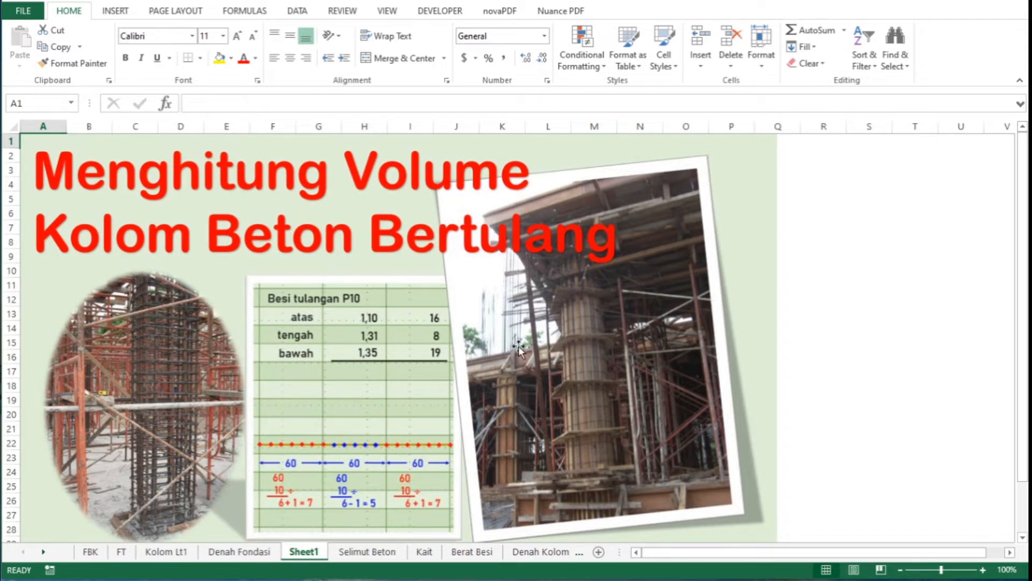
Step: Review the column plan and column type table on the Denah Kolom sheet alongside the foundation plan on Denah Fondasi
{"action": "left_click", "coordinate": [520, 553]}
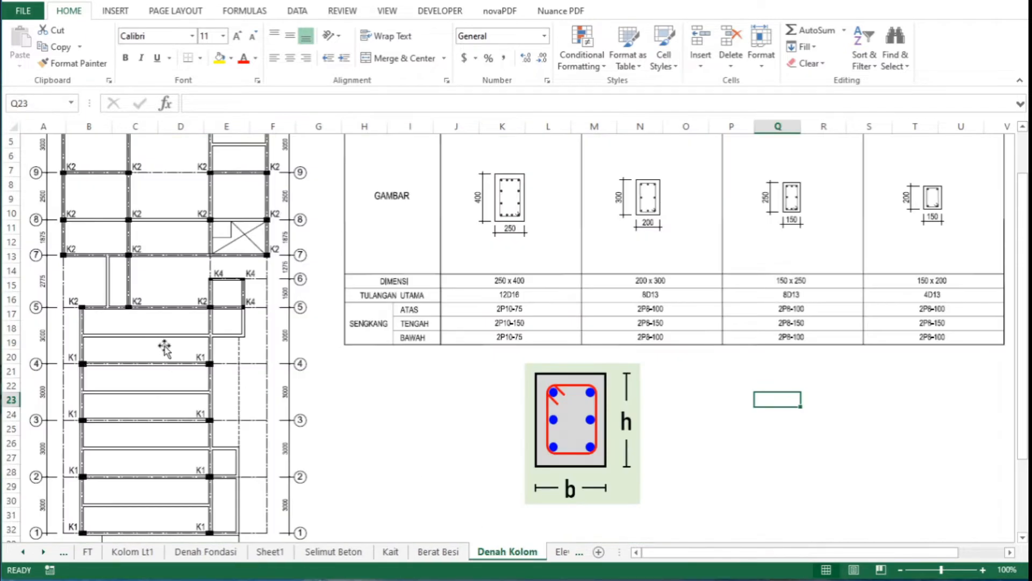
{"action": "scroll", "coordinate": [164, 347], "scroll_direction": "up", "scroll_amount": 2}
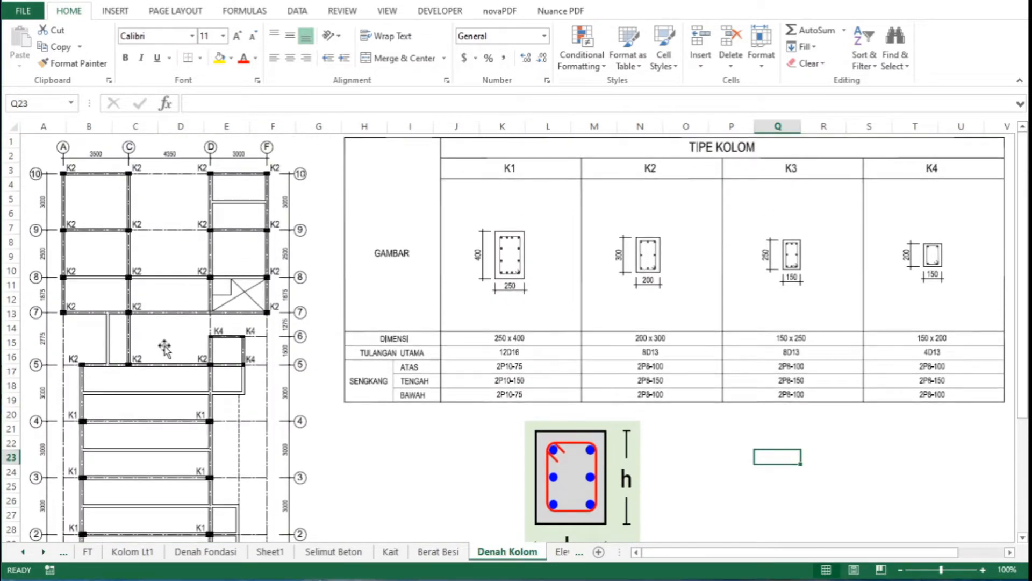
{"action": "scroll", "coordinate": [214, 346], "scroll_direction": "down", "scroll_amount": 3}
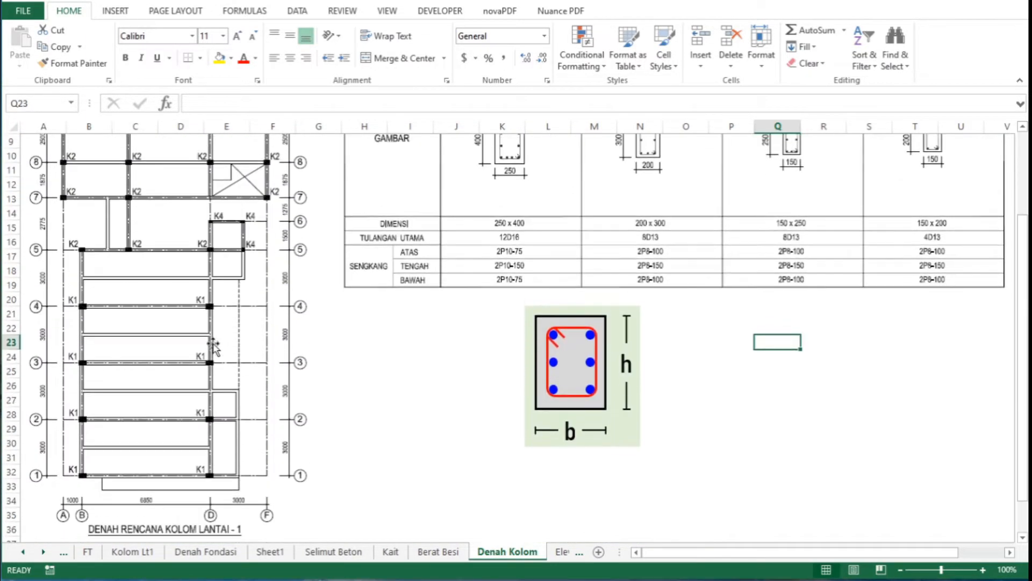
{"action": "left_click", "coordinate": [233, 553]}
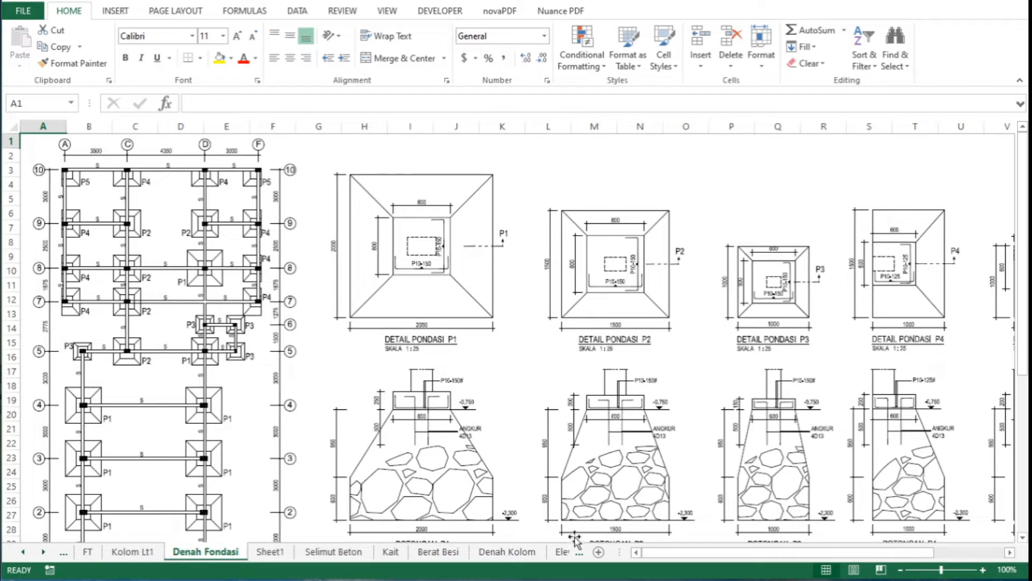
{"action": "left_click_drag", "start_coordinate": [623, 552], "coordinate": [681, 553]}
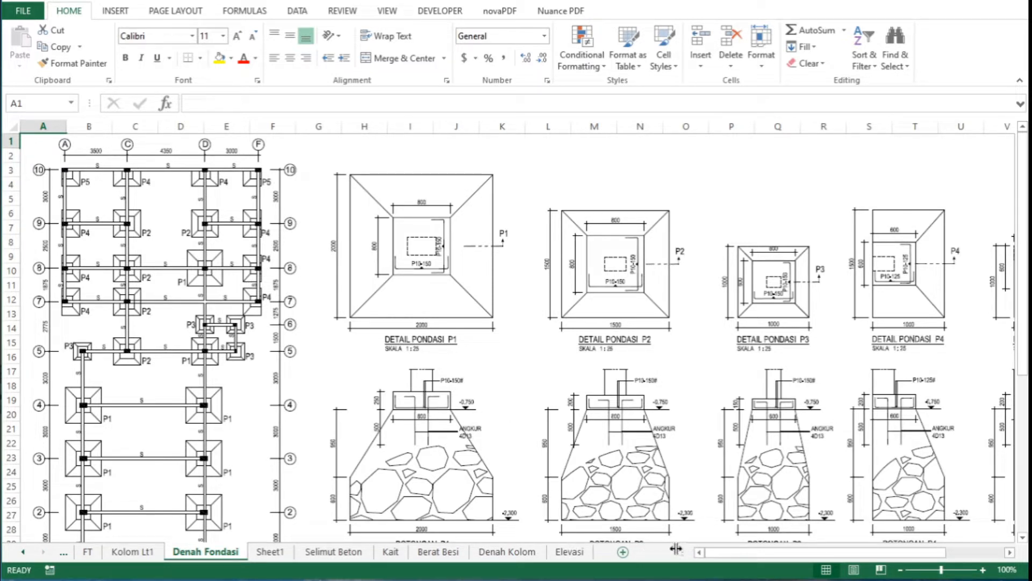
{"action": "left_click", "coordinate": [506, 553]}
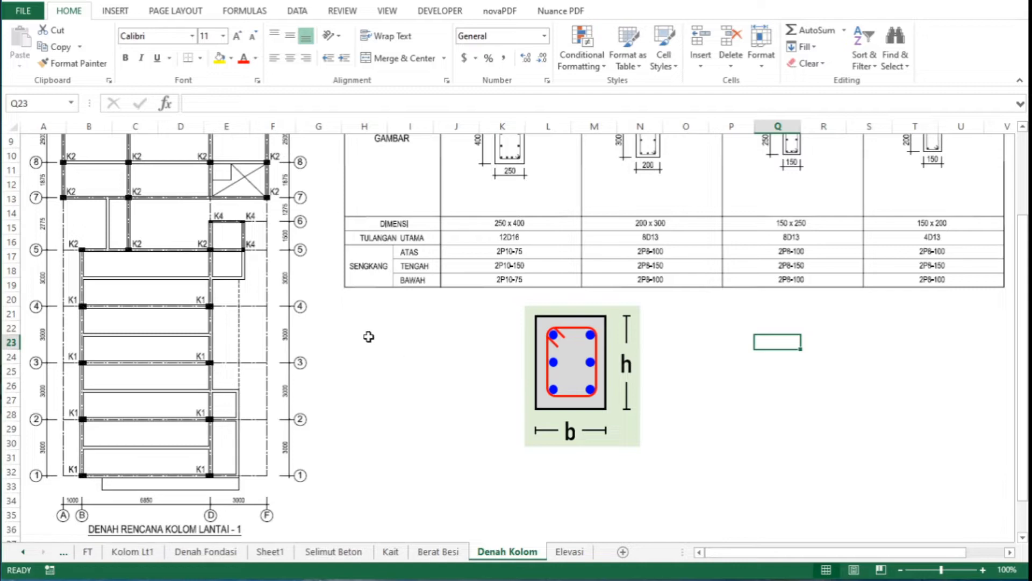
{"action": "scroll", "coordinate": [368, 336], "scroll_direction": "up", "scroll_amount": 2}
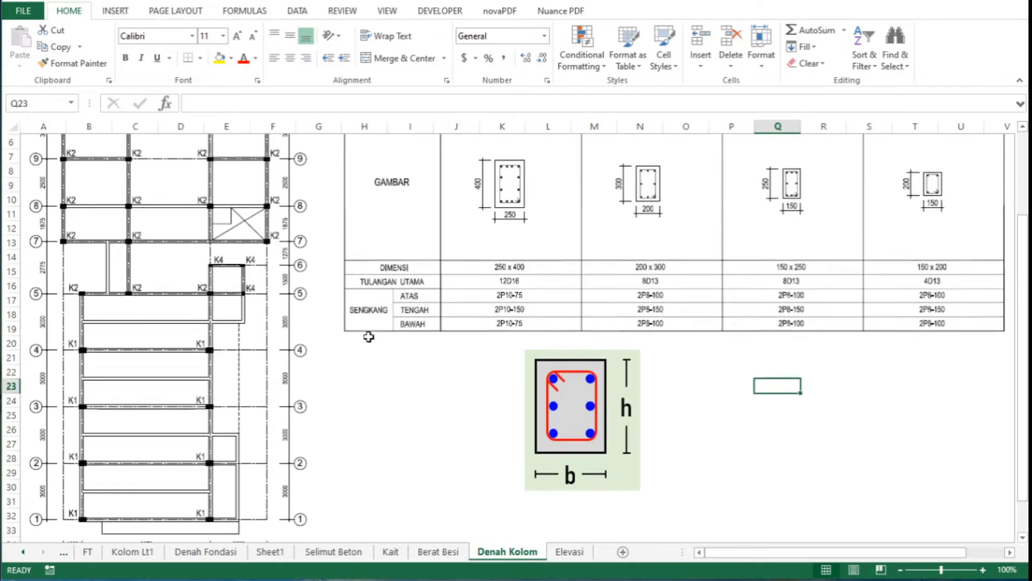
{"action": "scroll", "coordinate": [368, 336], "scroll_direction": "up", "scroll_amount": 3}
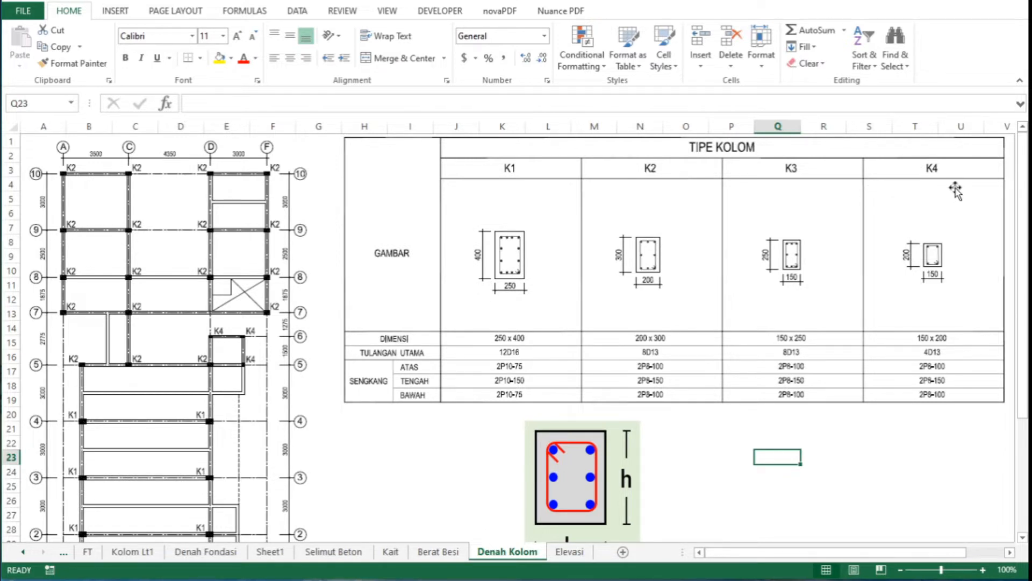
Step: Look over the blank Kolom Lt1 calculation sheet and the completed FT sheet that serves as its layout reference
{"action": "left_click", "coordinate": [23, 552]}
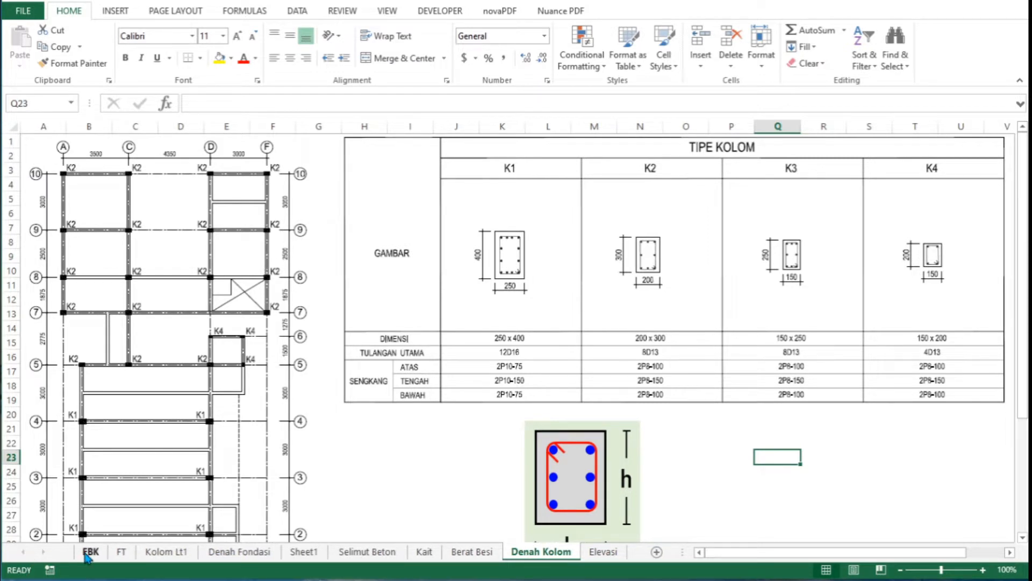
{"action": "left_click", "coordinate": [159, 554]}
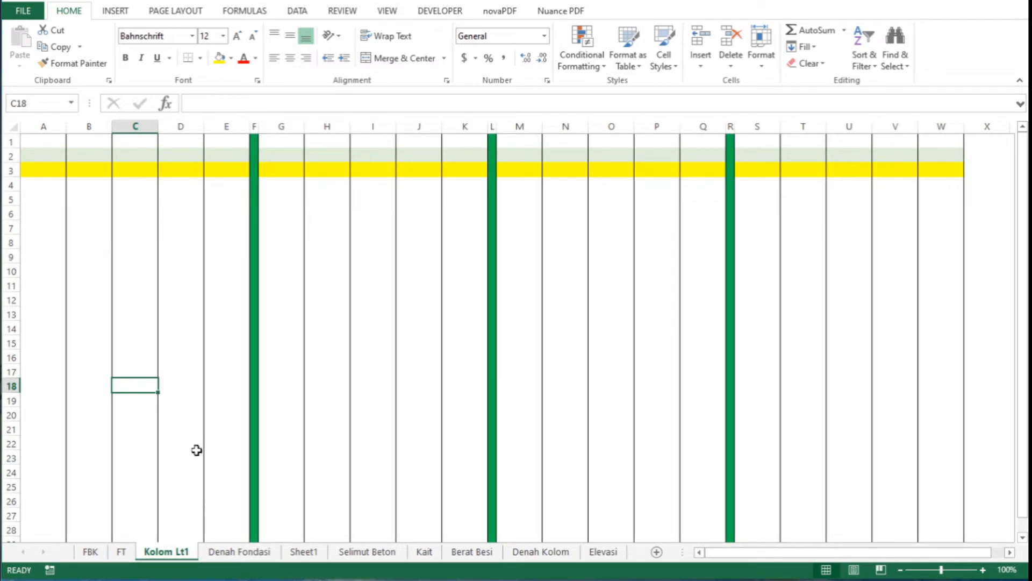
{"action": "left_click", "coordinate": [122, 551]}
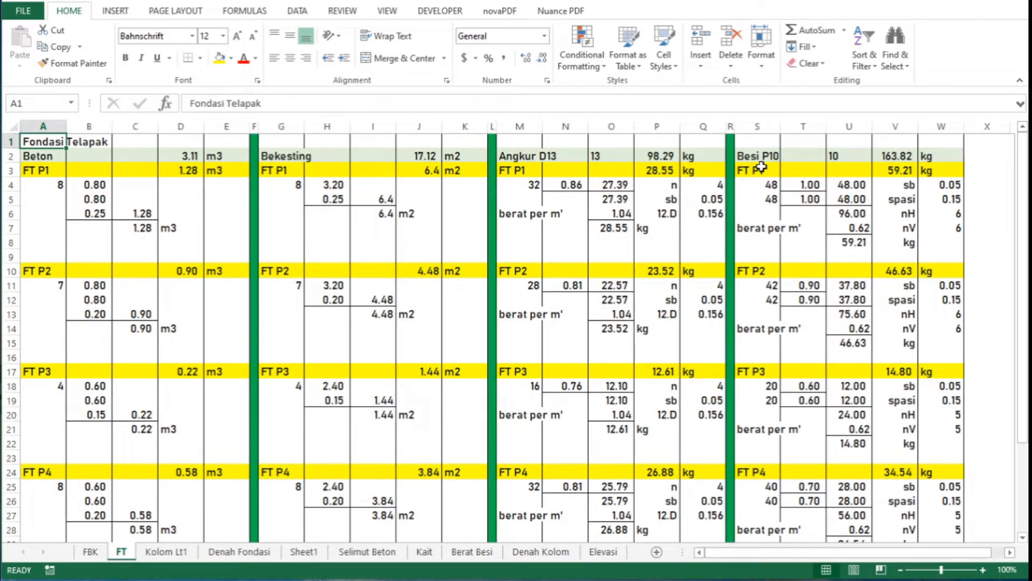
Step: Enter the title "Kolom Lantai 1" in cell A1 of the Kolom Lt1 sheet
{"action": "left_click", "coordinate": [184, 554]}
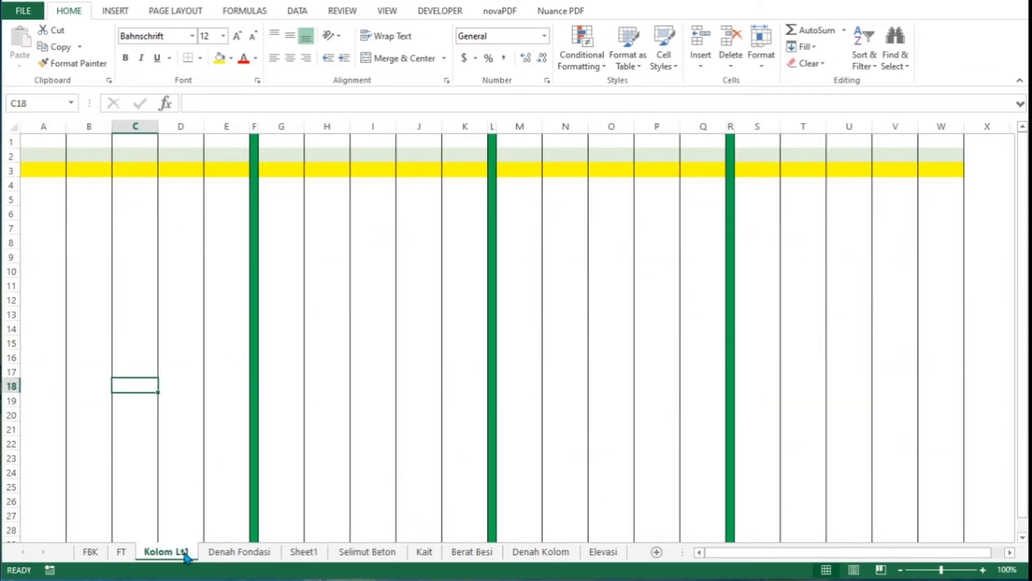
{"action": "key", "text": "ctrl+Home"}
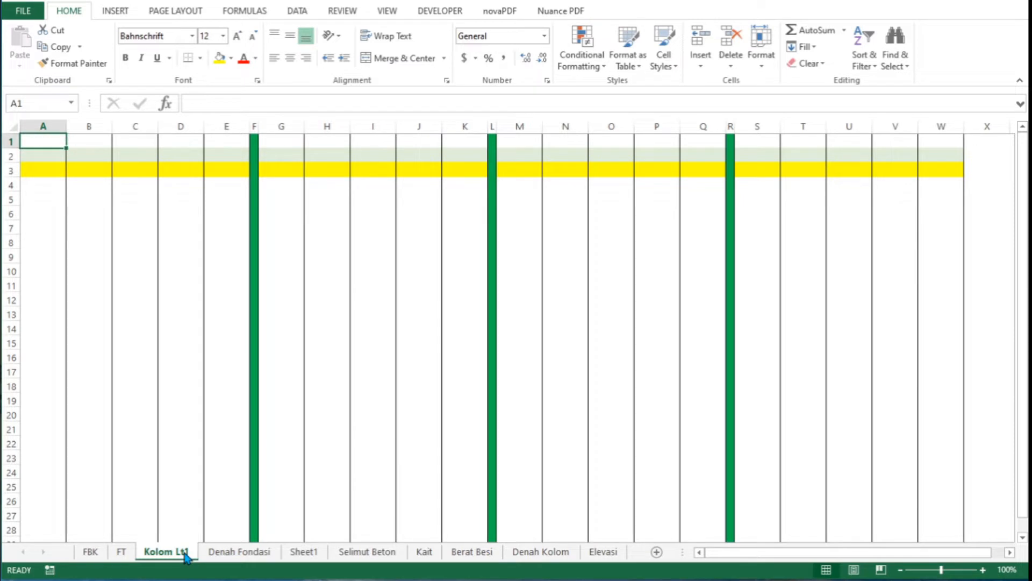
{"action": "type", "text": "Kol"}
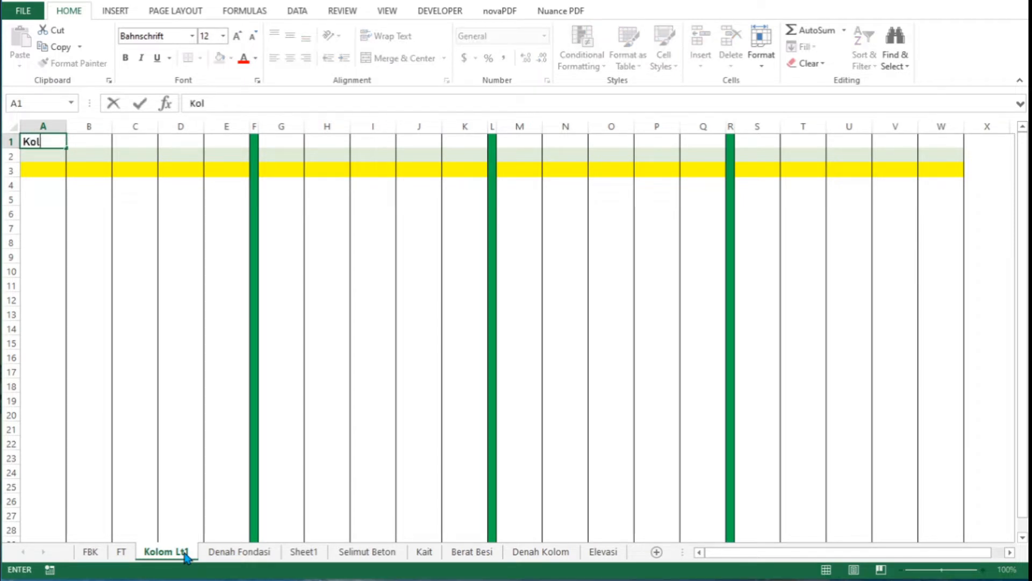
{"action": "type", "text": "om Lan"}
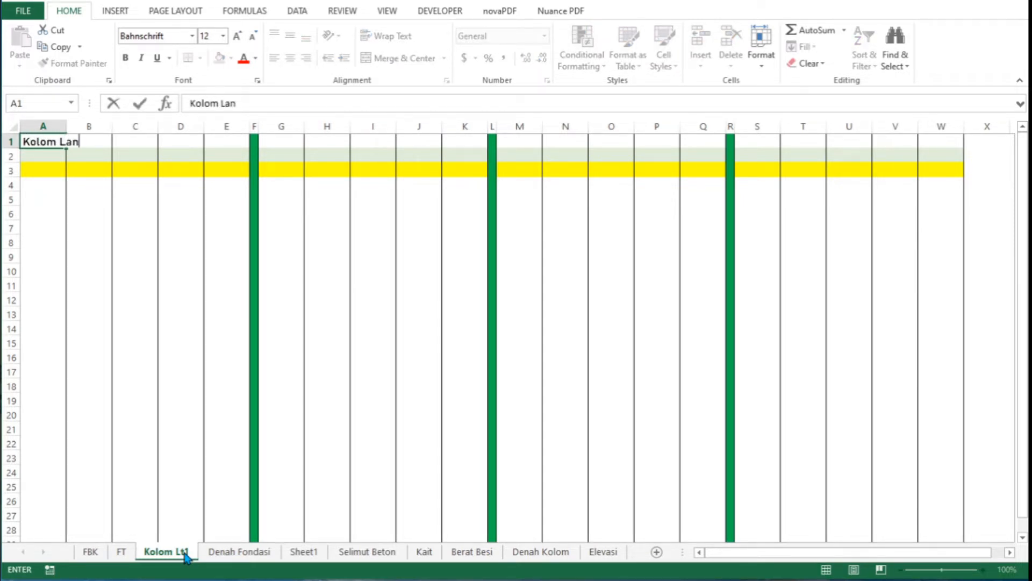
{"action": "type", "text": "tai 1"}
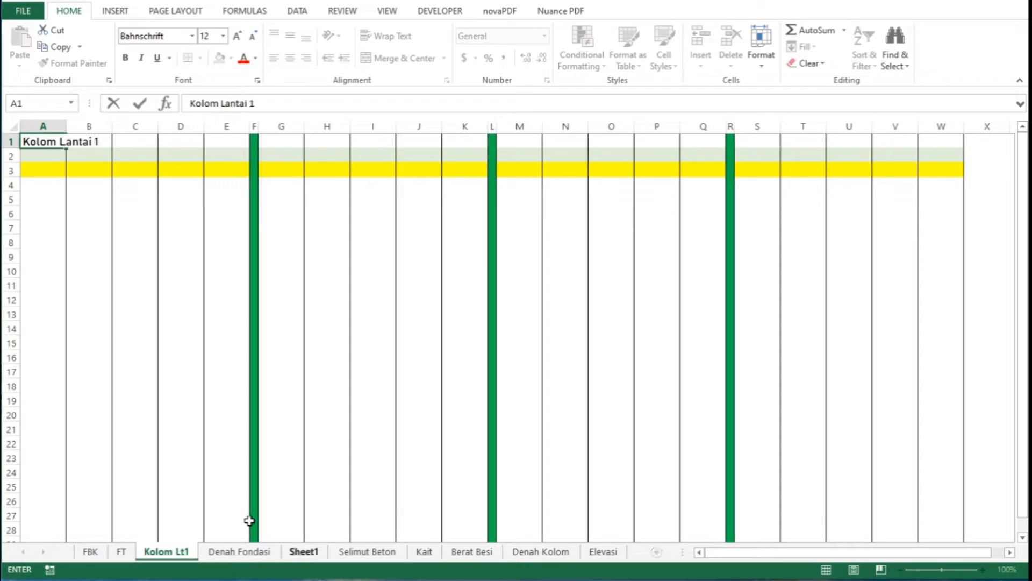
{"action": "left_click", "coordinate": [185, 444]}
Step: Check the section headings on the FT sheet and enter the heading "Beton" in cell A2 of Kolom Lt1
{"action": "left_click", "coordinate": [122, 551]}
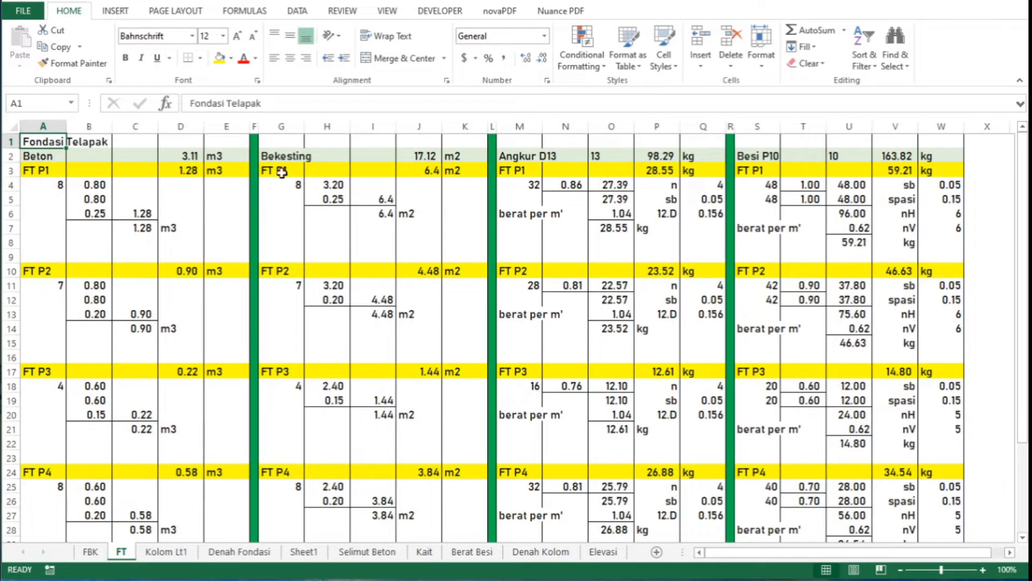
{"action": "left_click", "coordinate": [146, 554]}
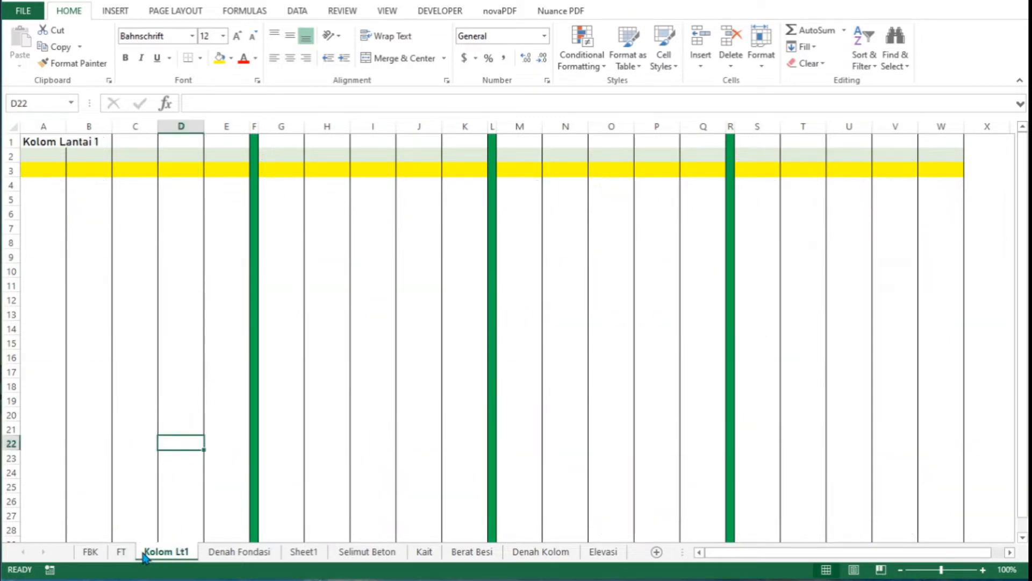
{"action": "key", "text": "ctrl+Home"}
{"action": "key", "text": "Down"}
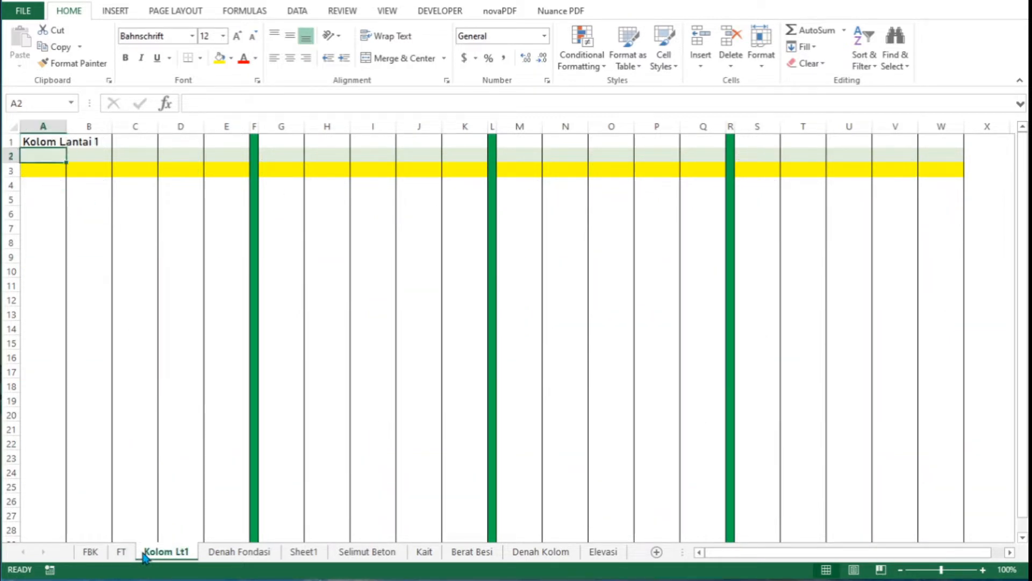
{"action": "type", "text": "Beton"}
Step: Enter the formwork heading "Bekesting" in cell G2, at the start of the second column block
{"action": "key", "text": "Right"}
{"action": "key", "text": "Right"}
{"action": "key", "text": "Right"}
{"action": "key", "text": "Right"}
{"action": "key", "text": "Right"}
{"action": "key", "text": "Right"}
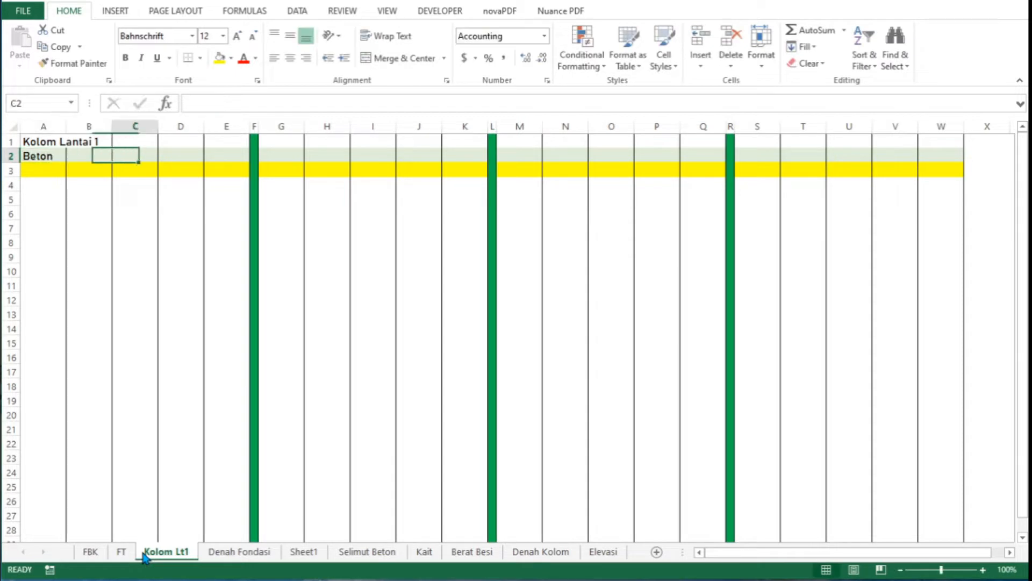
{"action": "type", "text": "Be"}
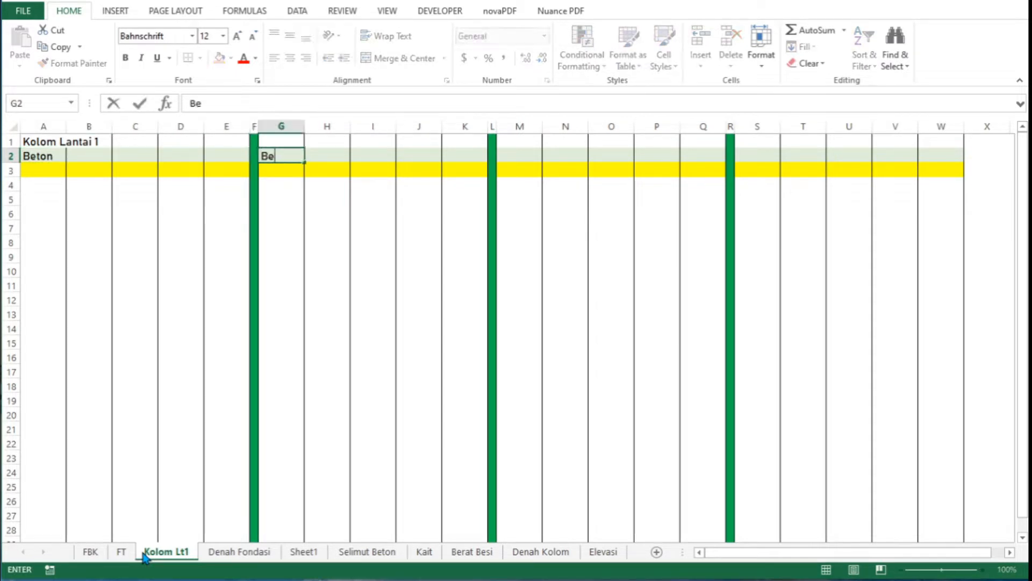
{"action": "type", "text": "kesting"}
{"action": "key", "text": "Right"}
{"action": "key", "text": "Right"}
{"action": "key", "text": "Right"}
{"action": "key", "text": "Right"}
{"action": "key", "text": "Right"}
{"action": "key", "text": "Right"}
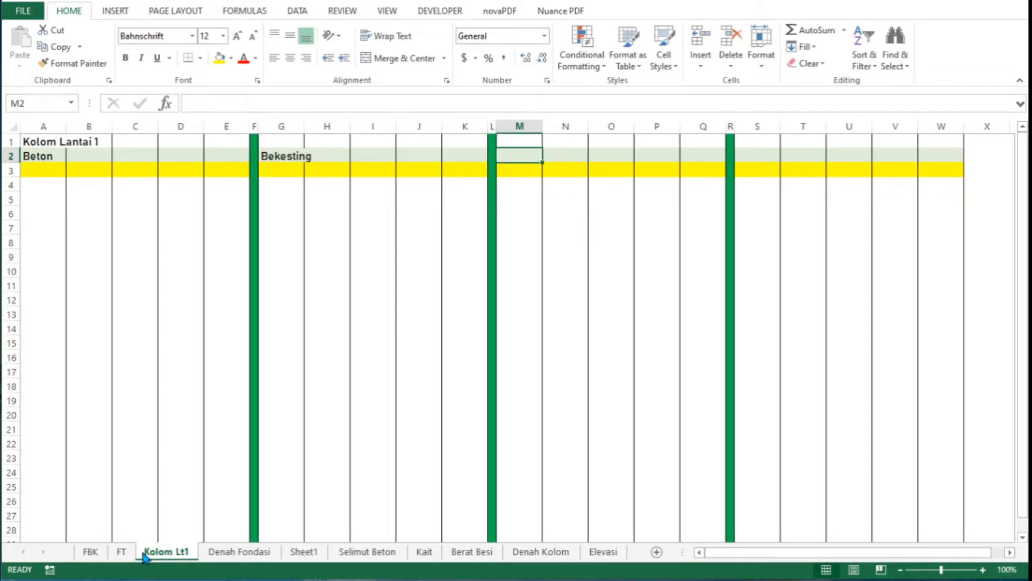
Step: Compare with the FT sheet's layout and enter the subheading "Kolom K1" in cell A3 of Kolom Lt1
{"action": "left_click", "coordinate": [127, 556]}
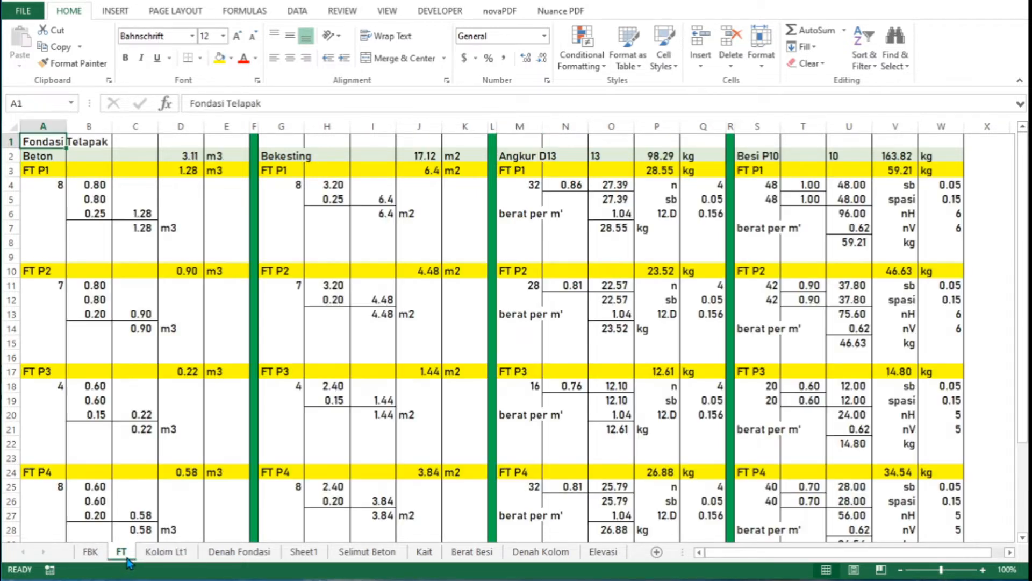
{"action": "left_click", "coordinate": [161, 552]}
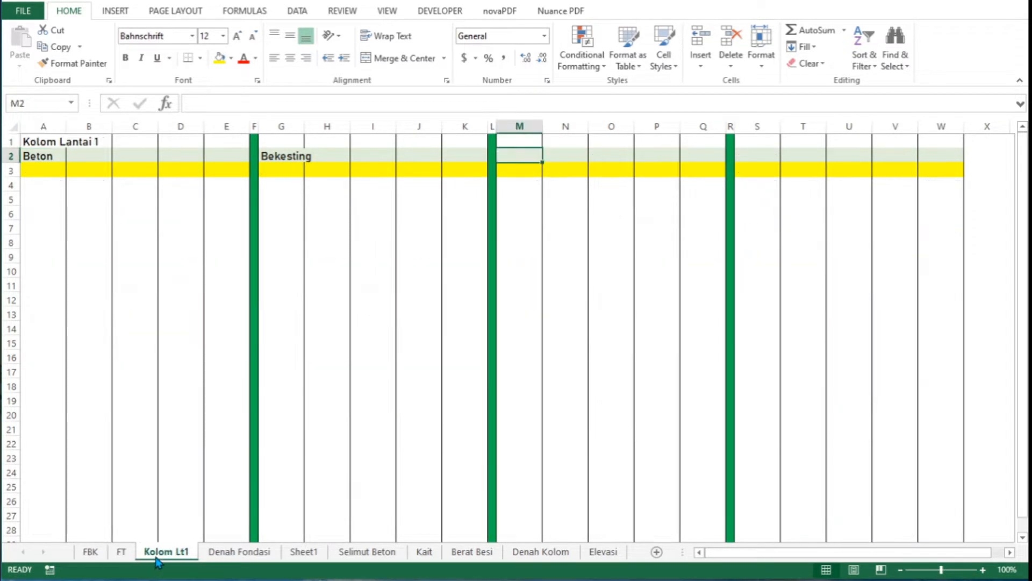
{"action": "key", "text": "Down"}
{"action": "key", "text": "Left"}
{"action": "key", "text": "Left"}
{"action": "key", "text": "Left"}
{"action": "key", "text": "Left"}
{"action": "key", "text": "Left"}
{"action": "key", "text": "Left"}
{"action": "key", "text": "Left"}
{"action": "key", "text": "Left"}
{"action": "key", "text": "Left"}
{"action": "key", "text": "Left"}
{"action": "key", "text": "Left"}
{"action": "key", "text": "Left"}
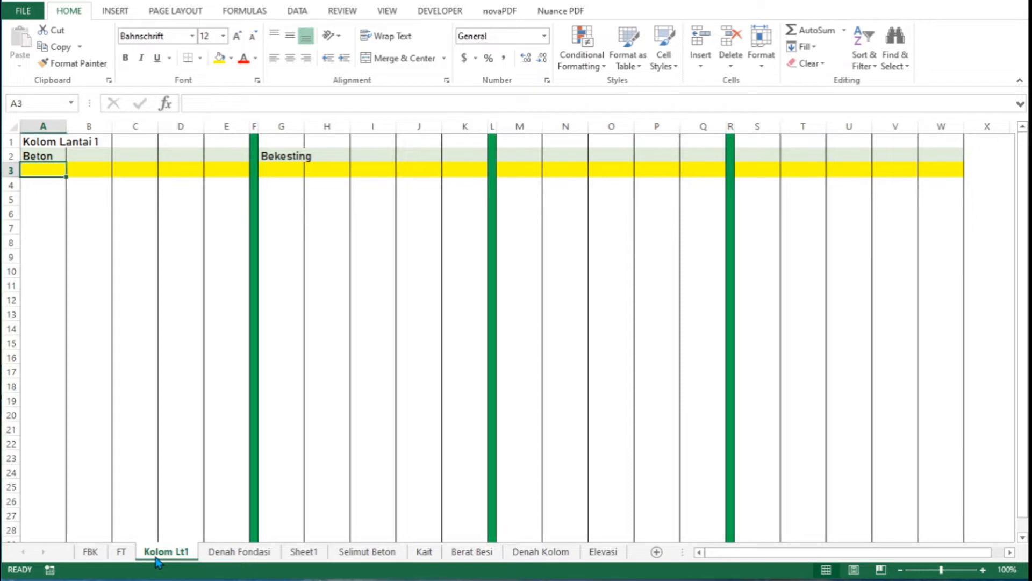
{"action": "type", "text": "Kolom K"}
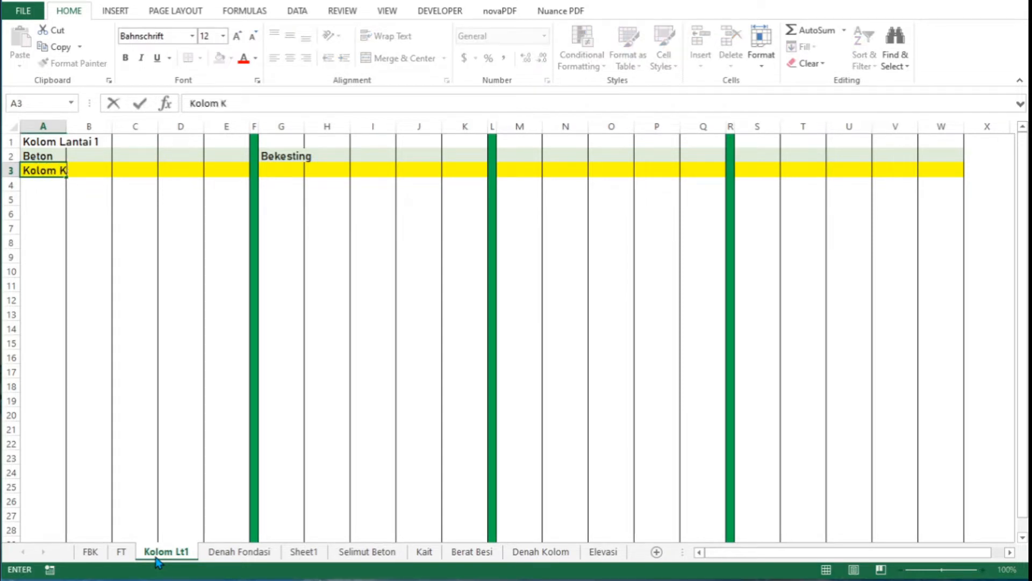
{"action": "type", "text": "1"}
{"action": "key", "text": "Return"}
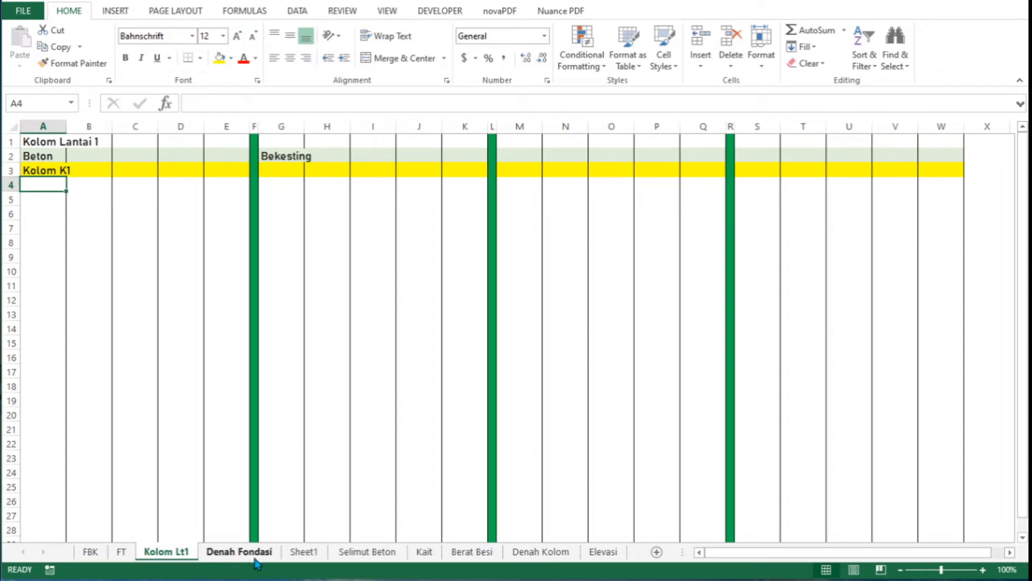
Step: Look up the column levels on the Elevasi sheet and enter the K1 column height as =3.06+0.5 in cell B4 of Kolom Lt1
{"action": "left_click", "coordinate": [600, 553]}
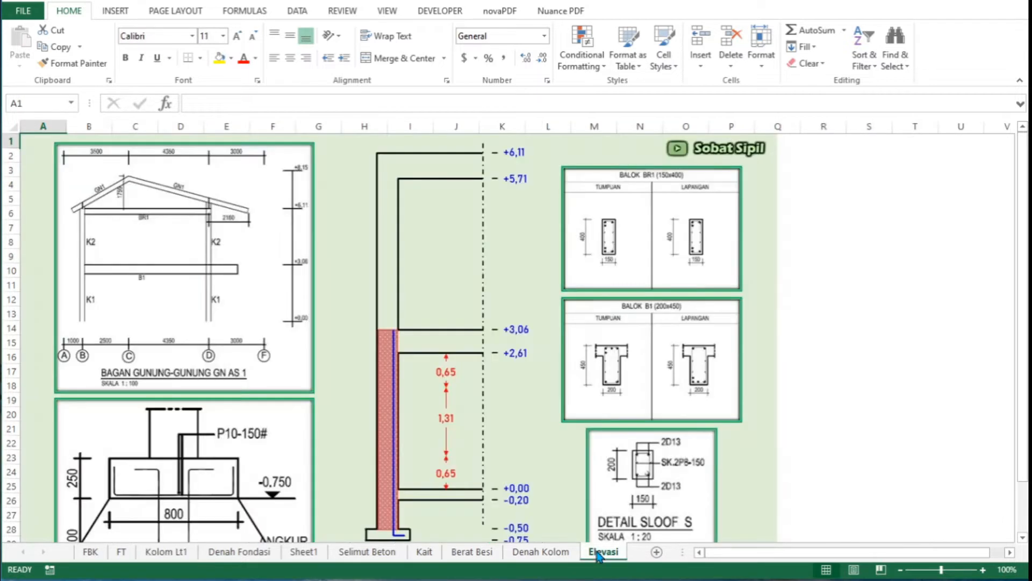
{"action": "scroll", "coordinate": [519, 462], "scroll_direction": "down", "scroll_amount": 1}
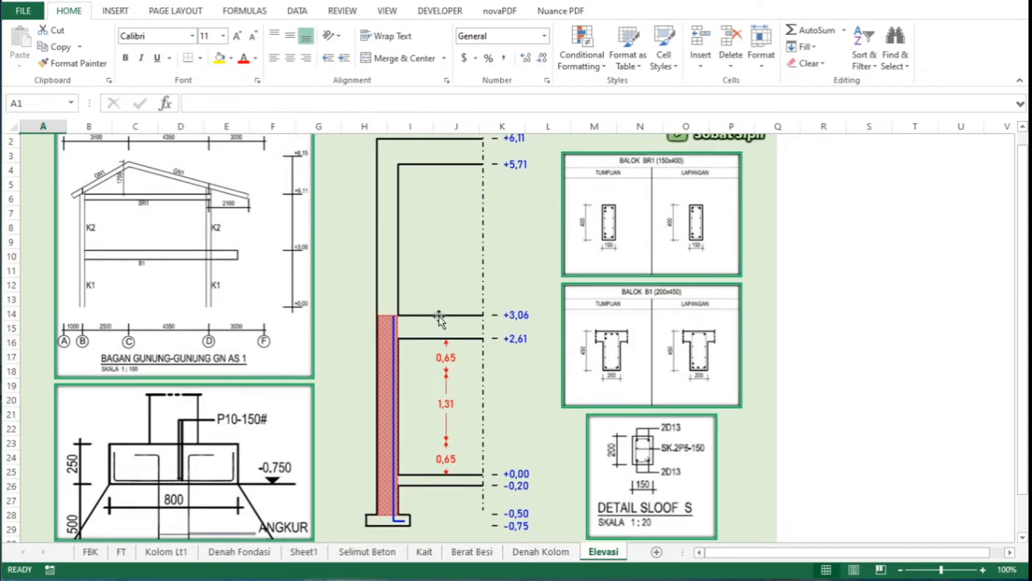
{"action": "left_click", "coordinate": [178, 554]}
{"action": "key", "text": "Right"}
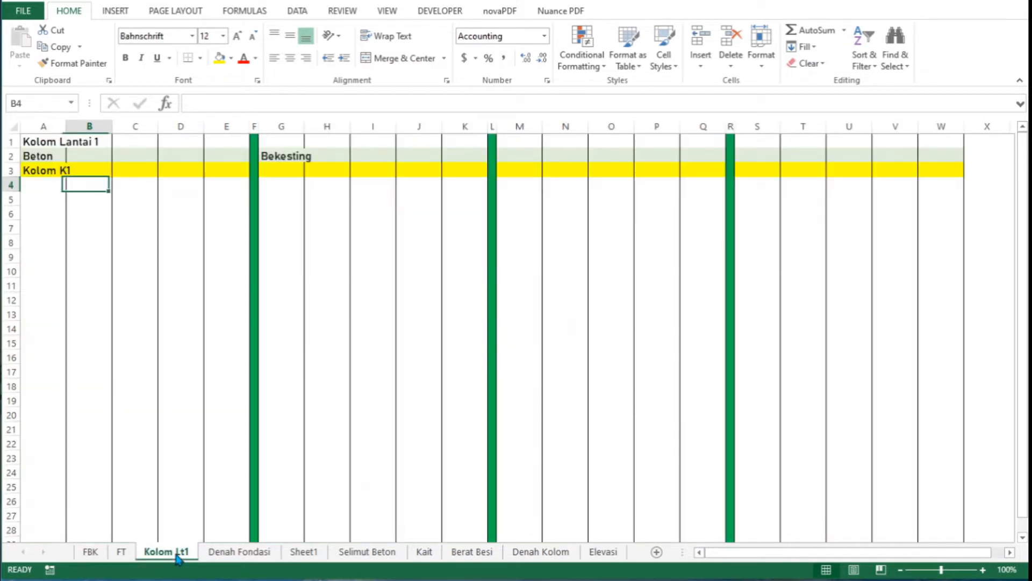
{"action": "type", "text": "="}
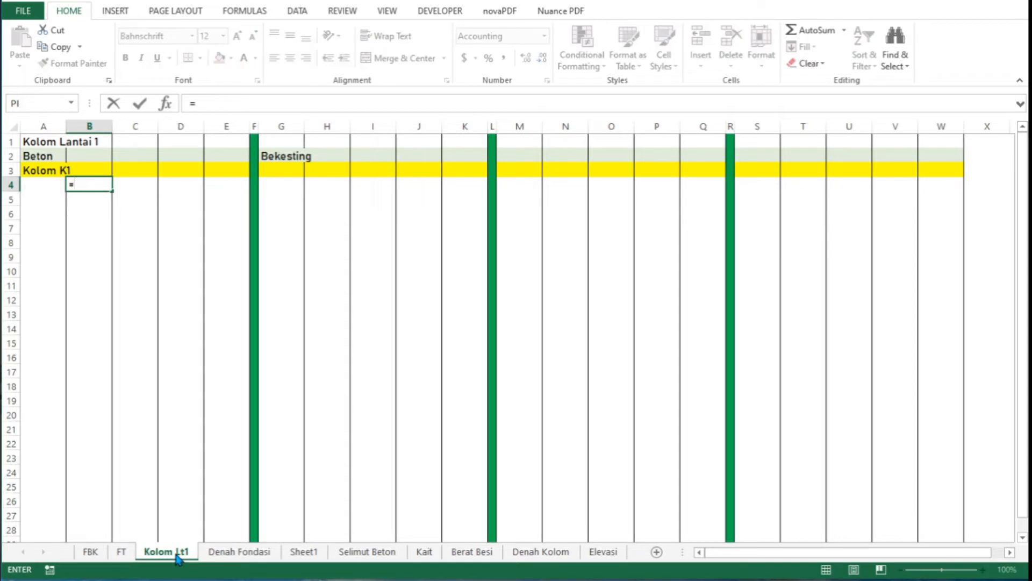
{"action": "type", "text": "3.06"}
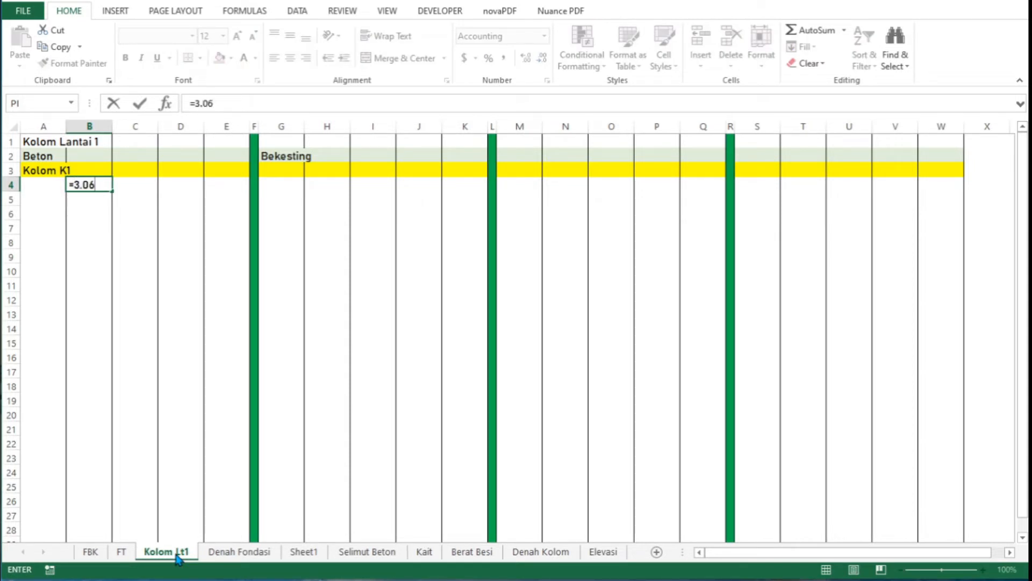
{"action": "type", "text": "+0.5"}
{"action": "key", "text": "Return"}
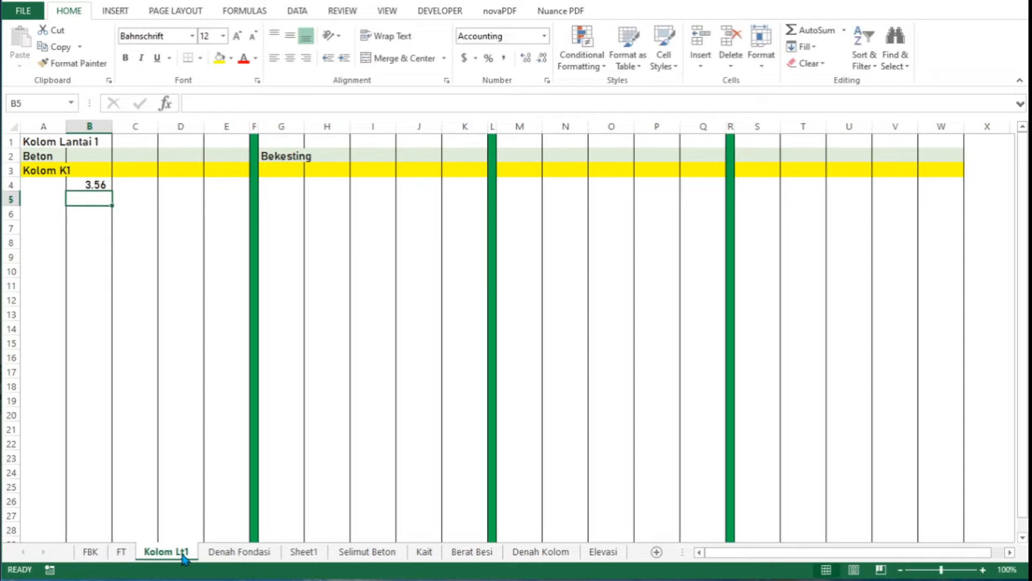
Step: Look up the K1 section size on the Denah Kolom sheet and enter 0.25 in B5 and 0.4 in B6 of Kolom Lt1
{"action": "left_click", "coordinate": [522, 557]}
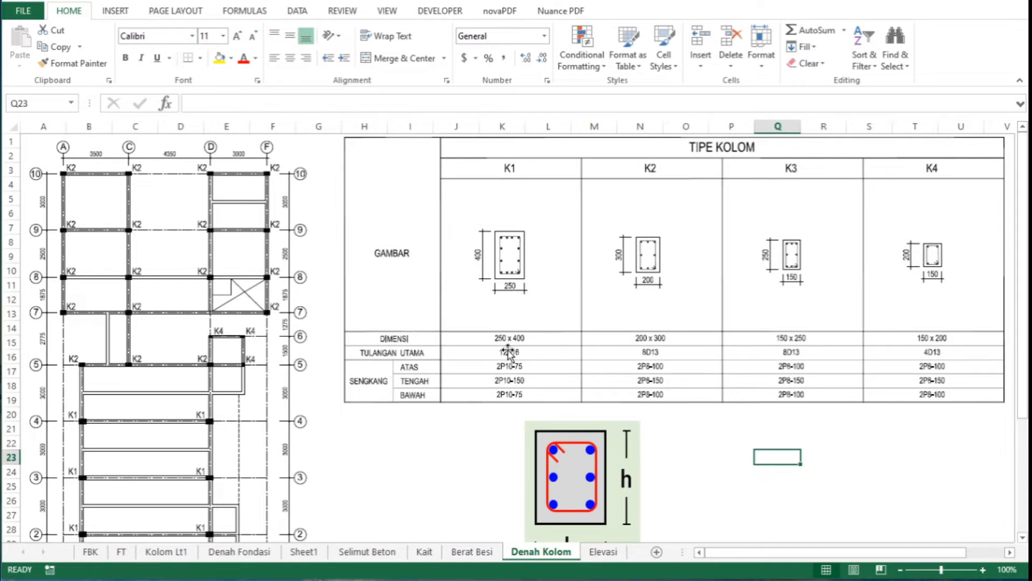
{"action": "scroll", "coordinate": [509, 355], "scroll_direction": "up", "scroll_amount": 1, "text": "ctrl"}
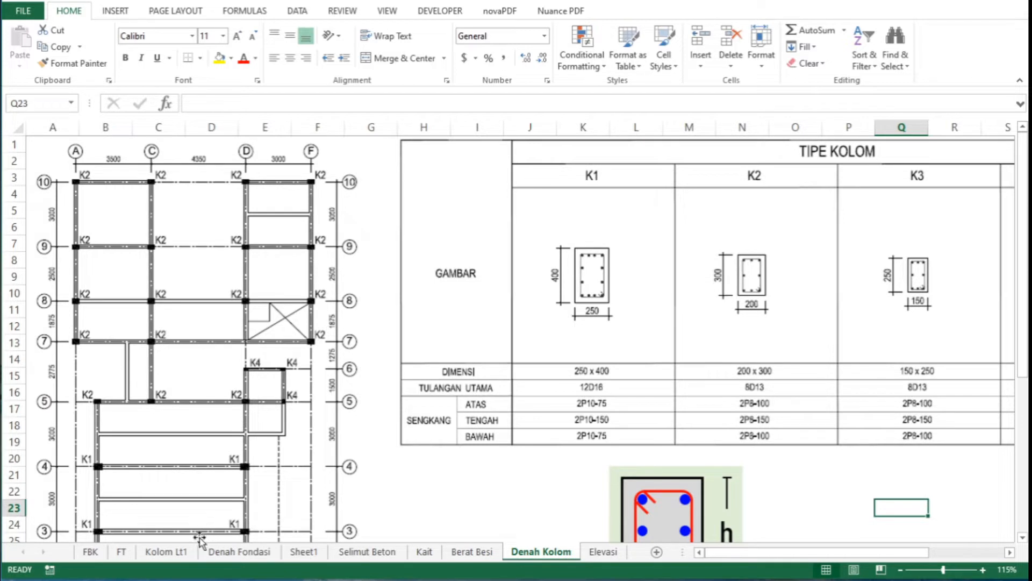
{"action": "left_click", "coordinate": [166, 551]}
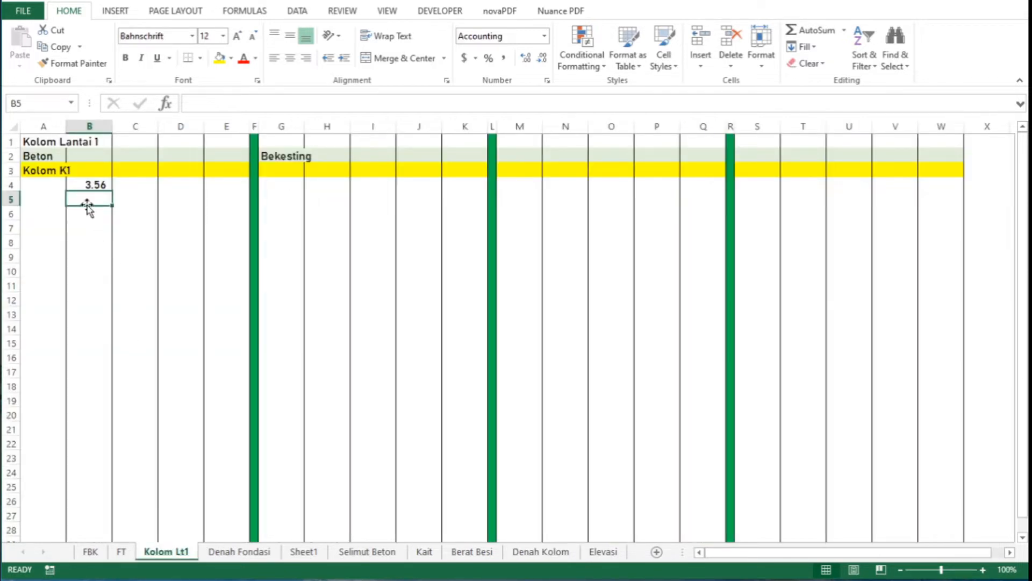
{"action": "type", "text": "0.2"}
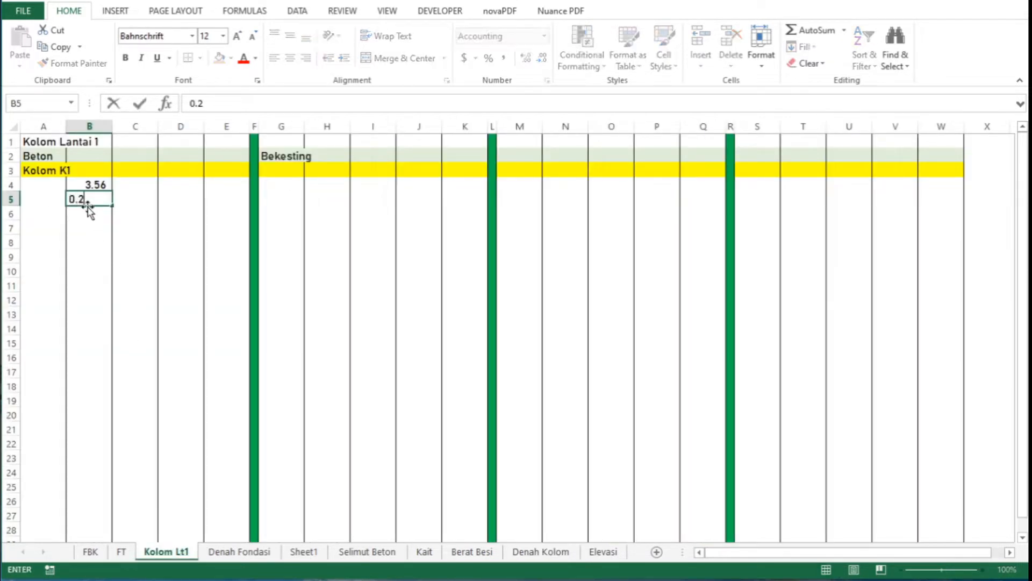
{"action": "type", "text": "5"}
{"action": "key", "text": "Return"}
{"action": "type", "text": "0.4"}
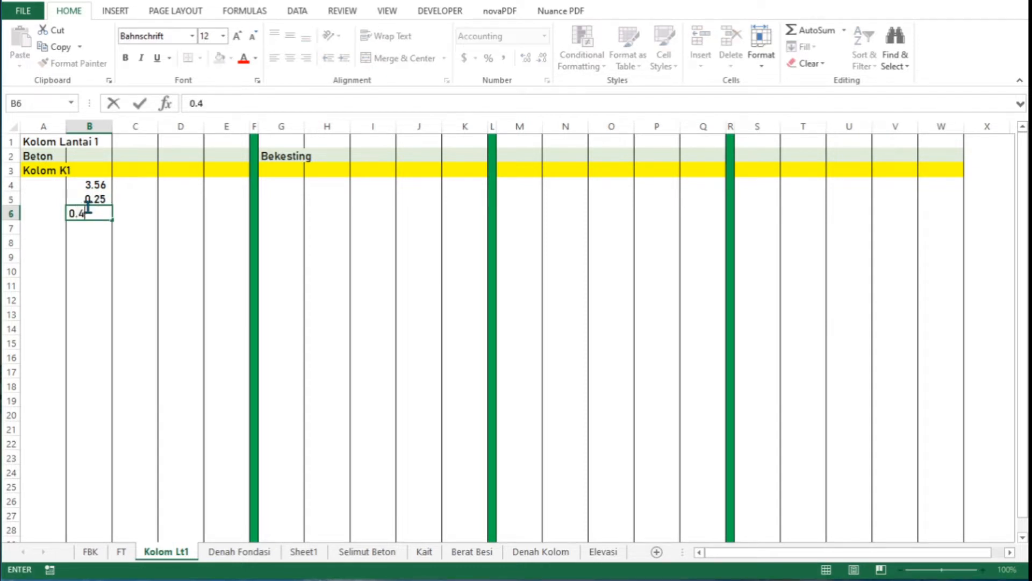
{"action": "key", "text": "Return"}
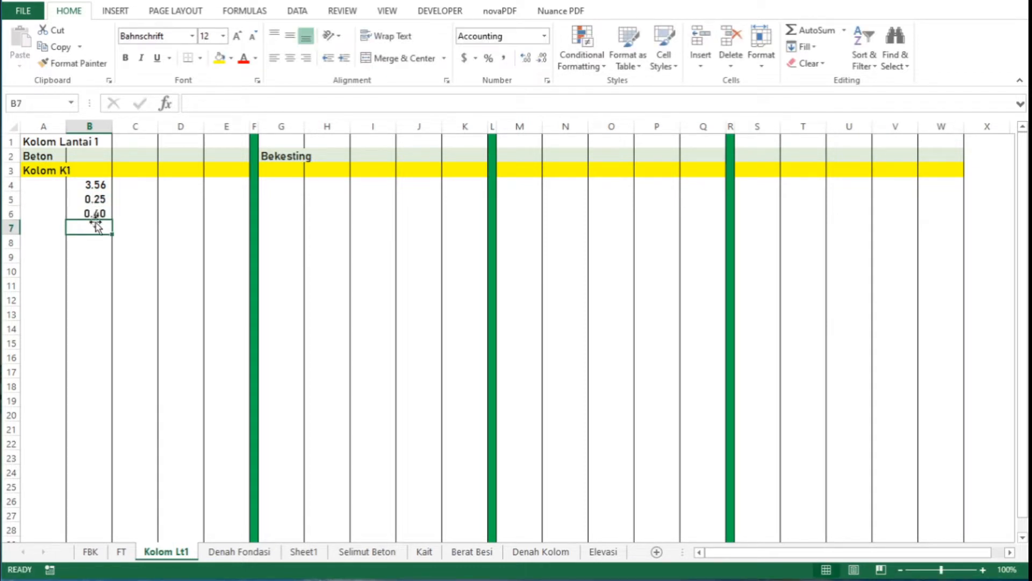
Step: Count the K1 columns in the plan on the Denah Kolom sheet and enter 8 in cell A4 of Kolom Lt1
{"action": "left_click", "coordinate": [549, 554]}
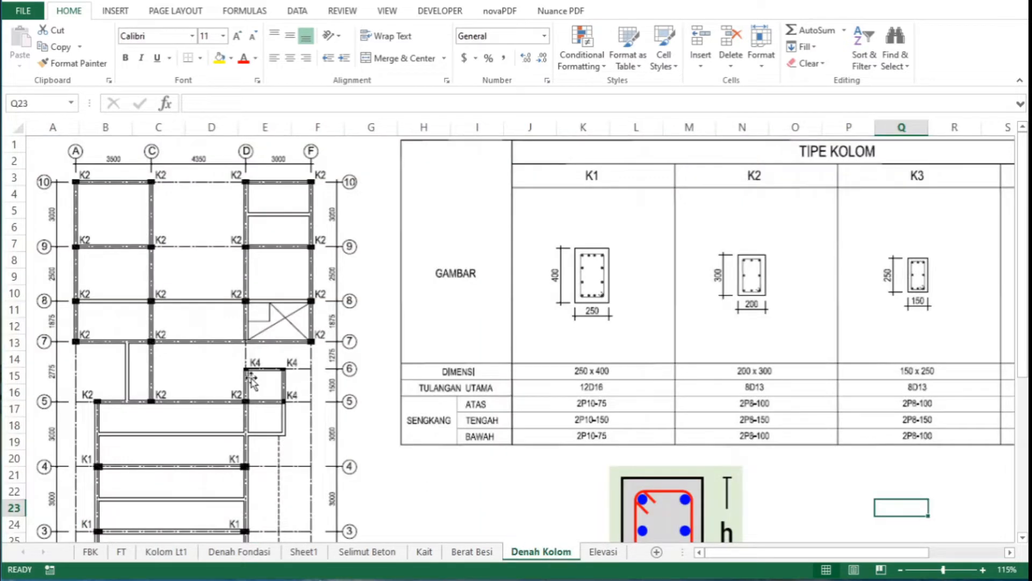
{"action": "scroll", "coordinate": [251, 379], "scroll_direction": "down", "scroll_amount": 3}
{"action": "scroll", "coordinate": [252, 379], "scroll_direction": "up", "scroll_amount": 3}
{"action": "scroll", "coordinate": [298, 403], "scroll_direction": "down", "scroll_amount": 3}
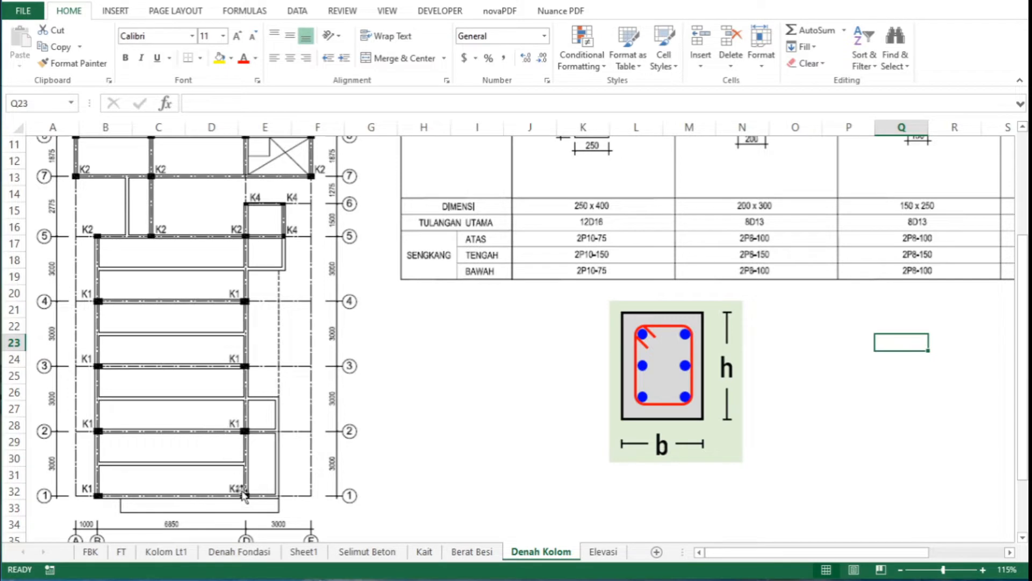
{"action": "left_click", "coordinate": [164, 553]}
{"action": "key", "text": "Up"}
{"action": "key", "text": "Up"}
{"action": "key", "text": "Up"}
{"action": "key", "text": "Left"}
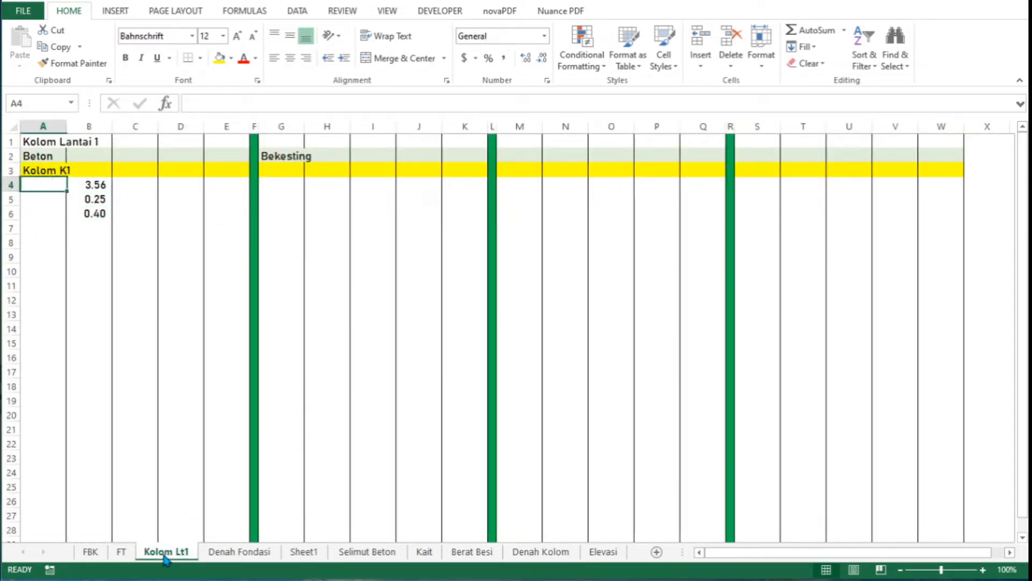
{"action": "type", "text": "8"}
{"action": "key", "text": "Right"}
{"action": "key", "text": "Right"}
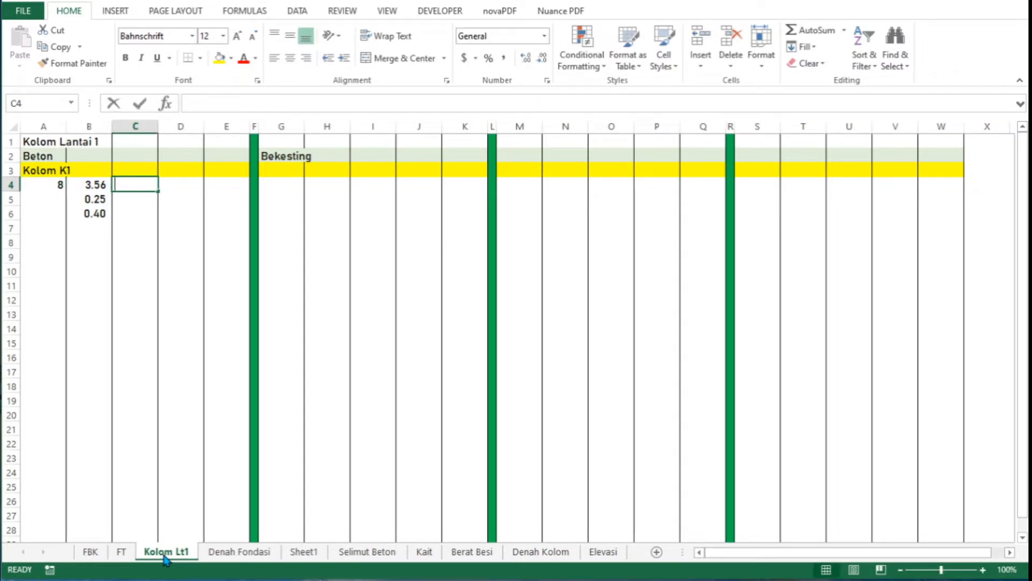
{"action": "type", "text": "="}
{"action": "key", "text": "Left"}
{"action": "key", "text": "Left"}
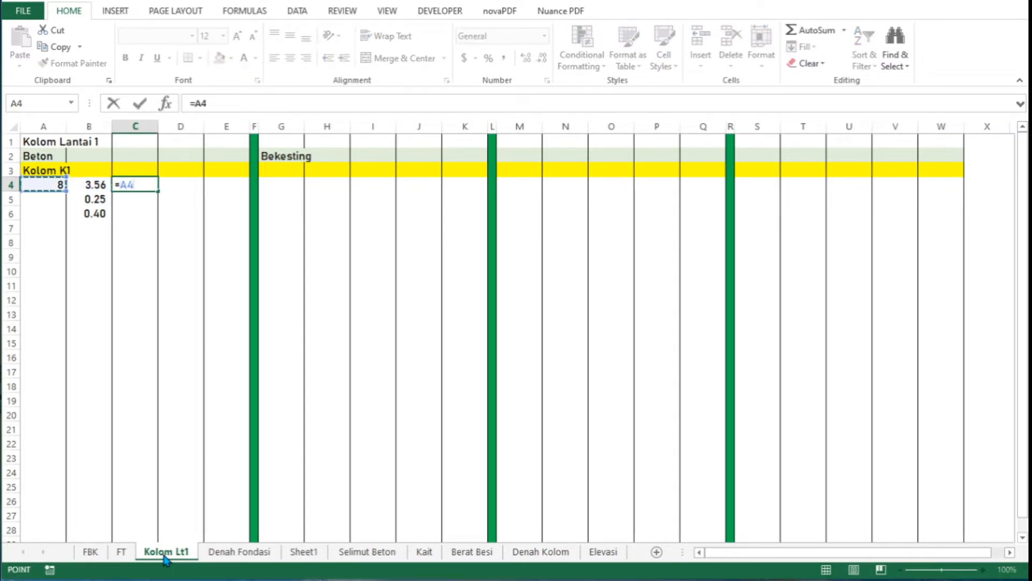
{"action": "type", "text": "*"}
{"action": "key", "text": "Left"}
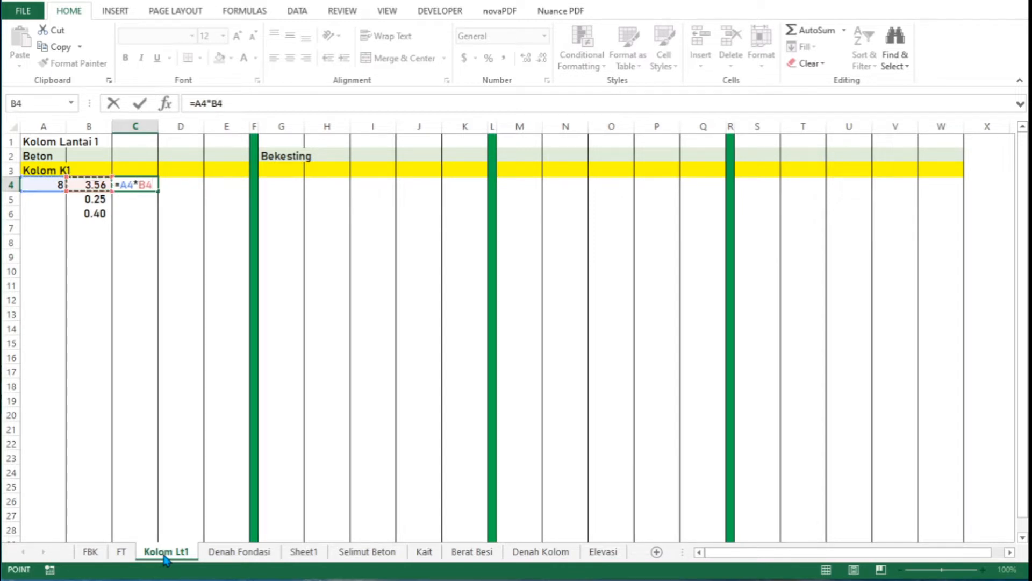
{"action": "type", "text": "*"}
{"action": "key", "text": "Left"}
{"action": "key", "text": "Down"}
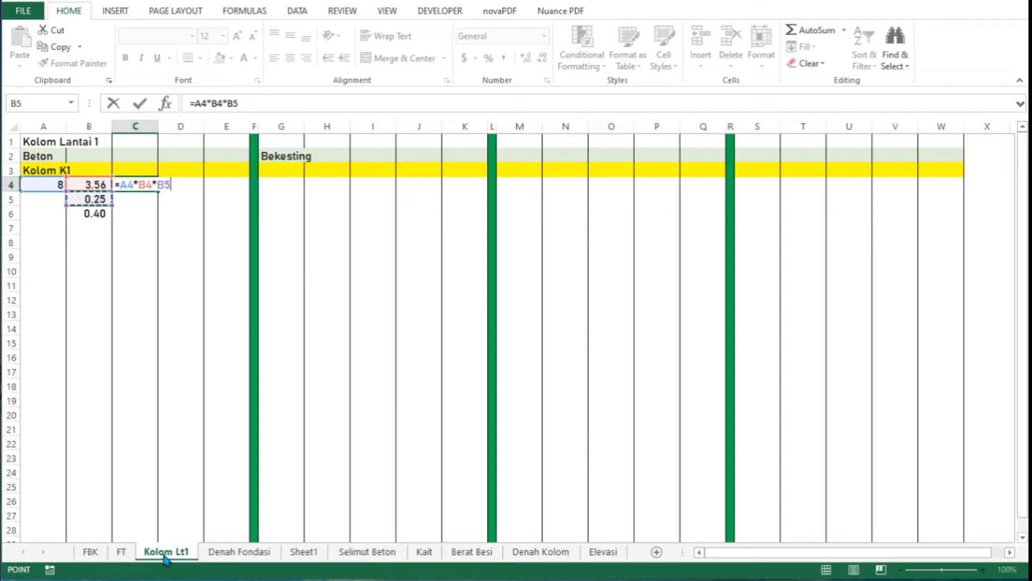
{"action": "type", "text": "*"}
{"action": "key", "text": "Left"}
{"action": "key", "text": "Down"}
{"action": "key", "text": "Down"}
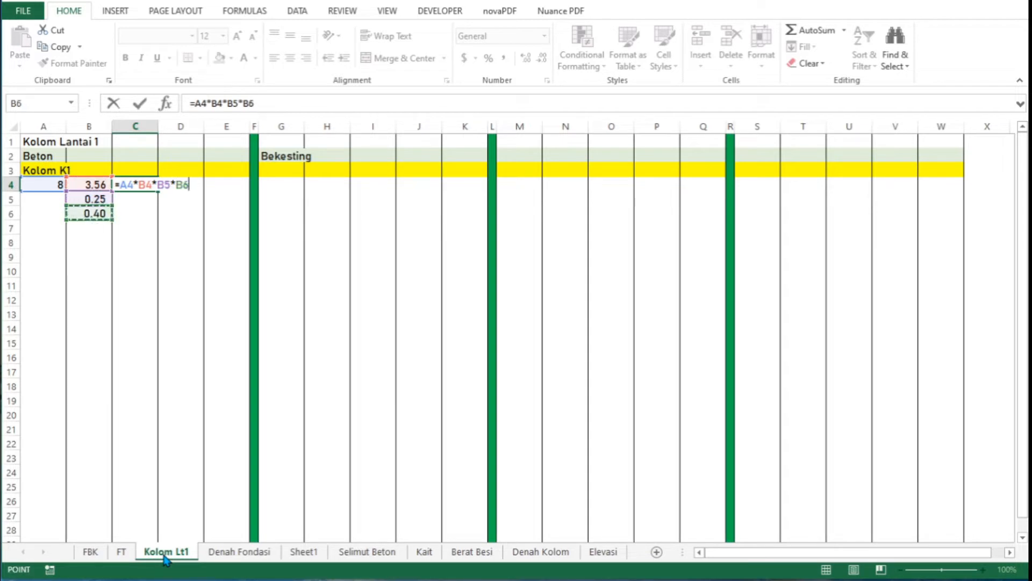
{"action": "key", "text": "Return"}
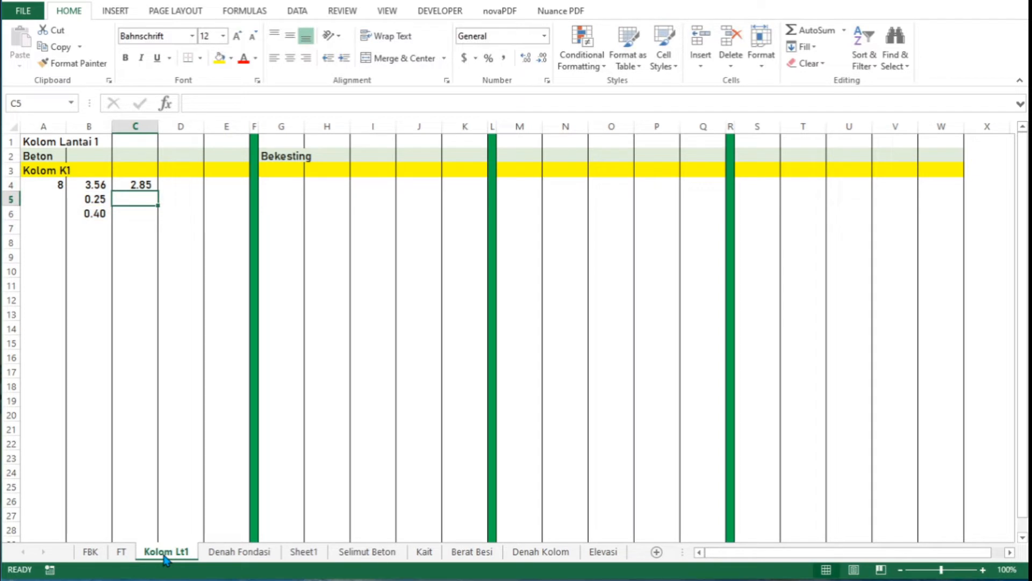
{"action": "key", "text": "Up"}
{"action": "key", "text": "Delete"}
Step: Calculate the K1 concrete volume in cell C6 with the formula =A4*B4*B5*B6
{"action": "key", "text": "Down"}
{"action": "key", "text": "Down"}
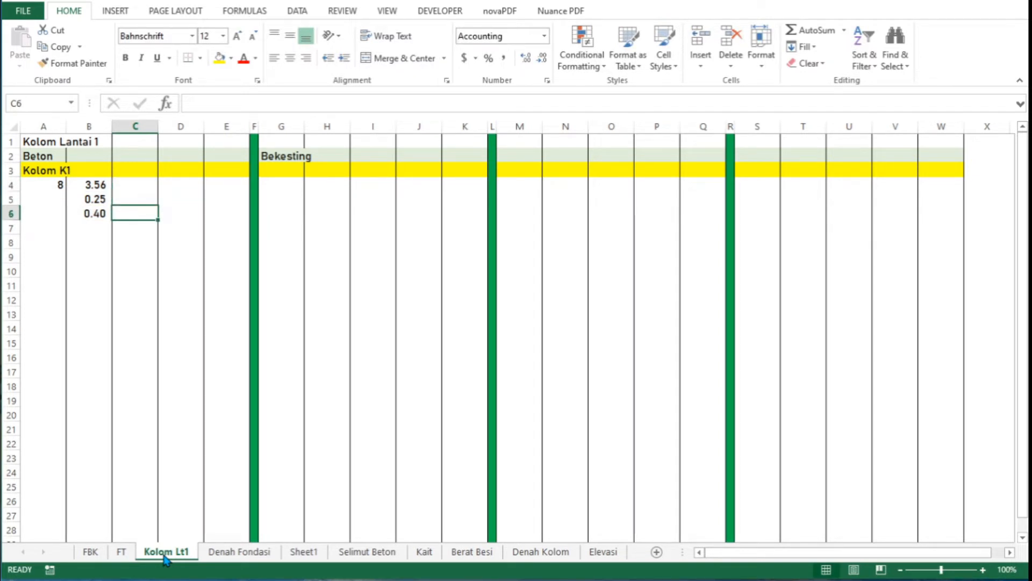
{"action": "type", "text": "="}
{"action": "key", "text": "Up"}
{"action": "key", "text": "Up"}
{"action": "key", "text": "Left"}
{"action": "key", "text": "Left"}
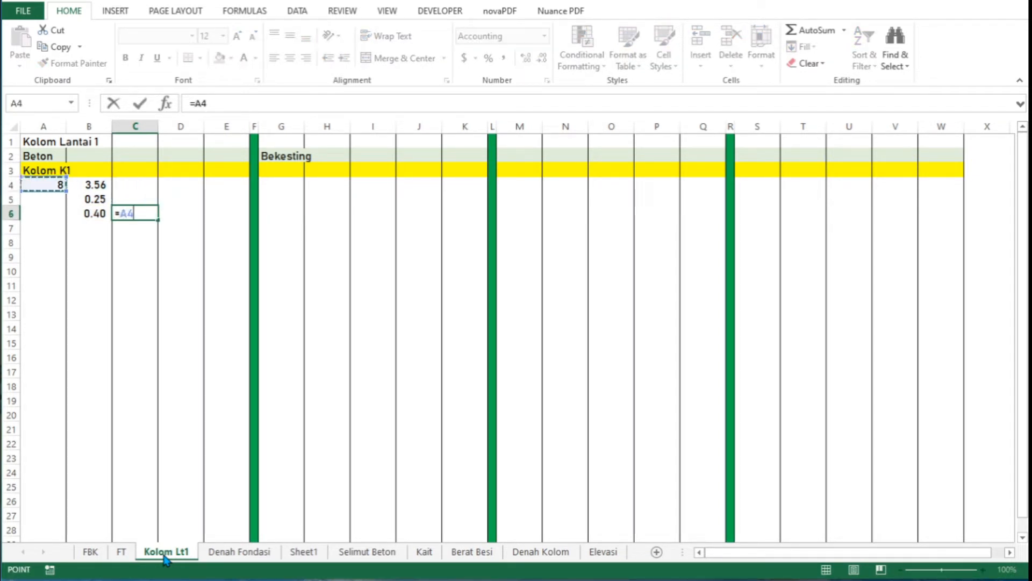
{"action": "type", "text": "*"}
{"action": "key", "text": "Up"}
{"action": "key", "text": "Up"}
{"action": "key", "text": "Left"}
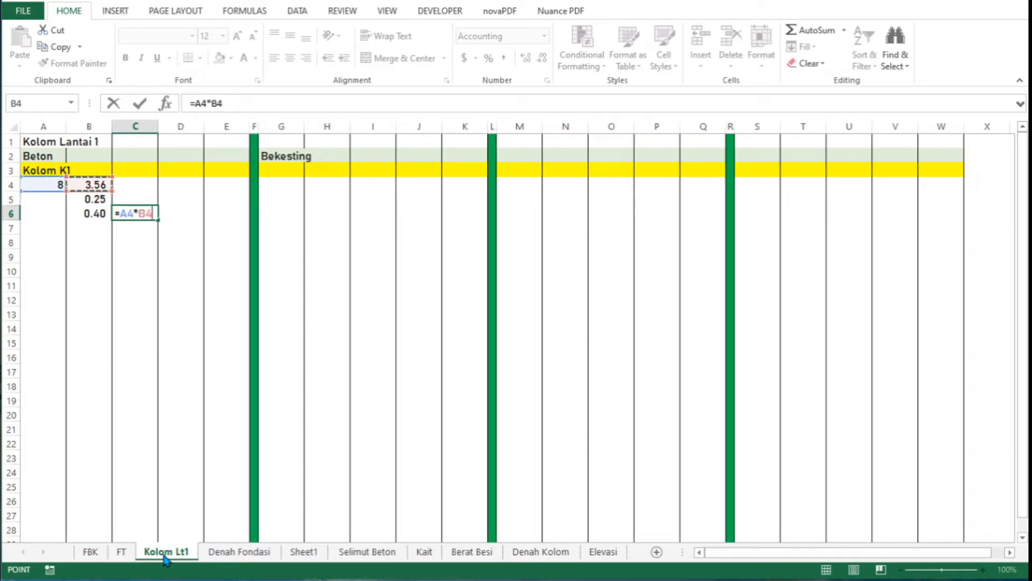
{"action": "type", "text": "*"}
{"action": "key", "text": "Up"}
{"action": "key", "text": "Left"}
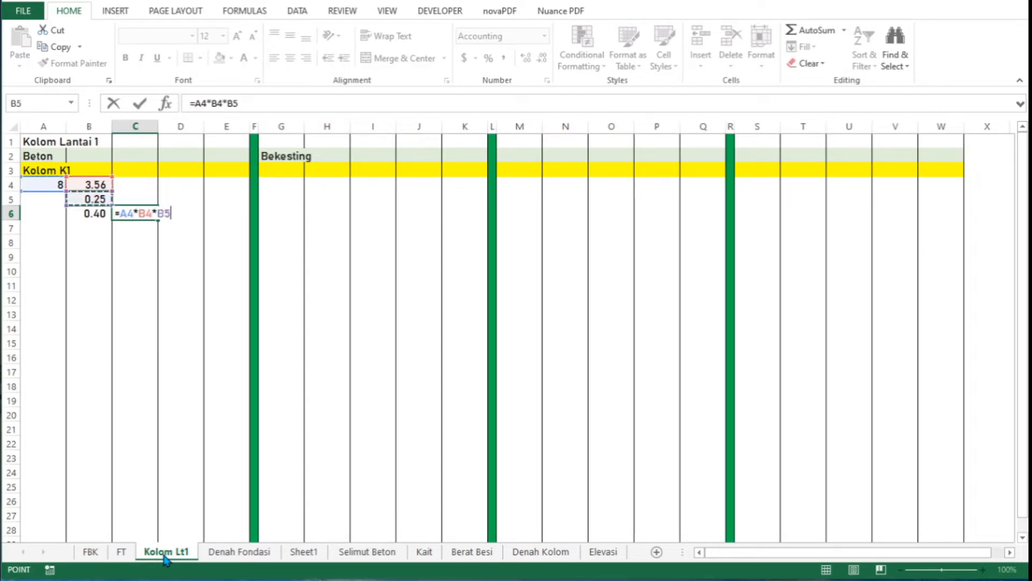
{"action": "type", "text": "*"}
{"action": "key", "text": "Left"}
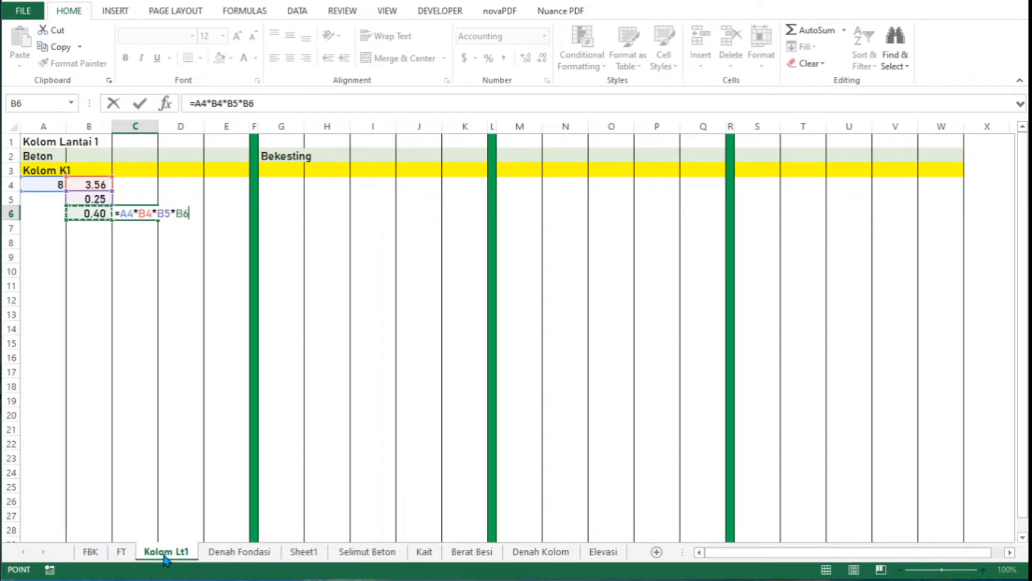
{"action": "key", "text": "Return"}
Step: Add a bottom border to cells B6:C6 beneath the K1 concrete calculation
{"action": "key", "text": "Up"}
{"action": "key", "text": "shift+Left"}
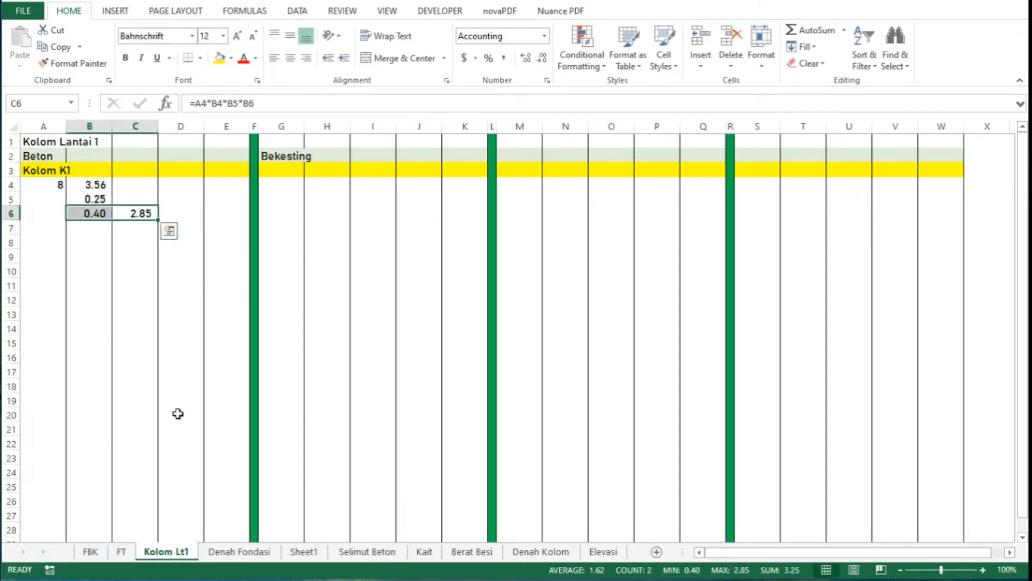
{"action": "left_click", "coordinate": [188, 58]}
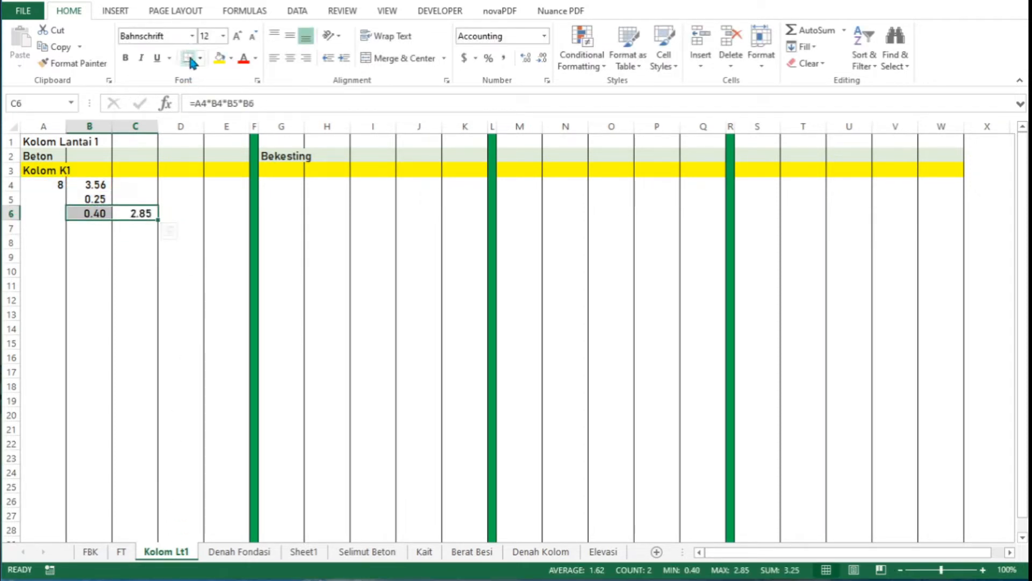
Step: Enter the K1 concrete total 2.85 in cell C7 with the unit m3 in D7
{"action": "key", "text": "Down"}
{"action": "key", "text": "Down"}
{"action": "key", "text": "Up"}
{"action": "type", "text": "2.85"}
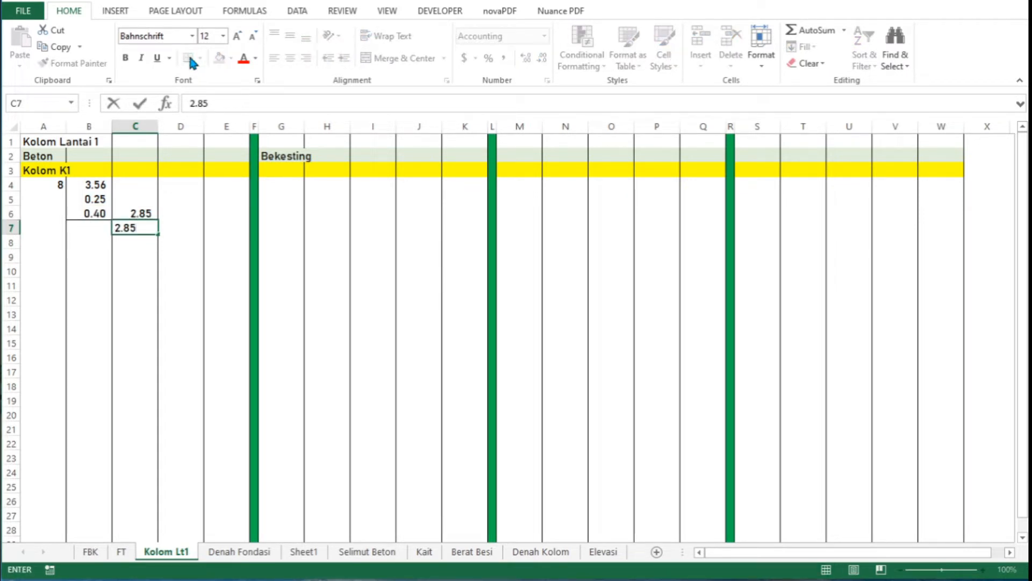
{"action": "key", "text": "Tab"}
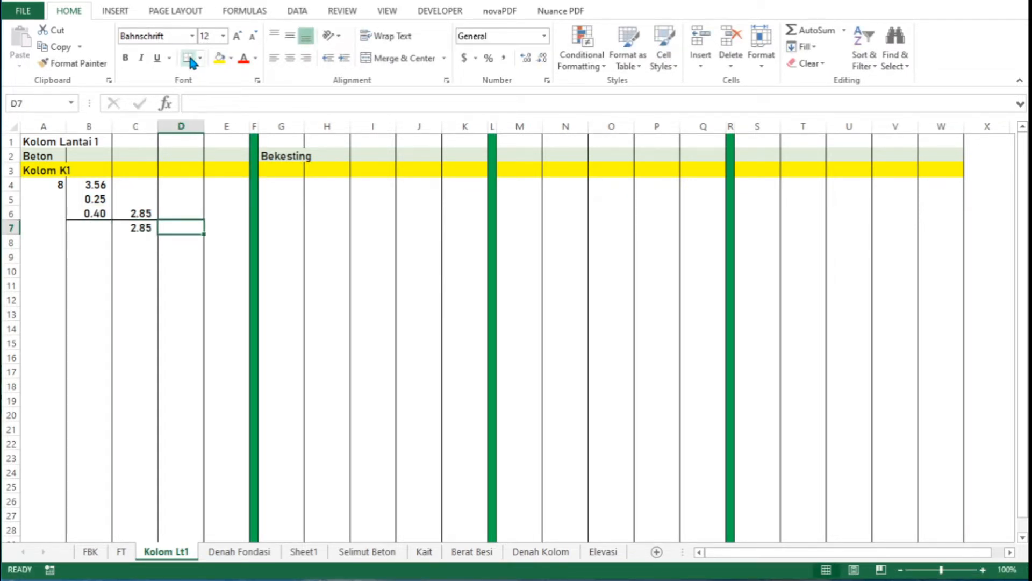
{"action": "type", "text": "m3"}
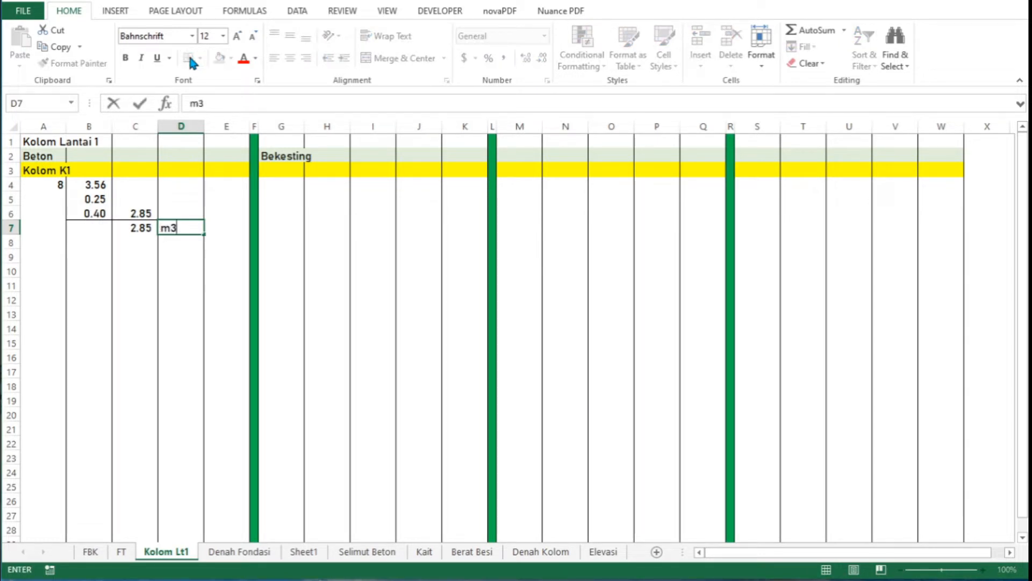
Step: Link the K1 concrete total into the yellow subheading row with =C7 in D3 and the unit m3 in E3
{"action": "key", "text": "Up"}
{"action": "key", "text": "Up"}
{"action": "key", "text": "Up"}
{"action": "key", "text": "Up"}
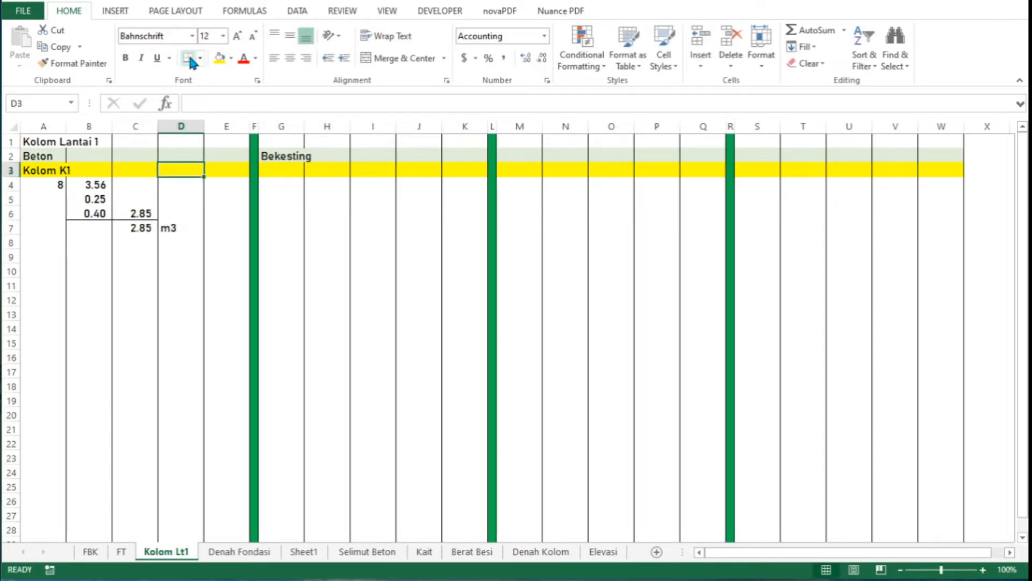
{"action": "type", "text": "="}
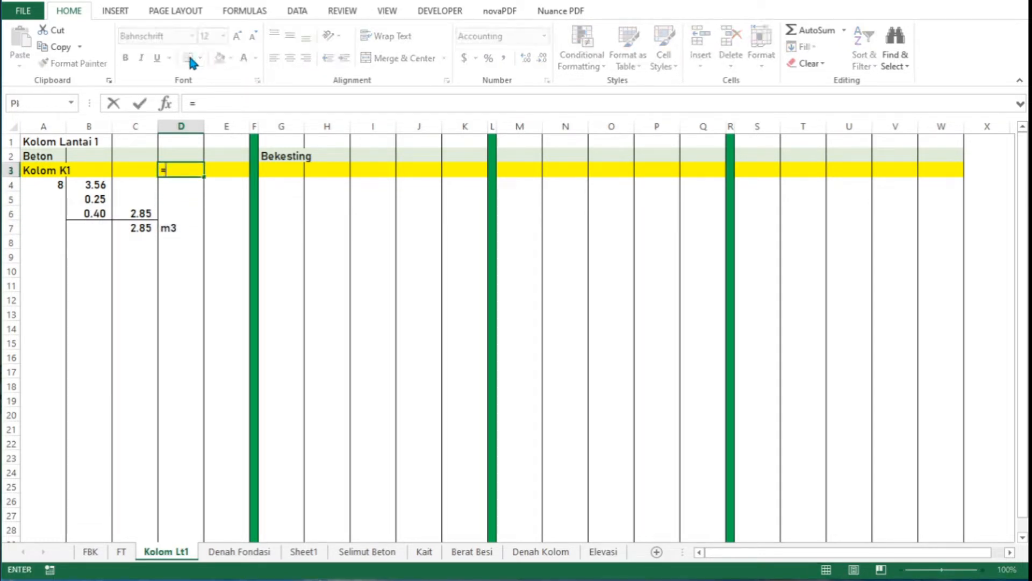
{"action": "left_click", "coordinate": [135, 229]}
{"action": "key", "text": "Return"}
{"action": "key", "text": "Up"}
{"action": "key", "text": "Right"}
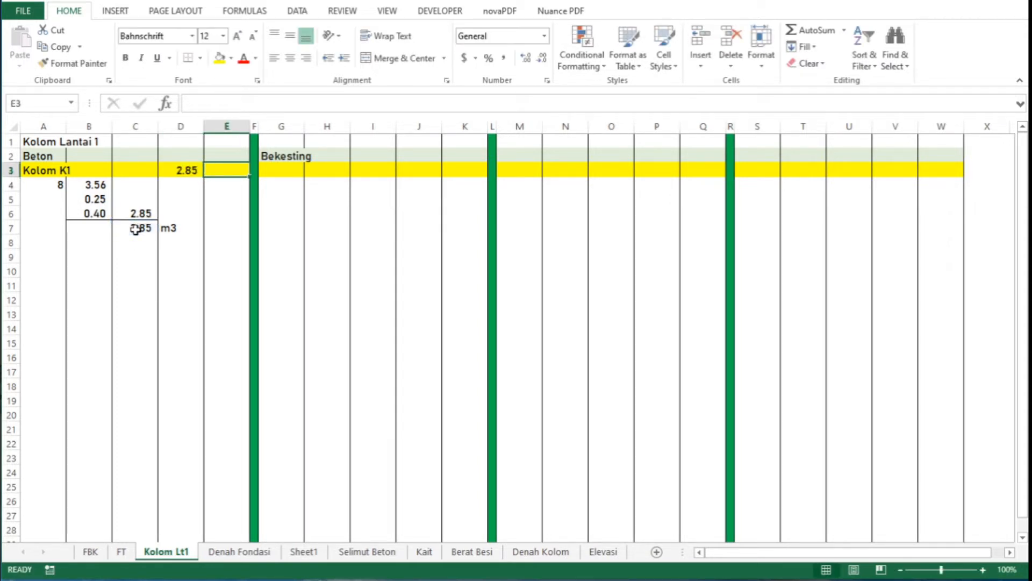
{"action": "type", "text": "m3"}
Step: Repeat the K1 subheading in the Bekesting block by entering =A3 in cell G3
{"action": "key", "text": "Right"}
{"action": "key", "text": "Right"}
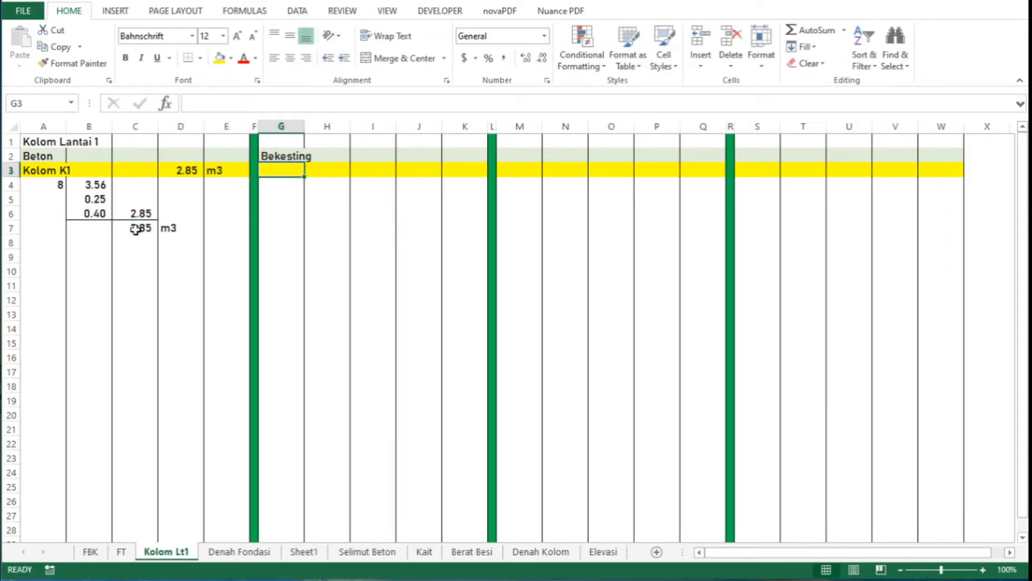
{"action": "type", "text": "="}
{"action": "key", "text": "Left"}
{"action": "key", "text": "Left"}
{"action": "key", "text": "Left"}
{"action": "key", "text": "Left"}
{"action": "key", "text": "Left"}
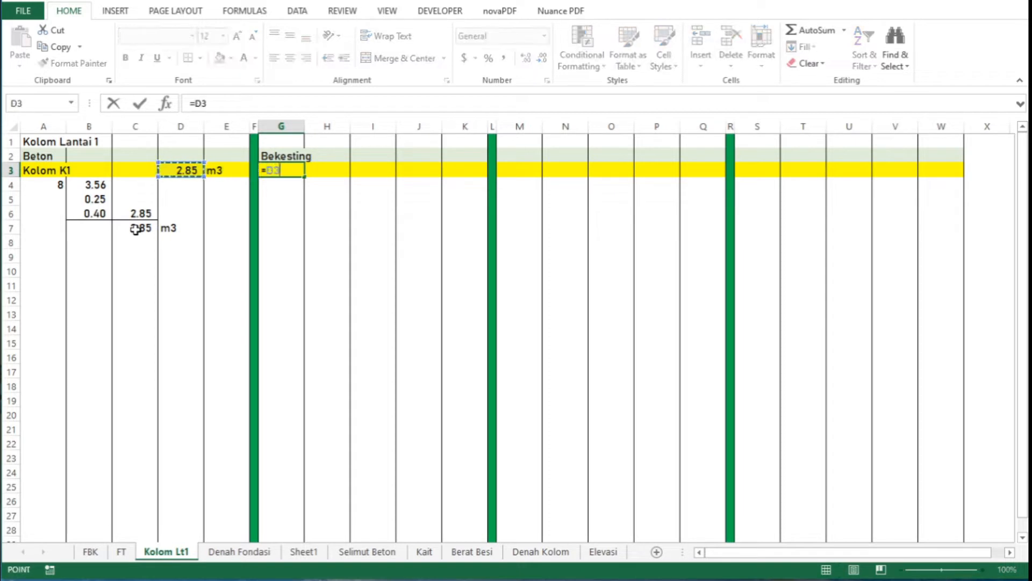
{"action": "key", "text": "Left"}
{"action": "key", "text": "Return"}
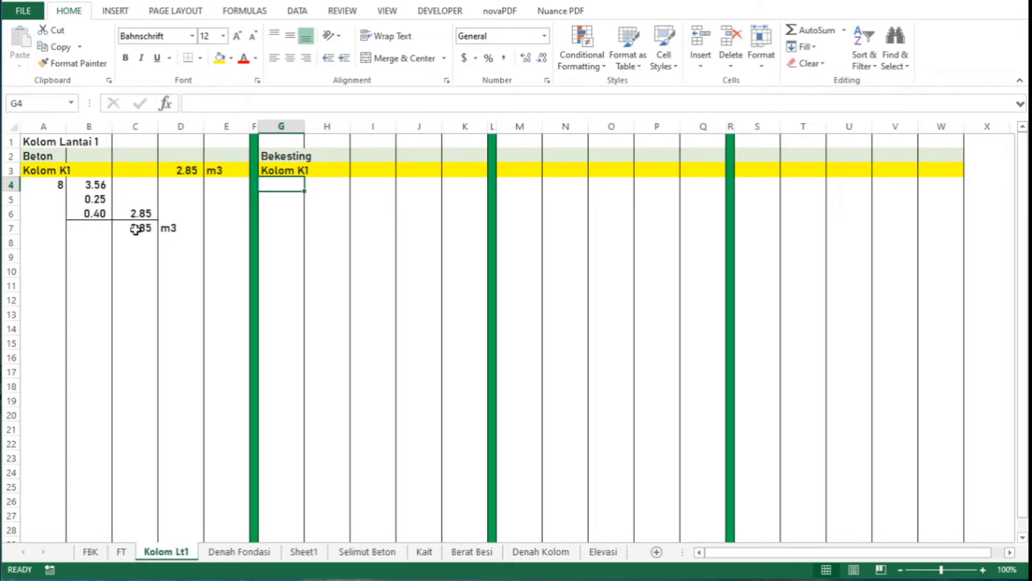
Step: Link the K1 column count into the Bekesting block by entering =A4 in cell G4
{"action": "type", "text": "="}
{"action": "key", "text": "Left"}
{"action": "key", "text": "Left"}
{"action": "key", "text": "Left"}
{"action": "key", "text": "Left"}
{"action": "key", "text": "Left"}
{"action": "key", "text": "Left"}
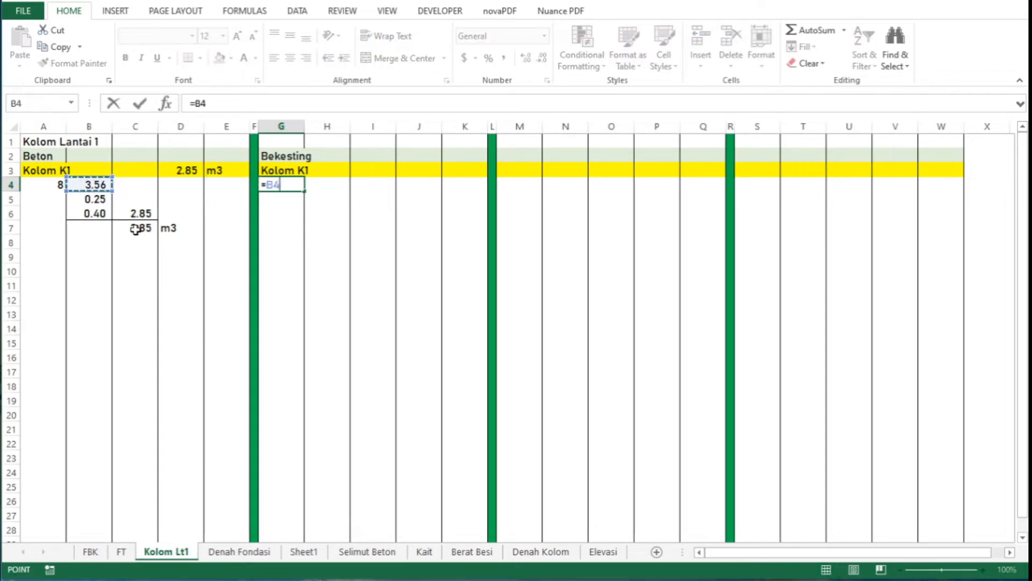
{"action": "key", "text": "Return"}
Step: Link the K1 column height into the Bekesting block by entering =B4 in cell H4
{"action": "key", "text": "Up"}
{"action": "key", "text": "Up"}
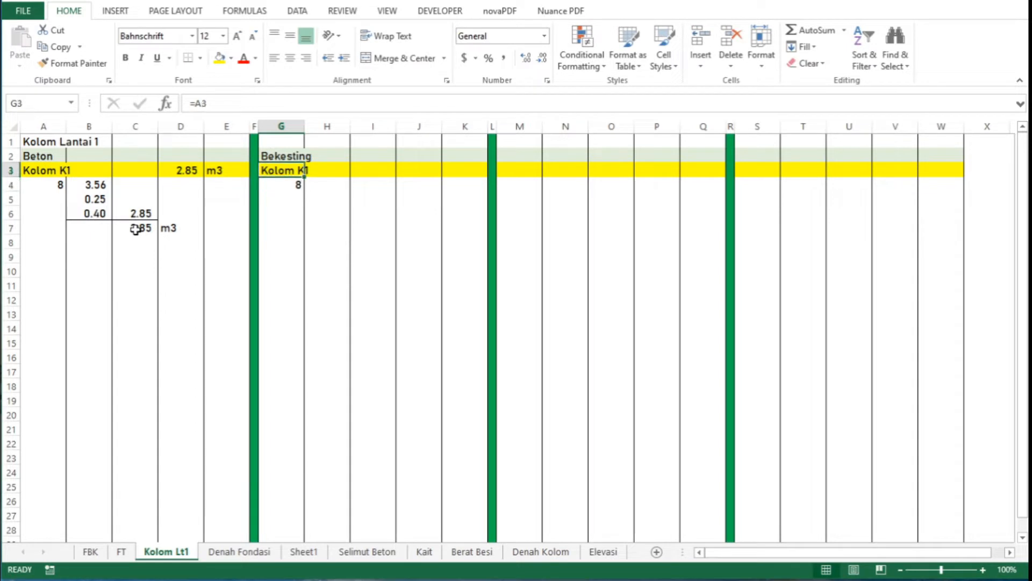
{"action": "key", "text": "Down"}
{"action": "key", "text": "Right"}
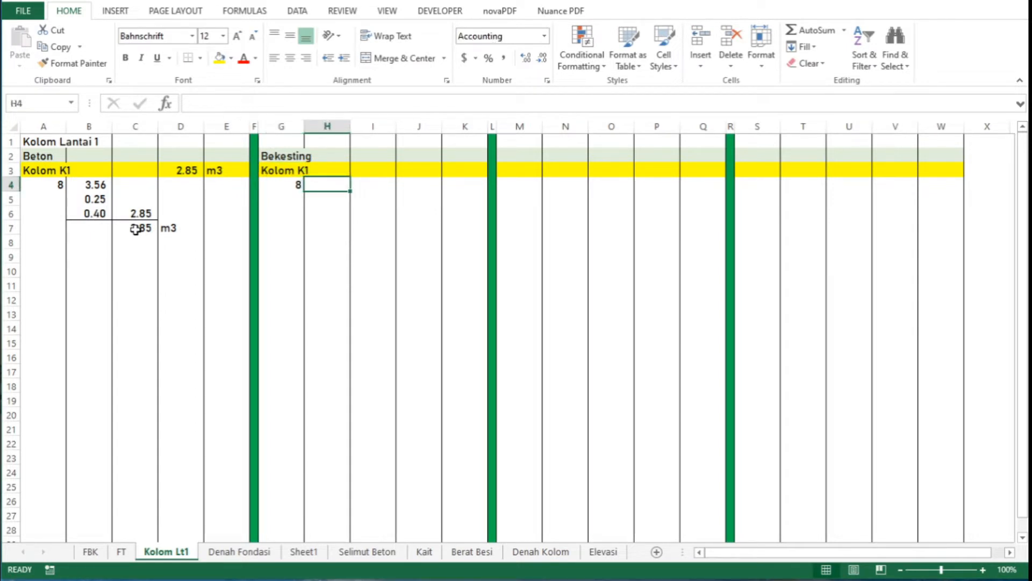
{"action": "type", "text": "="}
{"action": "key", "text": "Left"}
{"action": "key", "text": "Left"}
{"action": "key", "text": "Left"}
{"action": "key", "text": "Left"}
{"action": "key", "text": "Left"}
{"action": "key", "text": "Left"}
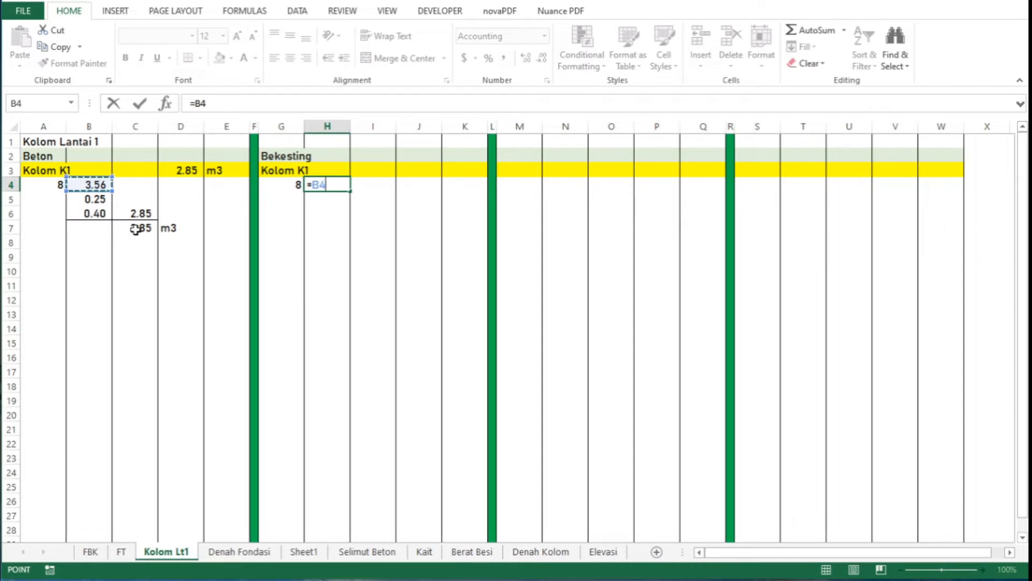
{"action": "key", "text": "Return"}
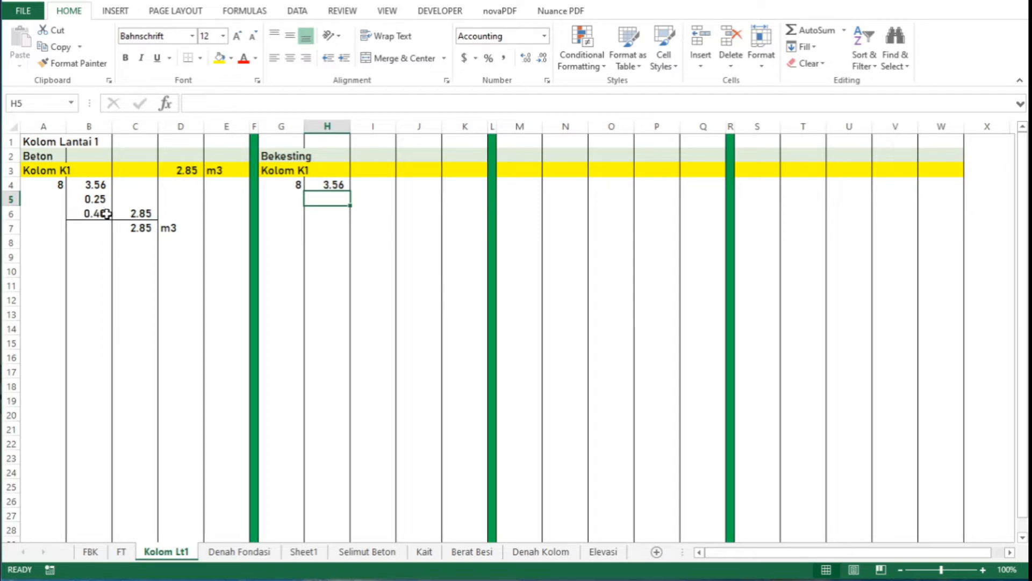
Step: Calculate the K1 column perimeter by entering =2*(B5+B6) in cell H5
{"action": "type", "text": "="}
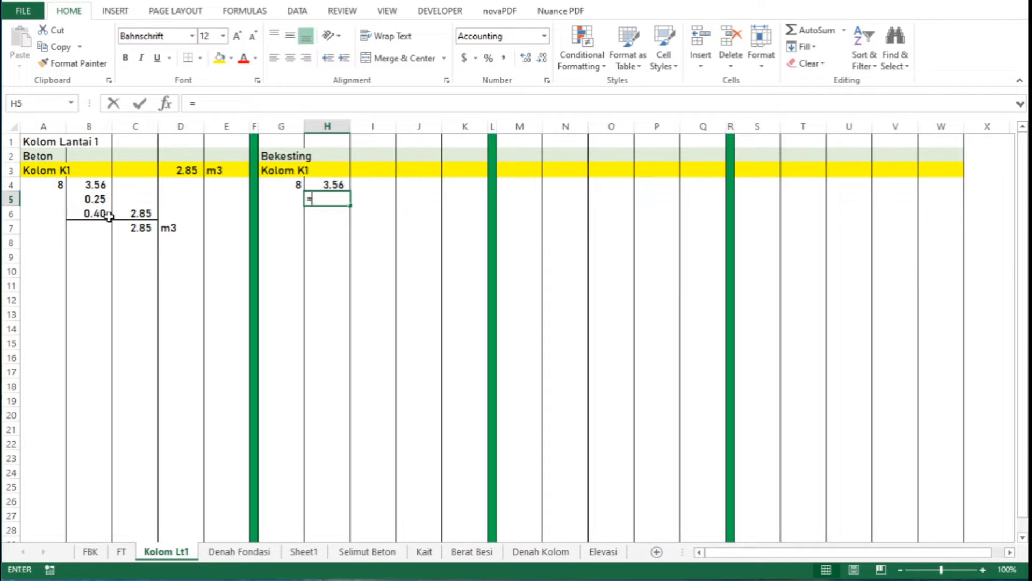
{"action": "type", "text": "2*("}
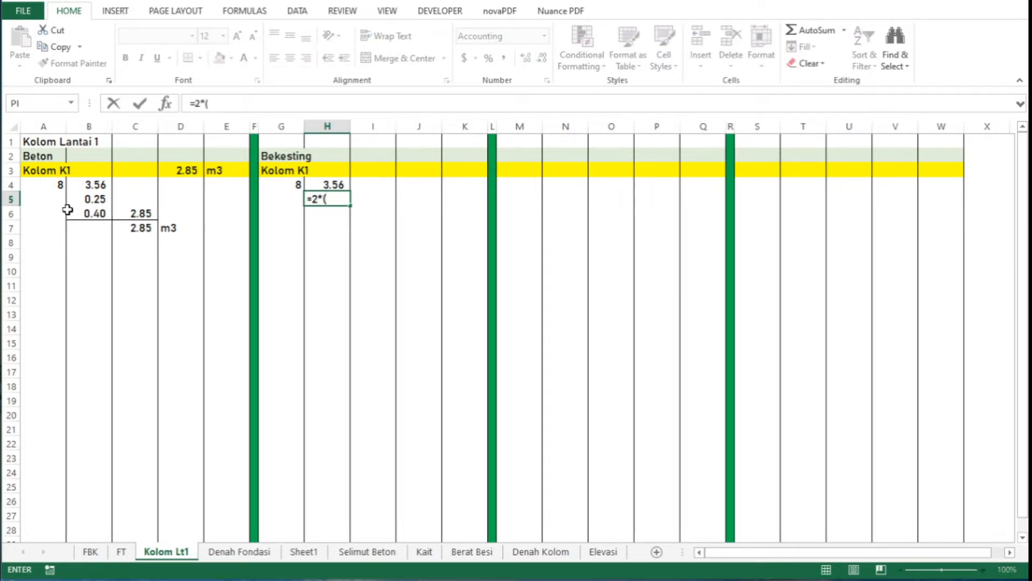
{"action": "left_click", "coordinate": [95, 200]}
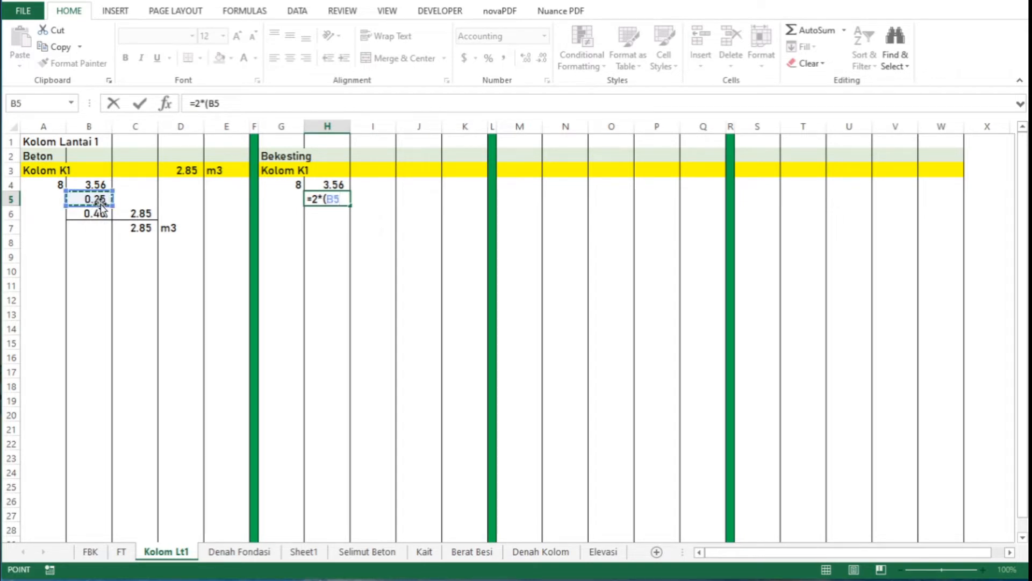
{"action": "type", "text": "+"}
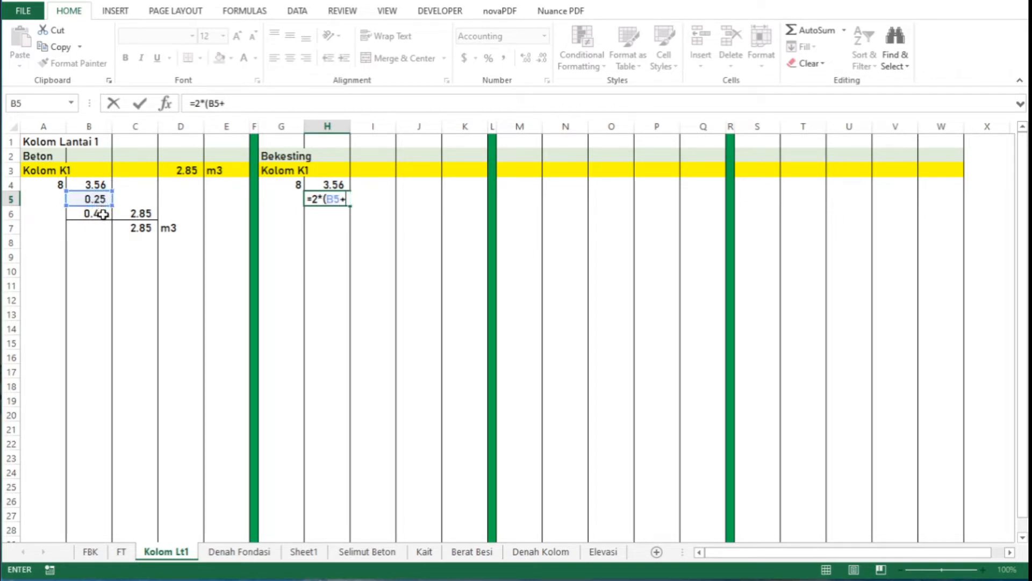
{"action": "left_click", "coordinate": [103, 215]}
{"action": "key", "text": "Return"}
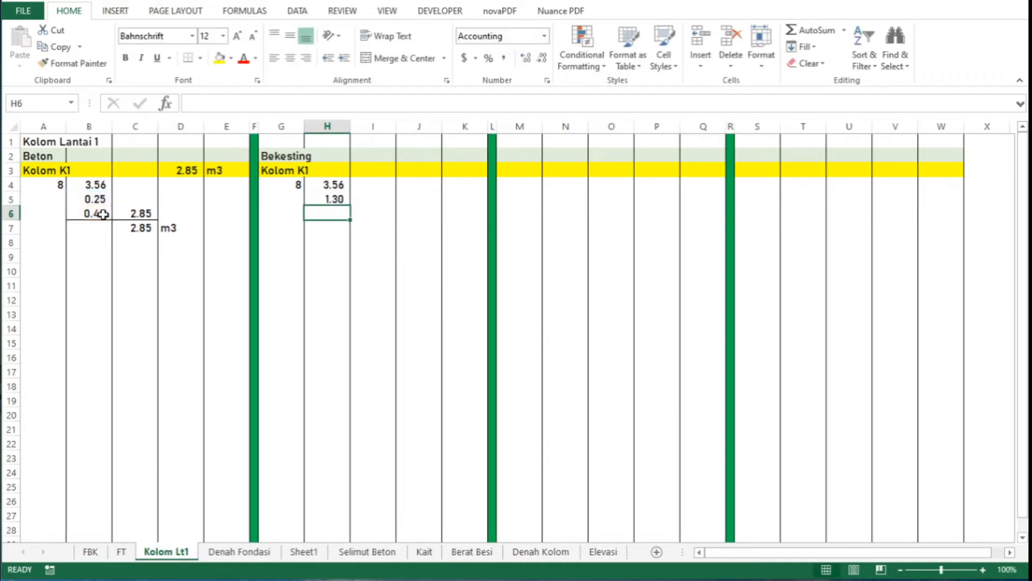
Step: Add a bottom border beneath cells H5:I5 to close the K1 formwork dimensions
{"action": "key", "text": "Up"}
{"action": "key", "text": "shift+Right"}
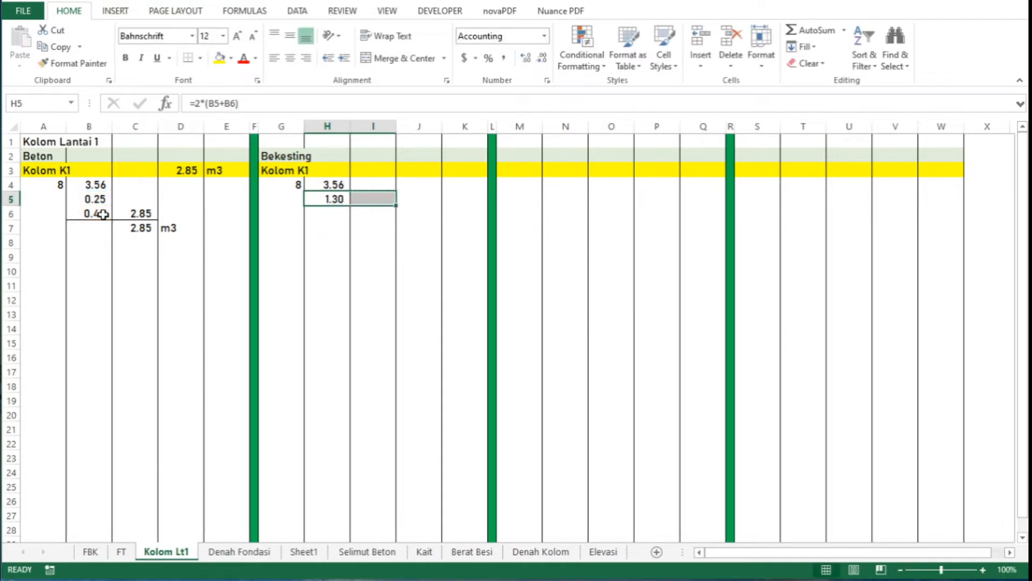
{"action": "left_click", "coordinate": [188, 58]}
Step: Calculate the K1 formwork area in cell I5 with the formula =G4*H4*H5
{"action": "key", "text": "Right"}
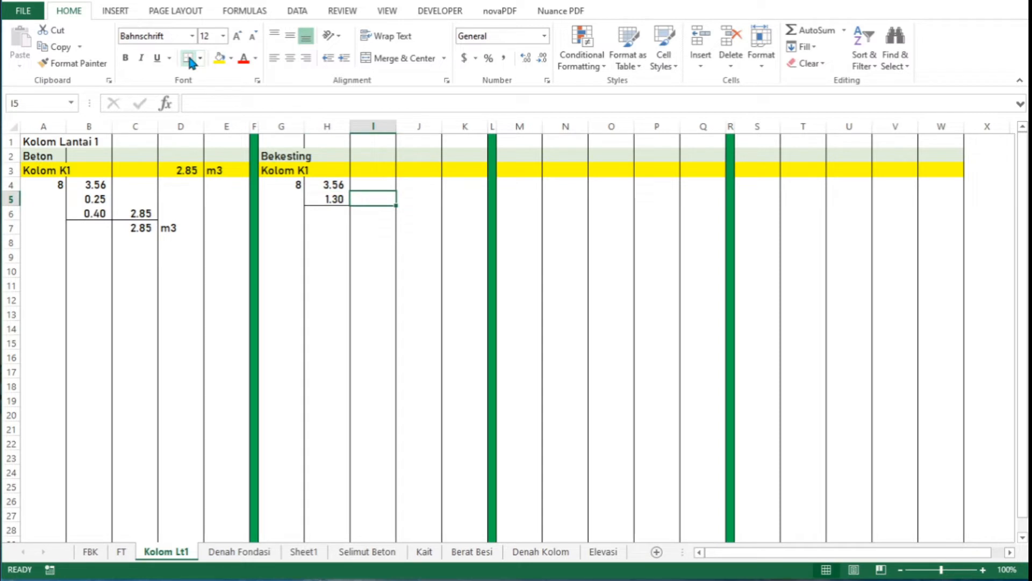
{"action": "type", "text": "="}
{"action": "key", "text": "Up"}
{"action": "key", "text": "Left"}
{"action": "key", "text": "Left"}
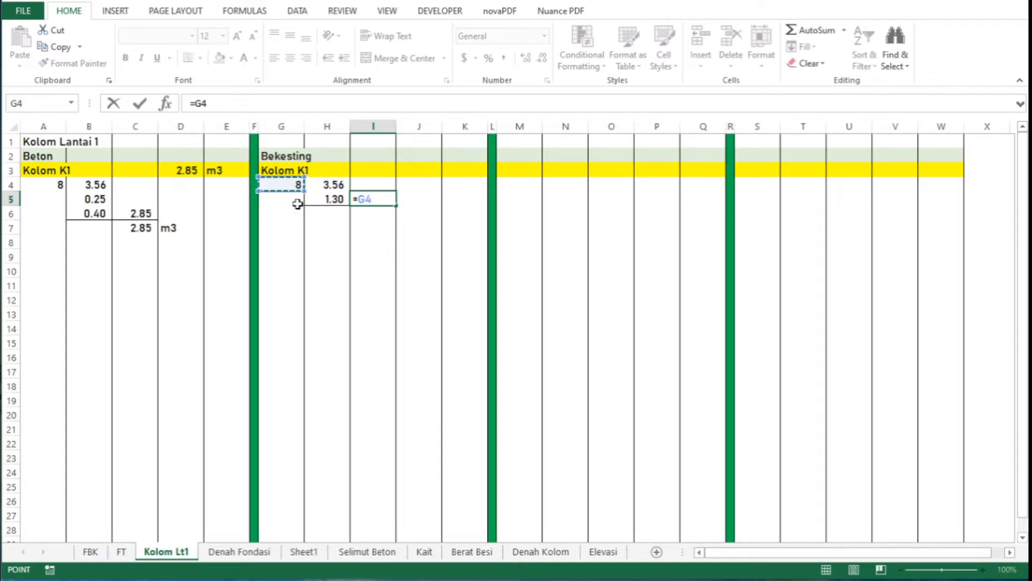
{"action": "type", "text": "*"}
{"action": "key", "text": "Up"}
{"action": "key", "text": "Left"}
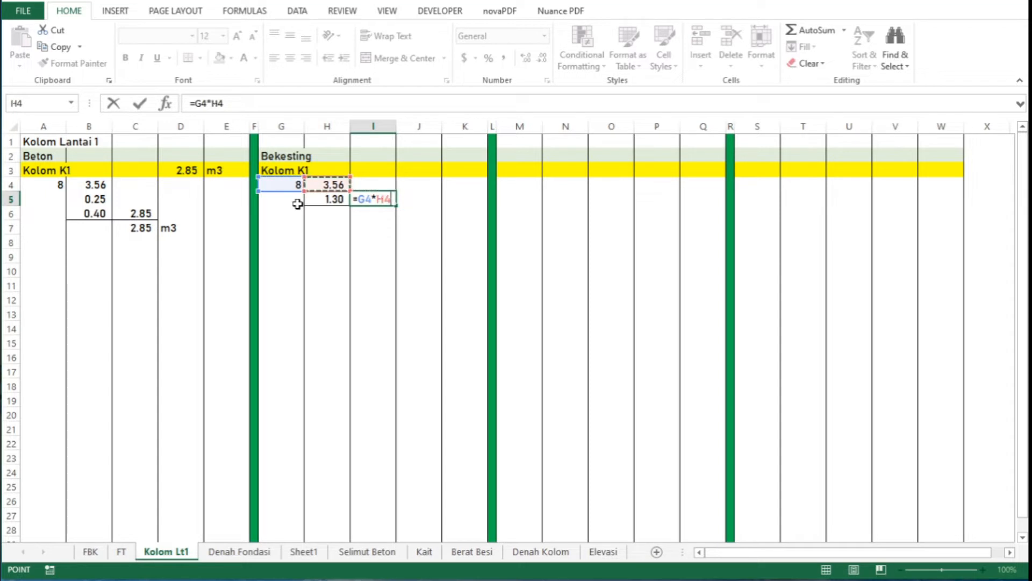
{"action": "type", "text": "*"}
{"action": "key", "text": "Left"}
{"action": "key", "text": "ctrl+Return"}
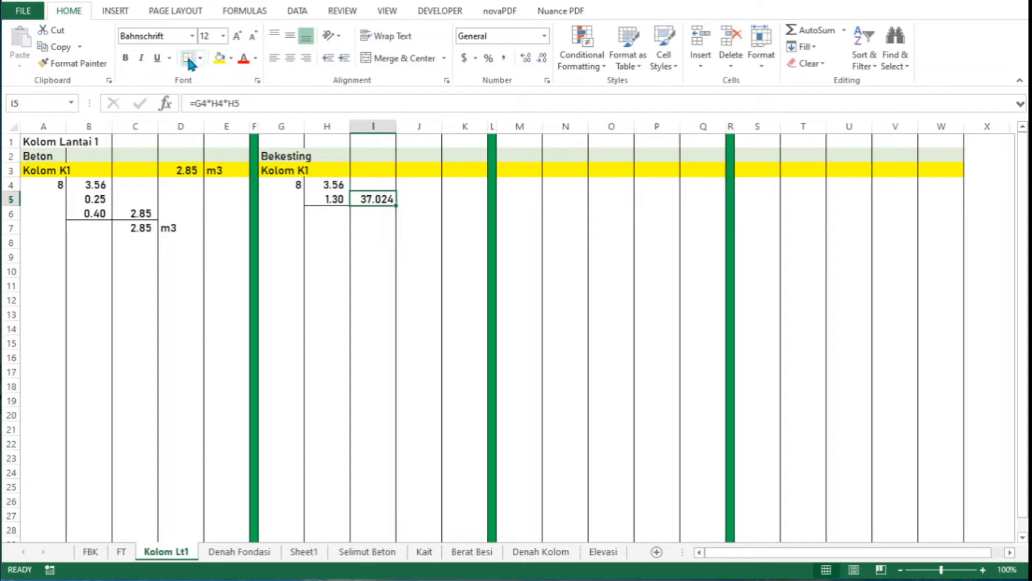
Step: Carry the K1 formwork area down as the total by entering =I5 in cell I6
{"action": "key", "text": "Down"}
{"action": "type", "text": "="}
{"action": "key", "text": "Up"}
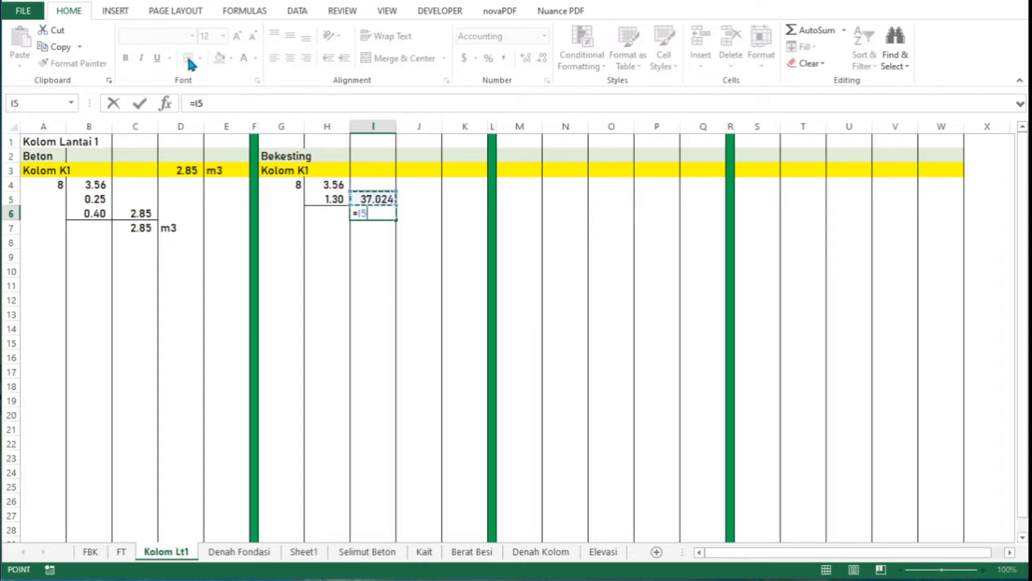
{"action": "key", "text": "ctrl+Return"}
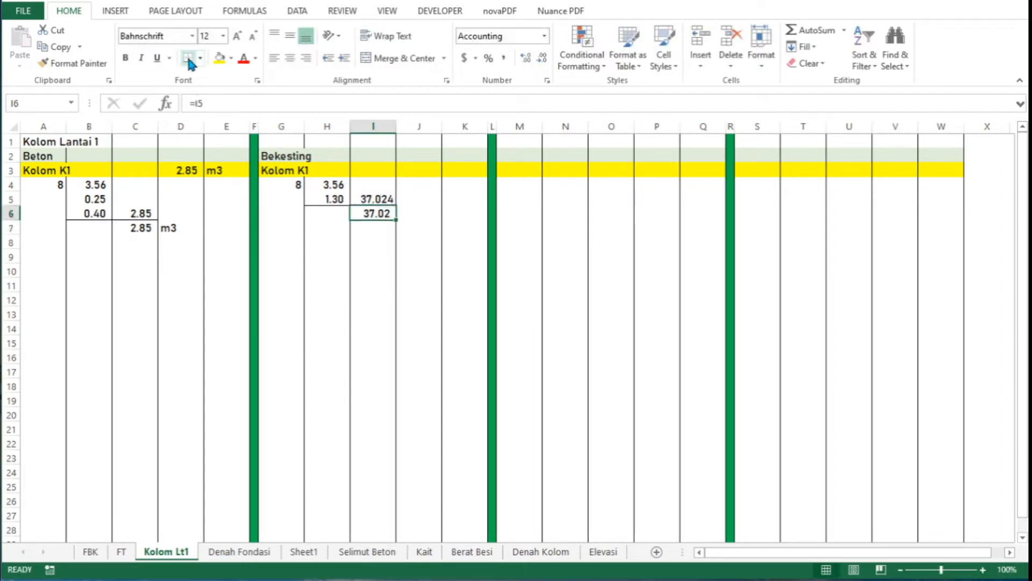
Step: Reduce the formwork area in I5 to two decimals and enter the unit m2 beside the total in J6
{"action": "key", "text": "Up"}
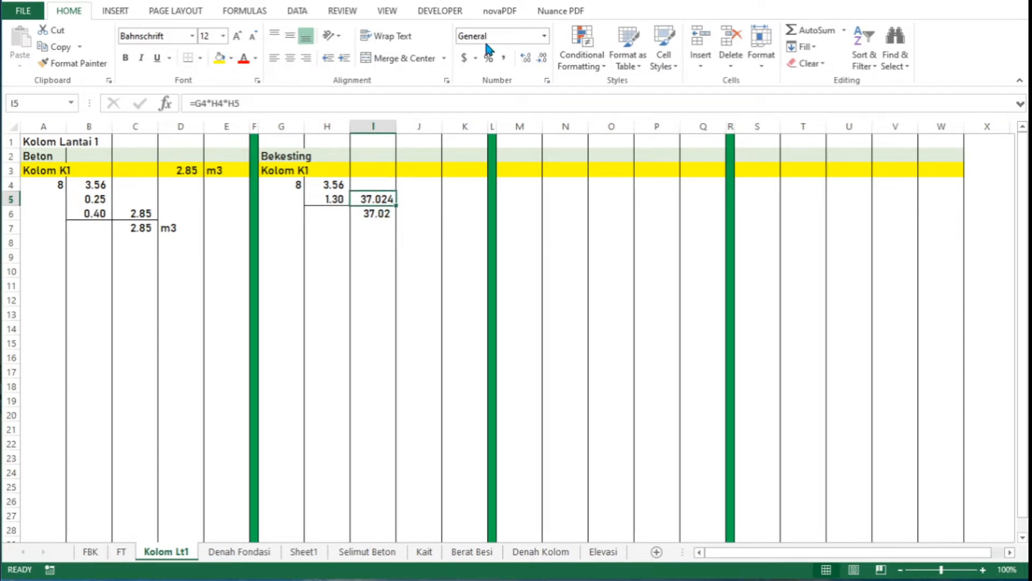
{"action": "left_click", "coordinate": [543, 58]}
{"action": "key", "text": "Down"}
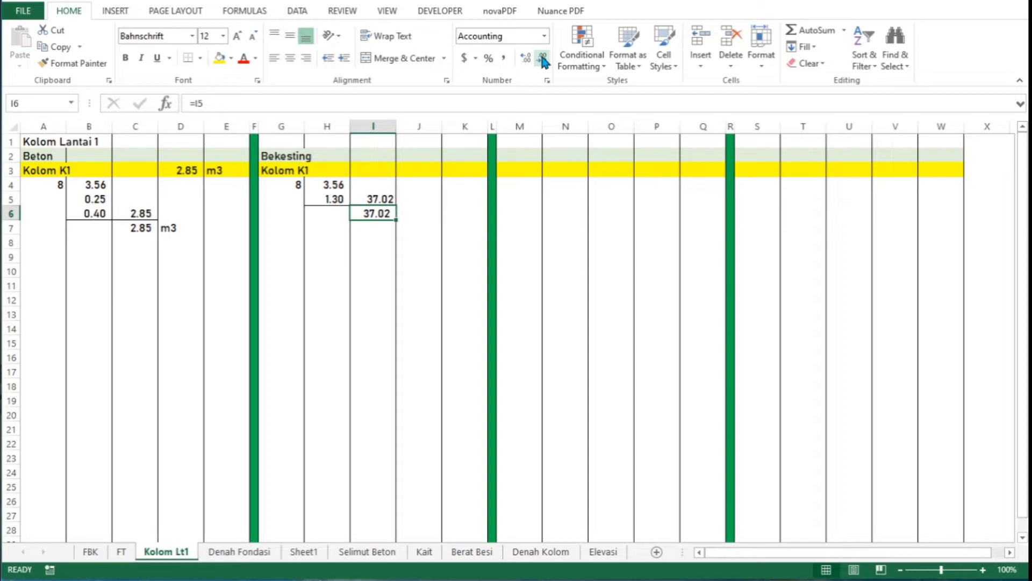
{"action": "key", "text": "Right"}
{"action": "type", "text": "m"}
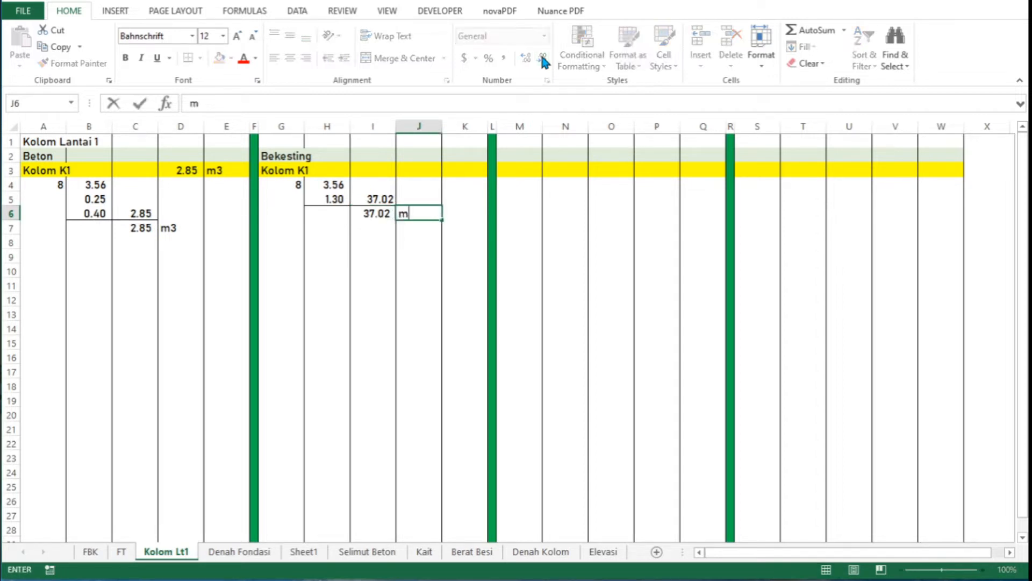
{"action": "type", "text": "2"}
Step: Link the K1 formwork total into the yellow subheading row with =I6 in J3 and the unit m2 in K3
{"action": "key", "text": "Up"}
{"action": "key", "text": "Up"}
{"action": "key", "text": "Up"}
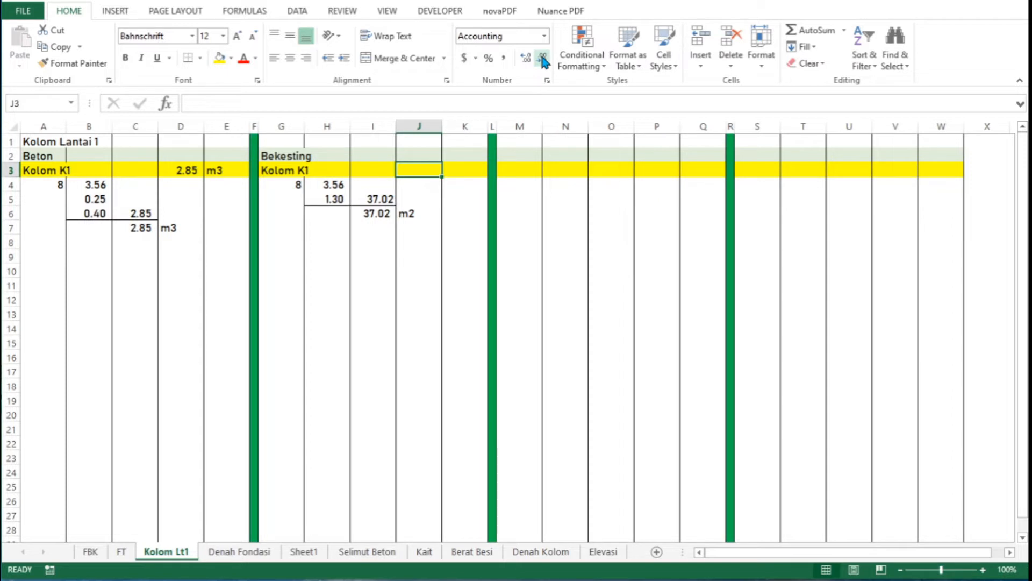
{"action": "type", "text": "="}
{"action": "key", "text": "Left"}
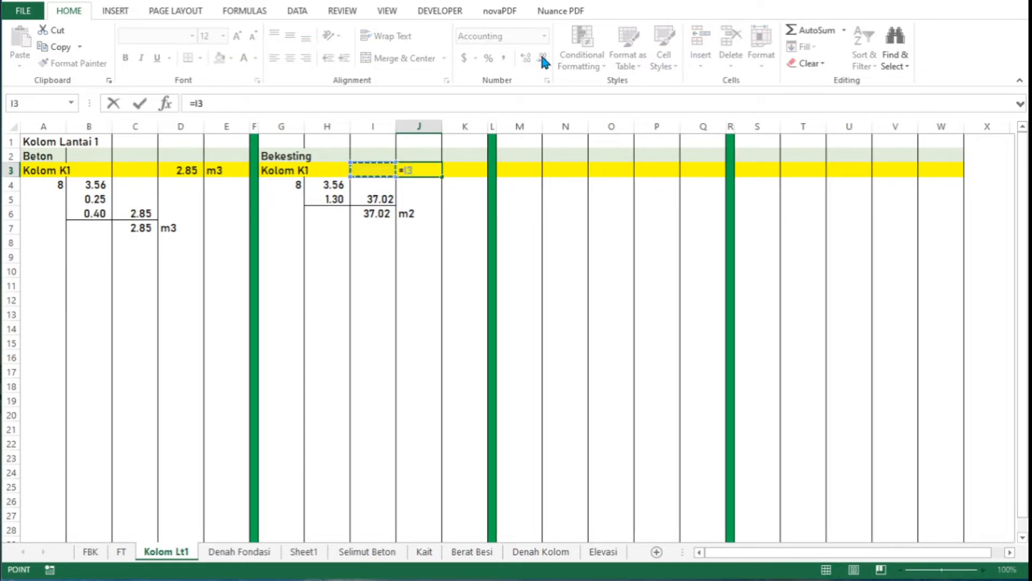
{"action": "key", "text": "Down"}
{"action": "key", "text": "Down"}
{"action": "key", "text": "Down"}
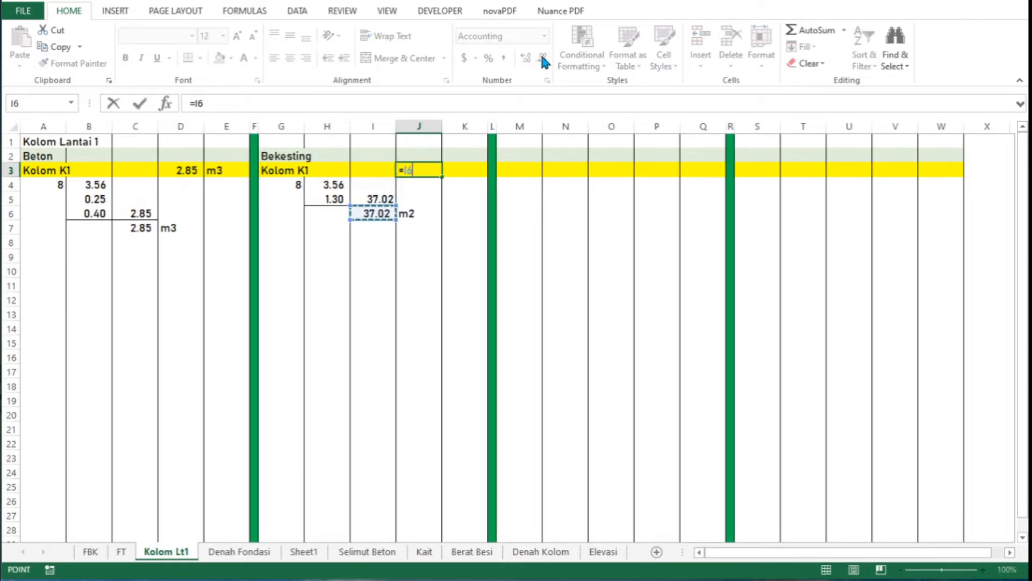
{"action": "key", "text": "ctrl+Return"}
{"action": "key", "text": "Right"}
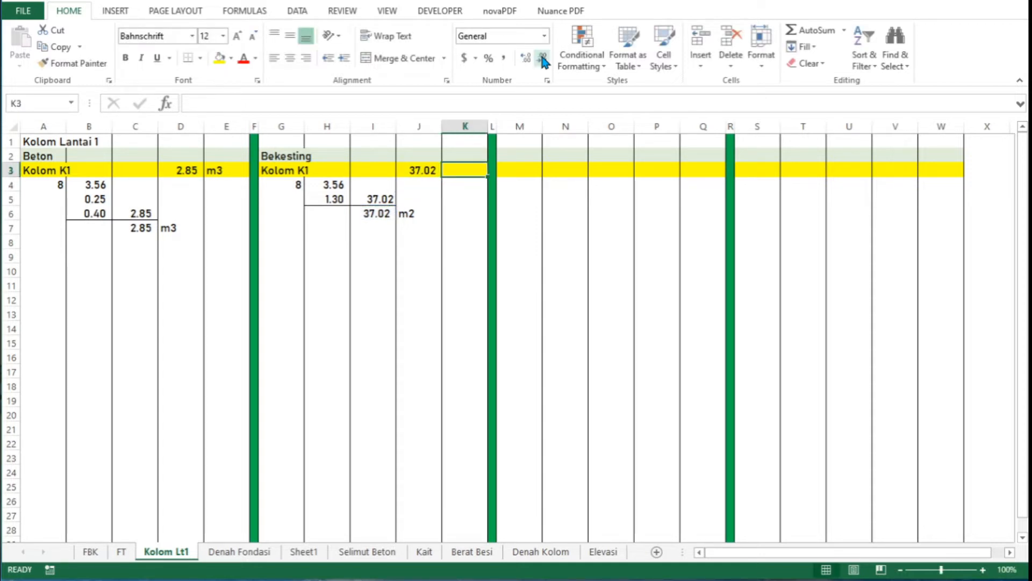
{"action": "type", "text": "m"}
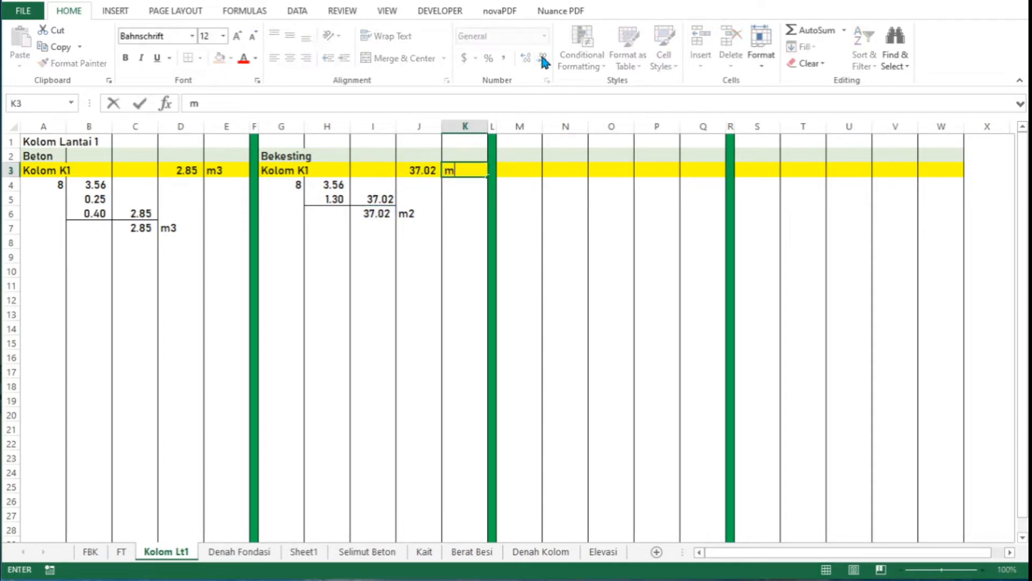
{"action": "type", "text": "2"}
Step: Repeat the Kolom K1 subheading in cell M3 by linking it to the Bekesting subheading
{"action": "key", "text": "Right"}
{"action": "key", "text": "Right"}
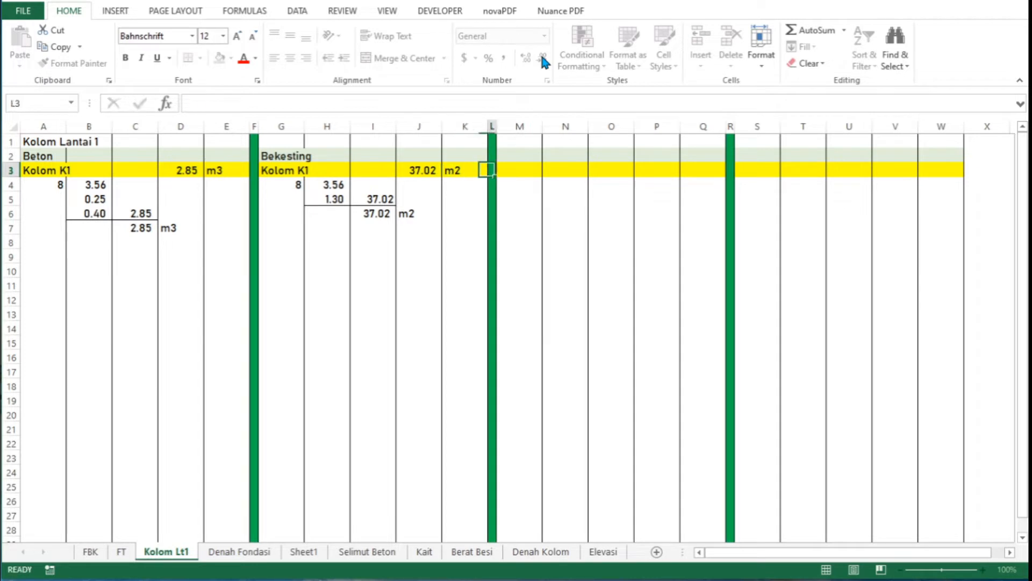
{"action": "type", "text": "="}
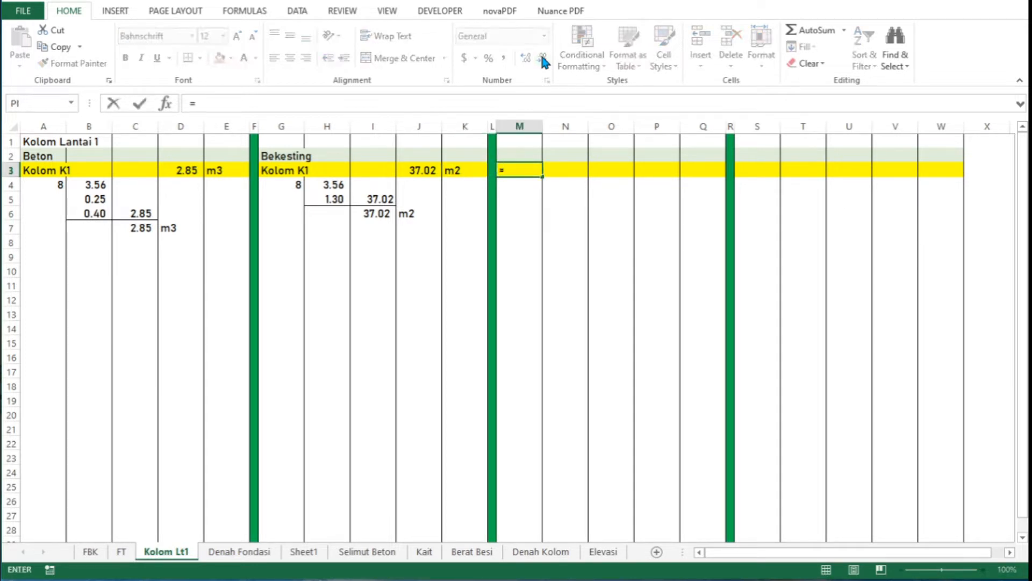
{"action": "key", "text": "Left"}
{"action": "key", "text": "Left"}
{"action": "key", "text": "Left"}
{"action": "key", "text": "Left"}
{"action": "key", "text": "Left"}
{"action": "key", "text": "Return"}
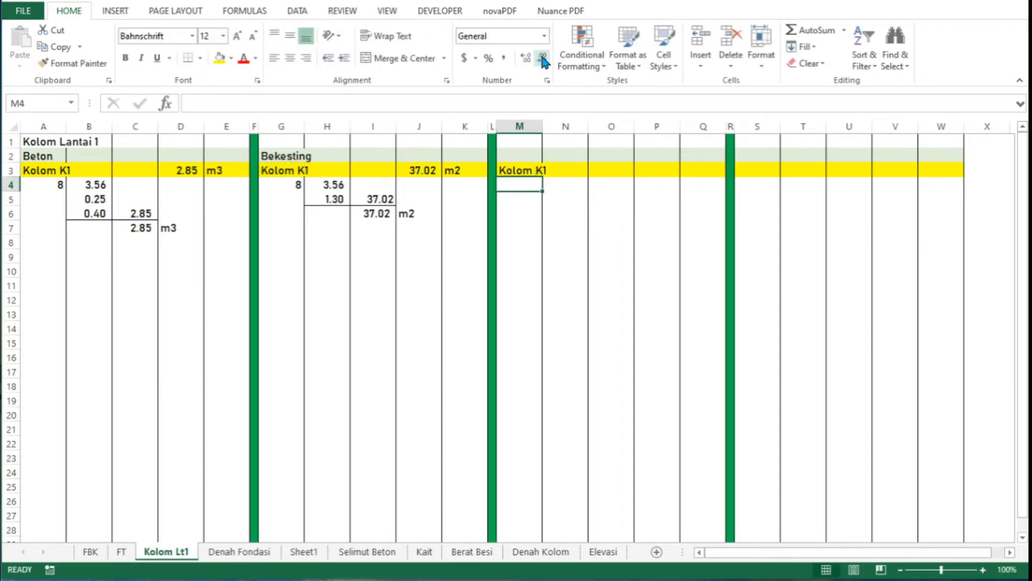
Step: Check the K1 reinforcement on the Denah Kolom sheet and enter the heading Besi D in cell M2 of Kolom Lt1
{"action": "left_click", "coordinate": [562, 552]}
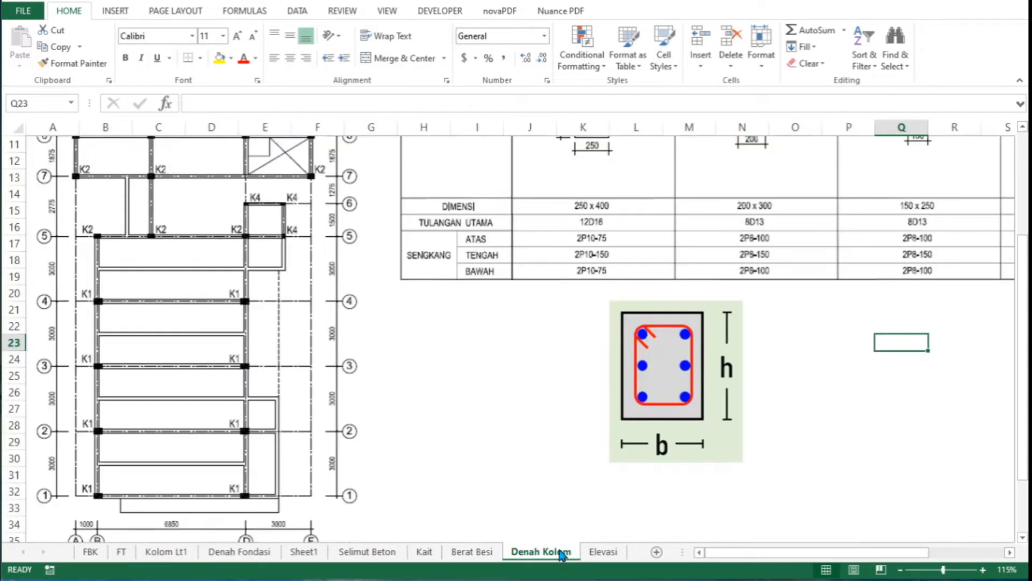
{"action": "scroll", "coordinate": [581, 339], "scroll_direction": "up", "scroll_amount": 1}
{"action": "scroll", "coordinate": [580, 338], "scroll_direction": "up", "scroll_amount": 2}
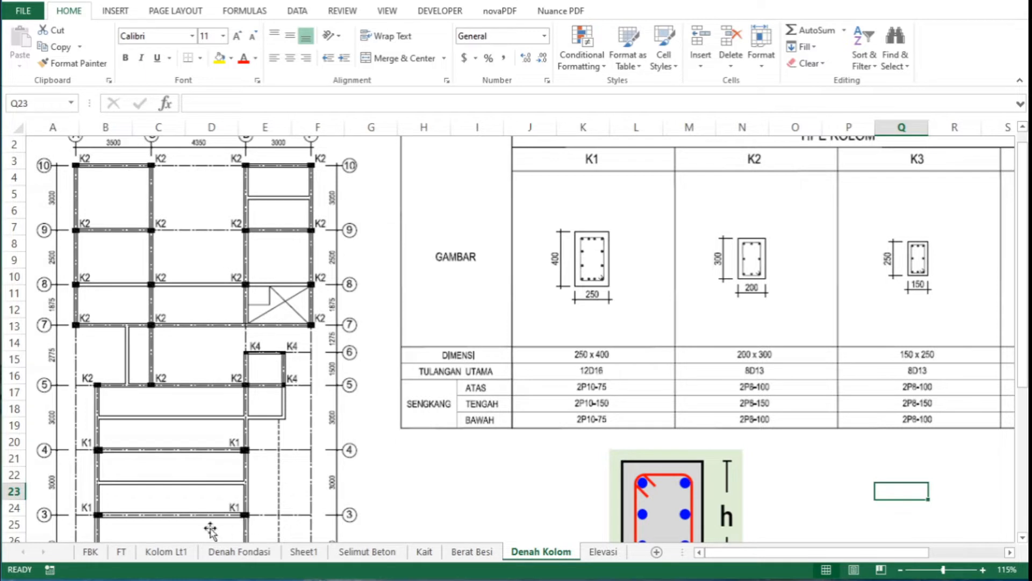
{"action": "left_click", "coordinate": [186, 552]}
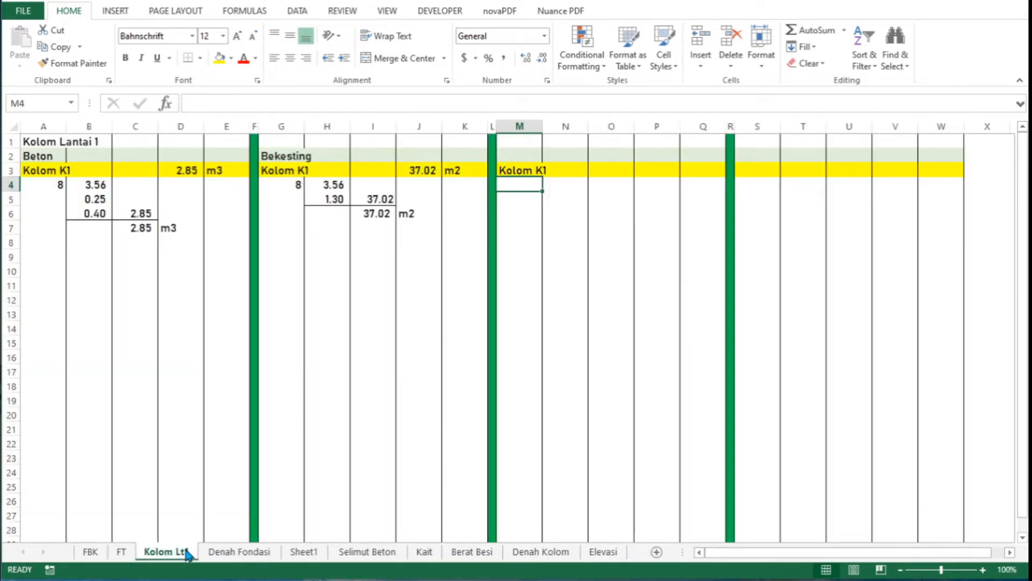
{"action": "key", "text": "Up"}
{"action": "key", "text": "Up"}
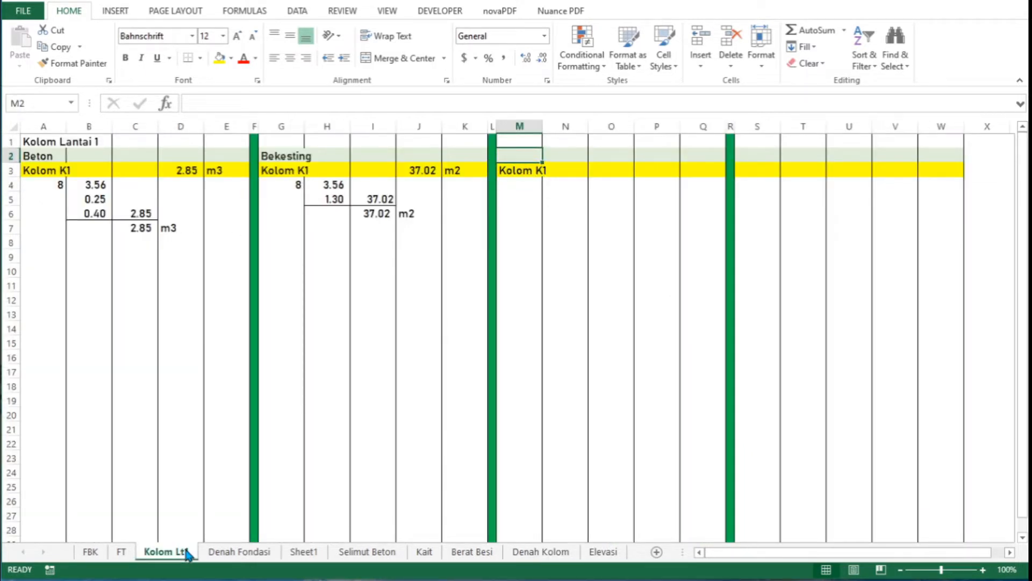
{"action": "type", "text": "Besi"}
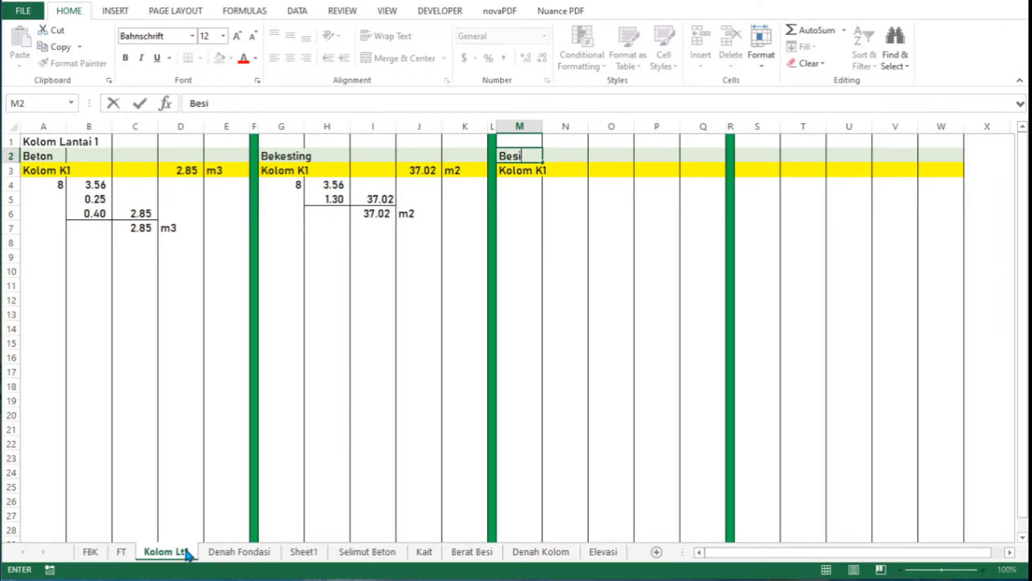
{"action": "type", "text": " D"}
{"action": "key", "text": "Right"}
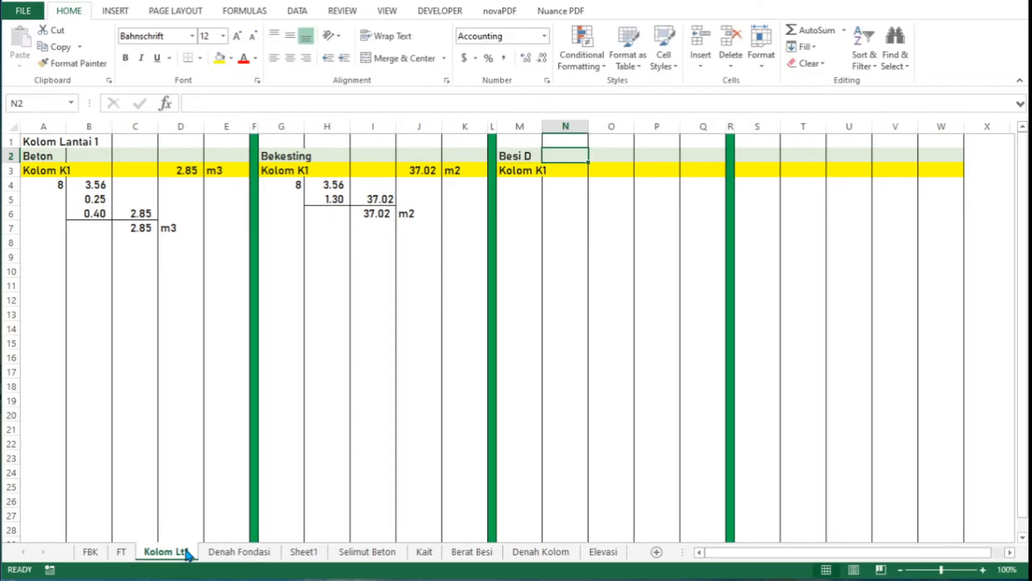
Step: Enter the main bar diameter 16 in cell N2 beside the Besi D heading
{"action": "key", "text": "Right"}
{"action": "key", "text": "Left"}
{"action": "type", "text": "6"}
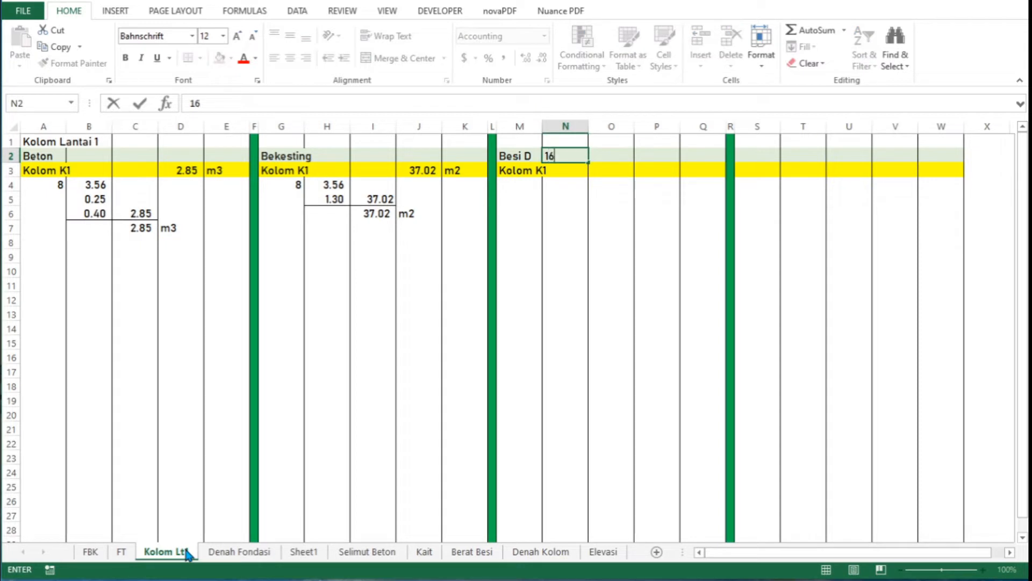
{"action": "key", "text": "Return"}
{"action": "key", "text": "Up"}
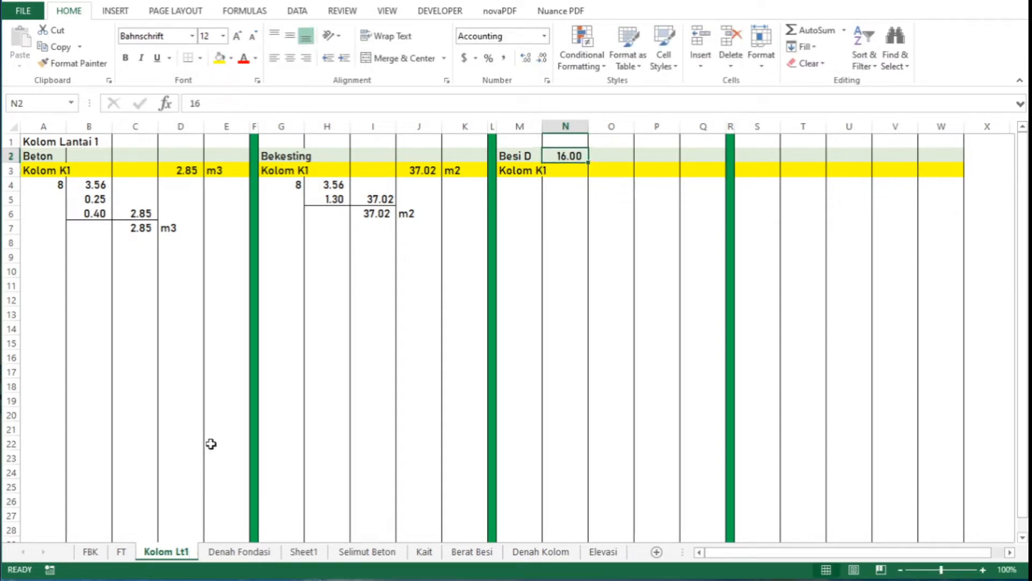
Step: Format the bar diameter in N2 to show no decimal places
{"action": "left_click", "coordinate": [542, 61]}
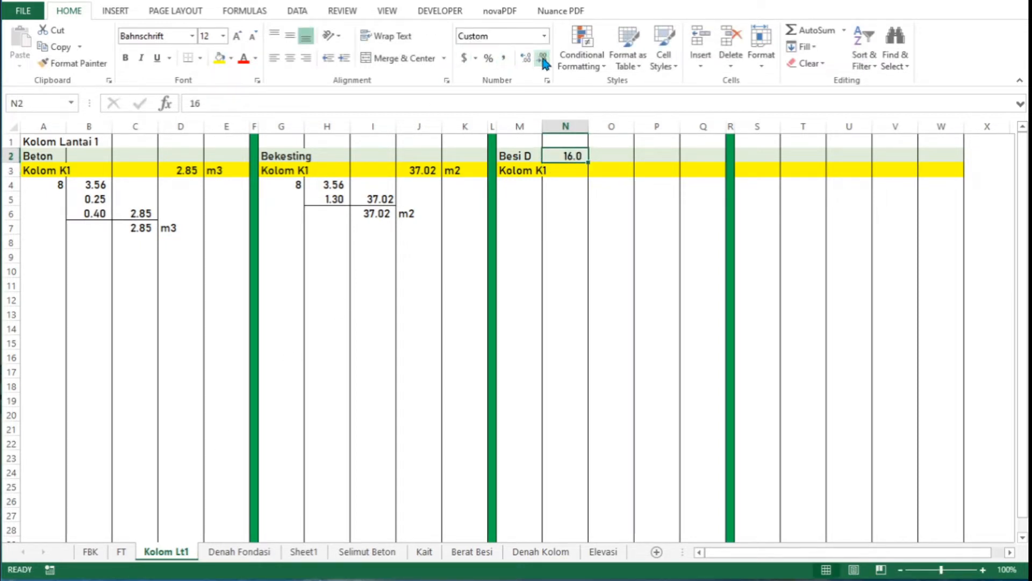
{"action": "left_click", "coordinate": [544, 62]}
{"action": "key", "text": "Return"}
{"action": "key", "text": "Return"}
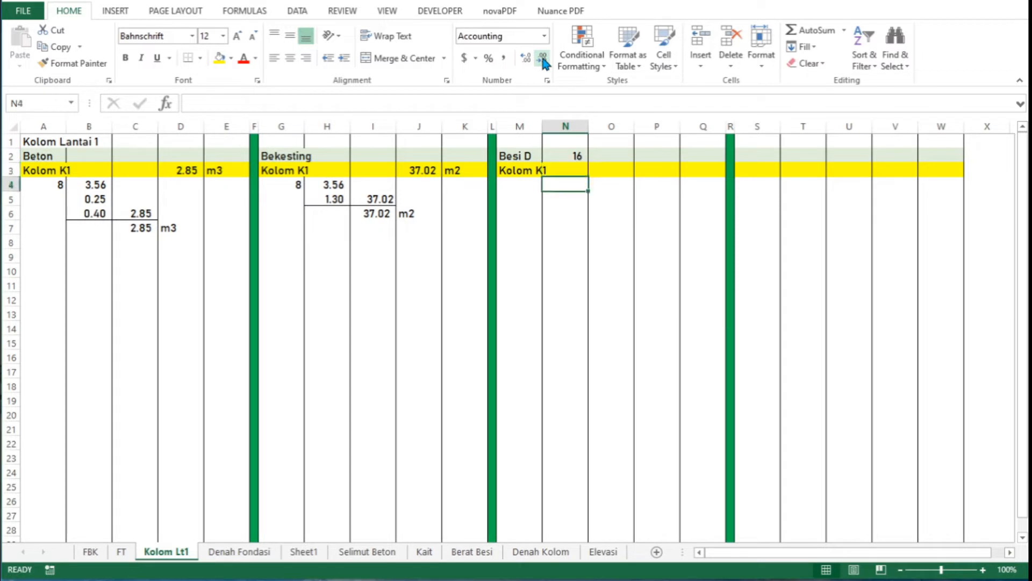
Step: Label cell P4 as n and enter K1's main bar count from the Denah Kolom sheet, 12, in Q4
{"action": "key", "text": "Right"}
{"action": "key", "text": "Right"}
{"action": "key", "text": "Right"}
{"action": "key", "text": "Left"}
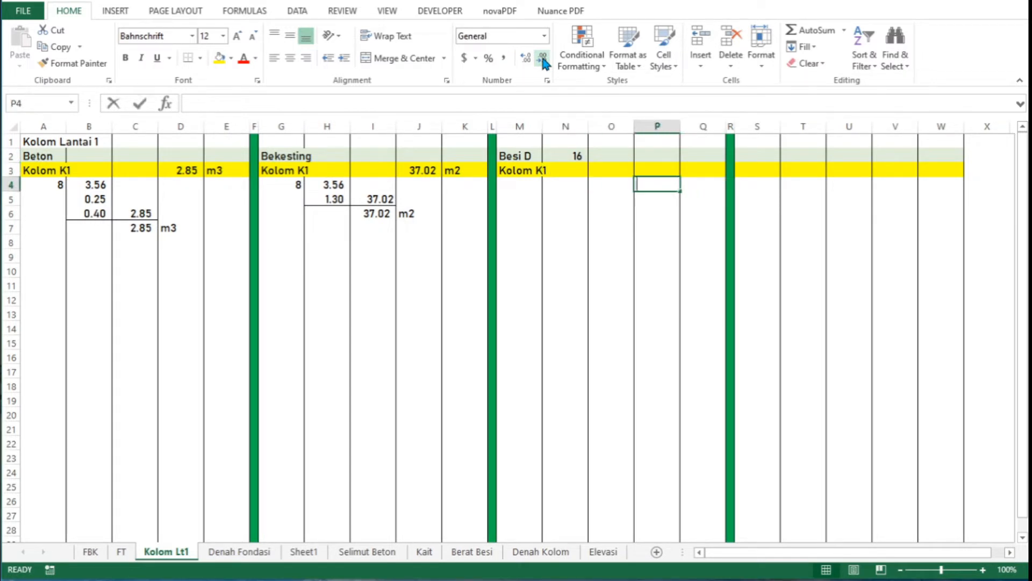
{"action": "type", "text": "n"}
{"action": "key", "text": "Tab"}
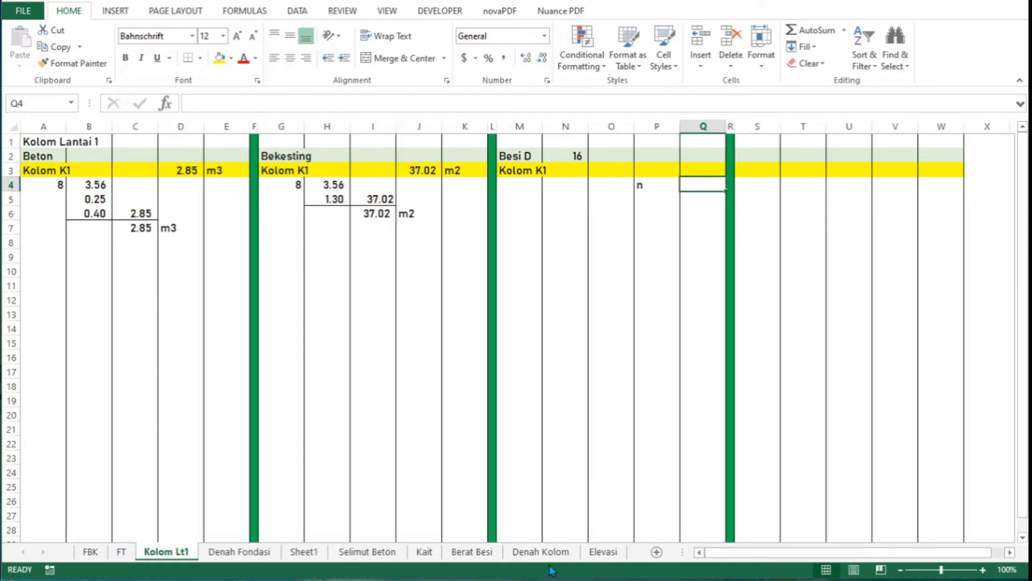
{"action": "left_click", "coordinate": [542, 551]}
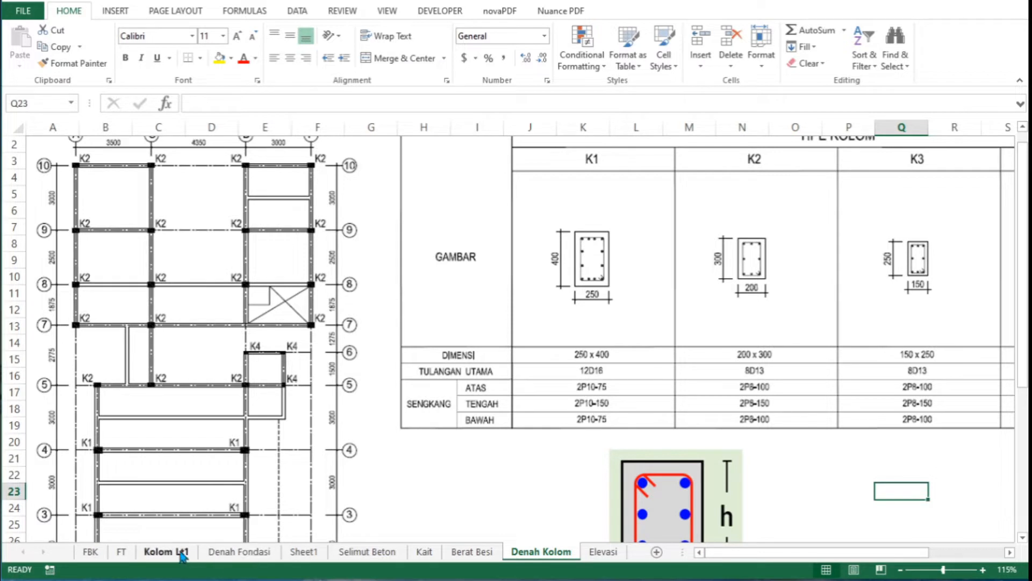
{"action": "left_click", "coordinate": [182, 554]}
{"action": "type", "text": "12"}
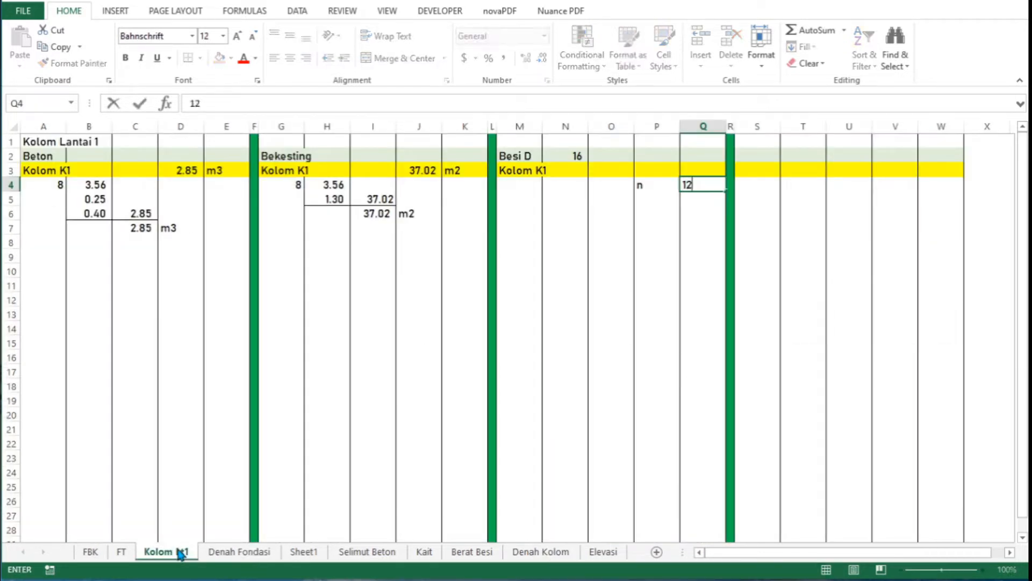
{"action": "key", "text": "Return"}
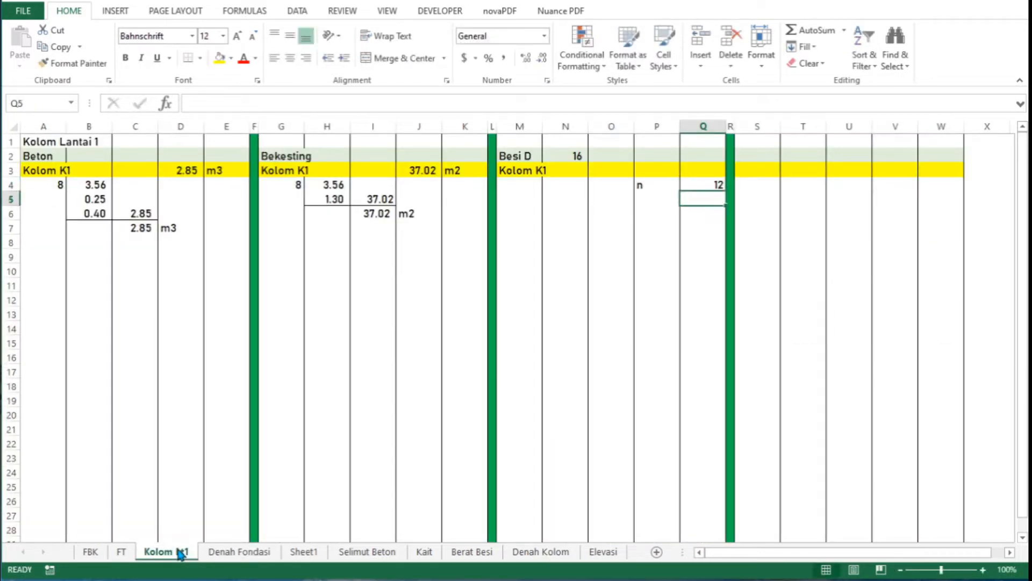
Step: Right-align the whole of column P
{"action": "left_click", "coordinate": [658, 125]}
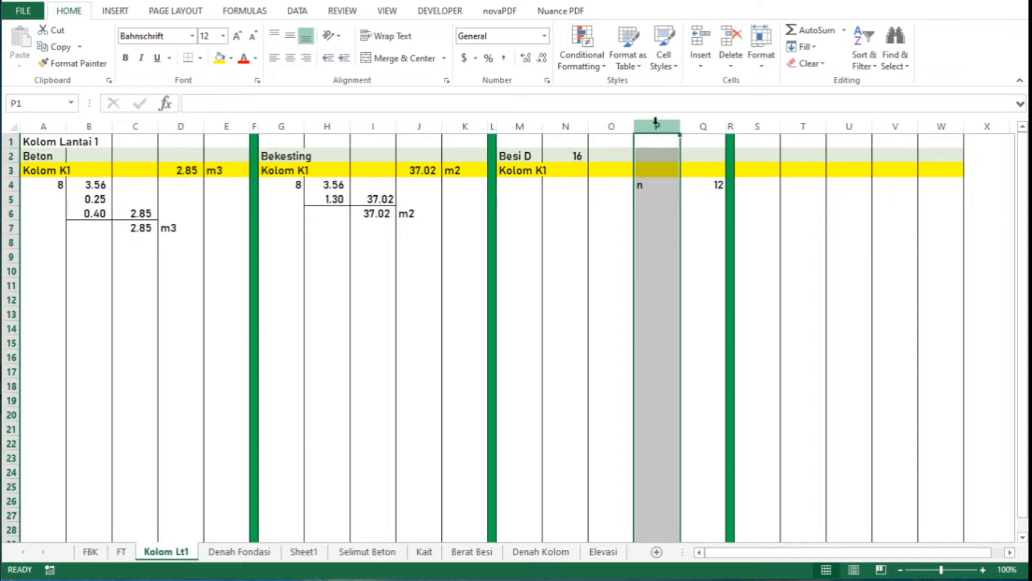
{"action": "left_click", "coordinate": [306, 57]}
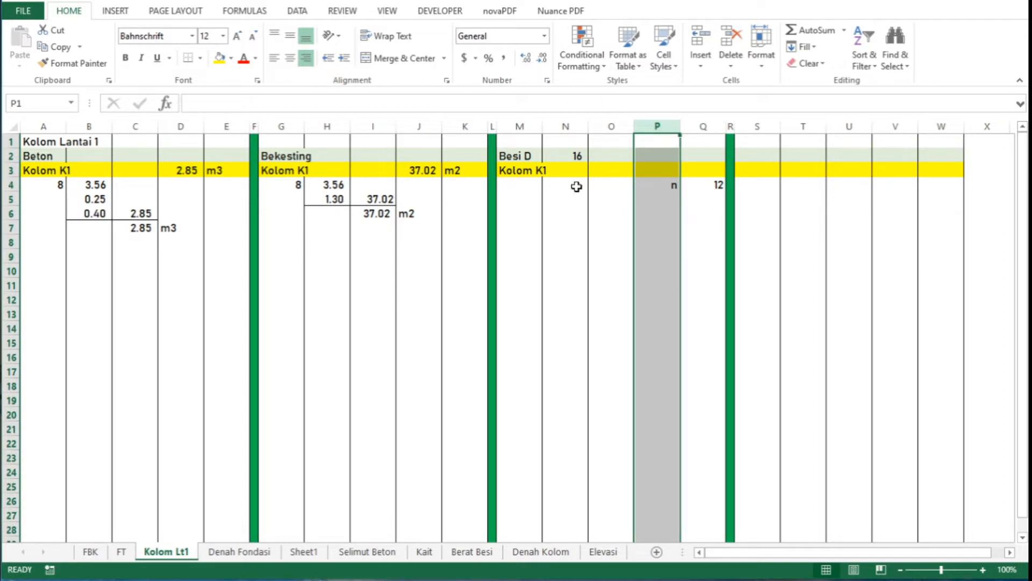
Step: Calculate the total number of K1 main bars in M4 with the formula =A4*Q4
{"action": "left_click", "coordinate": [520, 187]}
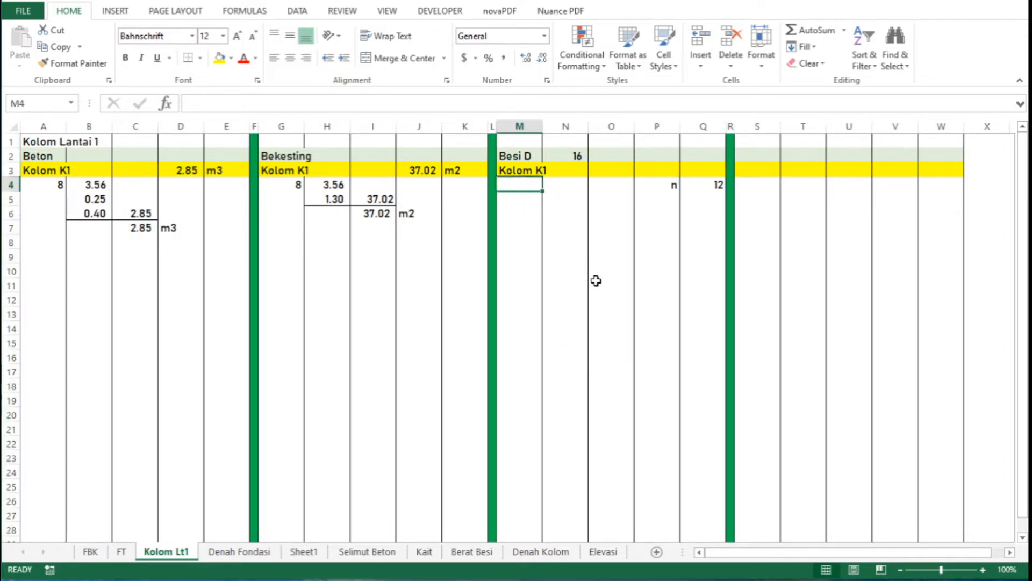
{"action": "type", "text": "="}
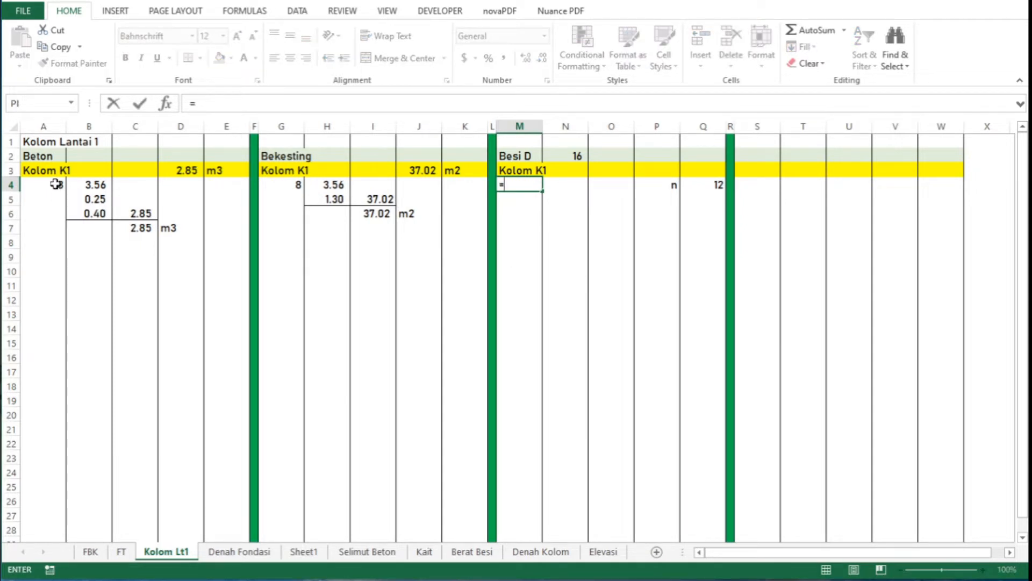
{"action": "left_click", "coordinate": [56, 185]}
{"action": "type", "text": "*"}
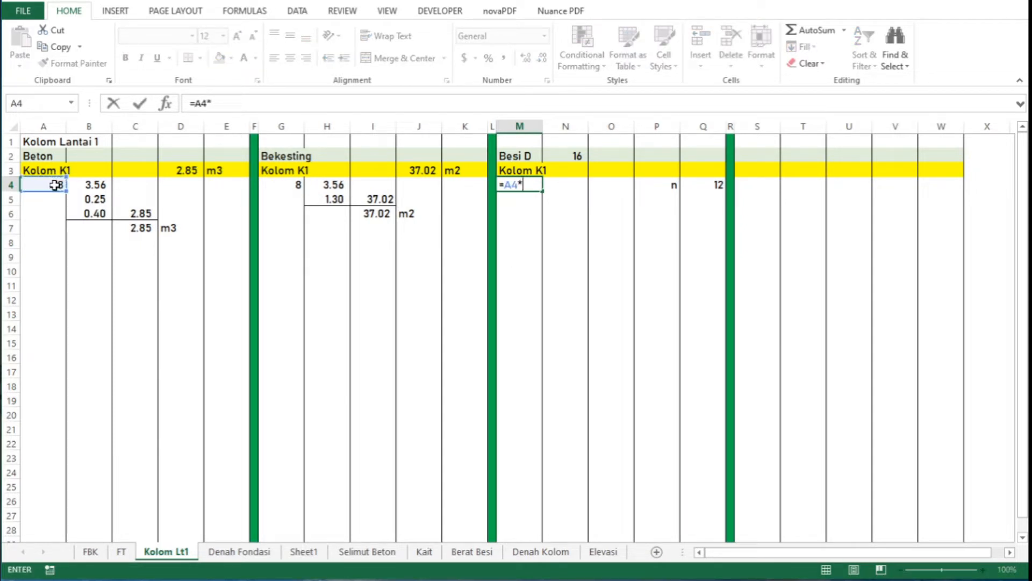
{"action": "left_click", "coordinate": [714, 184]}
{"action": "key", "text": "Return"}
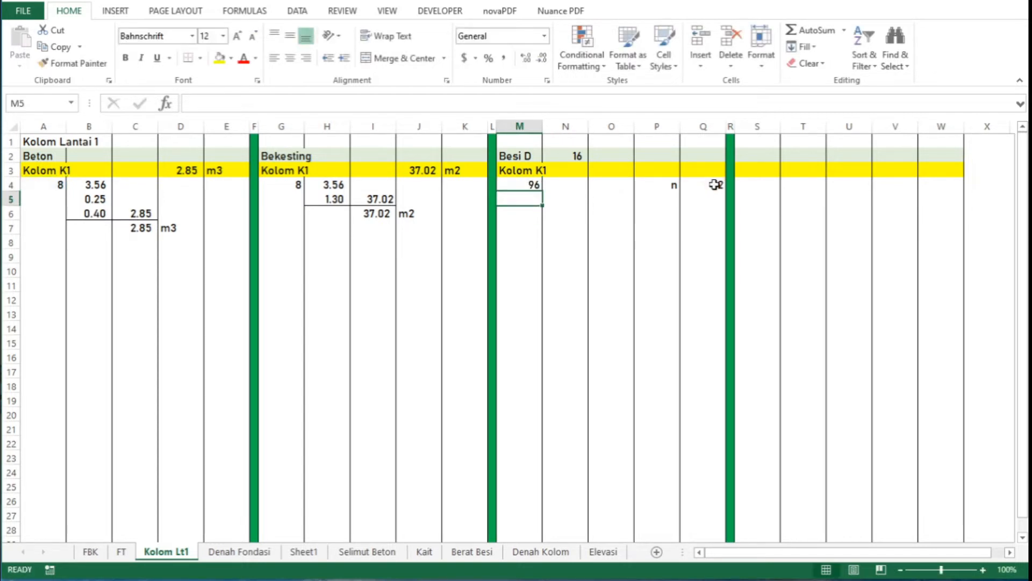
Step: Lock the column of the column-count reference in M4 so that the formula reads =$A4*Q4
{"action": "key", "text": "Up"}
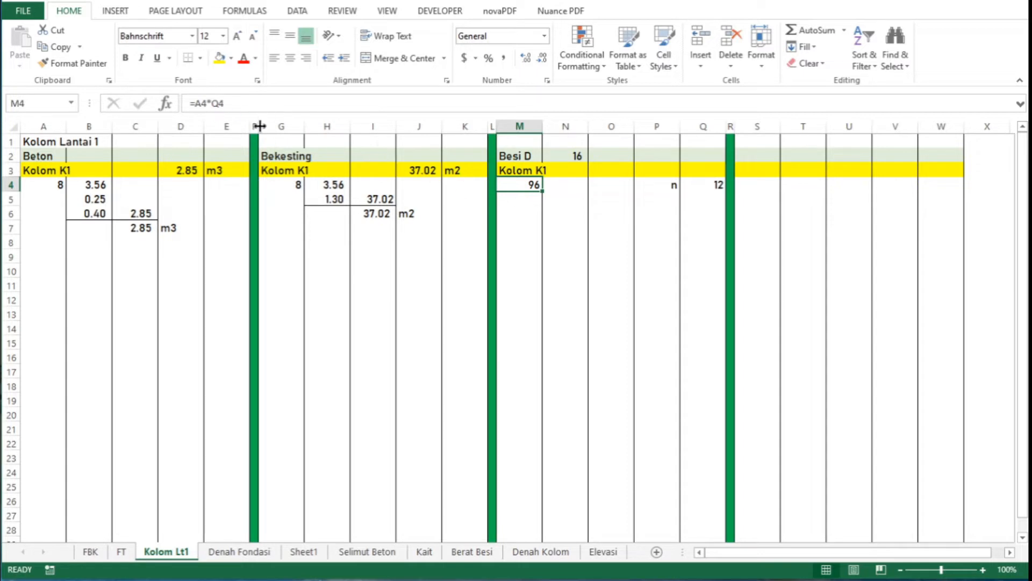
{"action": "left_click", "coordinate": [202, 104]}
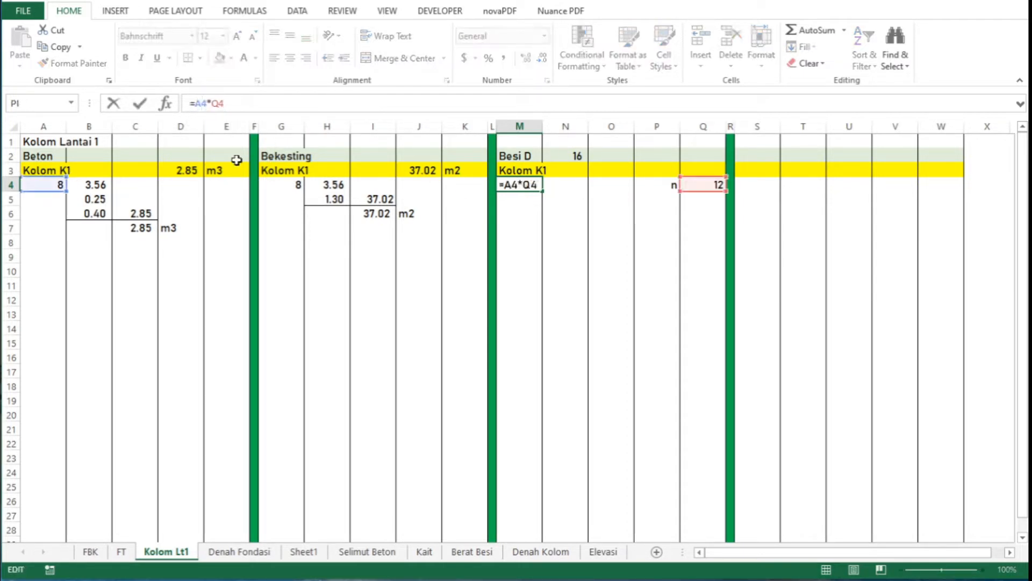
{"action": "key", "text": "F4"}
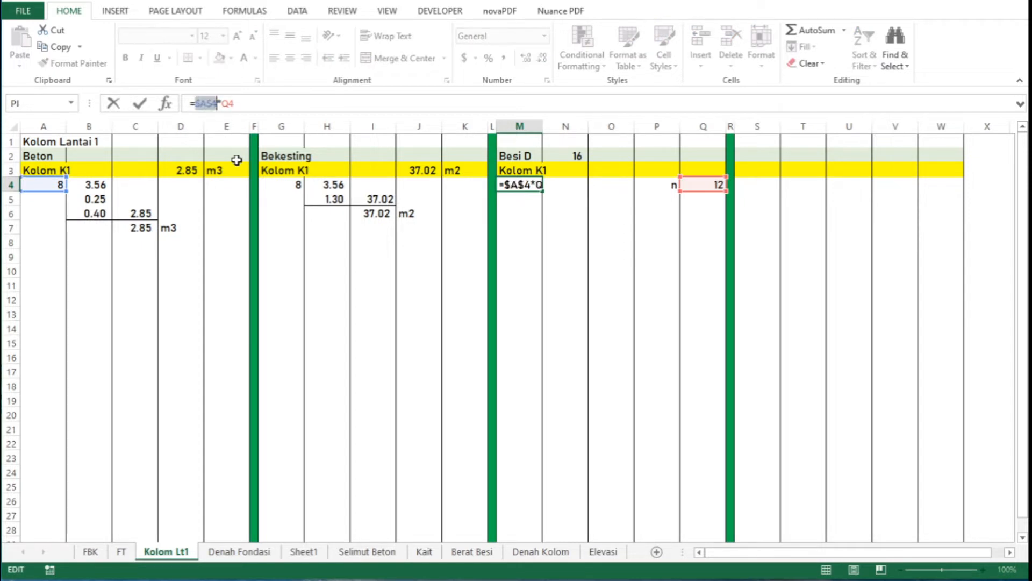
{"action": "key", "text": "F4"}
{"action": "key", "text": "F4"}
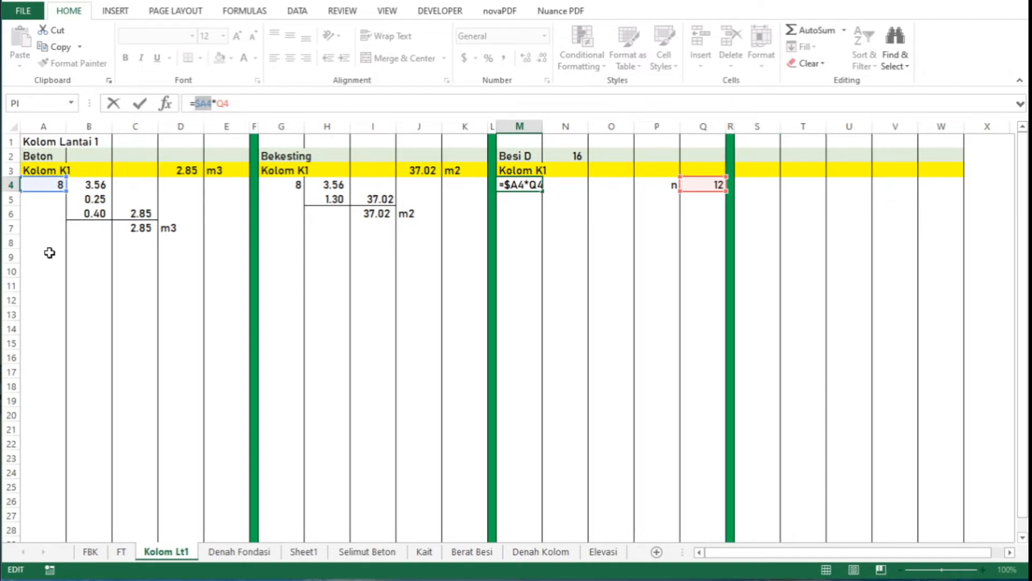
{"action": "key", "text": "Return"}
{"action": "key", "text": "Up"}
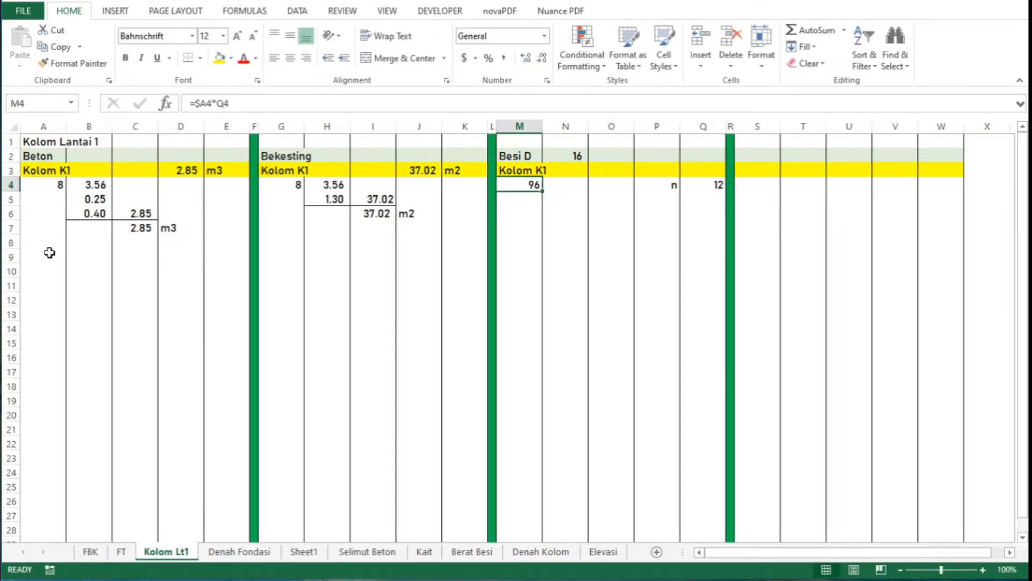
Step: Examine the K1 bar on the Elevasi sheet, then label P5 of Kolom Lt1 as sb and enter 0.05 in Q5
{"action": "key", "text": "Right"}
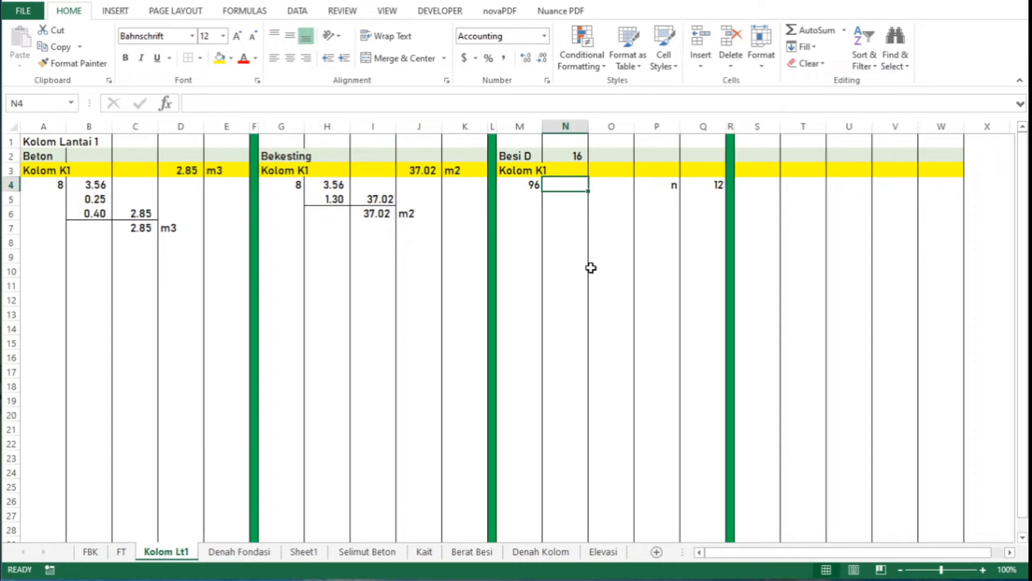
{"action": "left_click", "coordinate": [603, 552]}
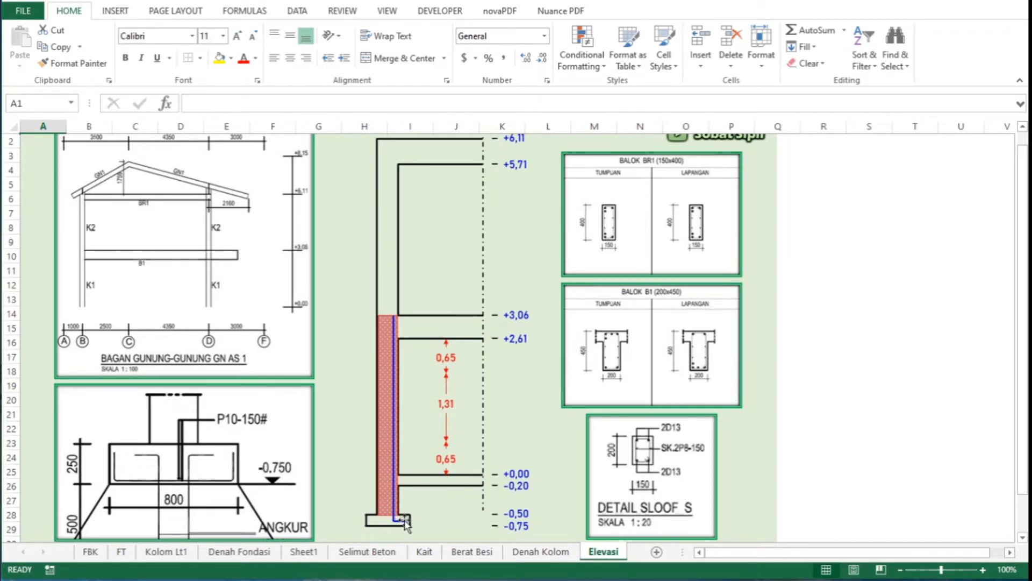
{"action": "left_click", "coordinate": [180, 556]}
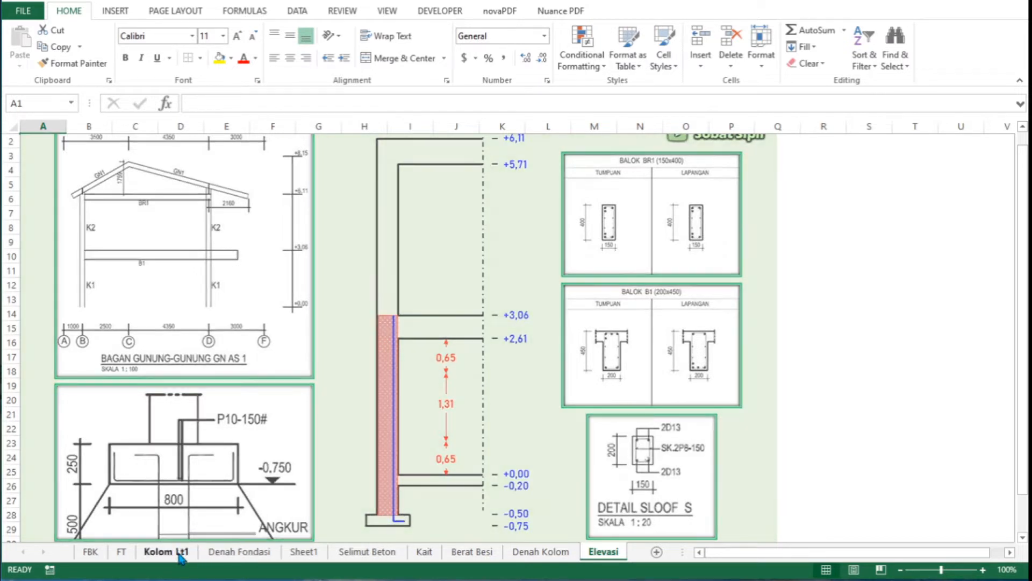
{"action": "key", "text": "Right"}
{"action": "key", "text": "Right"}
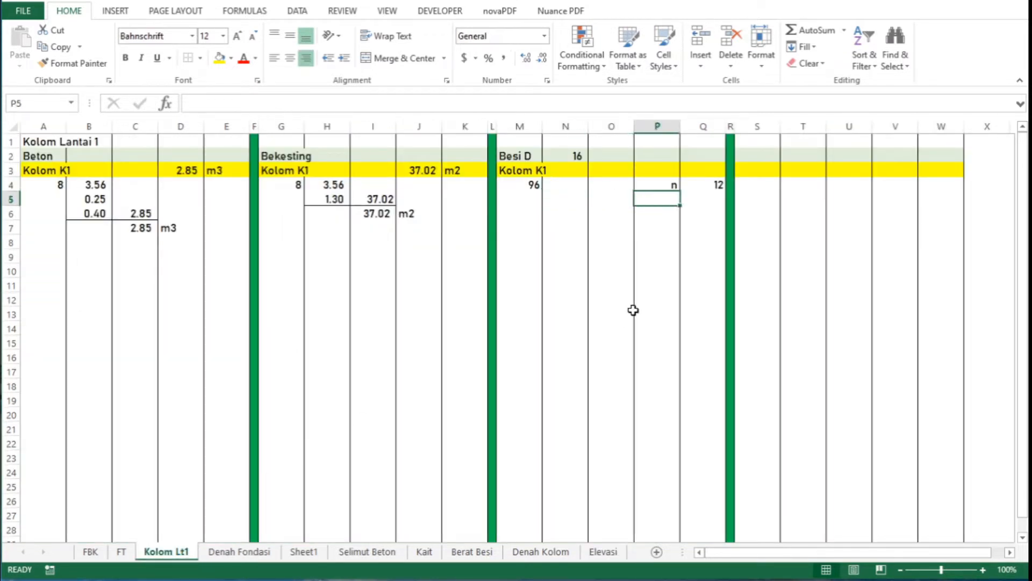
{"action": "type", "text": "sb"}
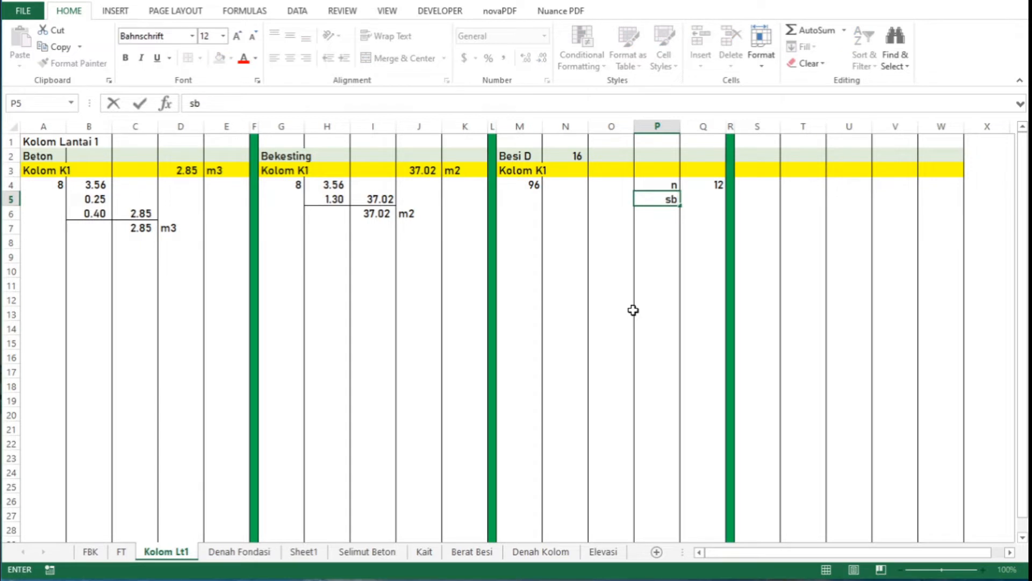
{"action": "key", "text": "Right"}
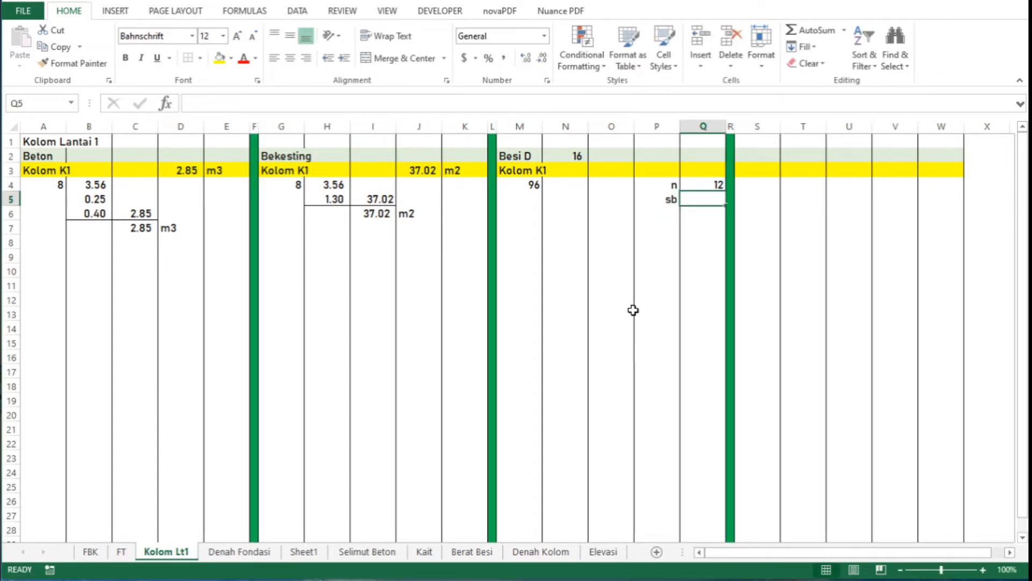
{"action": "type", "text": "0.0"}
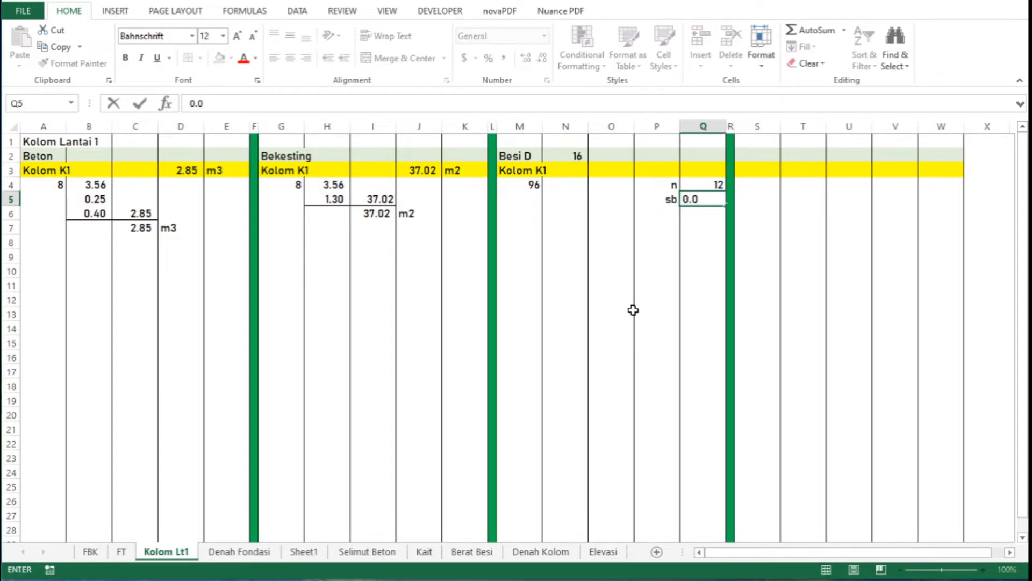
{"action": "type", "text": "5"}
{"action": "key", "text": "Return"}
Step: Enter the label 12.D in cell P6 below sb
{"action": "key", "text": "Left"}
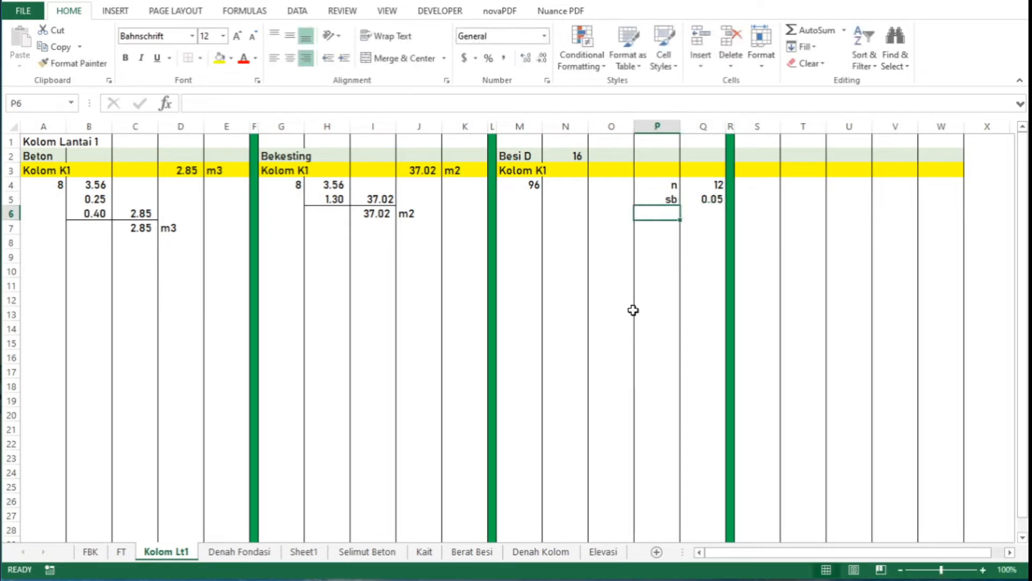
{"action": "type", "text": "12.D"}
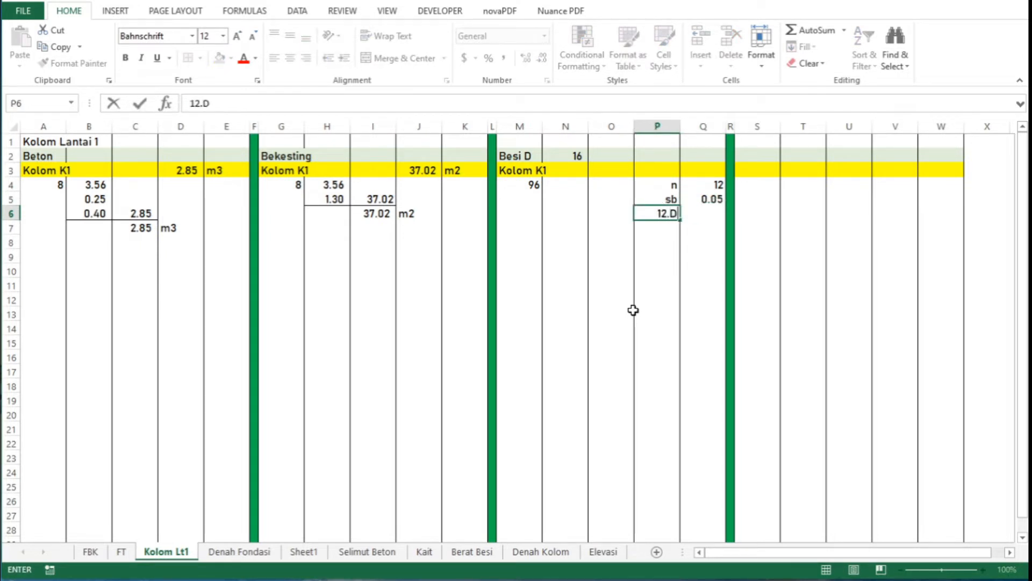
{"action": "key", "text": "Tab"}
Step: Calculate the 12.D length in metres in Q6 with =12*N$2/1000, locking the row of the diameter reference
{"action": "type", "text": "=12"}
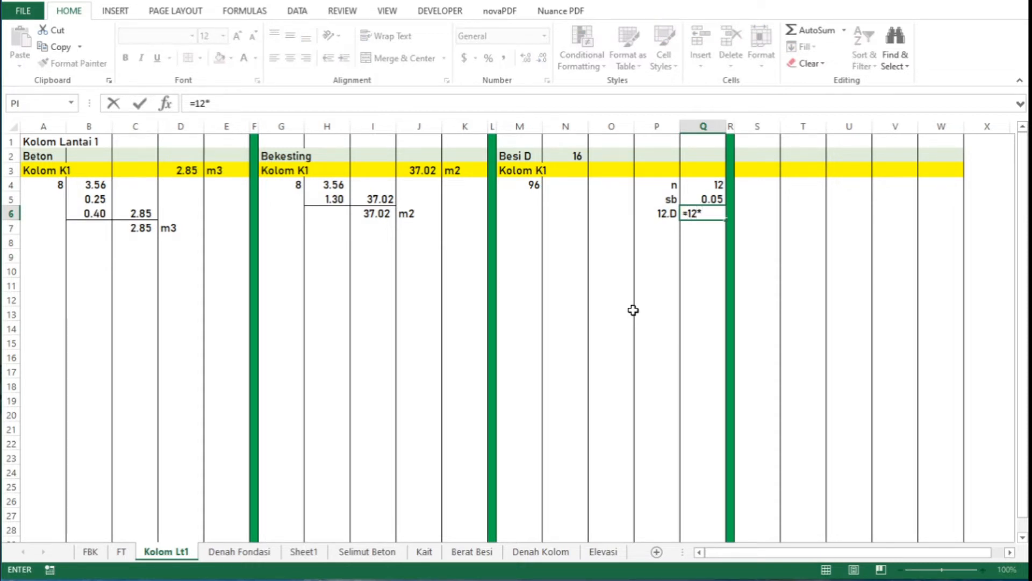
{"action": "type", "text": "*"}
{"action": "left_click", "coordinate": [575, 156]}
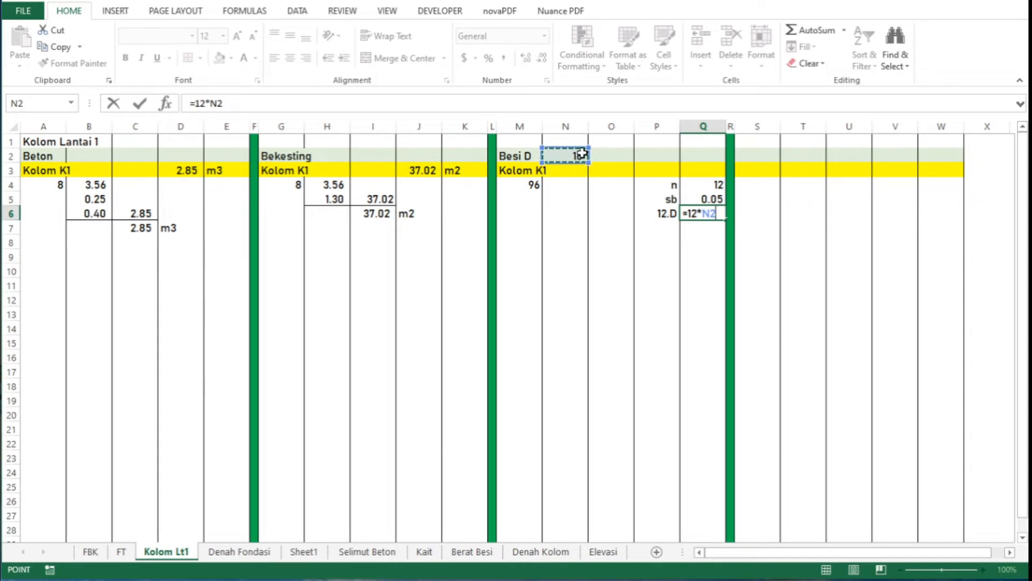
{"action": "key", "text": "F2"}
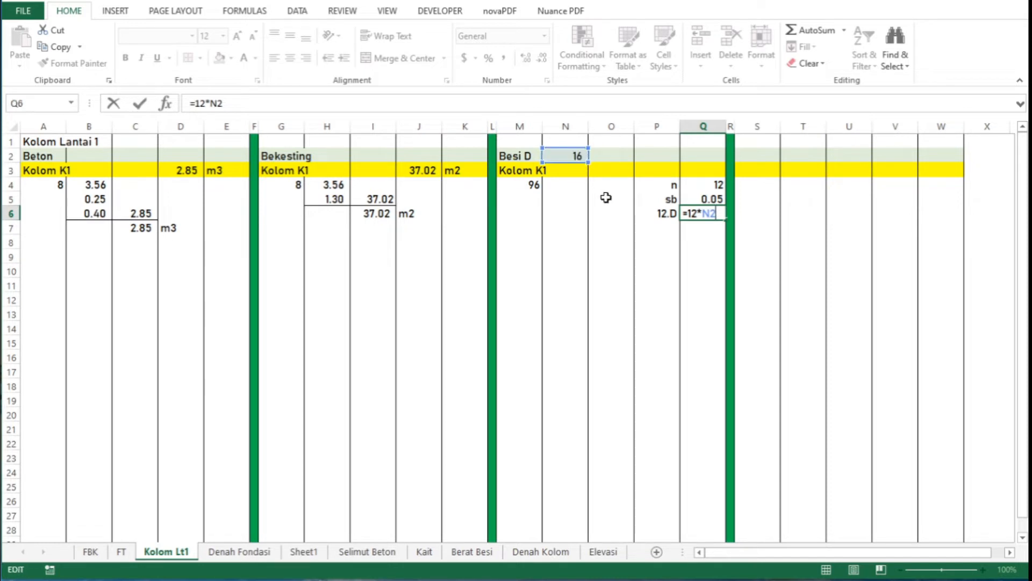
{"action": "key", "text": "F2"}
{"action": "key", "text": "F2"}
{"action": "key", "text": "F4"}
{"action": "key", "text": "F4"}
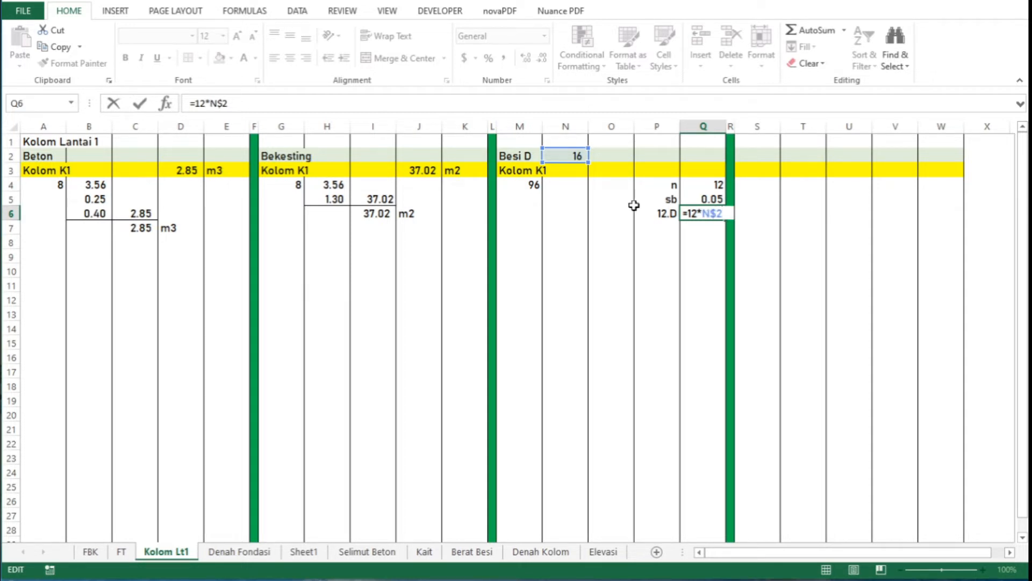
{"action": "type", "text": "/1000"}
{"action": "key", "text": "Return"}
{"action": "key", "text": "Up"}
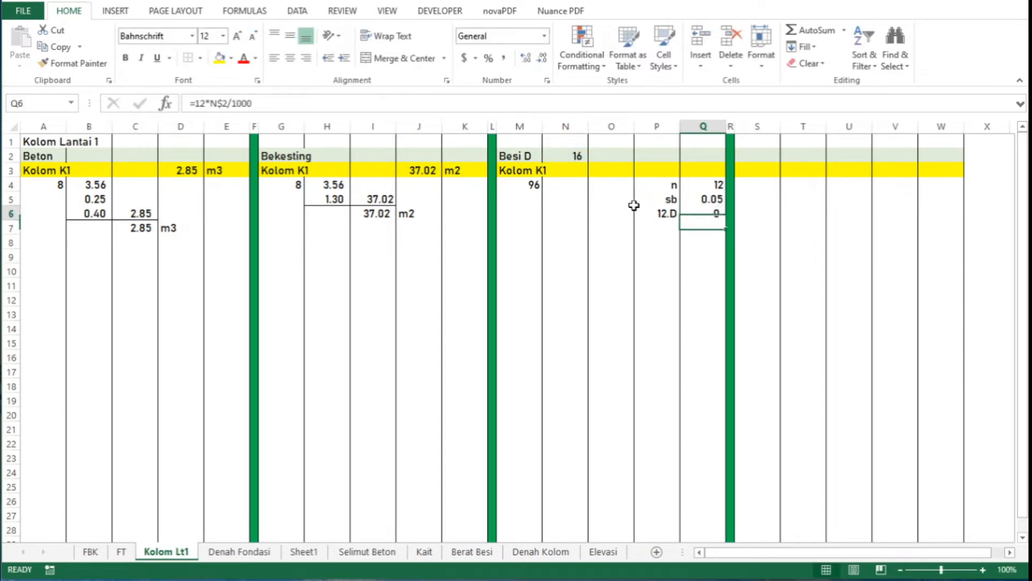
Step: Format the 12.D result in Q6 to two decimal places and select cell N4
{"action": "left_click", "coordinate": [526, 58]}
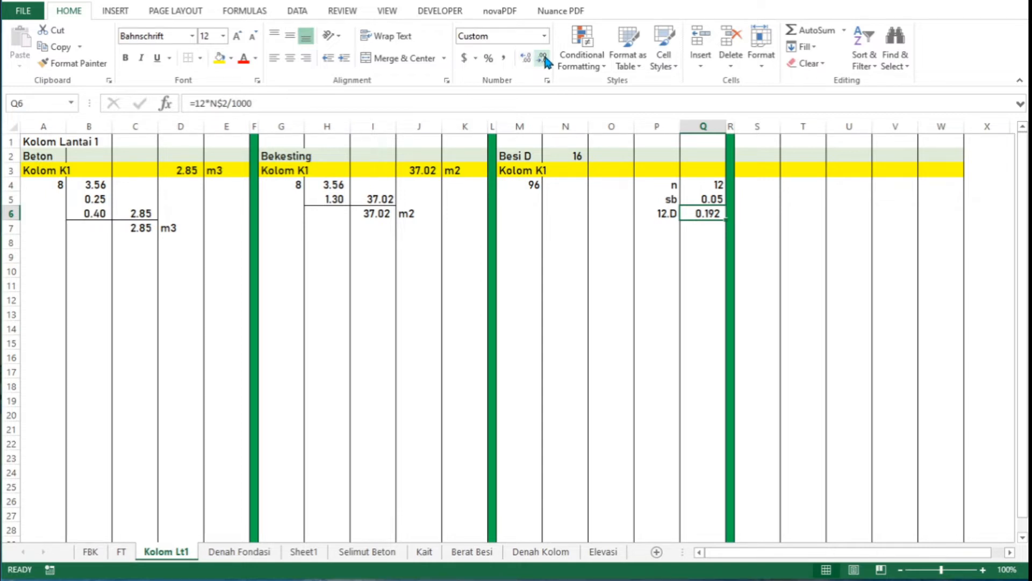
{"action": "left_click", "coordinate": [543, 61]}
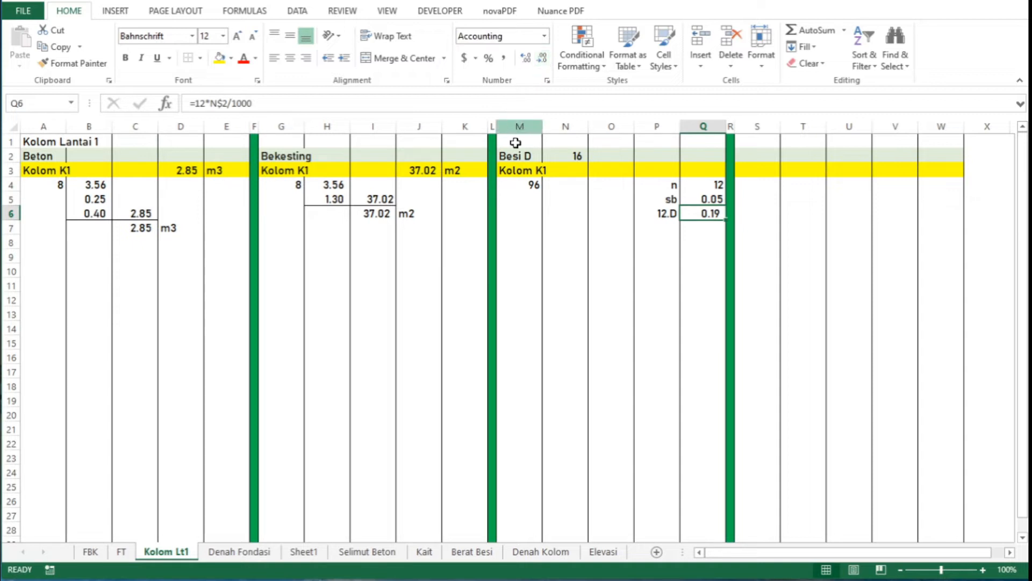
{"action": "left_click", "coordinate": [563, 186]}
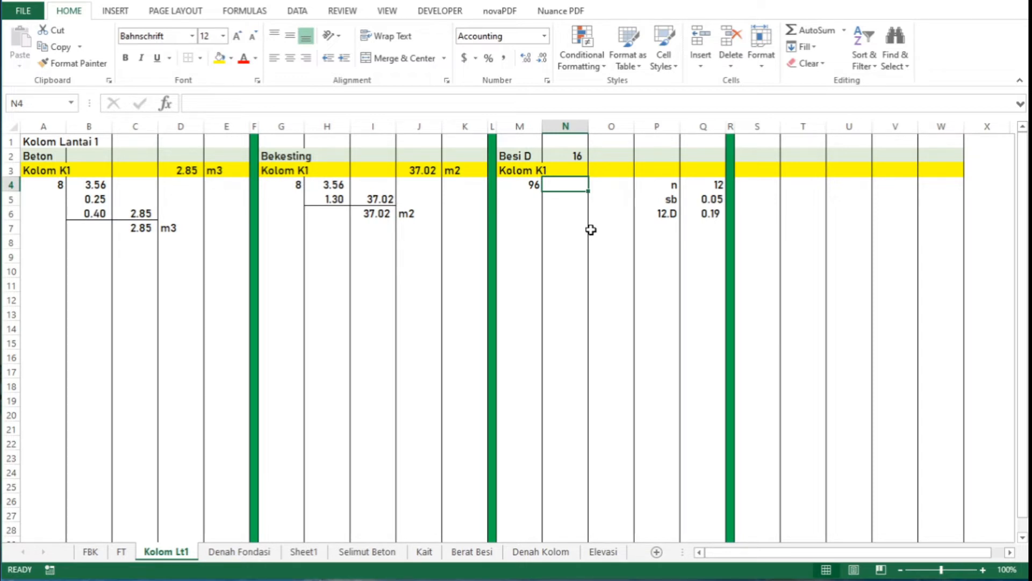
Step: Review the K1 heights on the Elevasi sheet, then calculate the bar length in N4 of Kolom Lt1 with =3.06+0.75-Q5+Q6
{"action": "left_click", "coordinate": [603, 552]}
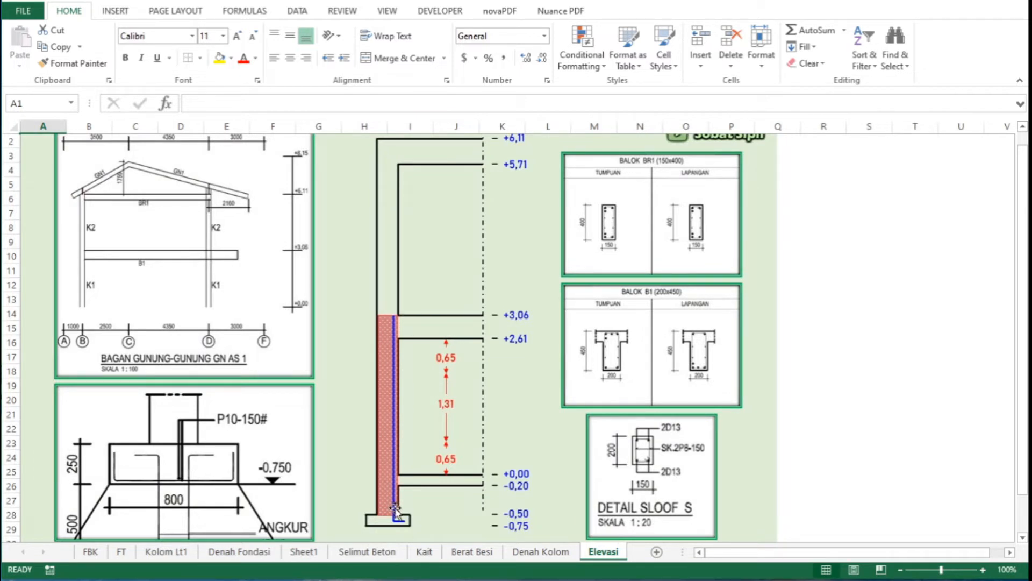
{"action": "left_click", "coordinate": [182, 553]}
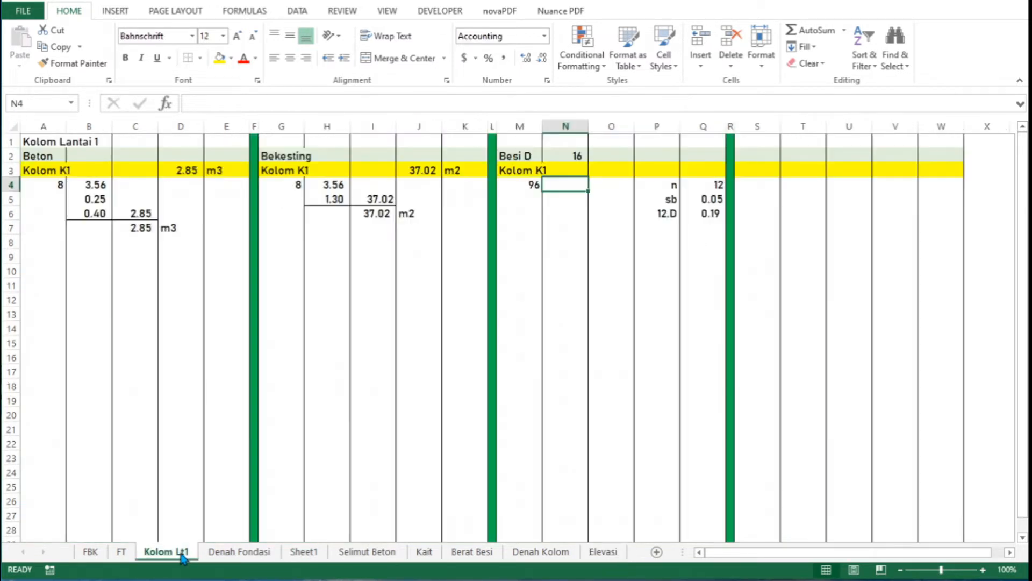
{"action": "type", "text": "=3"}
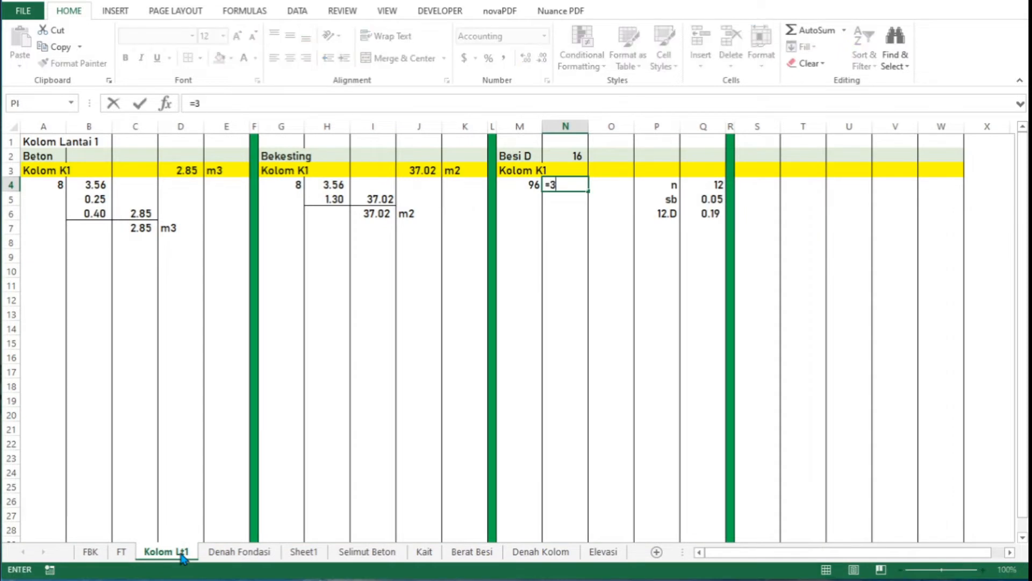
{"action": "type", "text": ".06+0.75"}
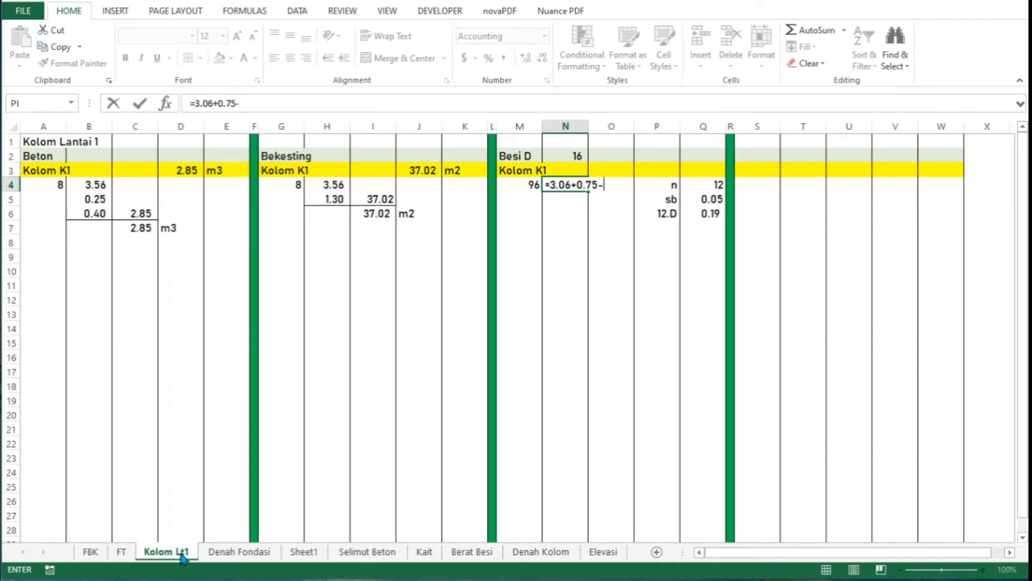
{"action": "type", "text": "-"}
{"action": "left_click", "coordinate": [701, 203]}
{"action": "type", "text": "+"}
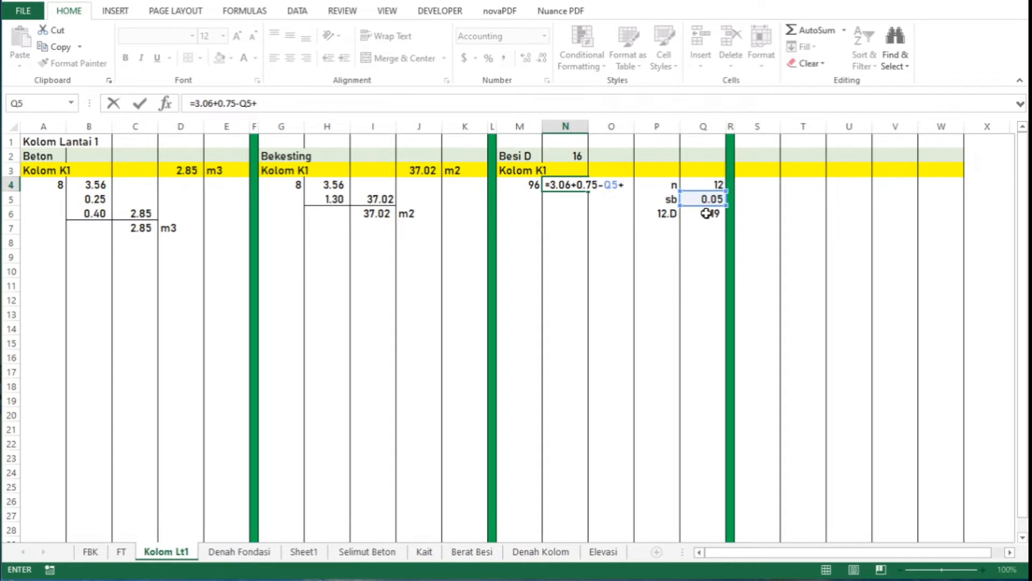
{"action": "left_click", "coordinate": [706, 213]}
{"action": "key", "text": "Return"}
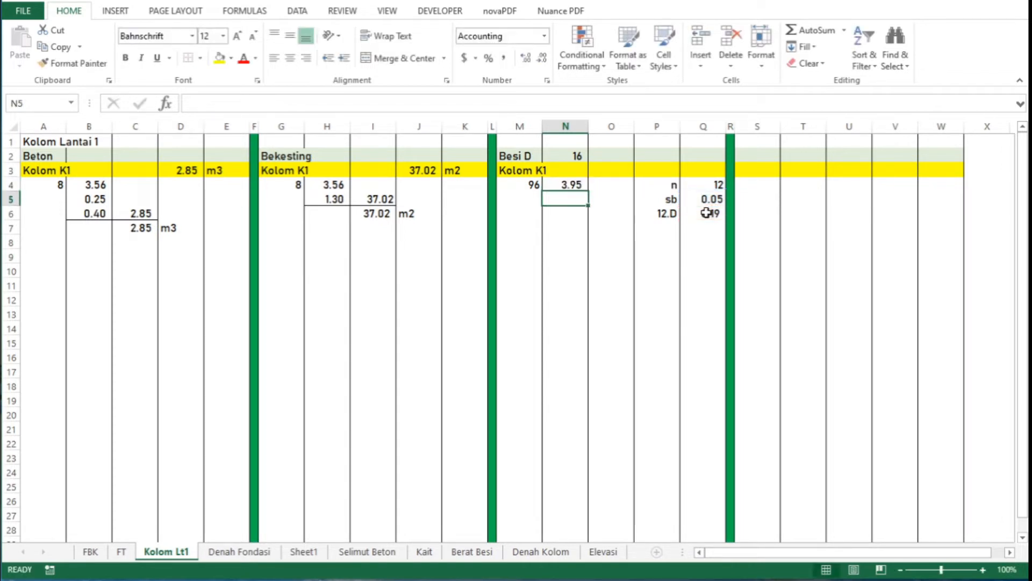
{"action": "key", "text": "Up"}
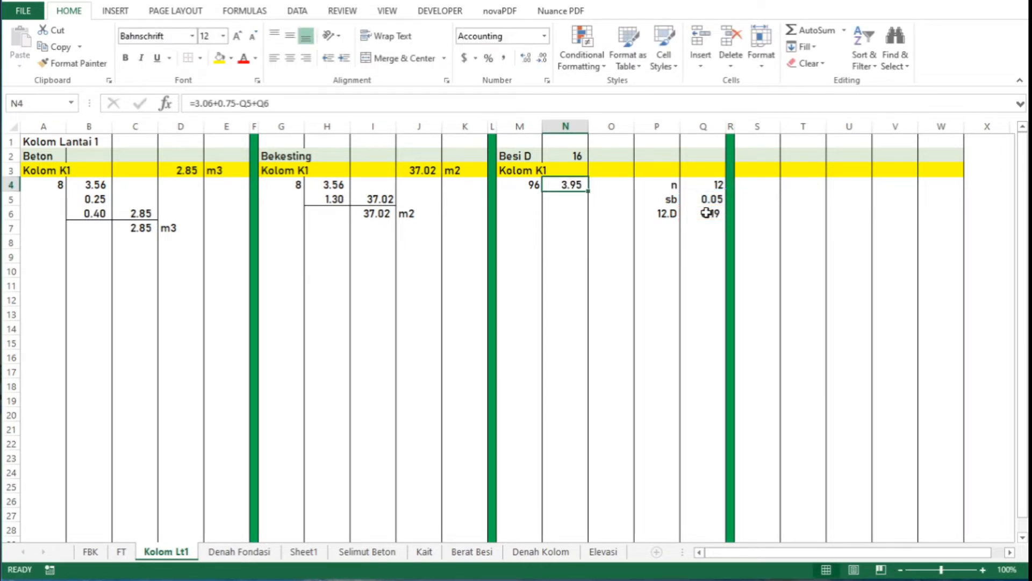
Step: Calculate the total D16 main bar length in O4 as the bar count times the bar length, =M4*N4
{"action": "key", "text": "Right"}
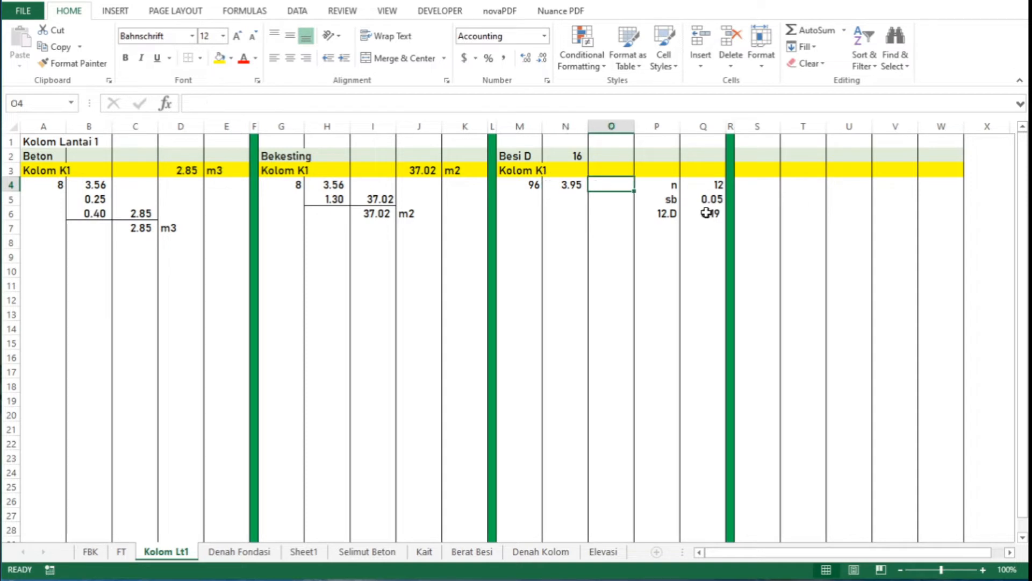
{"action": "type", "text": "="}
{"action": "key", "text": "Left"}
{"action": "key", "text": "Left"}
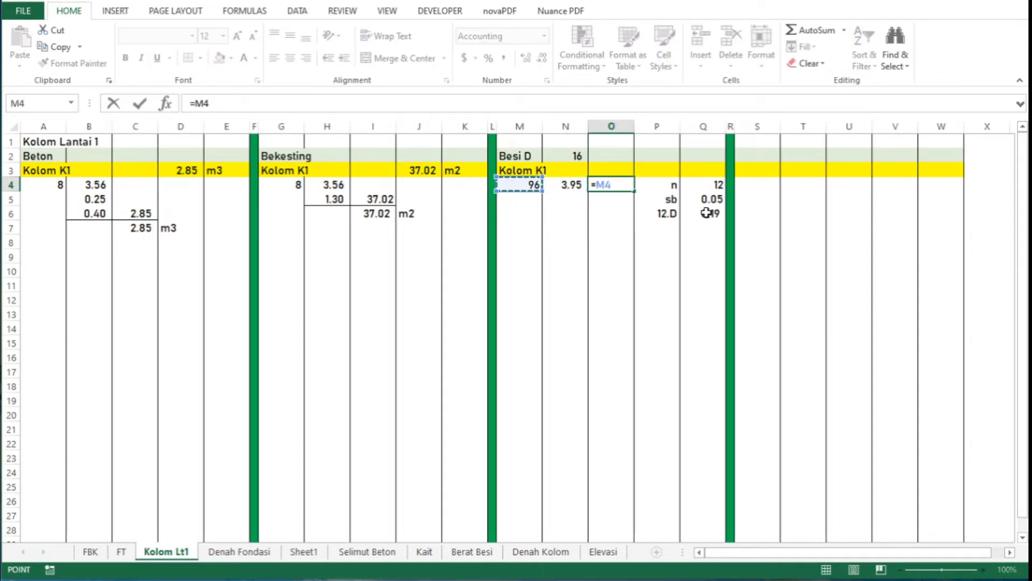
{"action": "type", "text": "*"}
{"action": "key", "text": "Left"}
{"action": "key", "text": "Return"}
{"action": "key", "text": "Up"}
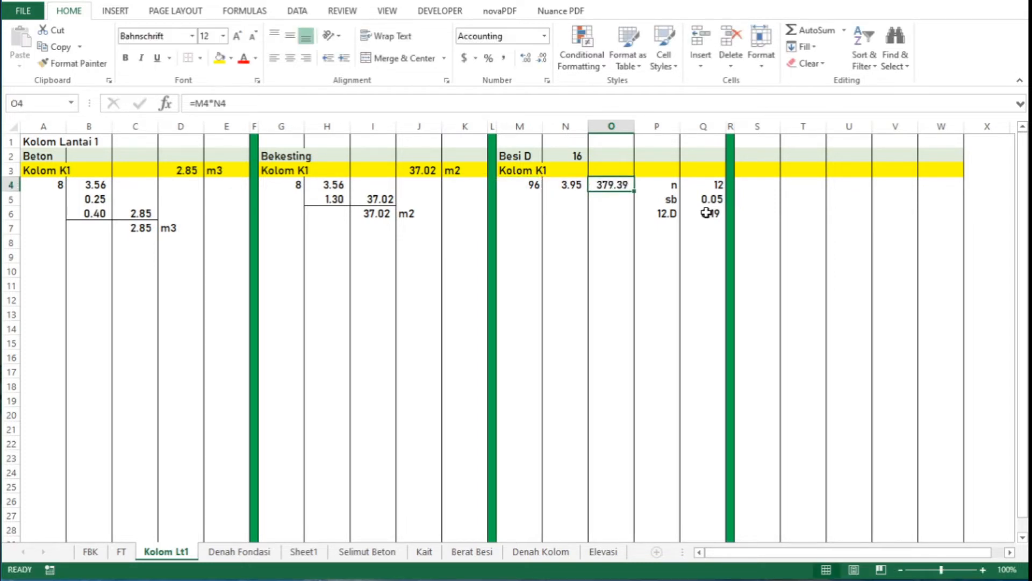
Step: Add a bottom border to cells N4:O4
{"action": "key", "text": "shift+Left"}
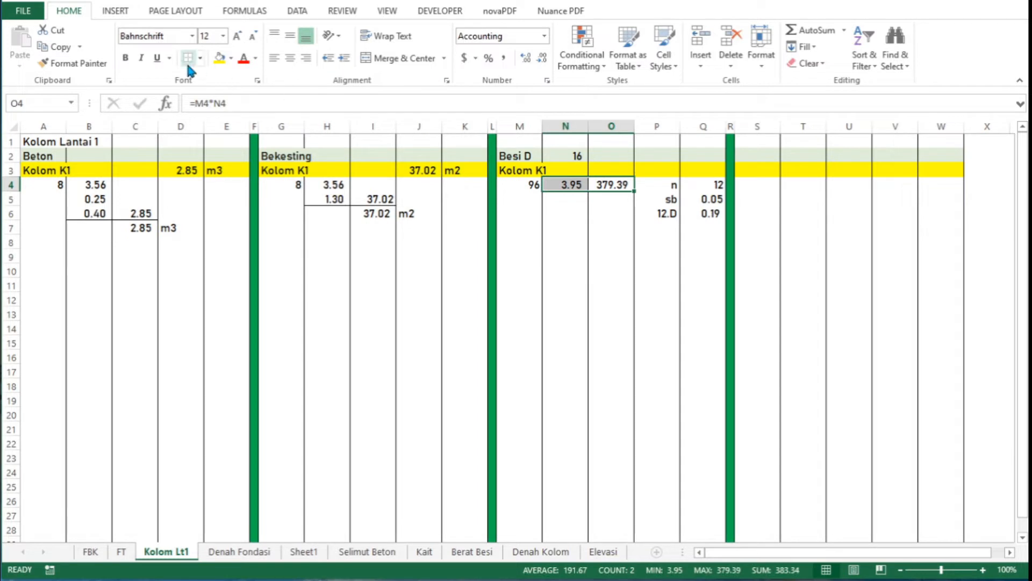
{"action": "left_click", "coordinate": [200, 58]}
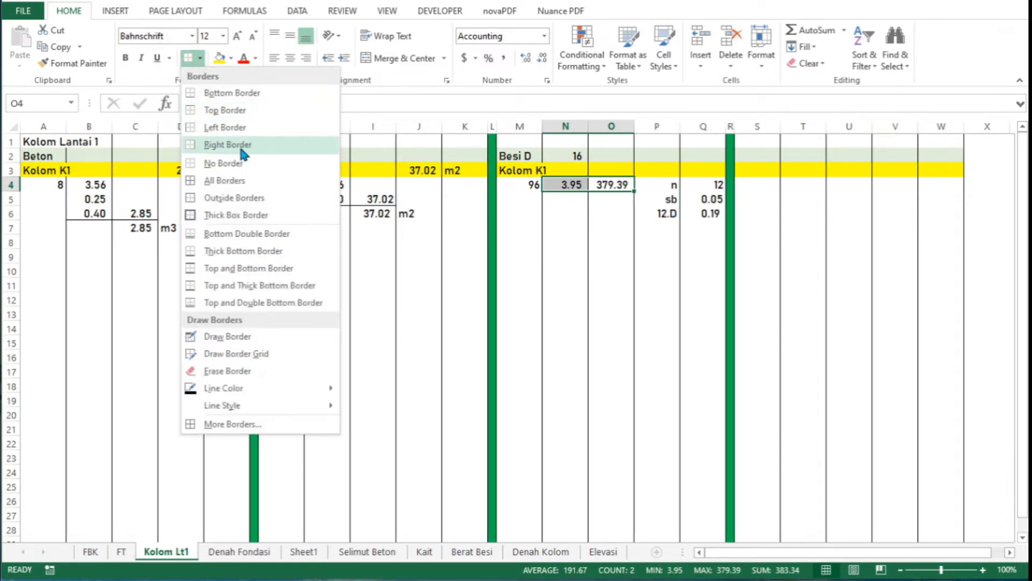
{"action": "left_click", "coordinate": [237, 92]}
Step: Carry the total bar length down into O5 with the formula =O4
{"action": "key", "text": "Down"}
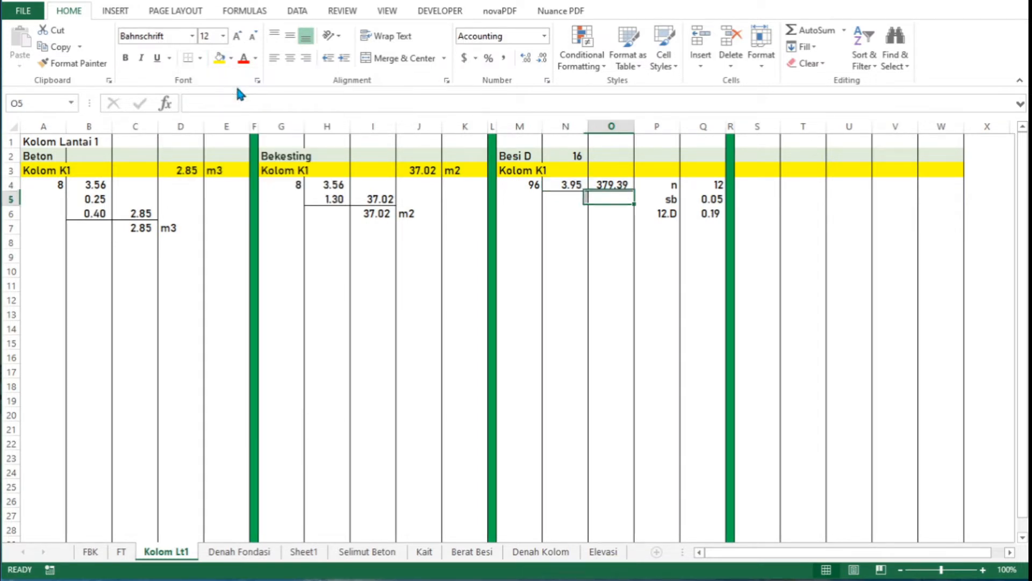
{"action": "key", "text": "Right"}
{"action": "key", "text": "Left"}
{"action": "type", "text": "="}
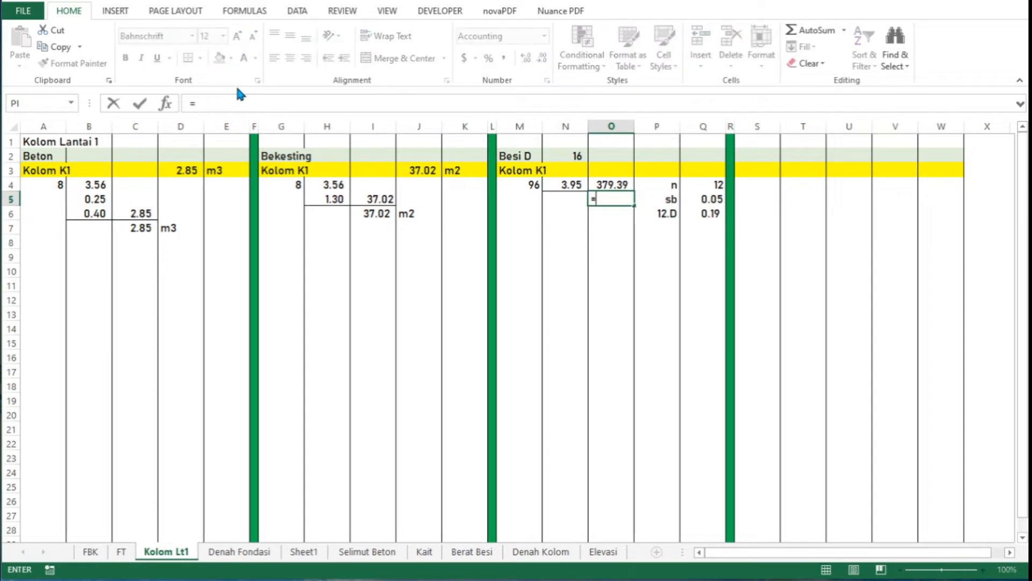
{"action": "key", "text": "Up"}
{"action": "key", "text": "Return"}
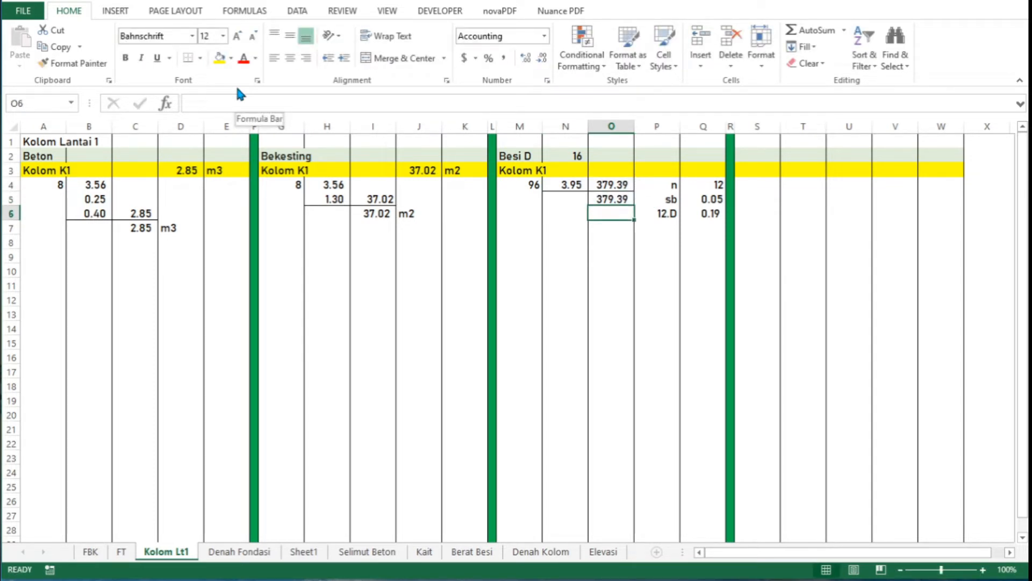
{"action": "key", "text": "Up"}
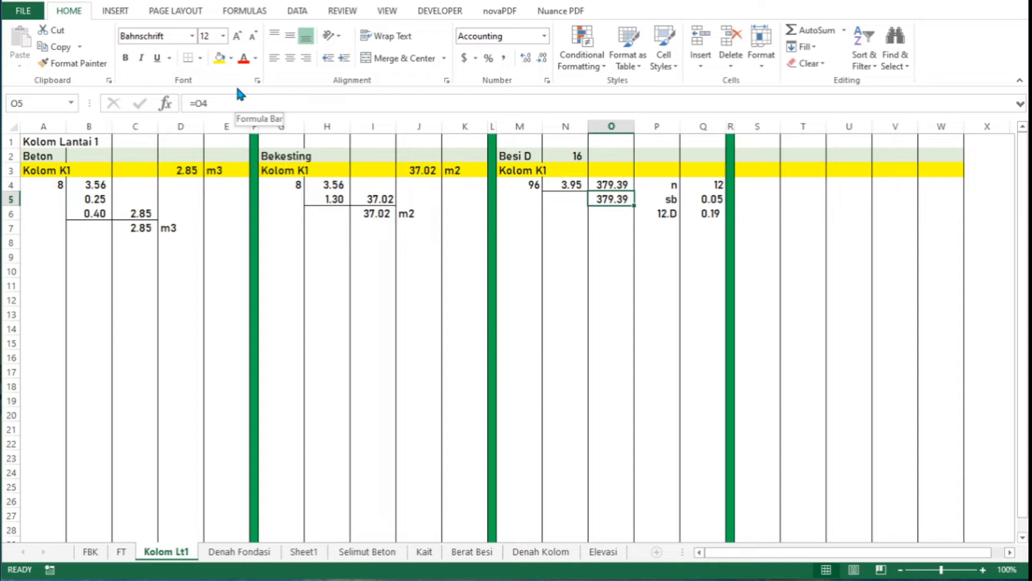
Step: Enter the label "Berat D16 per m'" in cell M6
{"action": "key", "text": "Down"}
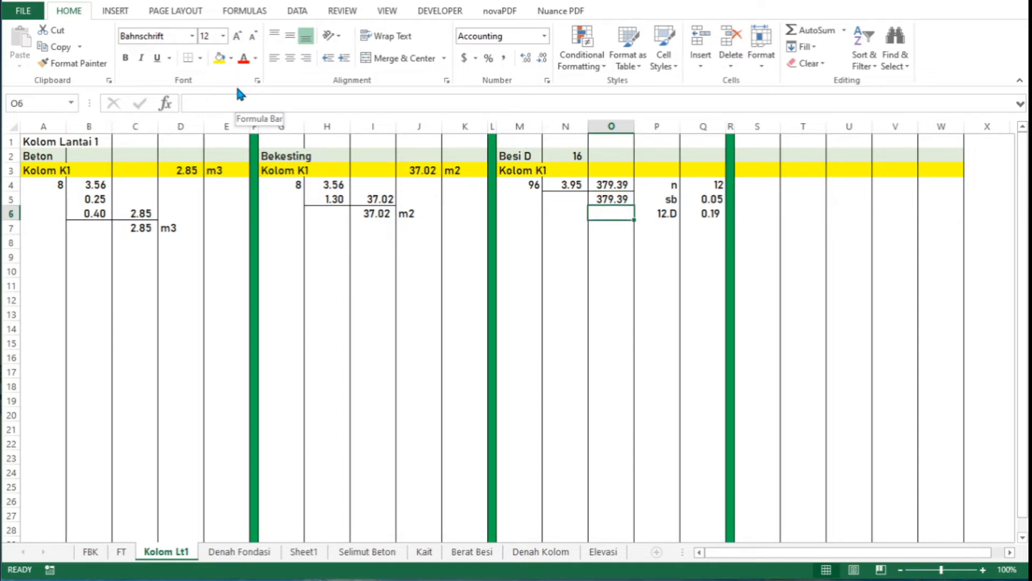
{"action": "key", "text": "Left"}
{"action": "key", "text": "Left"}
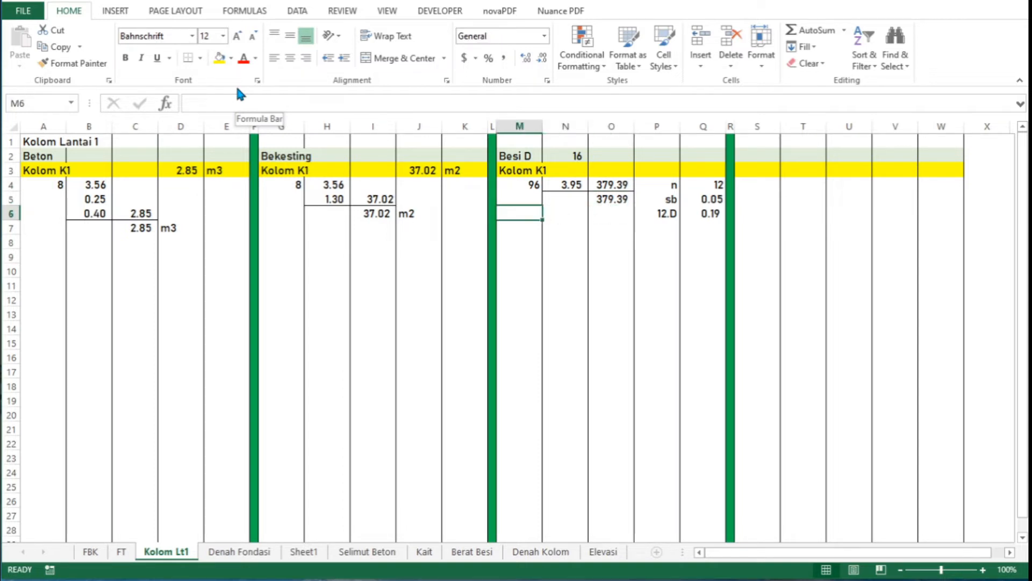
{"action": "type", "text": "Berat D16 per m'"}
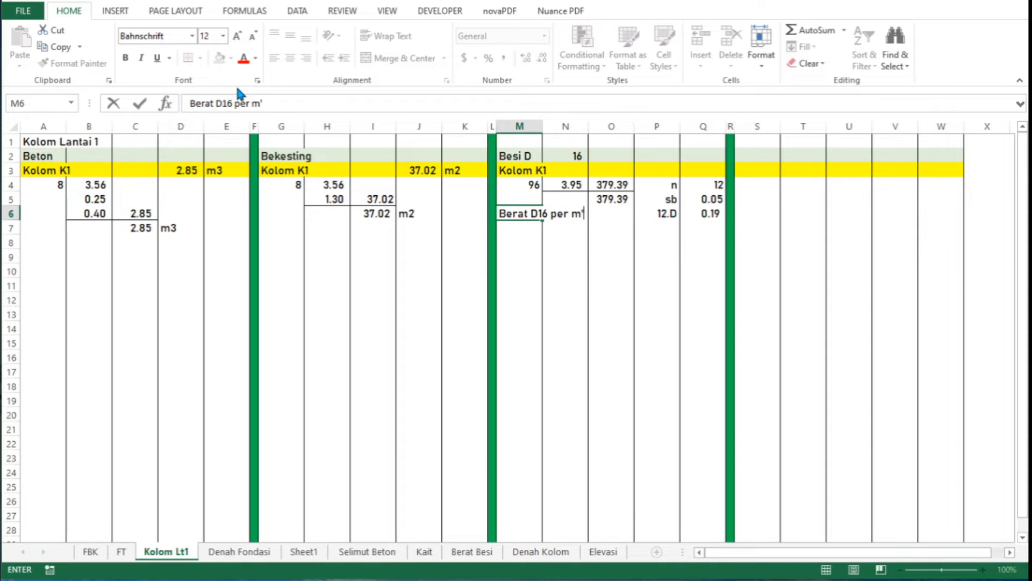
{"action": "key", "text": "Tab"}
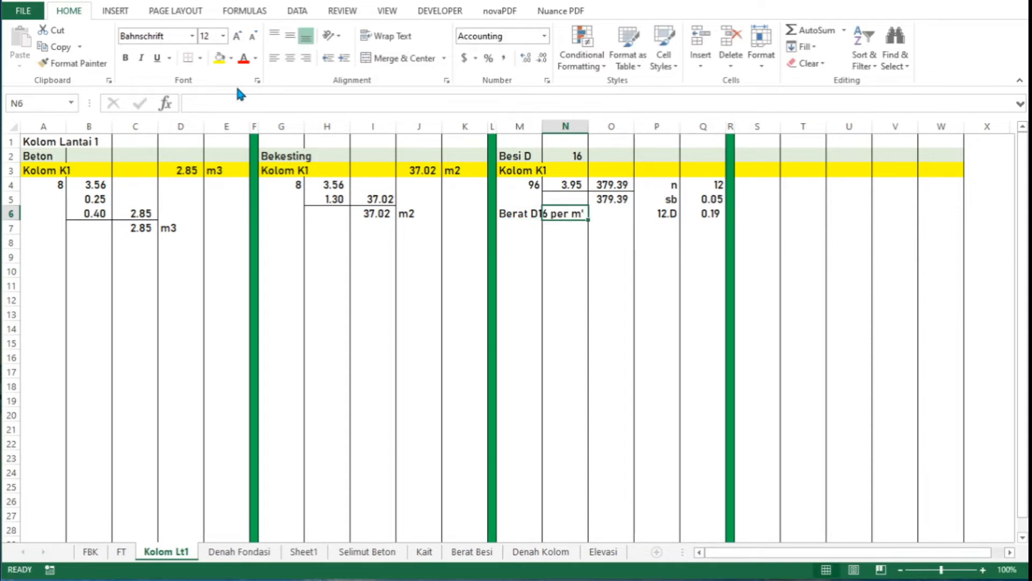
Step: Copy the weight-per-metre formula from O6 of the FT sheet into O6 of Kolom Lt1
{"action": "left_click", "coordinate": [122, 552]}
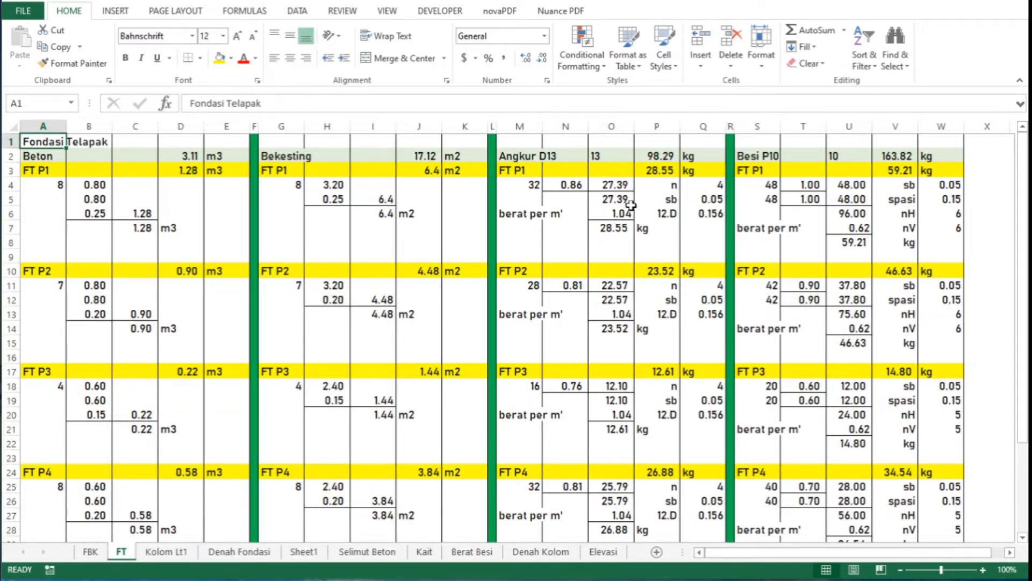
{"action": "left_click", "coordinate": [626, 212]}
{"action": "key", "text": "ctrl+shift+1"}
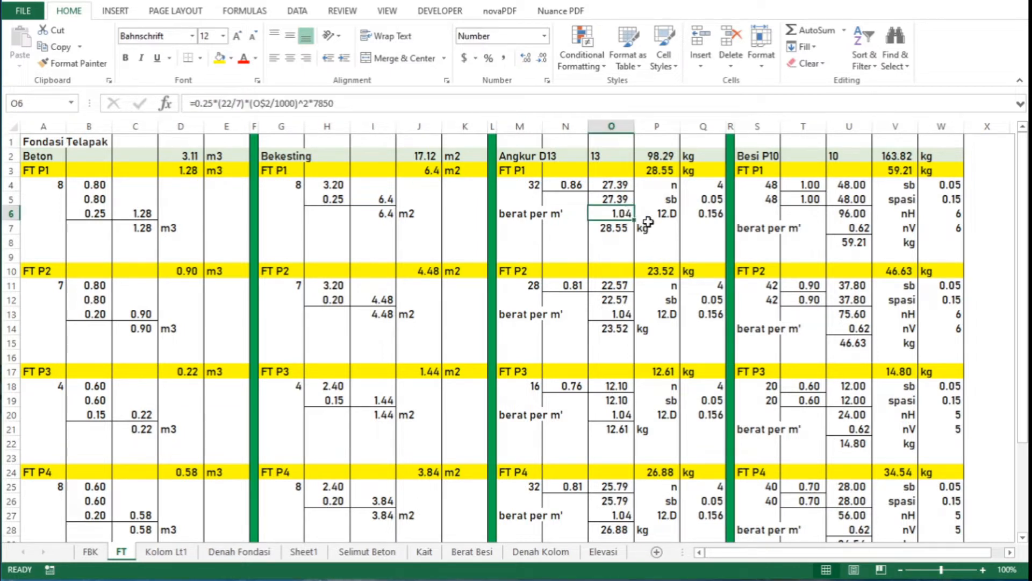
{"action": "key", "text": "ctrl+c"}
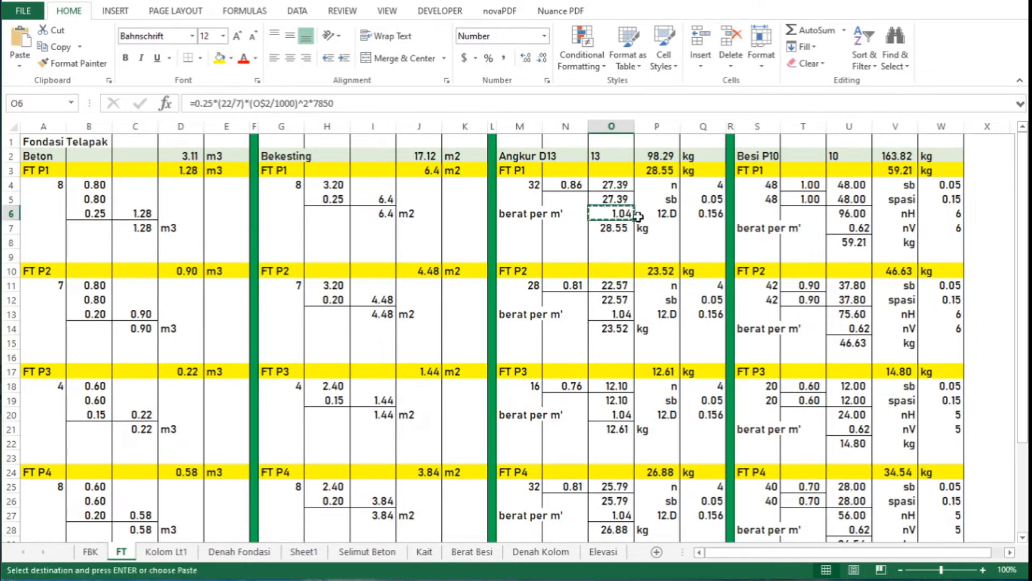
{"action": "left_click", "coordinate": [179, 551]}
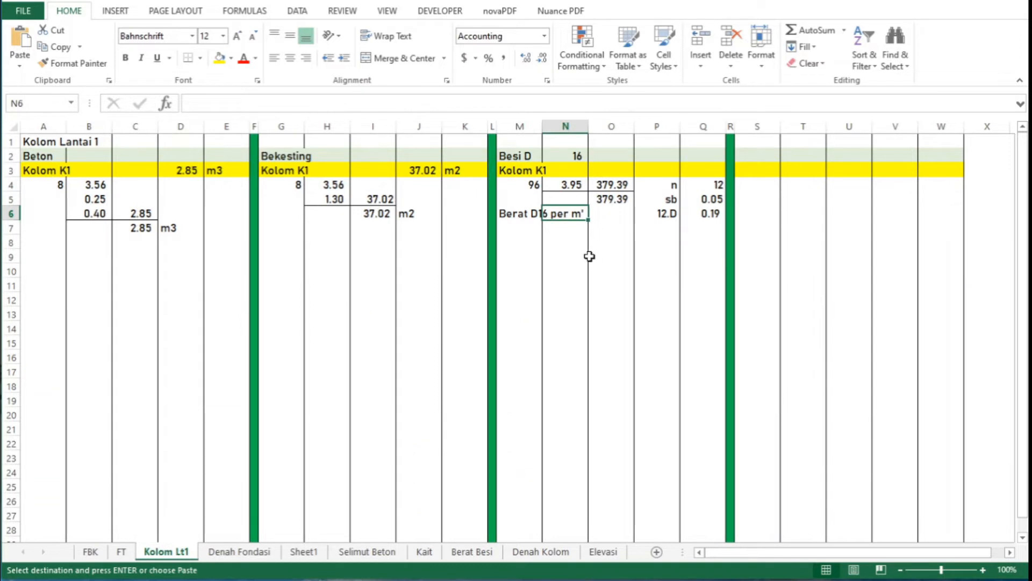
{"action": "left_click", "coordinate": [618, 219]}
{"action": "key", "text": "ctrl+v"}
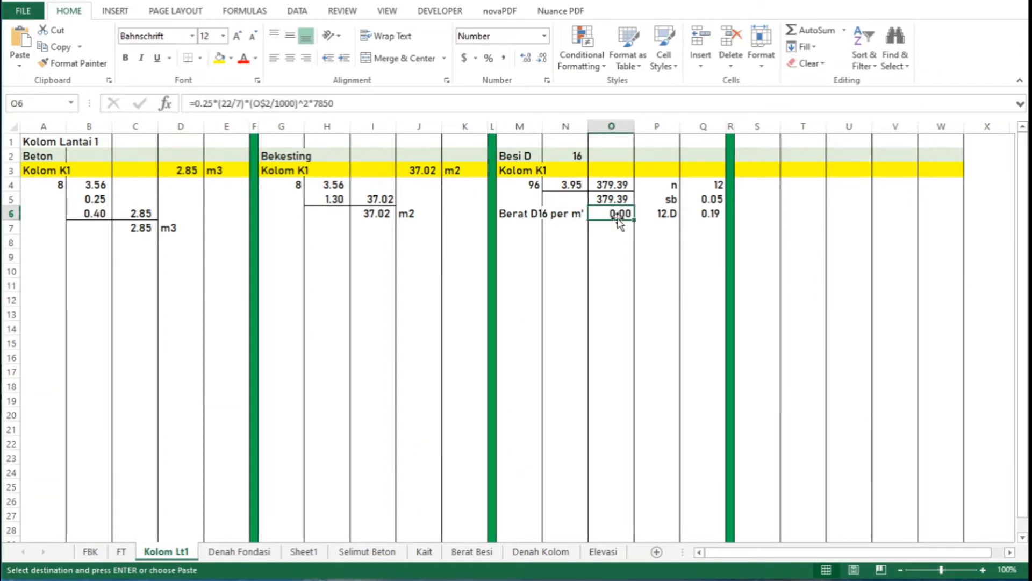
Step: Change the diameter reference in the O6 weight formula to N$2, giving =0.25*(22/7)*(N$2/1000)^2*7850
{"action": "left_click", "coordinate": [262, 104]}
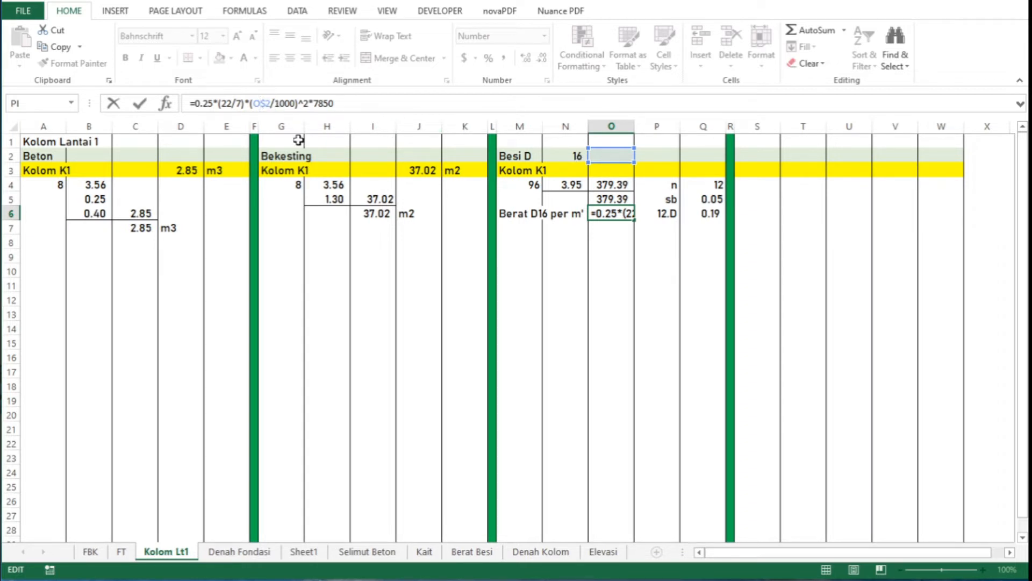
{"action": "key", "text": "BackSpace"}
{"action": "type", "text": "N"}
{"action": "key", "text": "Return"}
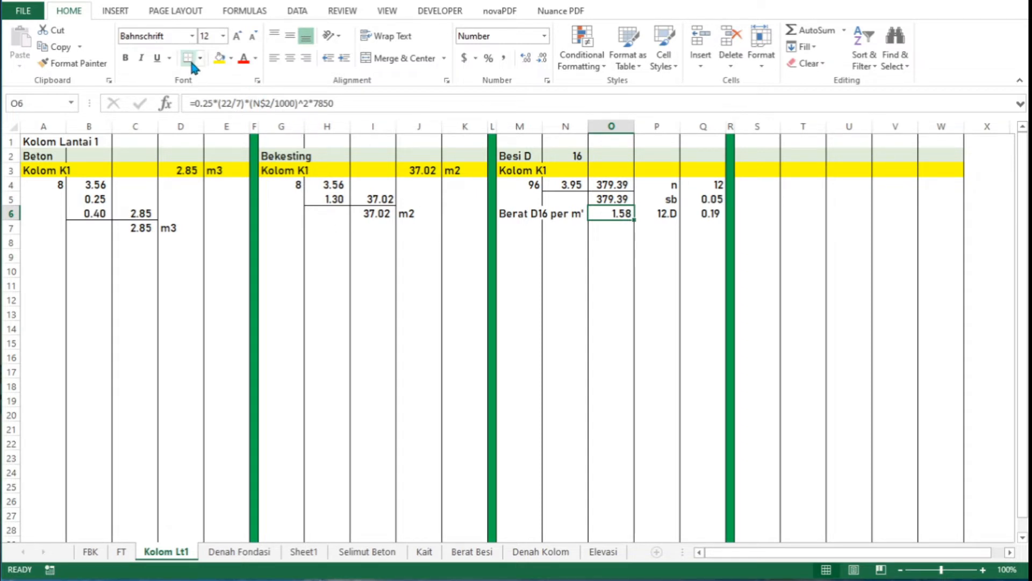
Step: Calculate the K1 main bar weight in O7 by multiplying total length by weight per metre, =O5*O6
{"action": "key", "text": "Return"}
{"action": "type", "text": "="}
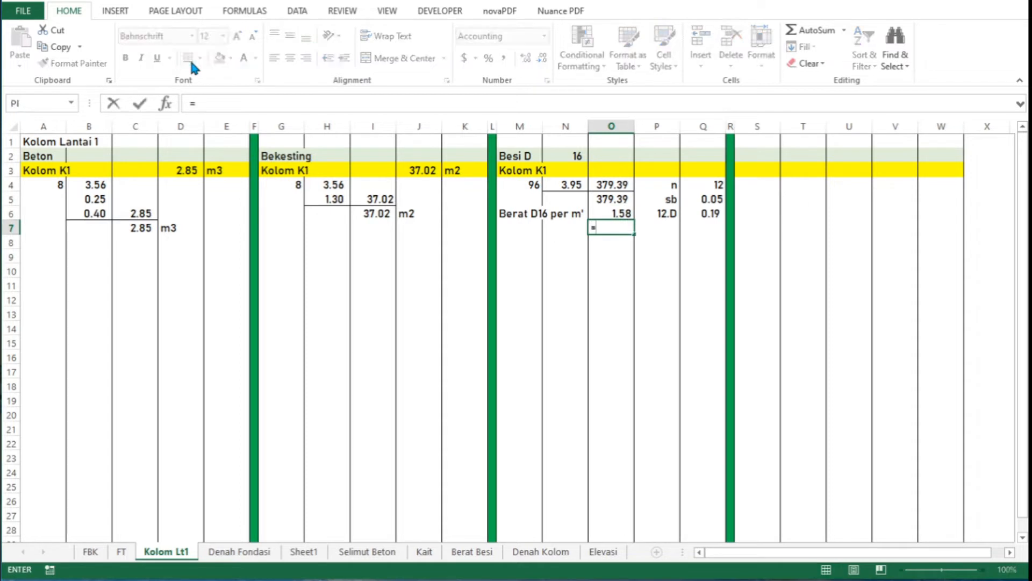
{"action": "key", "text": "Up"}
{"action": "key", "text": "Up"}
{"action": "type", "text": "*"}
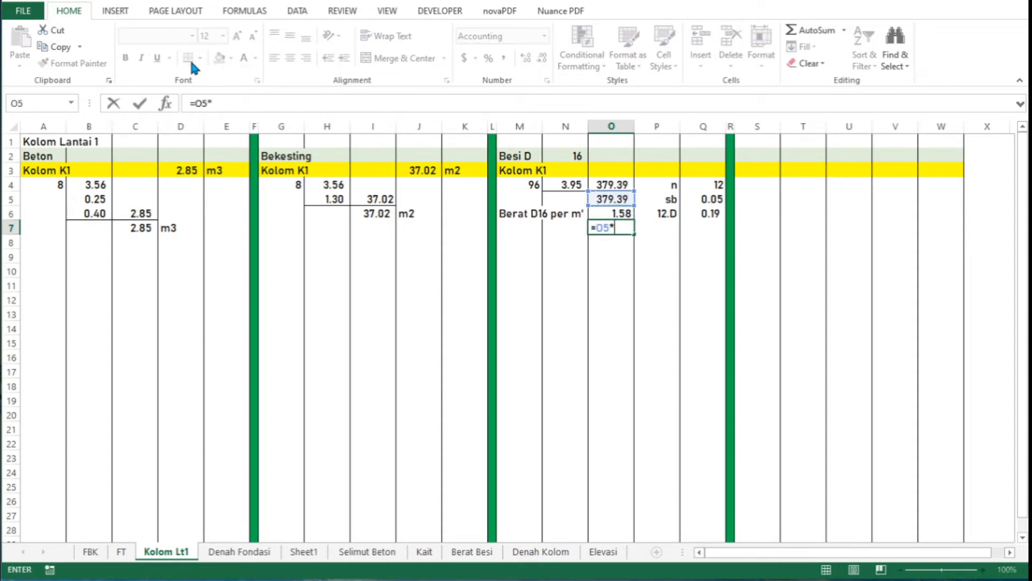
{"action": "key", "text": "Up"}
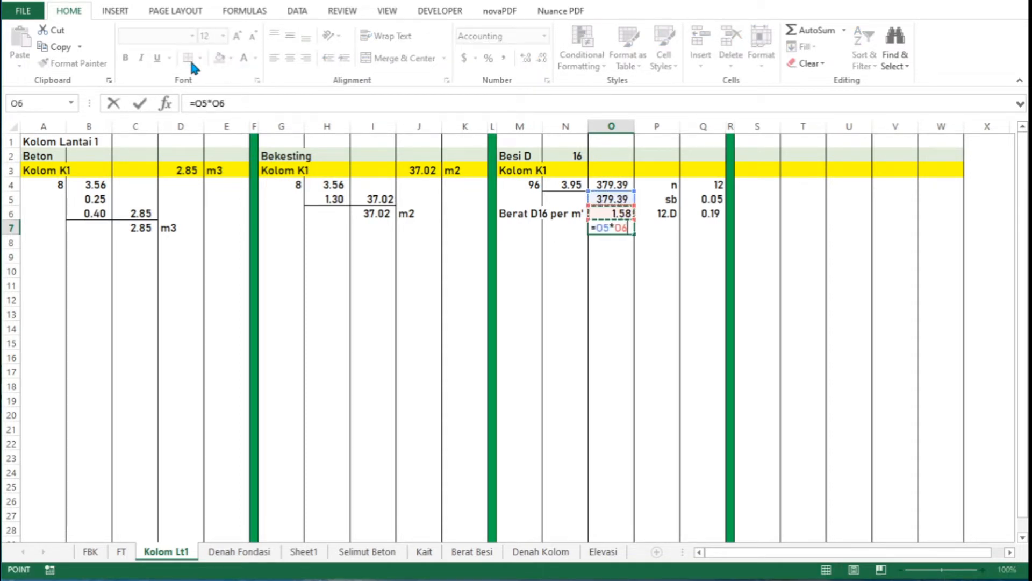
{"action": "key", "text": "Return"}
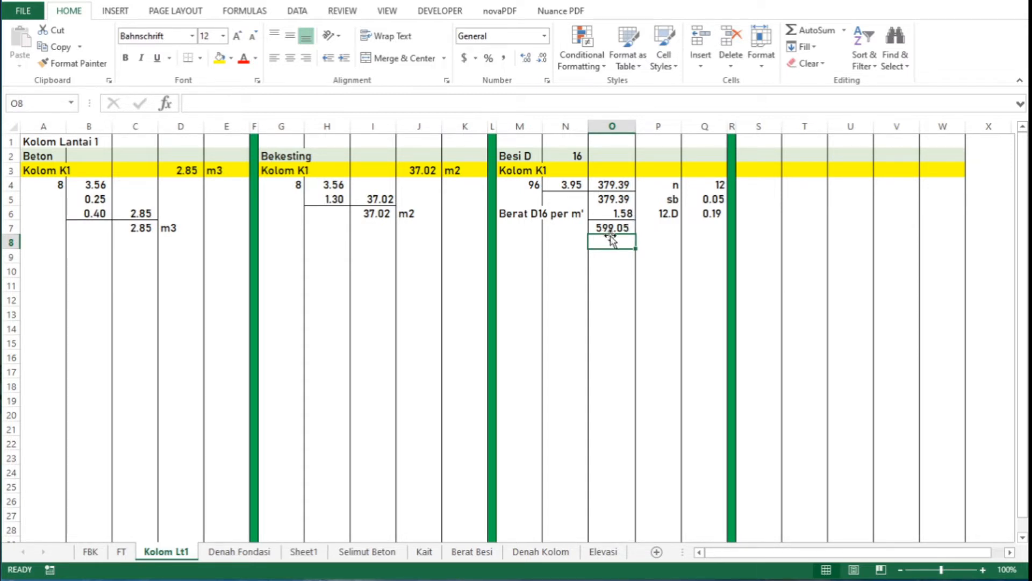
Step: Enter the unit kg in P7 beside the main bar weight
{"action": "key", "text": "Up"}
{"action": "key", "text": "Right"}
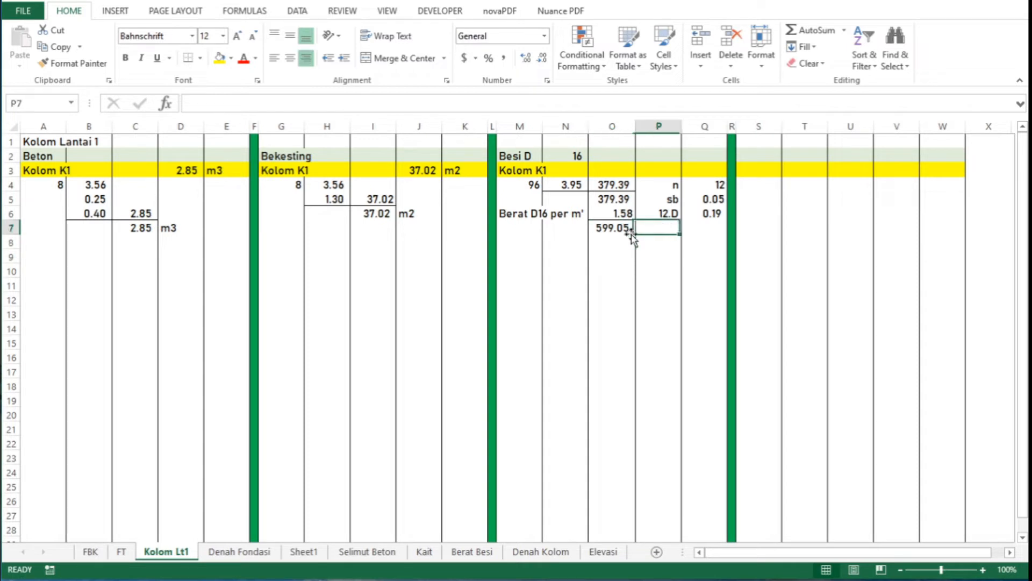
{"action": "type", "text": "kg"}
{"action": "key", "text": "Up"}
Step: Link the main bar weight into P3 of the yellow Kolom K1 row with =O7
{"action": "key", "text": "Up"}
{"action": "key", "text": "Up"}
{"action": "key", "text": "Up"}
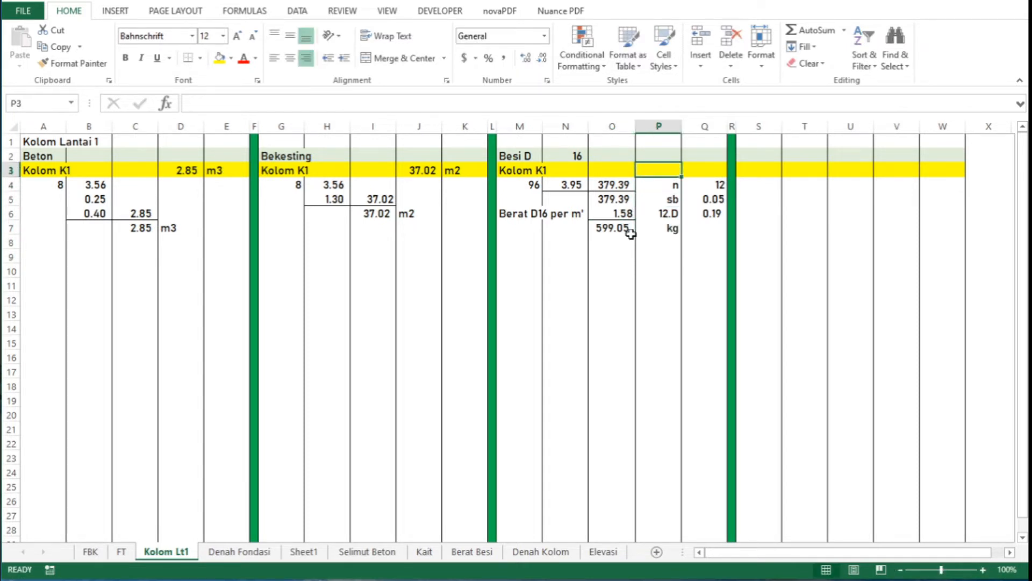
{"action": "type", "text": "="}
{"action": "left_click", "coordinate": [627, 227]}
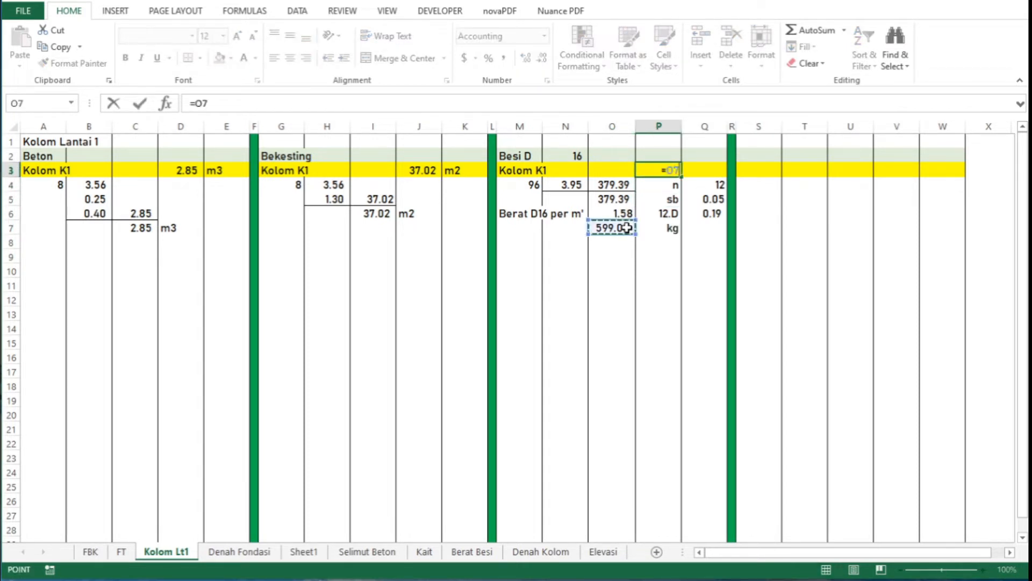
{"action": "key", "text": "ctrl+Return"}
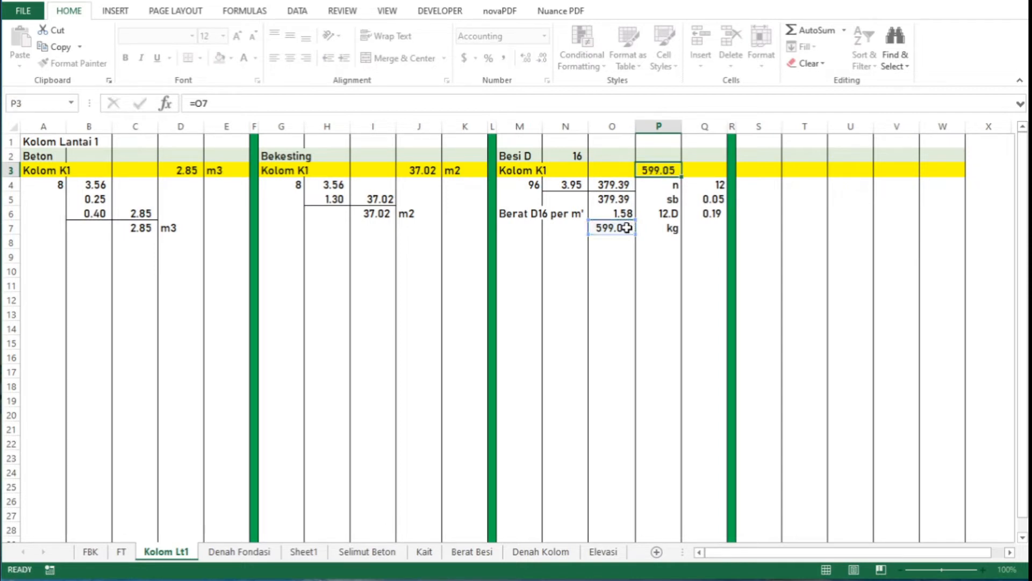
Step: Enter the unit kg in Q3 beside the K1 main bar weight
{"action": "key", "text": "Right"}
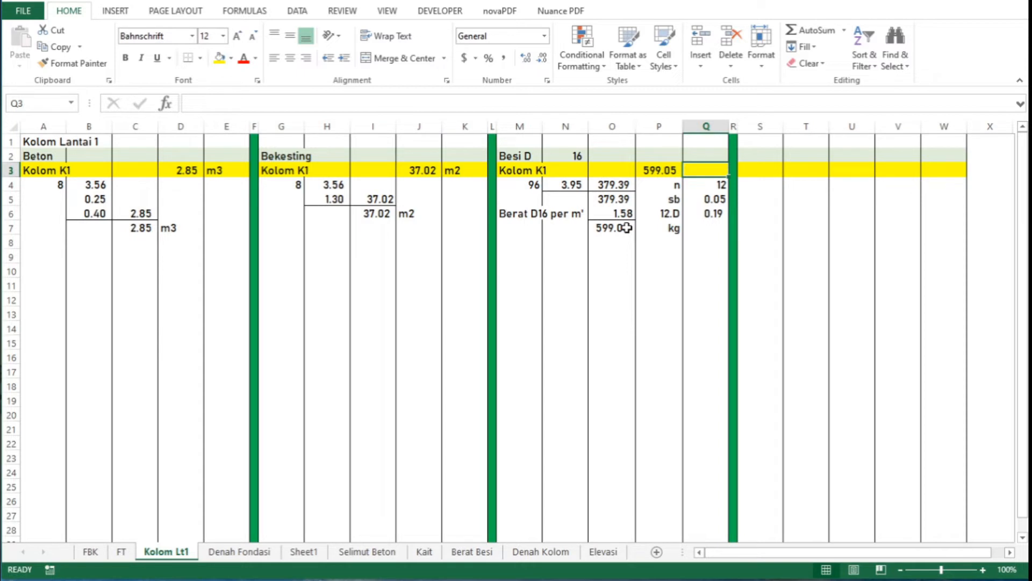
{"action": "type", "text": "kg"}
{"action": "key", "text": "Return"}
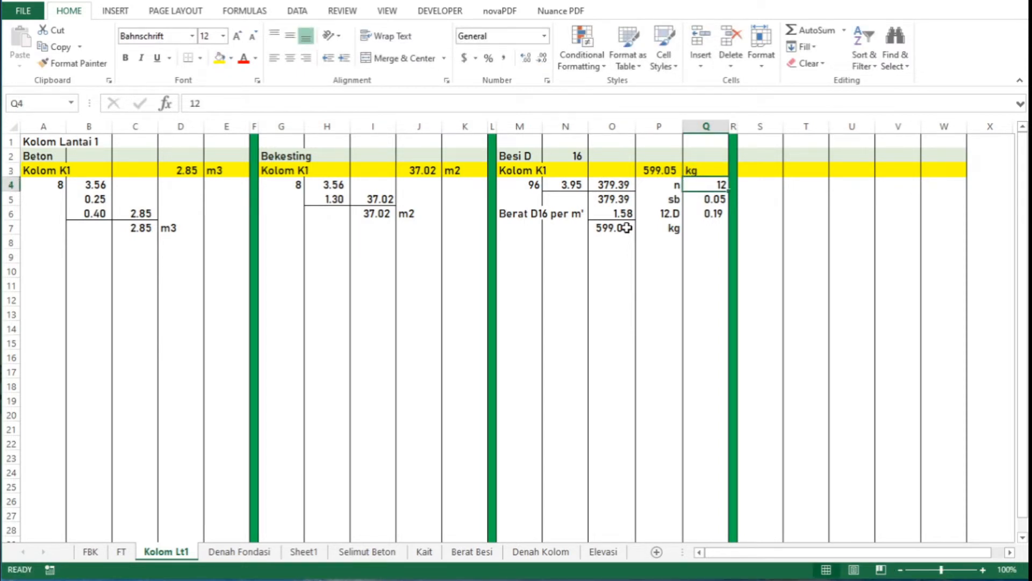
Step: Check the K1 stirrup specification on the Denah Kolom sheet, and head the stirrup block on Kolom Lt1 with Besi P in S2 and 10 in T2
{"action": "left_click", "coordinate": [567, 555]}
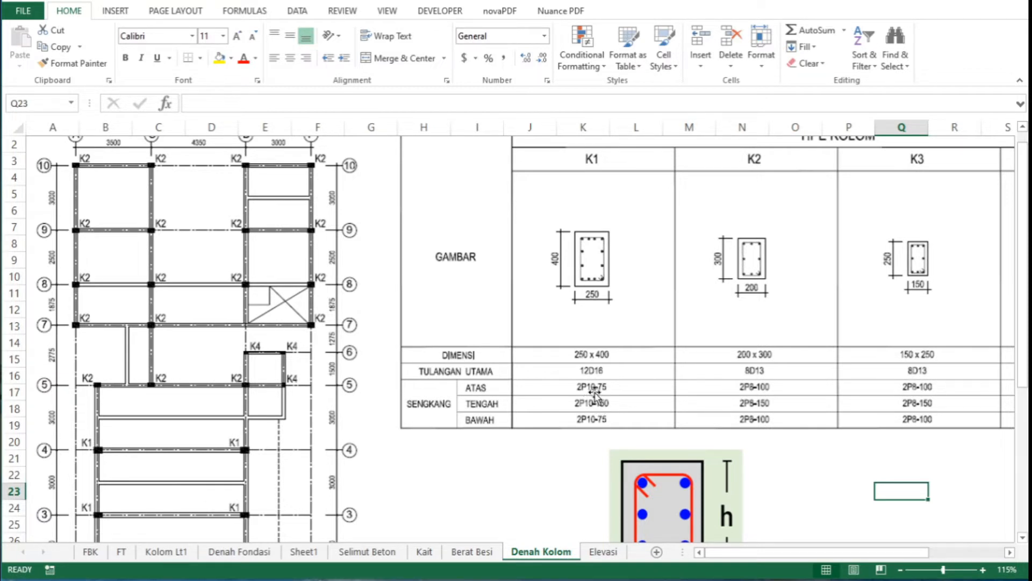
{"action": "left_click", "coordinate": [166, 552]}
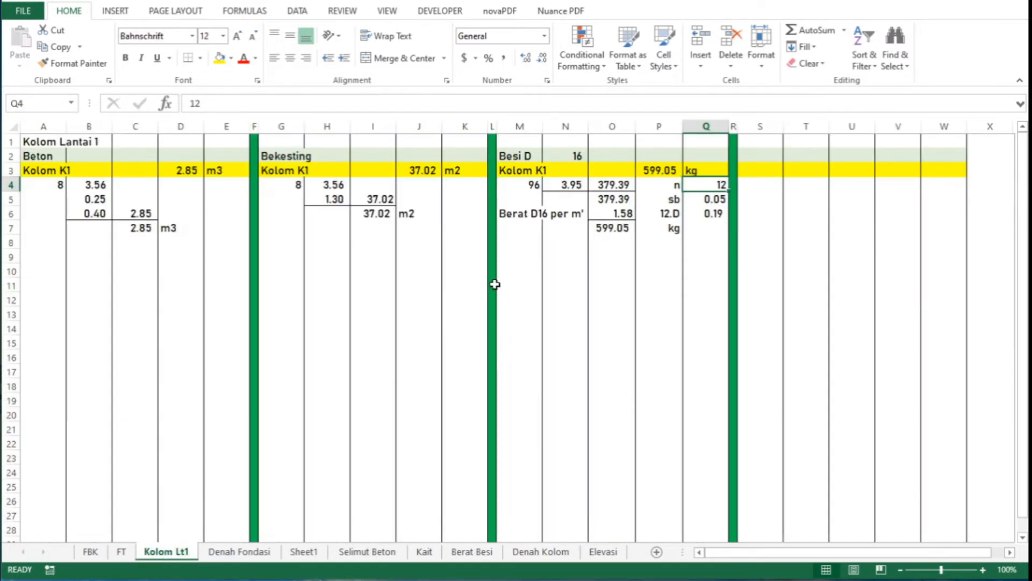
{"action": "left_click", "coordinate": [747, 154]}
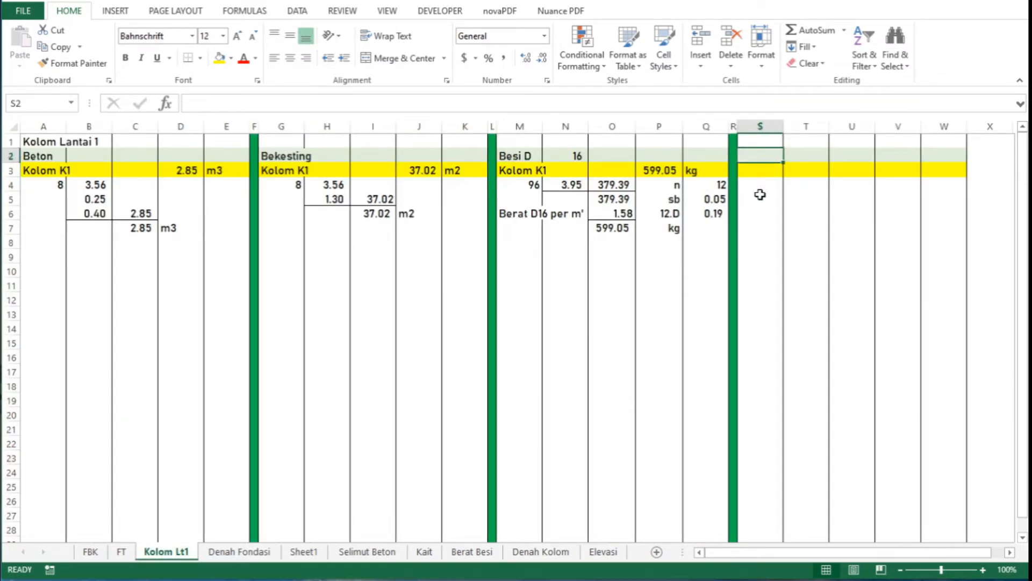
{"action": "type", "text": "Besi P"}
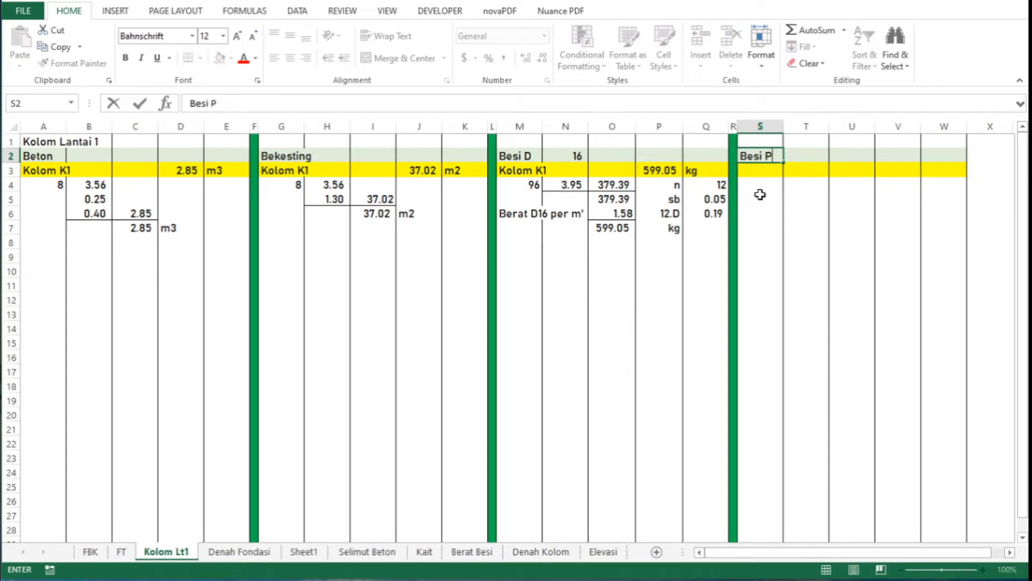
{"action": "key", "text": "Tab"}
{"action": "type", "text": "10"}
{"action": "key", "text": "Return"}
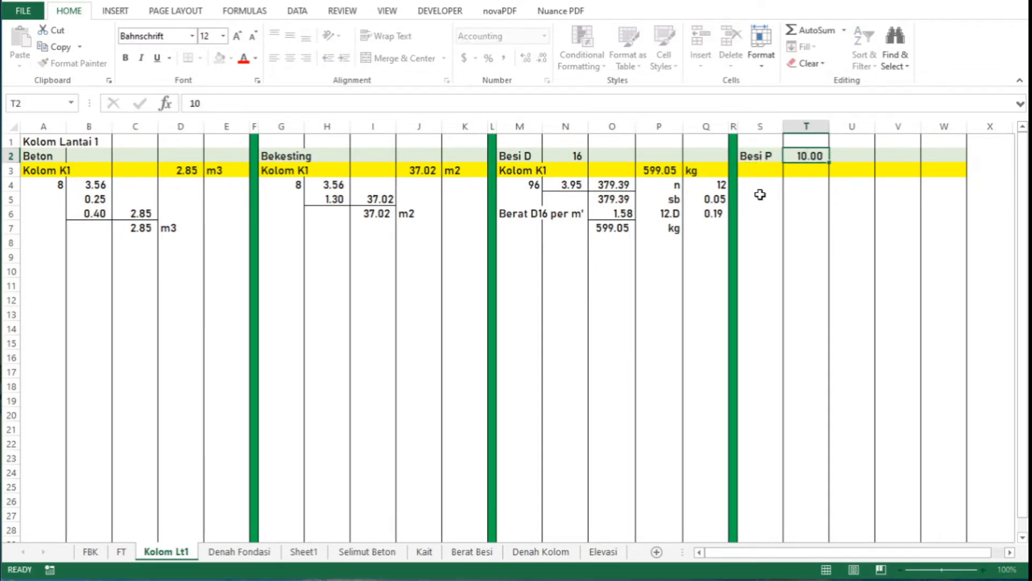
Step: Link the Kolom K1 label into S3 of the yellow row with a reference to M3
{"action": "type", "text": "="}
{"action": "key", "text": "Left"}
{"action": "key", "text": "Left"}
{"action": "key", "text": "Left"}
{"action": "key", "text": "Left"}
{"action": "key", "text": "Left"}
{"action": "key", "text": "Left"}
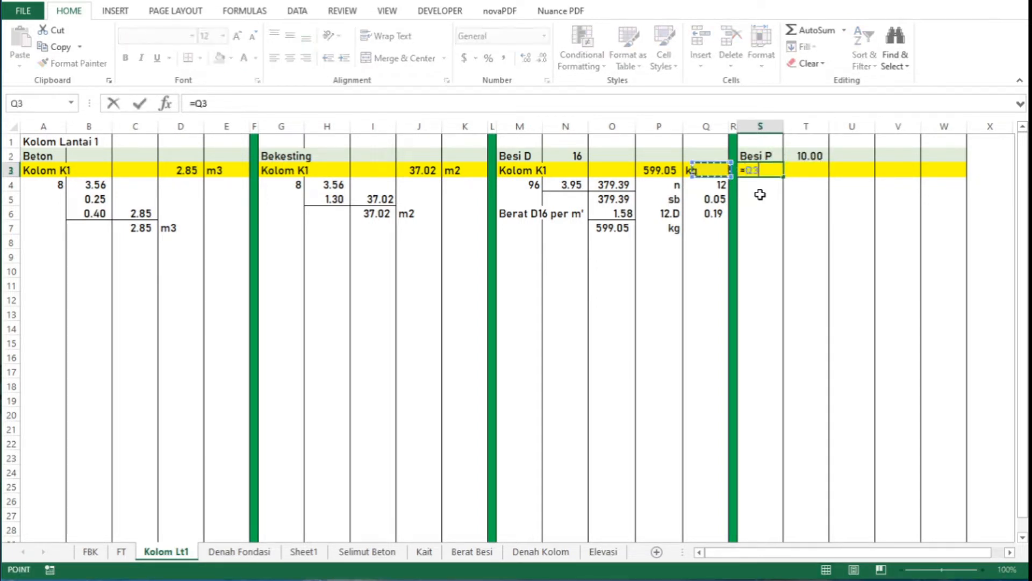
{"action": "key", "text": "Return"}
{"action": "key", "text": "Up"}
{"action": "key", "text": "Left"}
{"action": "key", "text": "Left"}
{"action": "key", "text": "Left"}
{"action": "key", "text": "Left"}
{"action": "key", "text": "Left"}
{"action": "key", "text": "Left"}
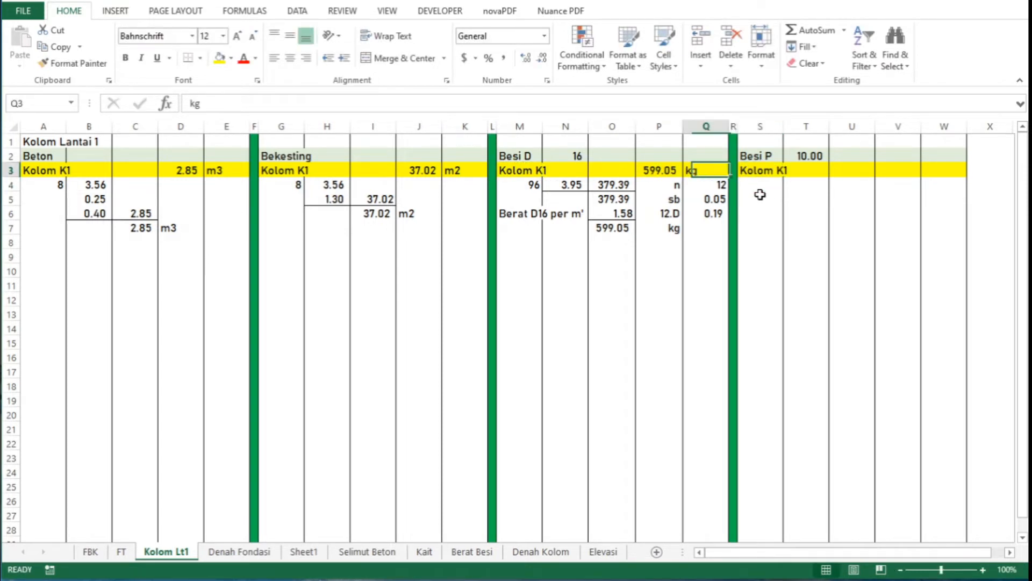
{"action": "key", "text": "Right"}
{"action": "key", "text": "Right"}
{"action": "key", "text": "Right"}
{"action": "key", "text": "Right"}
{"action": "key", "text": "Right"}
{"action": "key", "text": "Right"}
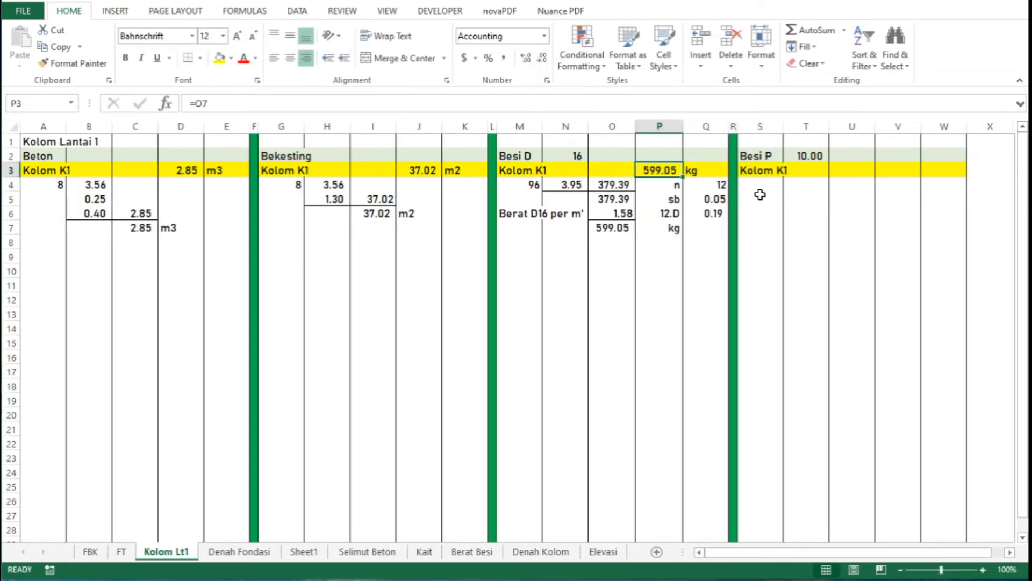
Step: Check the K1 stirrup zones on the Denah Kolom sheet and label S4:S6 on Kolom Lt1 as atas, tengah and bawah
{"action": "key", "text": "Down"}
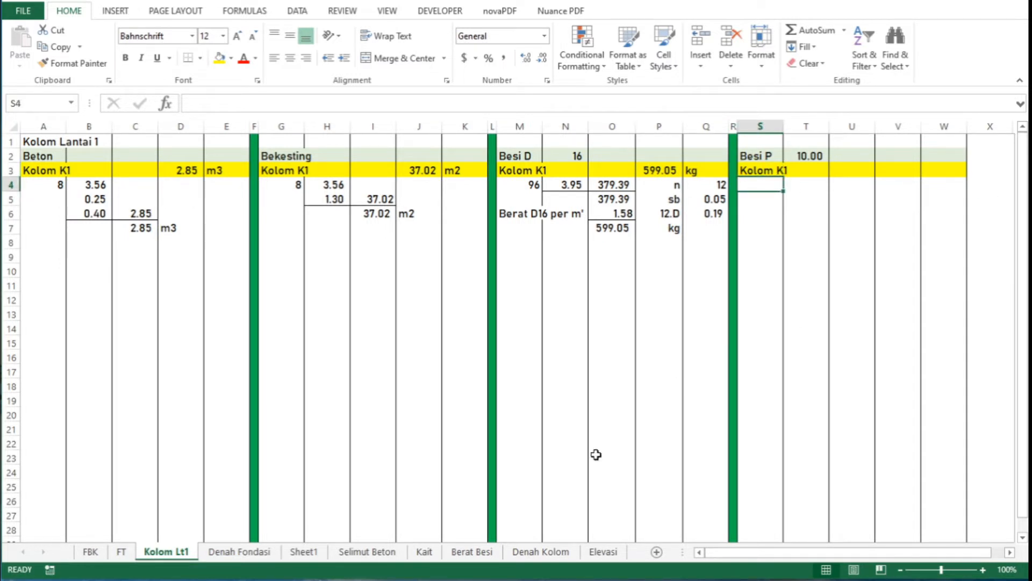
{"action": "left_click", "coordinate": [560, 552]}
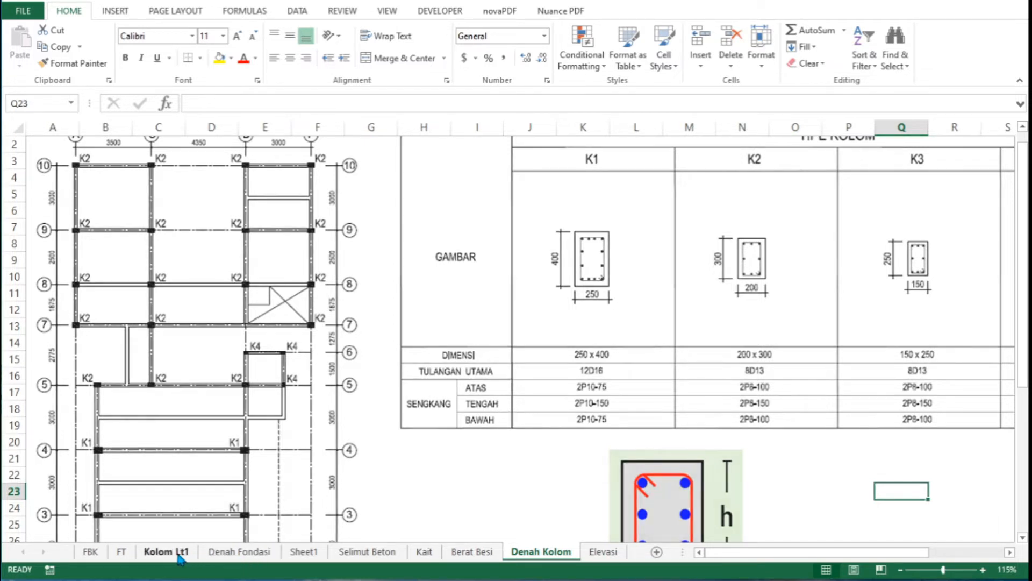
{"action": "left_click", "coordinate": [179, 552]}
{"action": "type", "text": "atas"}
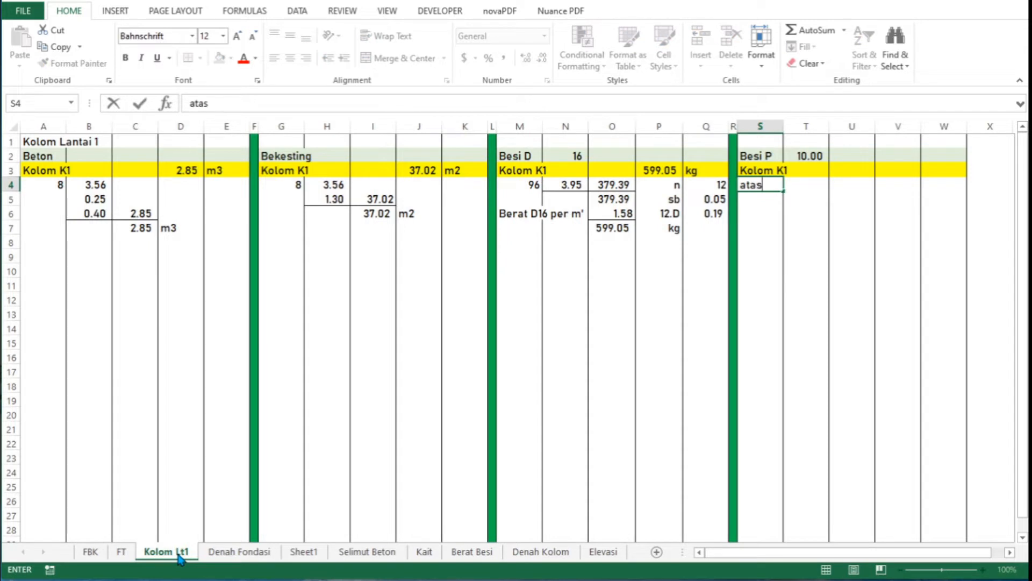
{"action": "key", "text": "Return"}
{"action": "type", "text": "tengah"}
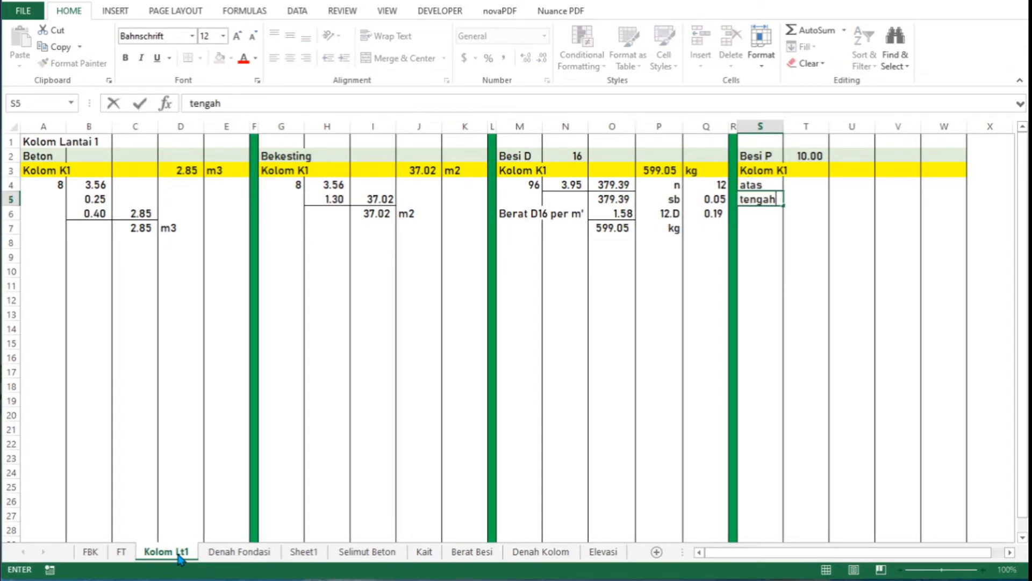
{"action": "key", "text": "Return"}
{"action": "type", "text": "bawah"}
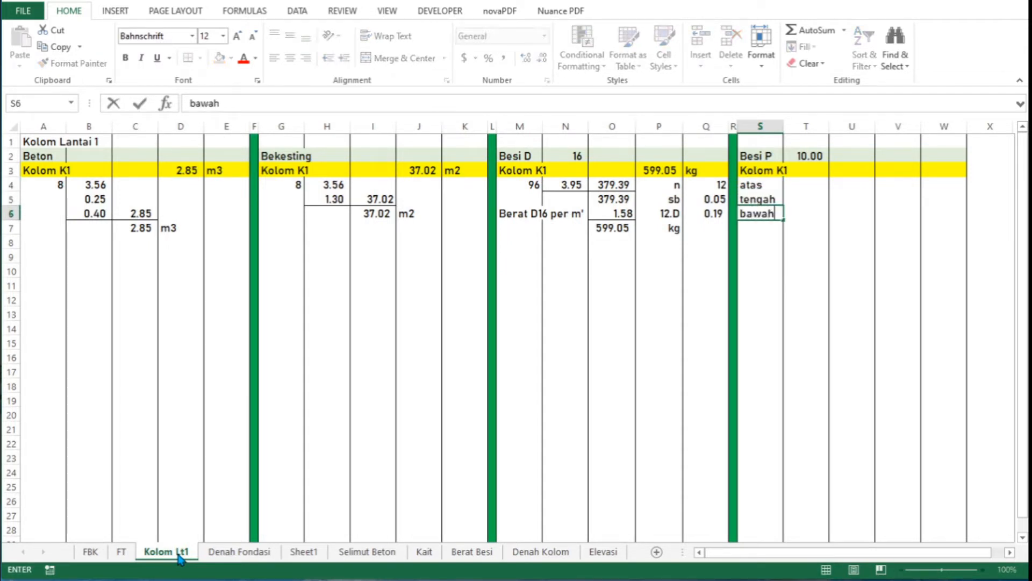
{"action": "key", "text": "Return"}
Step: Right-align the zone labels atas, tengah and bawah in S4:S6
{"action": "key", "text": "Up"}
{"action": "key", "text": "shift+Up"}
{"action": "key", "text": "shift+Up"}
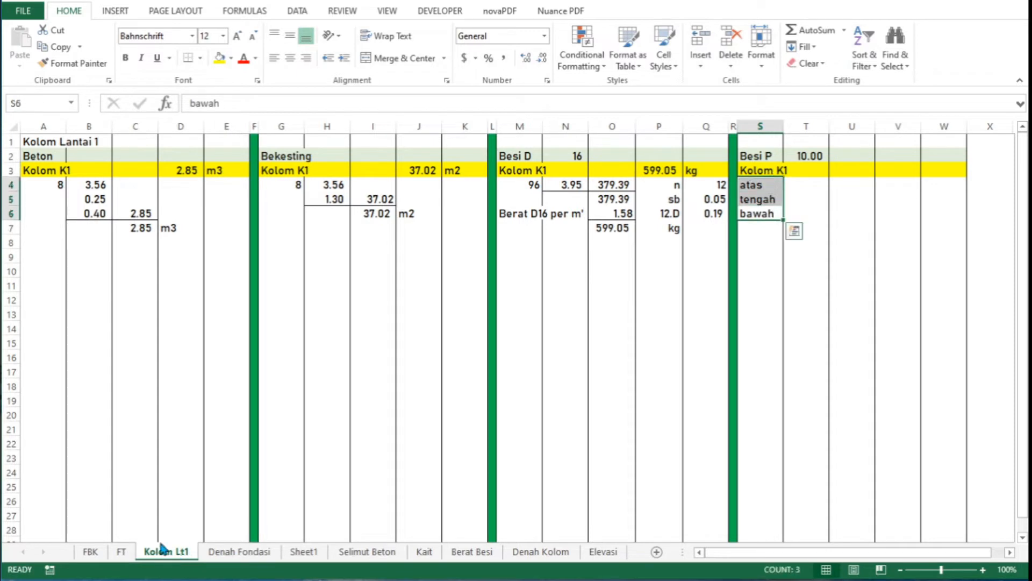
{"action": "left_click", "coordinate": [306, 58]}
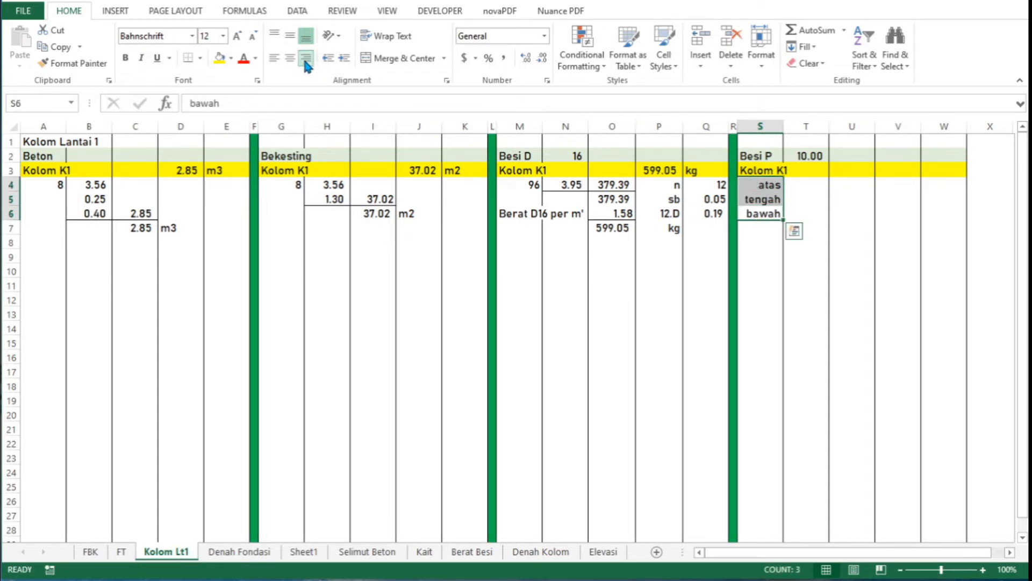
Step: Read the upper stirrup zone heights on the Elevasi sheet and enter the atas length in T4 as =0.65+0.45
{"action": "key", "text": "Right"}
{"action": "key", "text": "Up"}
{"action": "key", "text": "Up"}
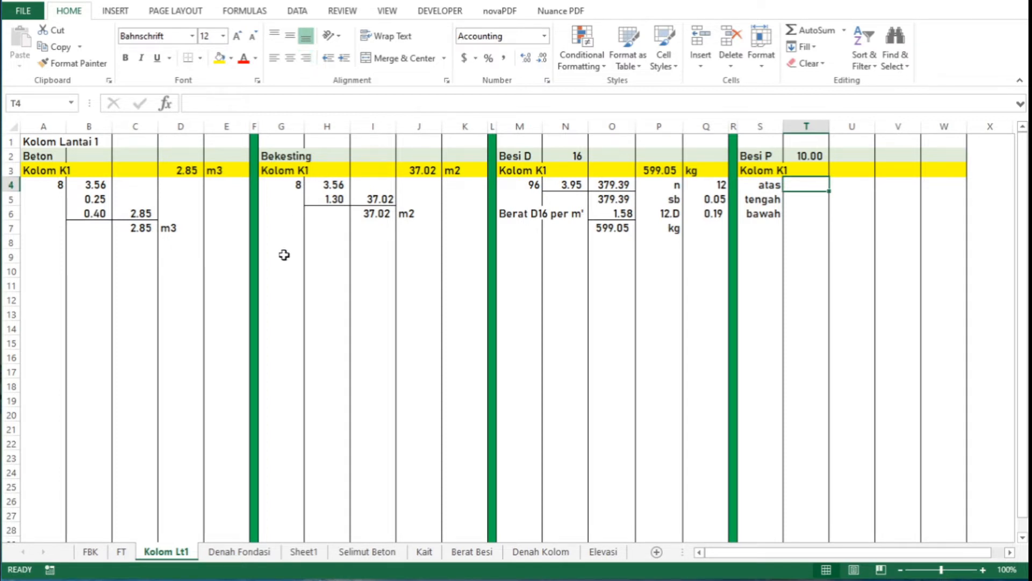
{"action": "left_click", "coordinate": [594, 554]}
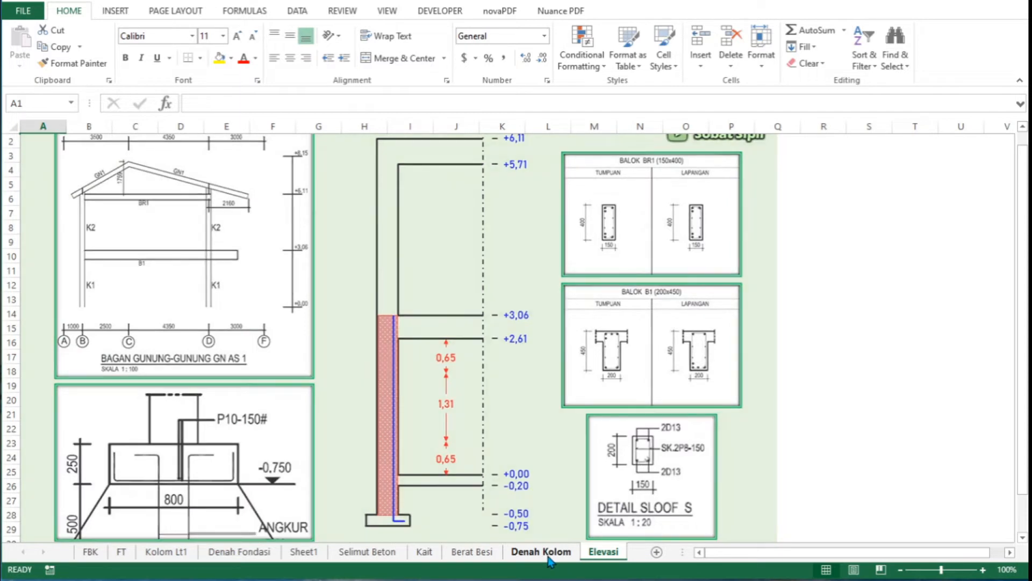
{"action": "left_click", "coordinate": [549, 559]}
{"action": "left_click", "coordinate": [604, 554]}
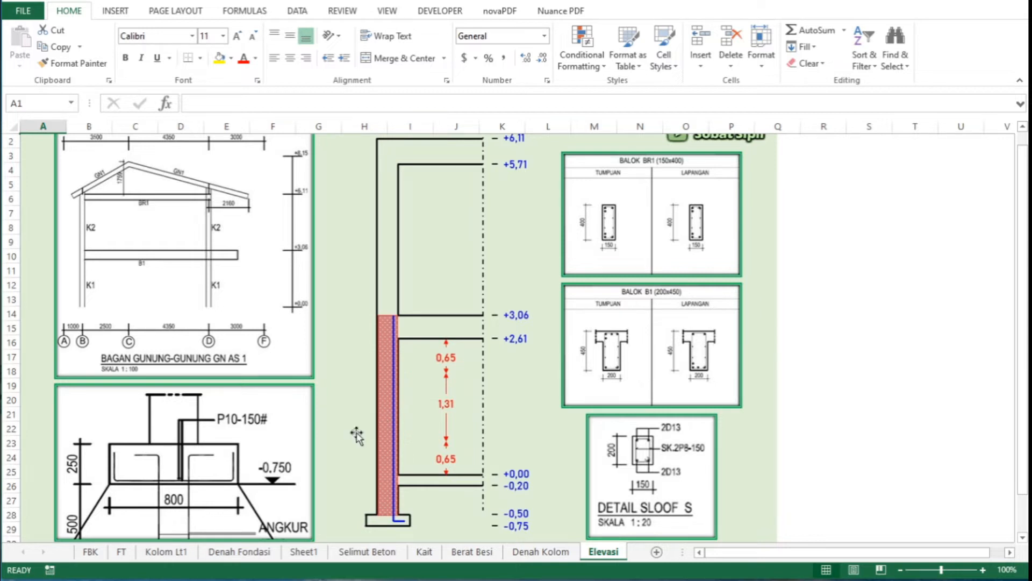
{"action": "left_click", "coordinate": [186, 555]}
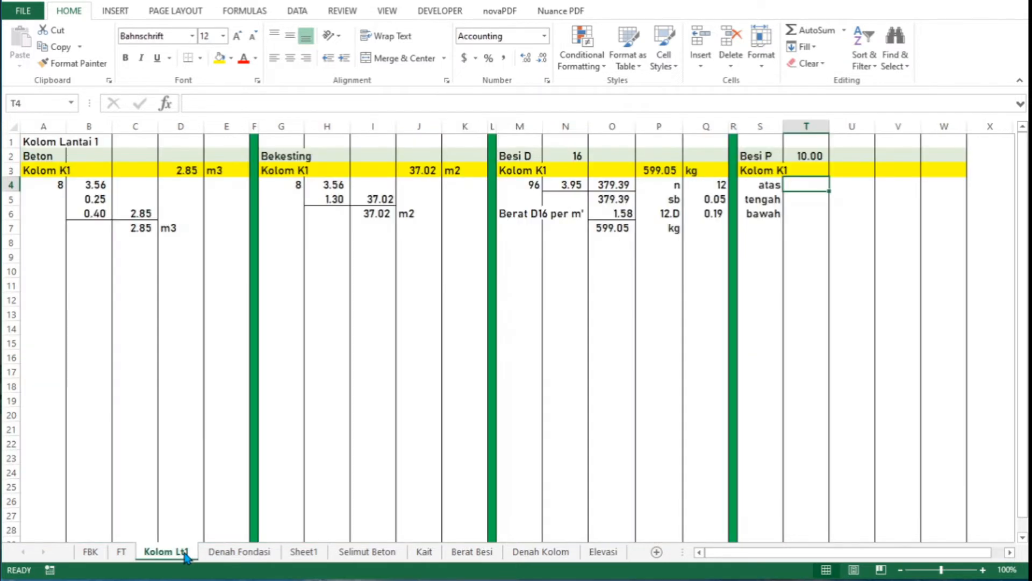
{"action": "type", "text": "=0.65"}
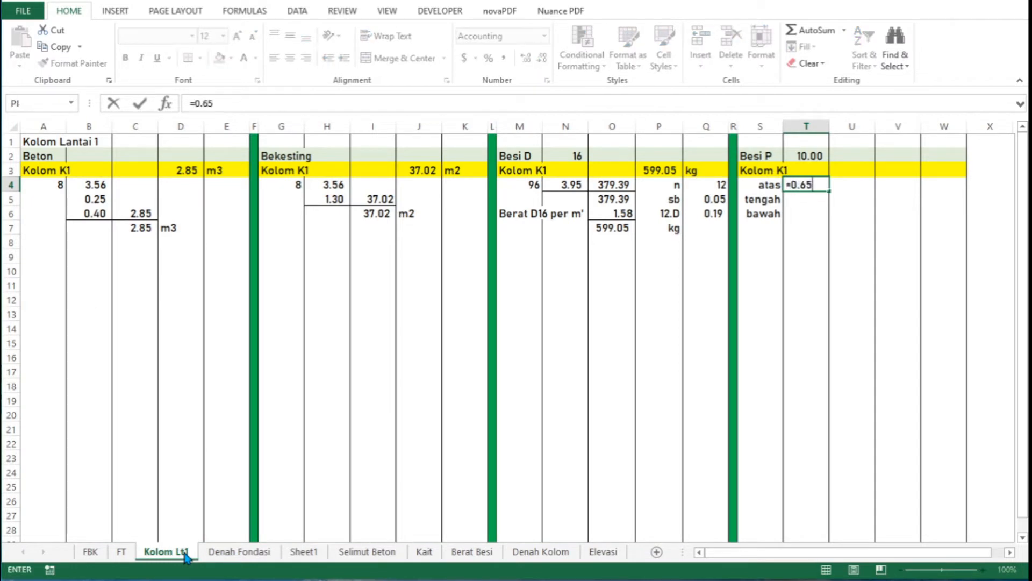
{"action": "type", "text": "+0.4"}
{"action": "key", "text": "Up"}
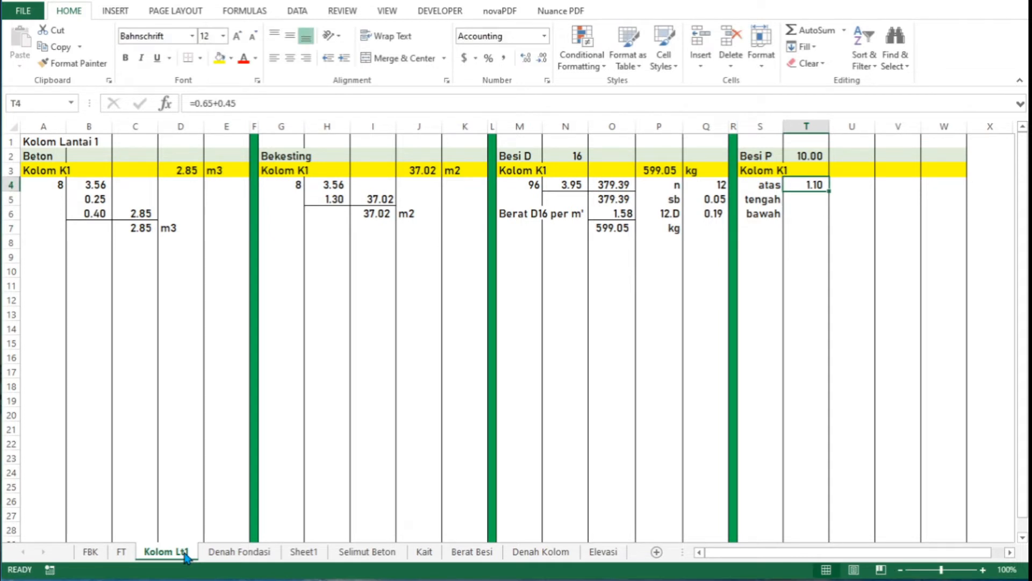
Step: Read the middle stirrup zone on the Elevasi sheet and enter 1.31 as the tengah length in T5
{"action": "left_click", "coordinate": [551, 559]}
{"action": "left_click", "coordinate": [611, 556]}
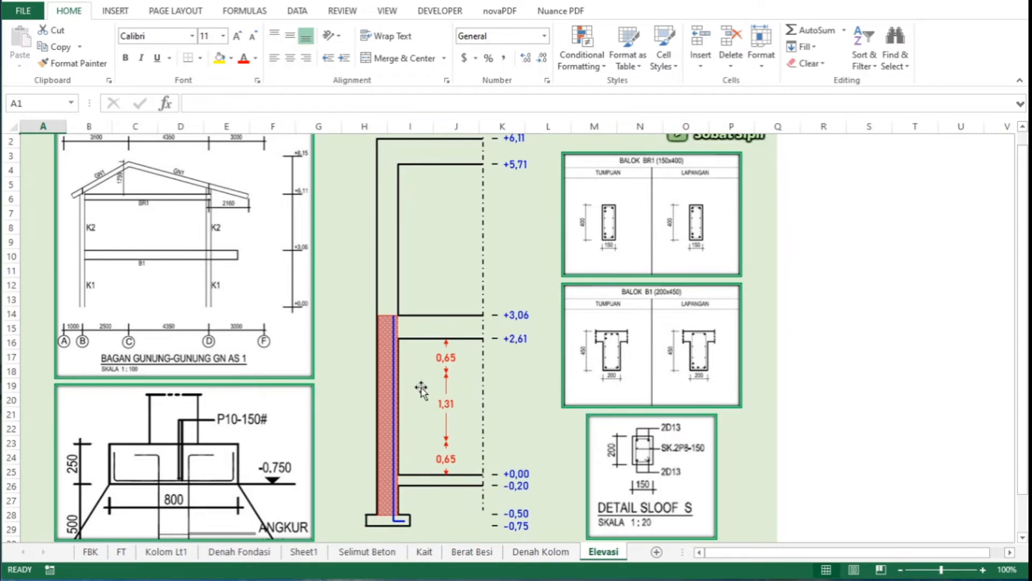
{"action": "left_click", "coordinate": [178, 554]}
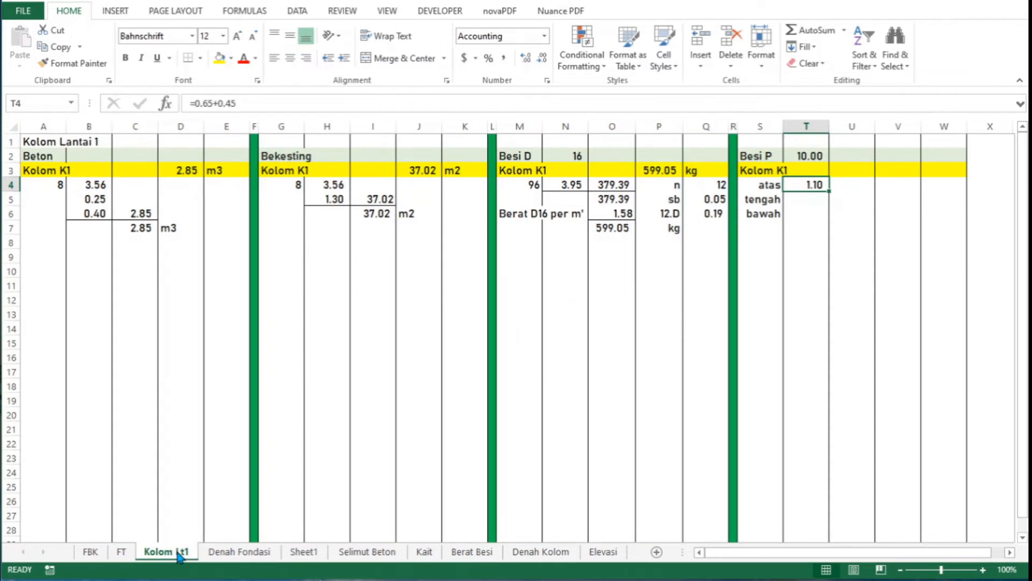
{"action": "key", "text": "Down"}
{"action": "type", "text": "1.31"}
{"action": "key", "text": "Return"}
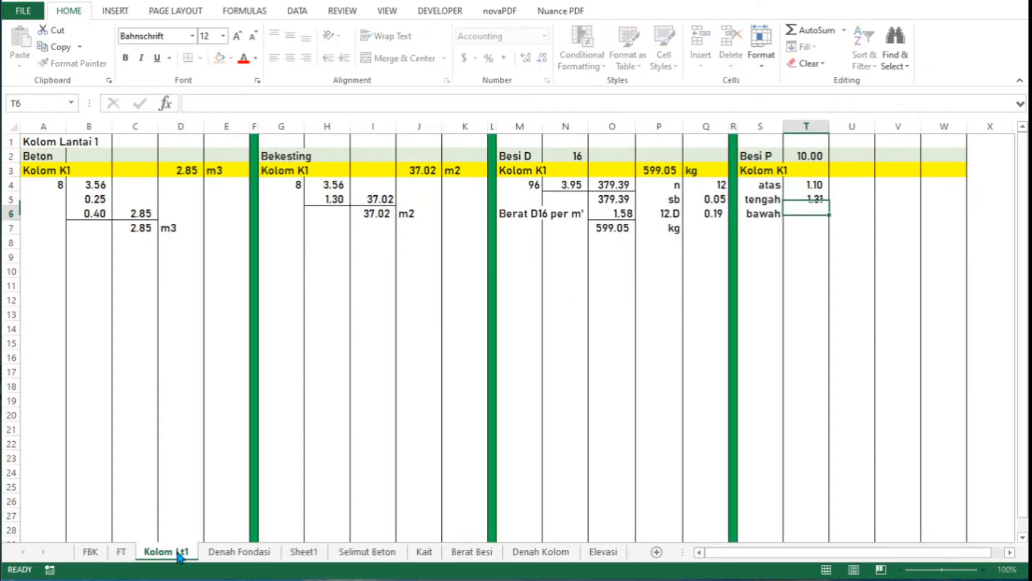
Step: Read the lower stirrup zone on the Elevasi sheet and enter the bawah length in T6 as =0.65+0.75-0.05
{"action": "left_click", "coordinate": [602, 552]}
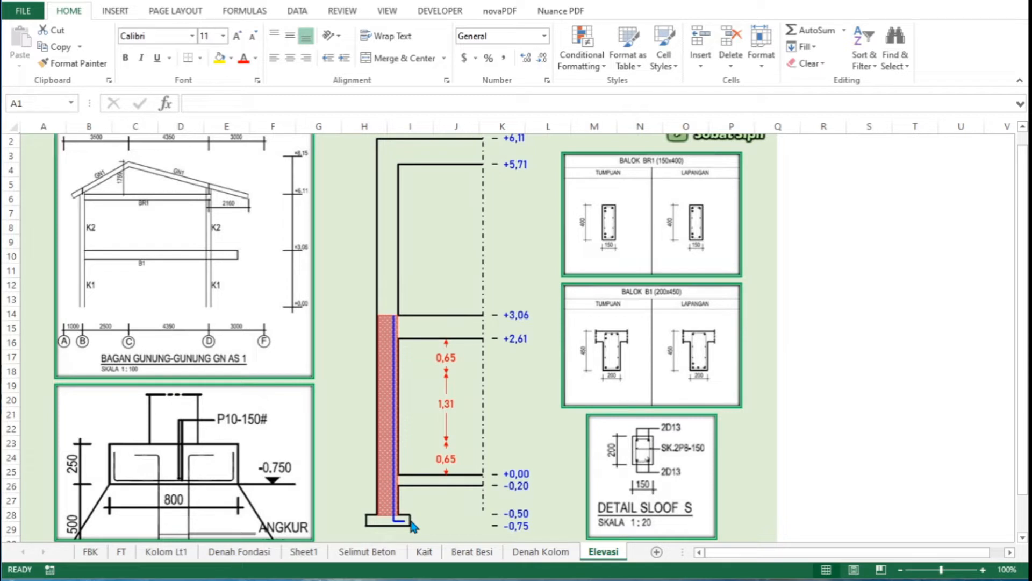
{"action": "left_click", "coordinate": [167, 554]}
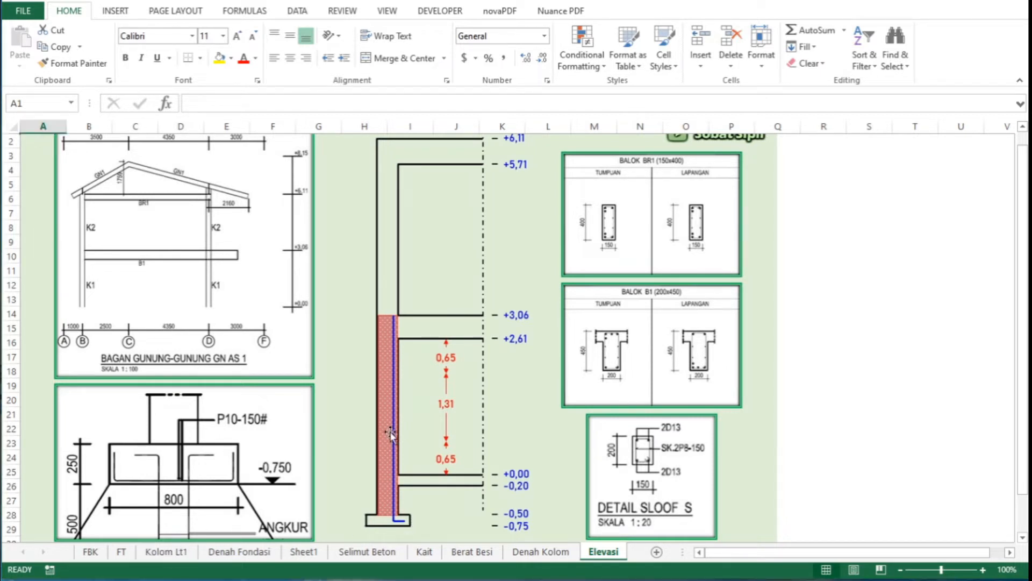
{"action": "left_click", "coordinate": [177, 555]}
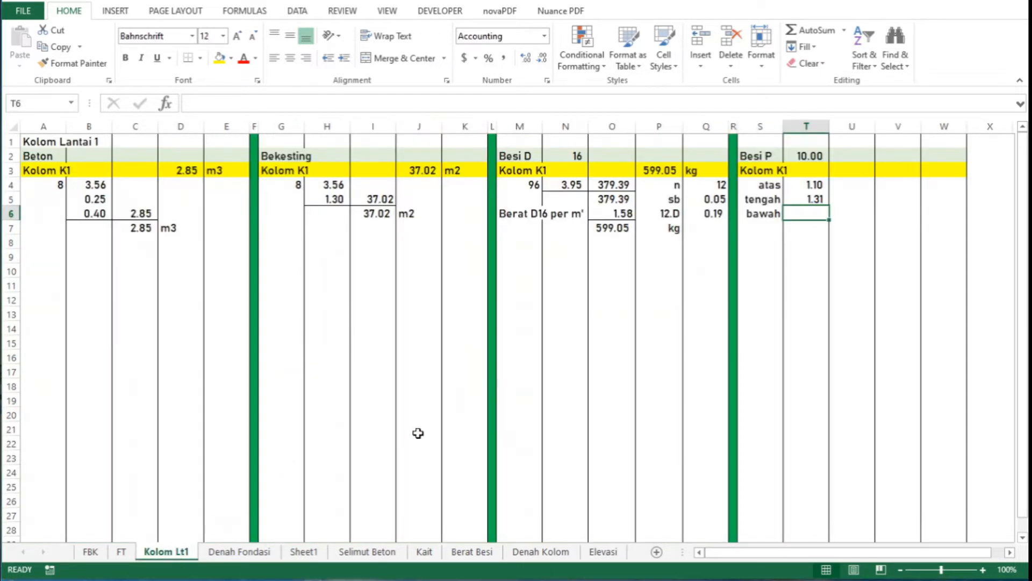
{"action": "type", "text": "=0"}
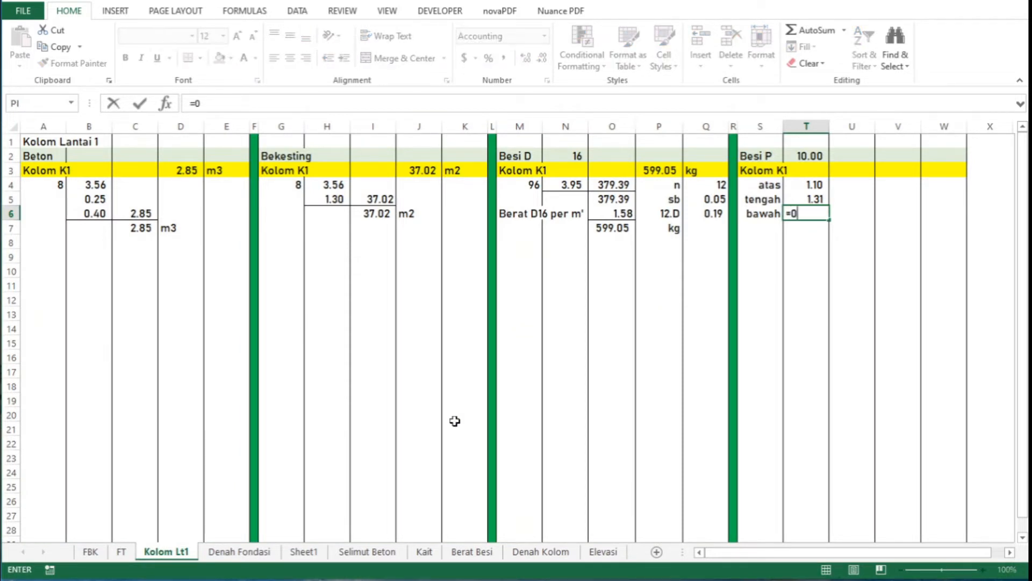
{"action": "type", "text": ".65+0.75-0.05"}
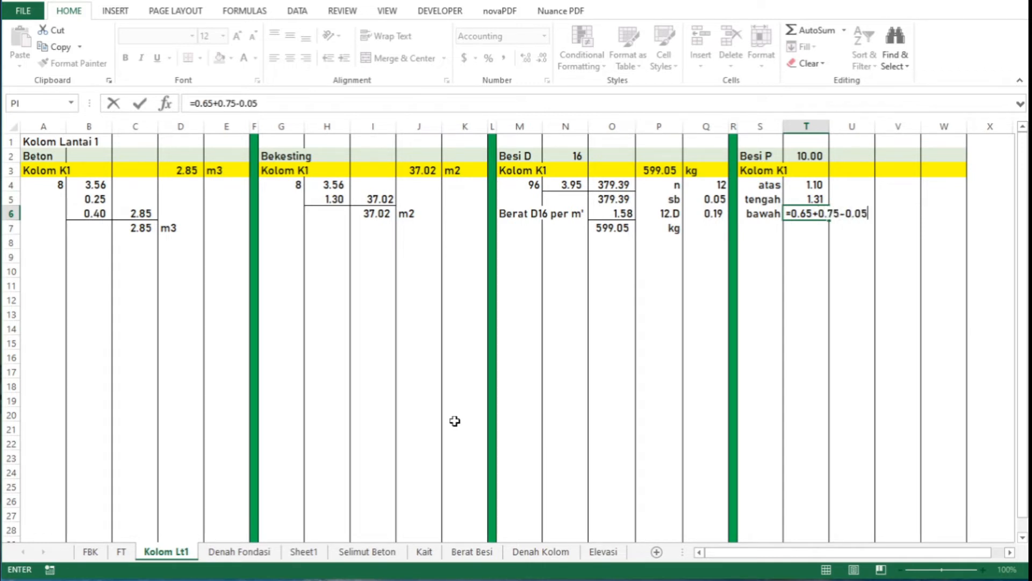
{"action": "key", "text": "ctrl+Return"}
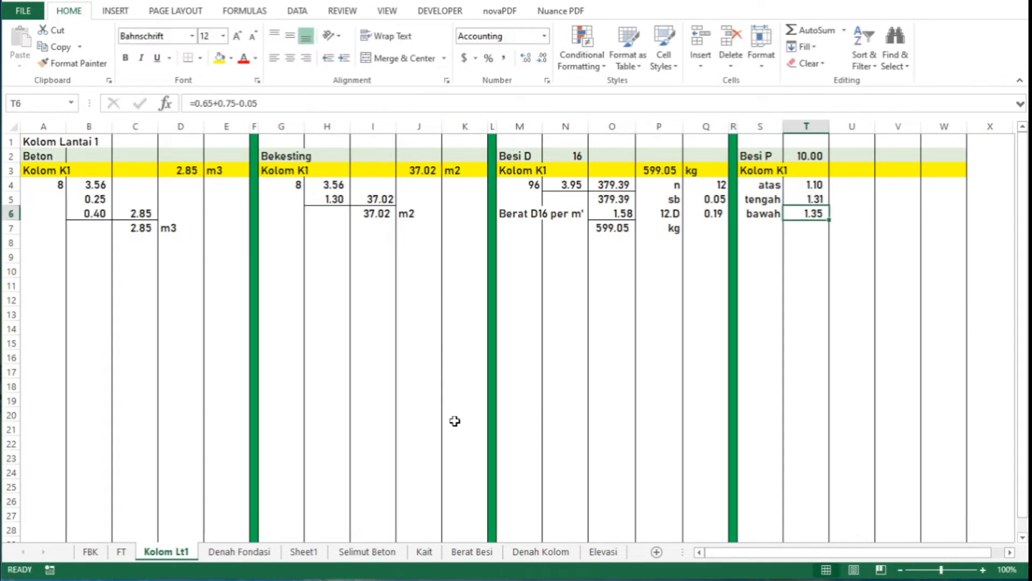
Step: Review the zone length entries for atas, tengah and bawah in T4:T6
{"action": "key", "text": "Up"}
{"action": "key", "text": "Up"}
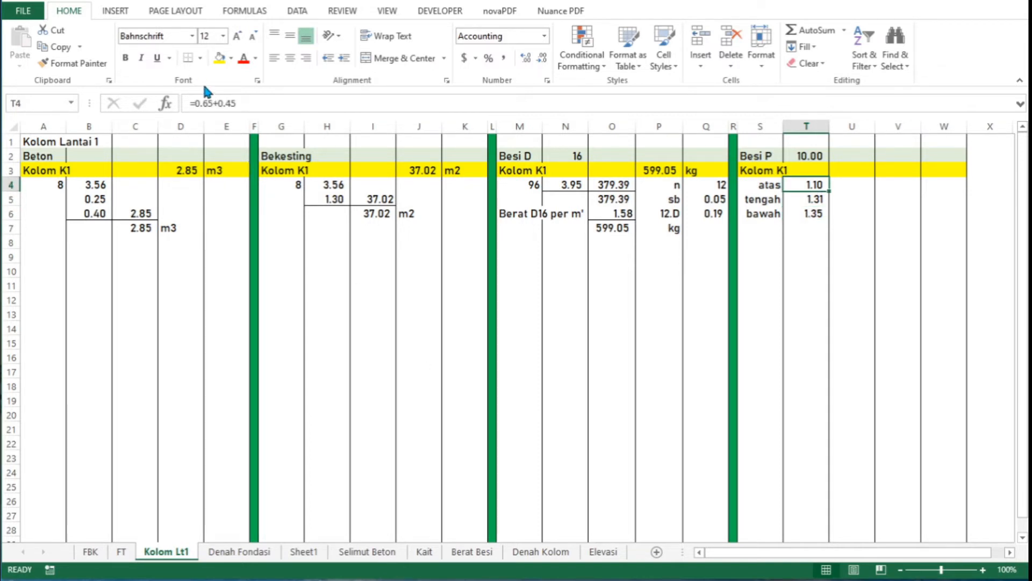
{"action": "key", "text": "Down"}
{"action": "key", "text": "Down"}
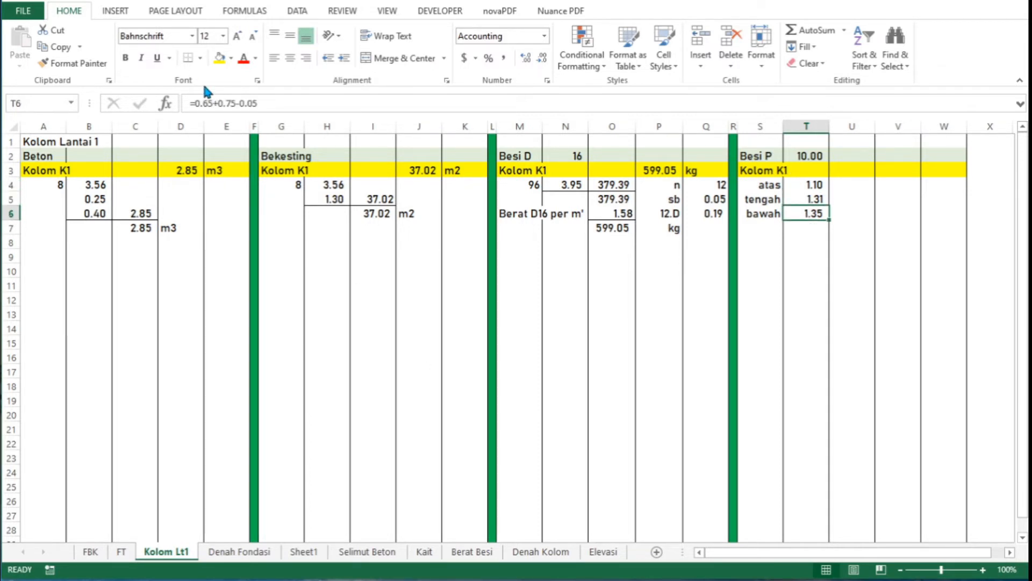
{"action": "key", "text": "Up"}
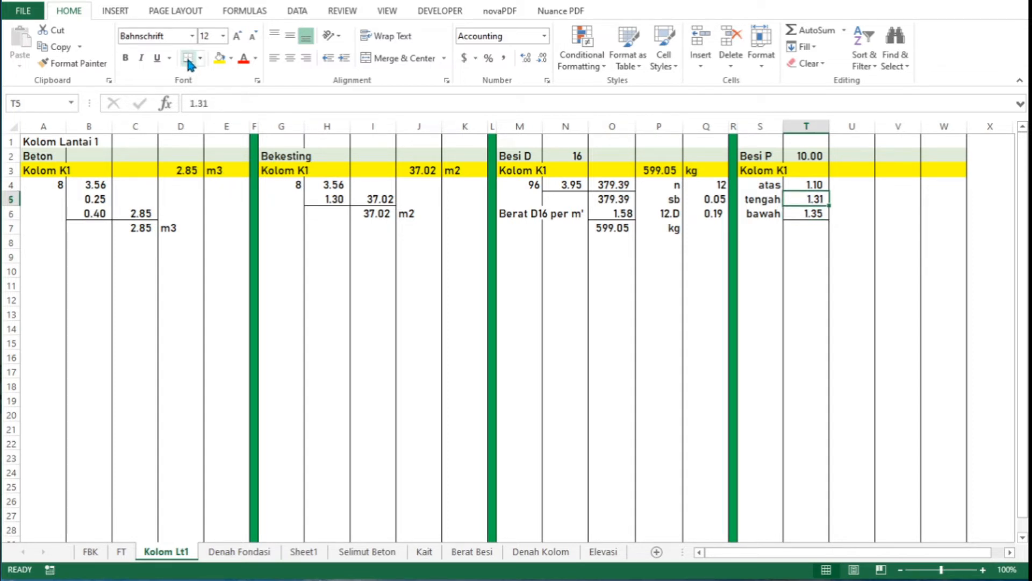
Step: Enter the label spasi in V4 and copy it to V5:V6 for the three stirrup zones
{"action": "key", "text": "Up"}
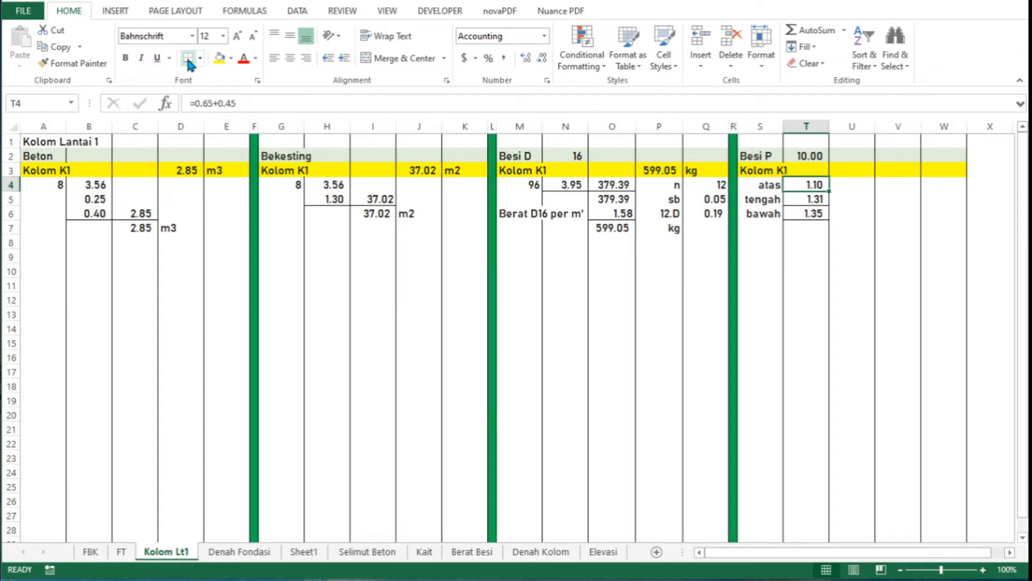
{"action": "key", "text": "Right"}
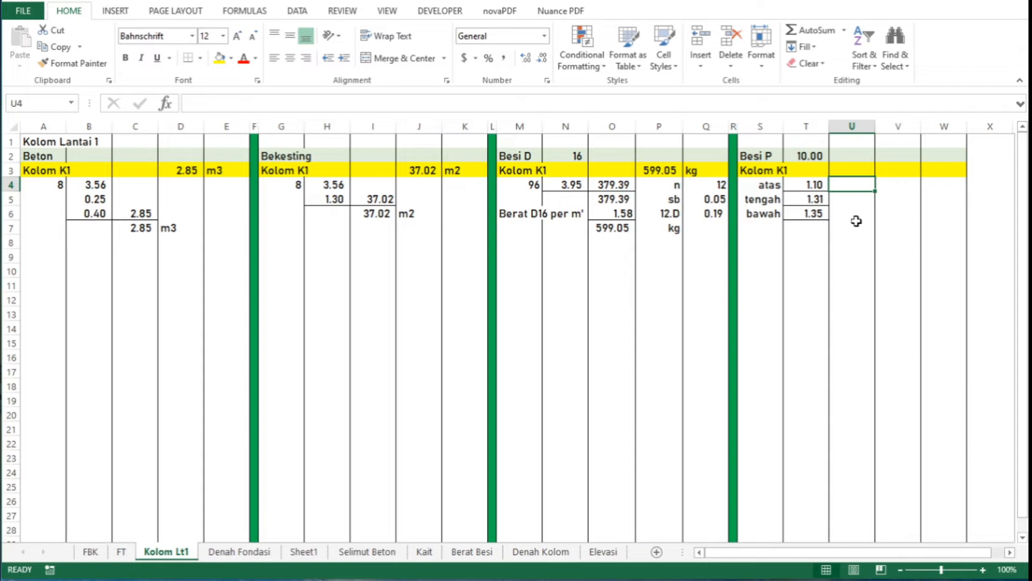
{"action": "key", "text": "Right"}
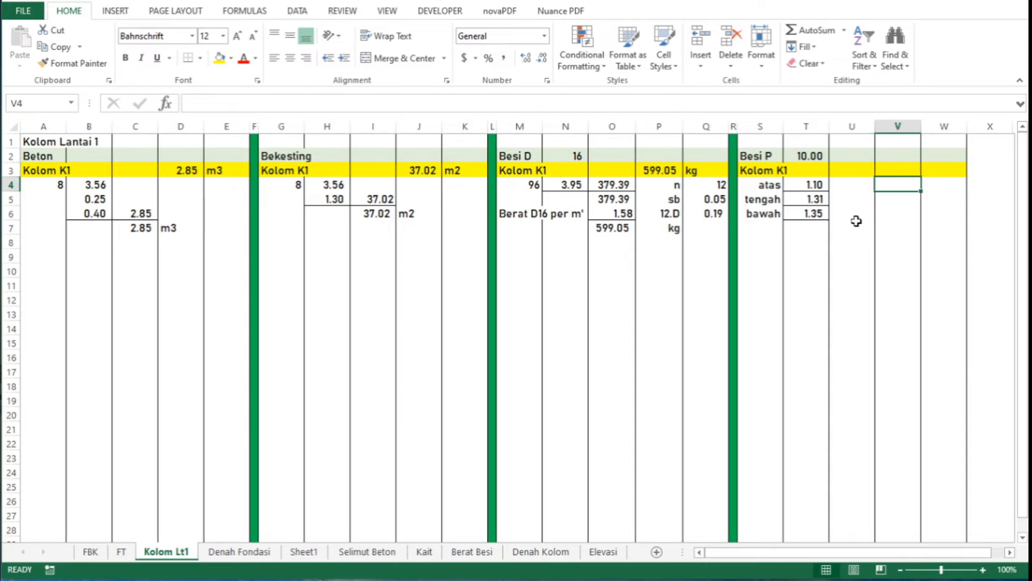
{"action": "type", "text": "spasi"}
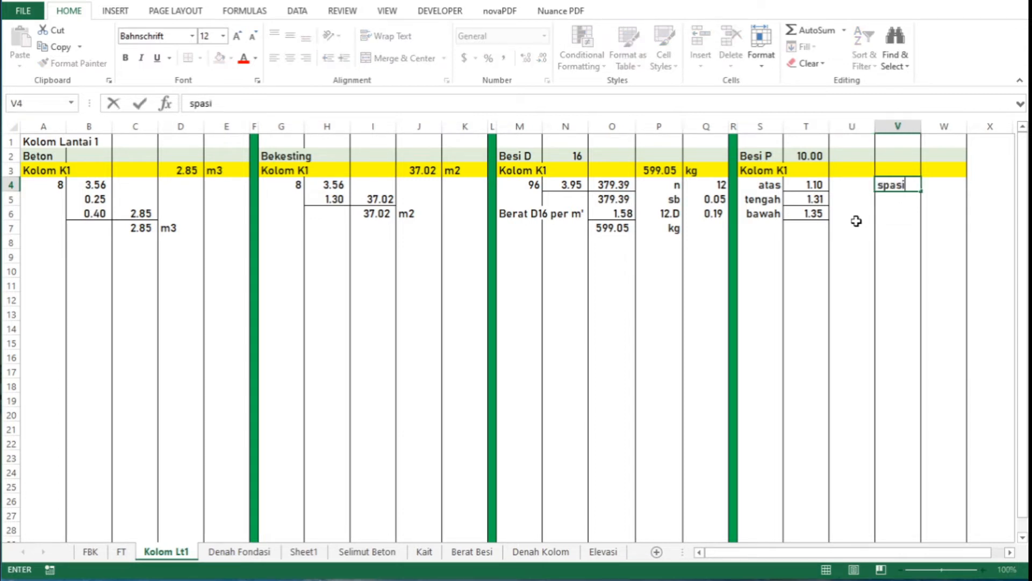
{"action": "key", "text": "Return"}
{"action": "key", "text": "Up"}
{"action": "key", "text": "ctrl+c"}
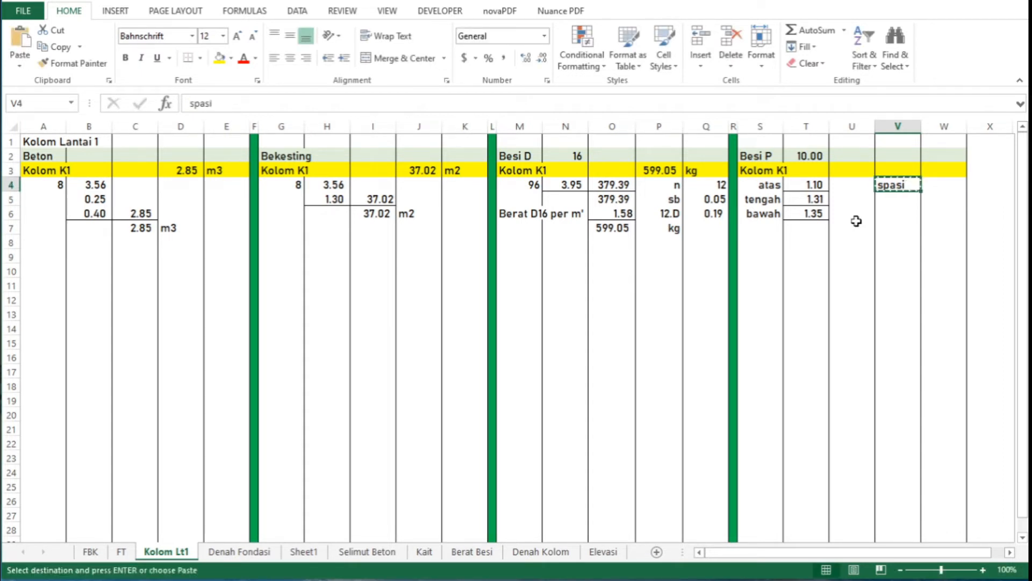
{"action": "key", "text": "Down"}
{"action": "key", "text": "shift+Down"}
{"action": "key", "text": "Return"}
Step: Right-align the spasi labels in V4:V6
{"action": "key", "text": "Up"}
{"action": "key", "text": "shift+Down"}
{"action": "key", "text": "shift+Down"}
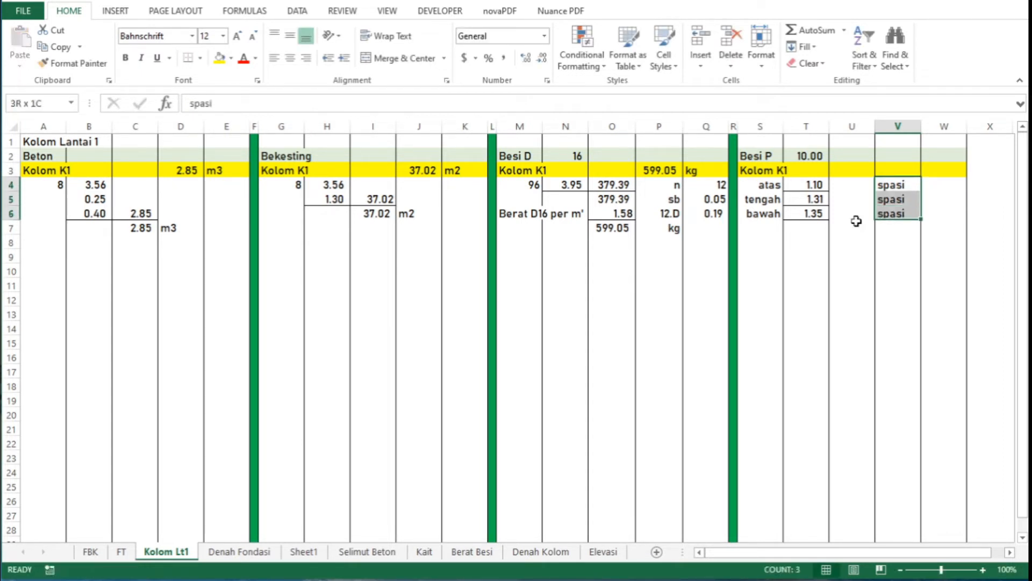
{"action": "left_click", "coordinate": [306, 58]}
Step: Read the K1 stirrup spacings on the Denah Kolom sheet and enter 0.075, 0.15 and 0.075 in W4:W6 of Kolom Lt1
{"action": "key", "text": "Right"}
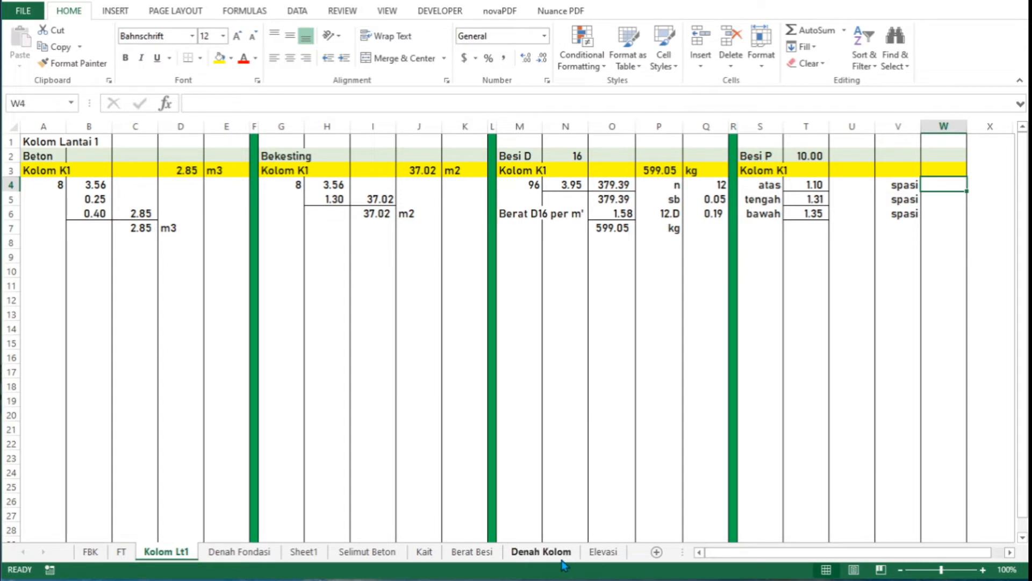
{"action": "left_click", "coordinate": [542, 552]}
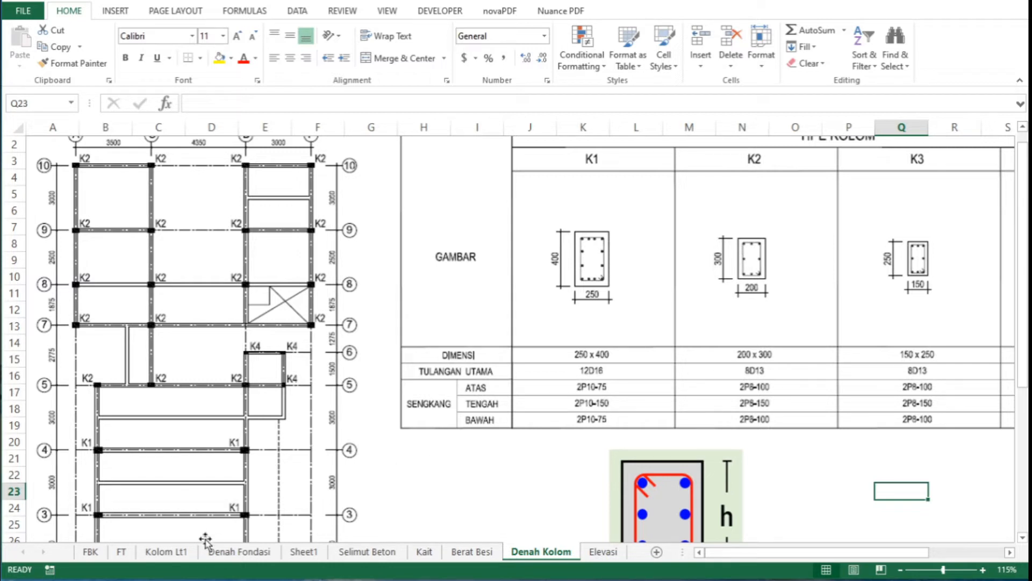
{"action": "left_click", "coordinate": [179, 556]}
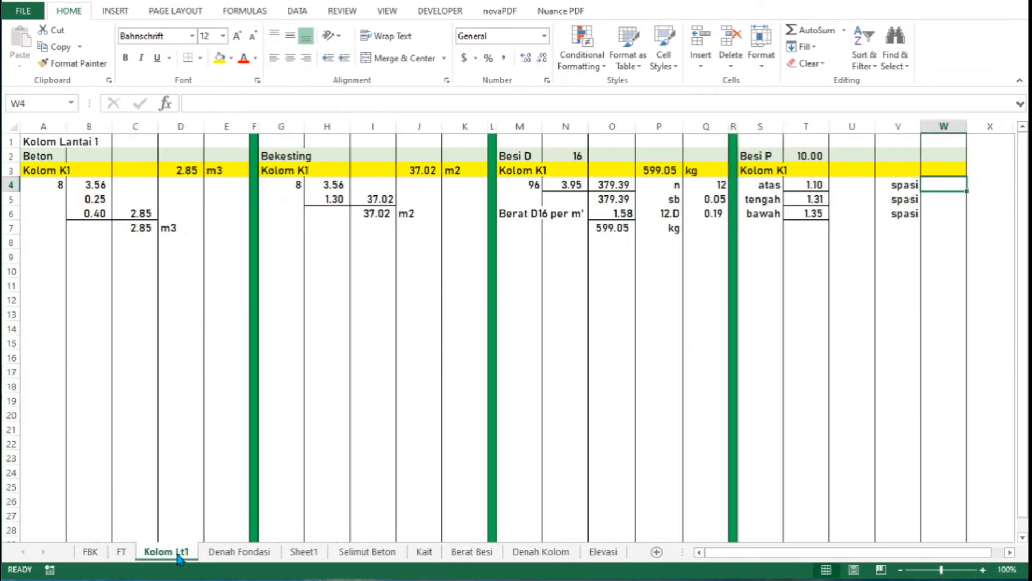
{"action": "type", "text": "0.075"}
{"action": "key", "text": "ctrl+Return"}
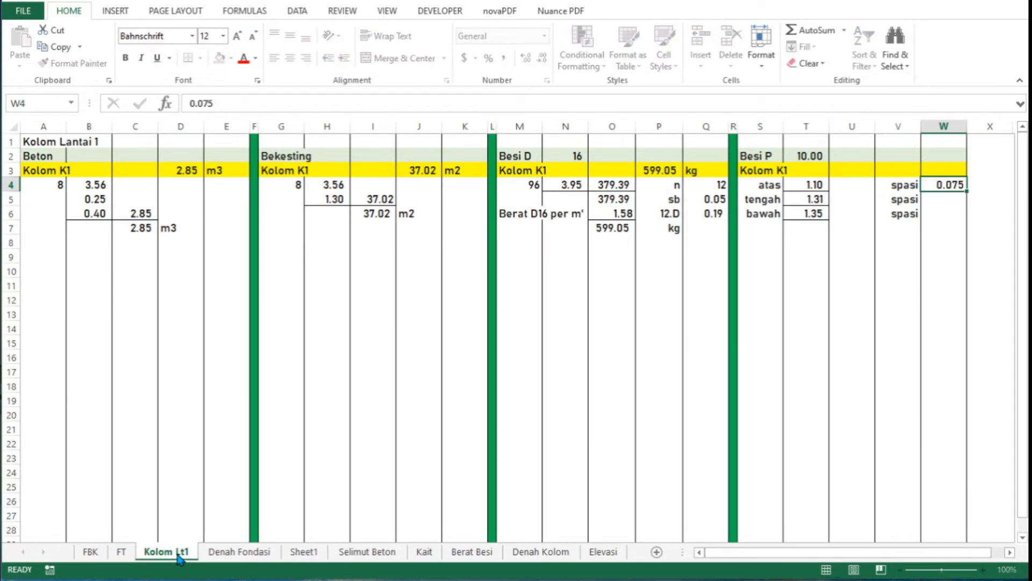
{"action": "key", "text": "Down"}
{"action": "type", "text": "0.15"}
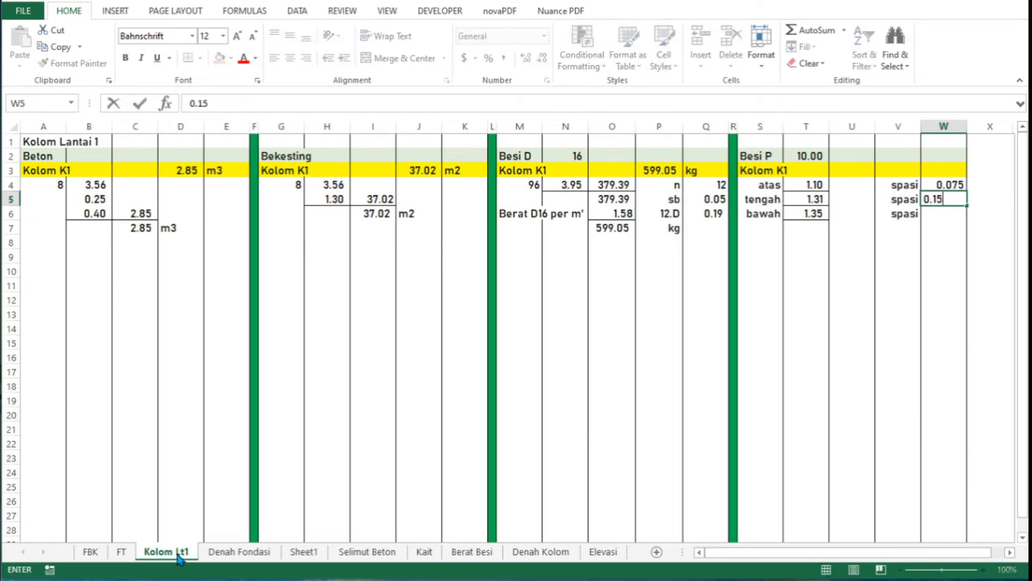
{"action": "key", "text": "Return"}
{"action": "type", "text": "0.07"}
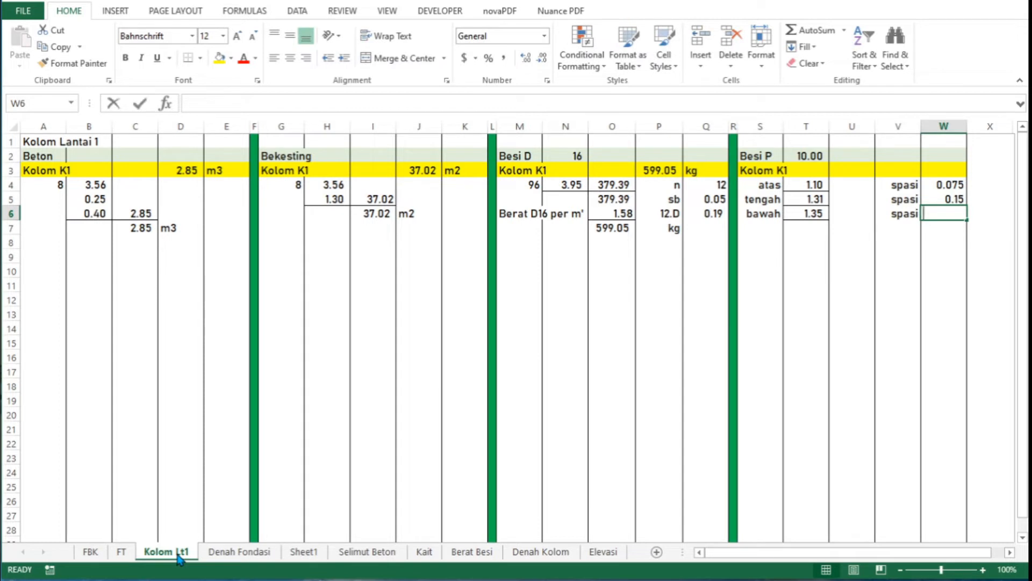
{"action": "type", "text": "5"}
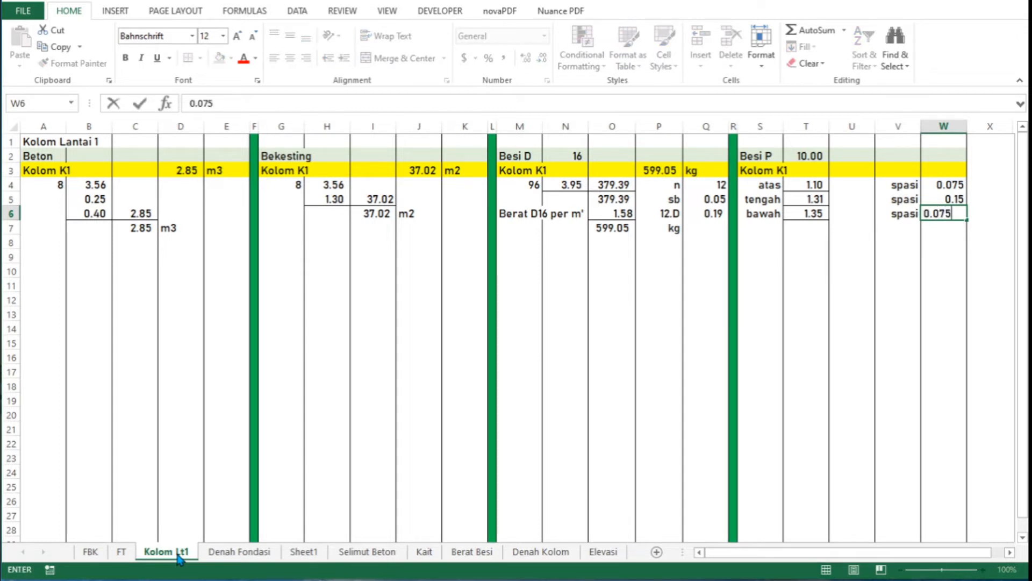
{"action": "key", "text": "Return"}
Step: Review the stirrup spacing entries in W4:W6
{"action": "key", "text": "Up"}
{"action": "key", "text": "Up"}
{"action": "key", "text": "Up"}
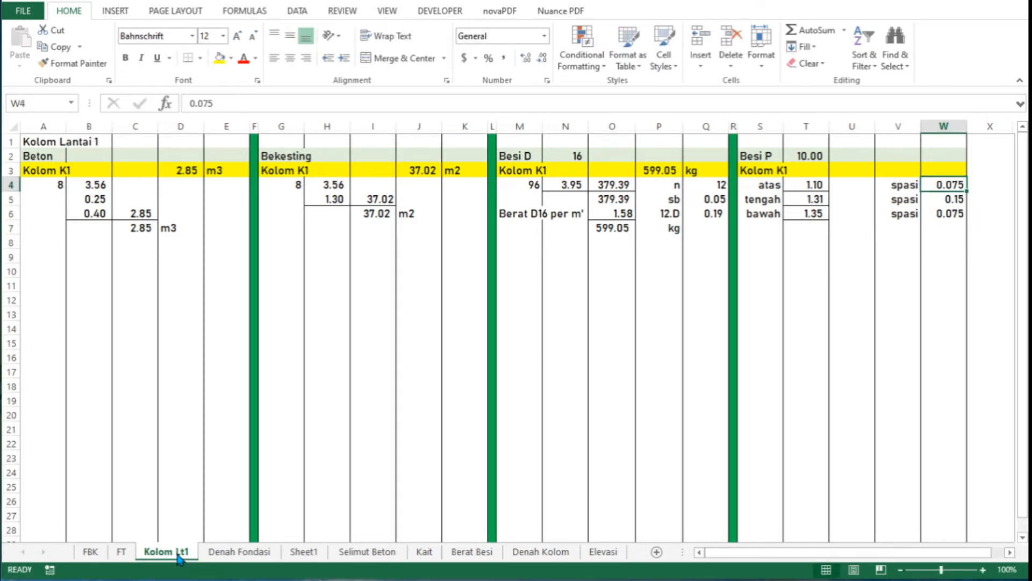
{"action": "key", "text": "Down"}
{"action": "key", "text": "Down"}
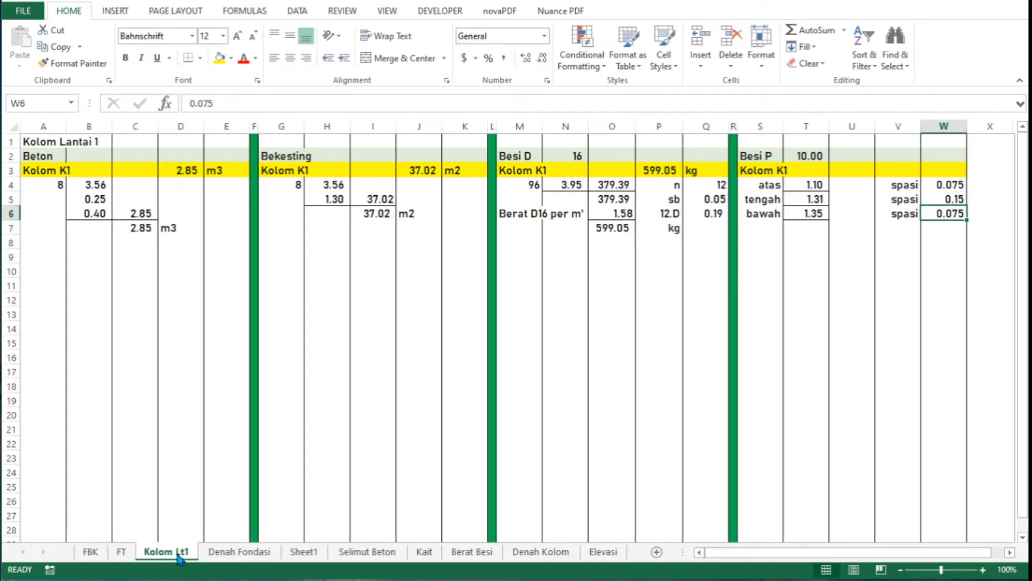
{"action": "key", "text": "Up"}
{"action": "key", "text": "Up"}
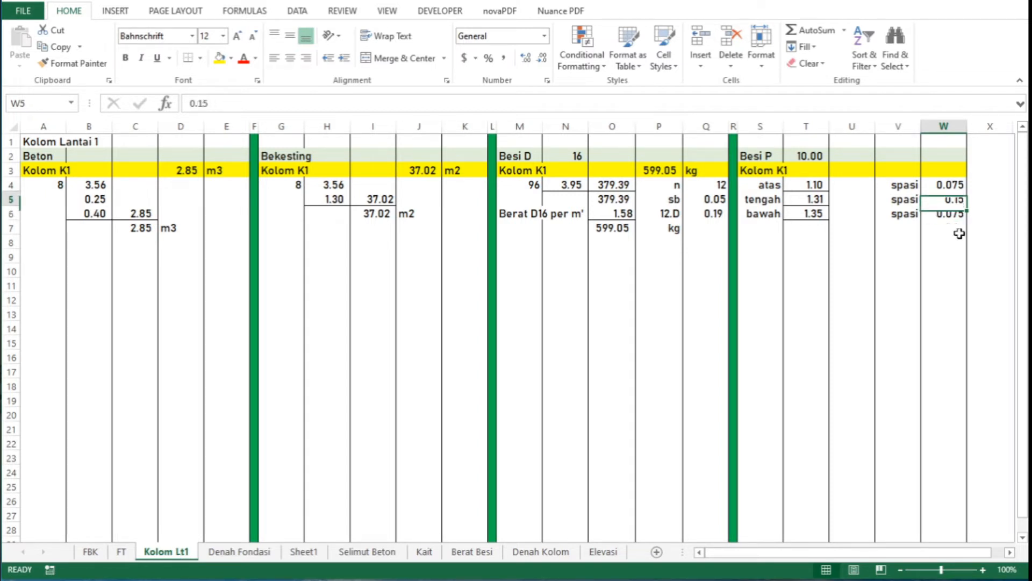
Step: Calculate the atas stirrup count in U4 by dividing zone length by spacing with =T4/W4
{"action": "key", "text": "Left"}
{"action": "key", "text": "Left"}
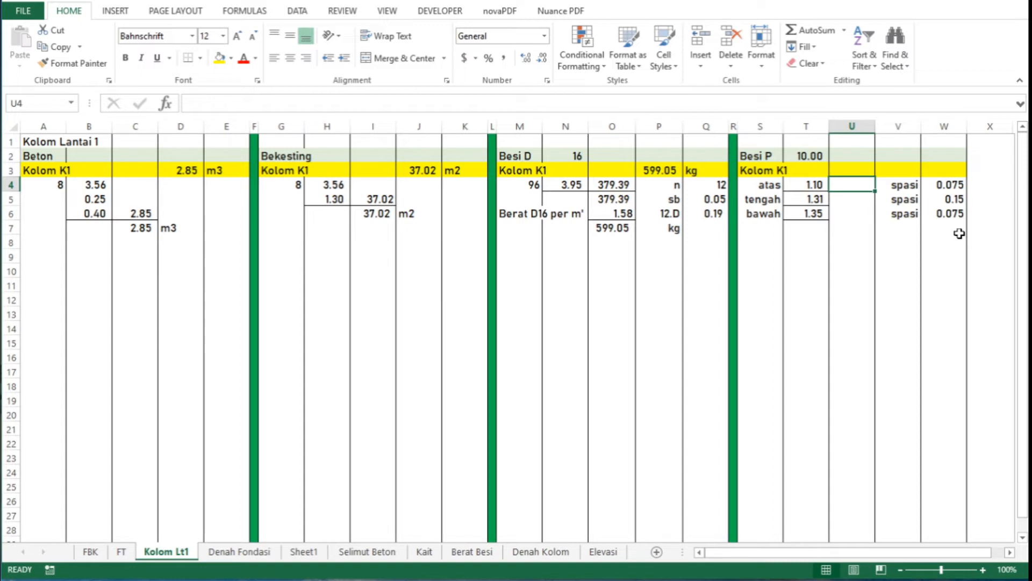
{"action": "type", "text": "="}
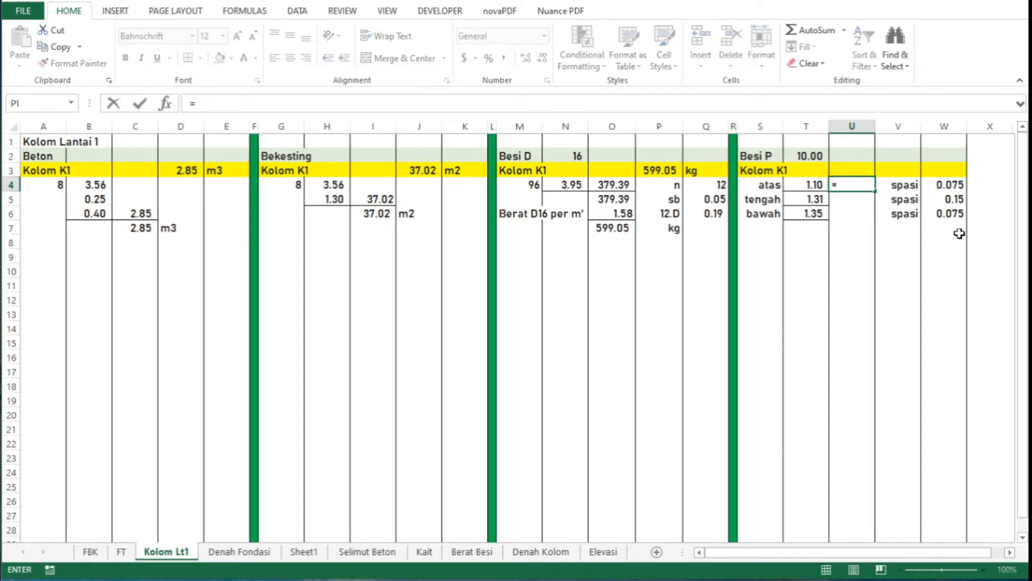
{"action": "left_click", "coordinate": [816, 184]}
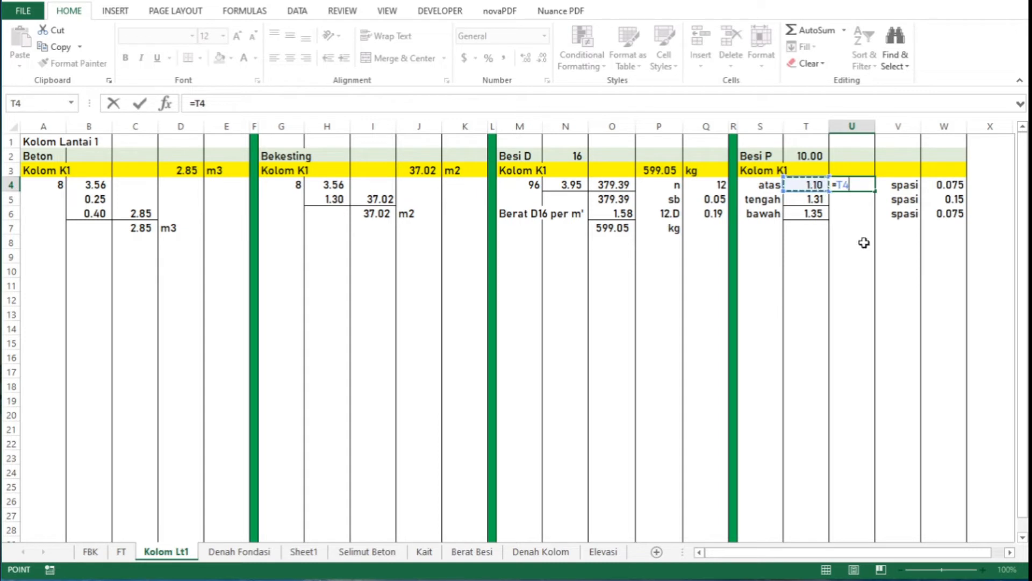
{"action": "type", "text": "/"}
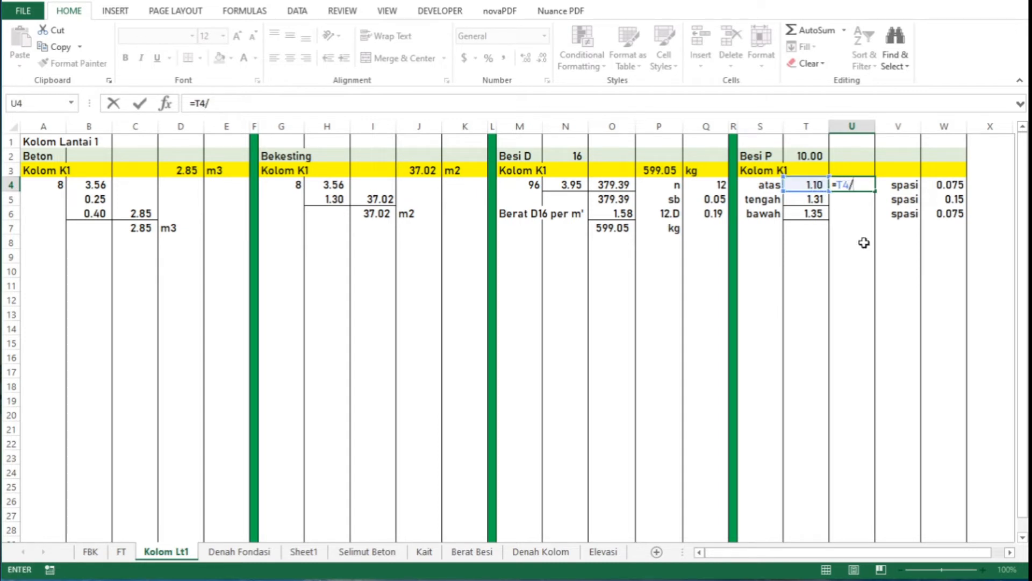
{"action": "left_click", "coordinate": [941, 185]}
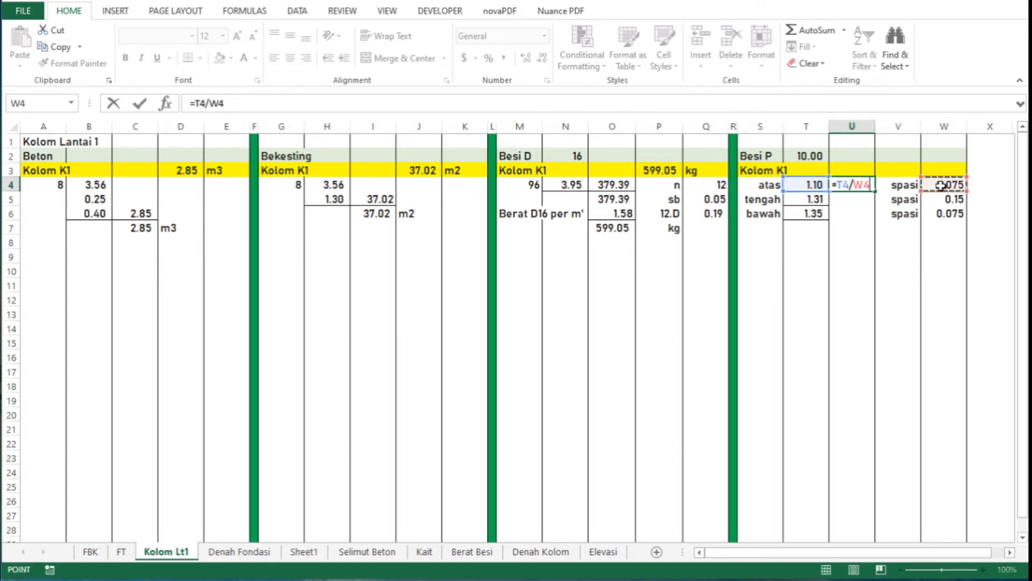
{"action": "key", "text": "Return"}
{"action": "key", "text": "Up"}
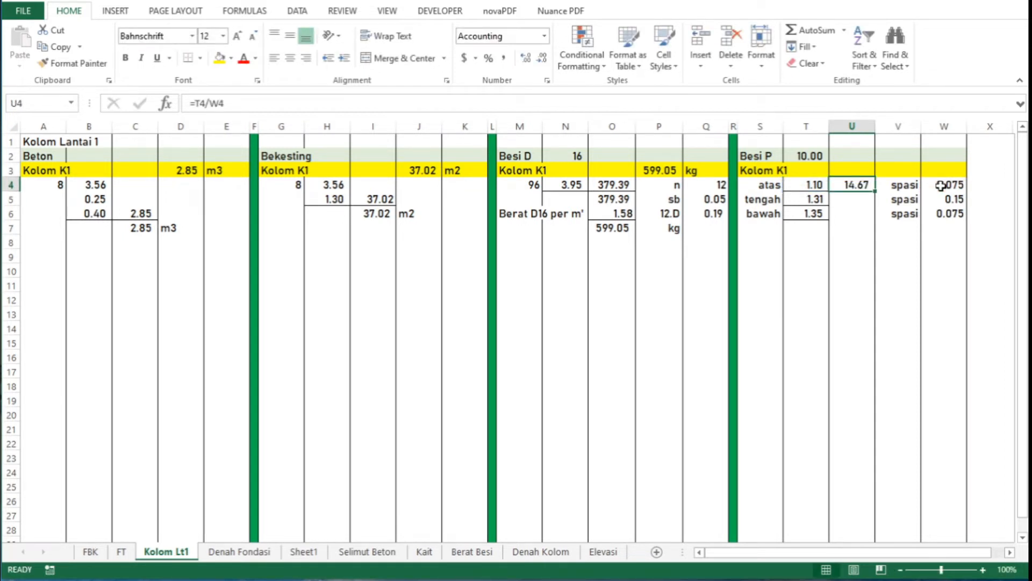
Step: Round the atas stirrup count up to a whole number by changing U4 to =CEILING(T4/W4,1)
{"action": "left_click", "coordinate": [287, 105]}
{"action": "key", "text": "Left"}
{"action": "key", "text": "Left"}
{"action": "key", "text": "Left"}
{"action": "key", "text": "Left"}
{"action": "key", "text": "Left"}
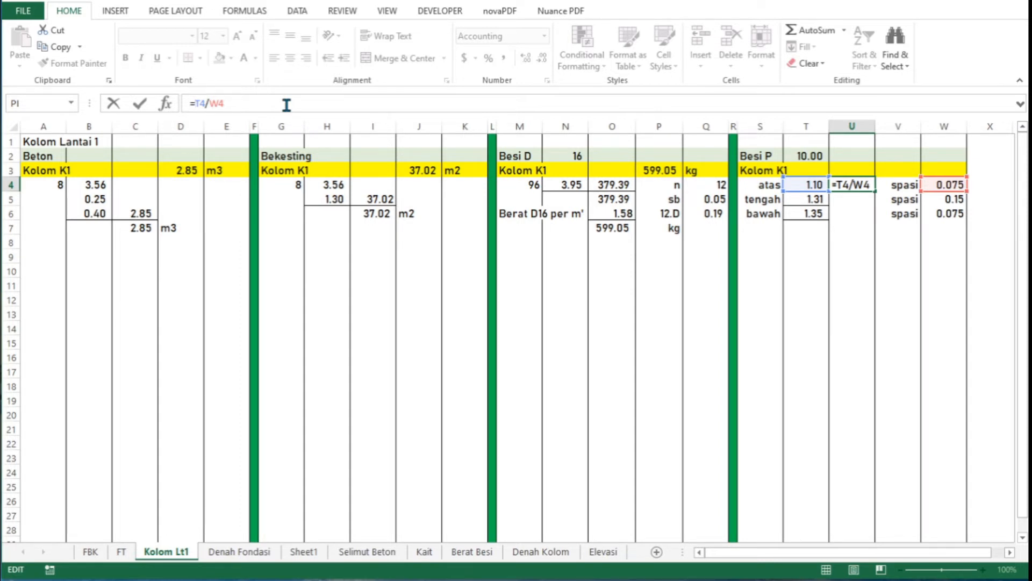
{"action": "type", "text": "ceiling"}
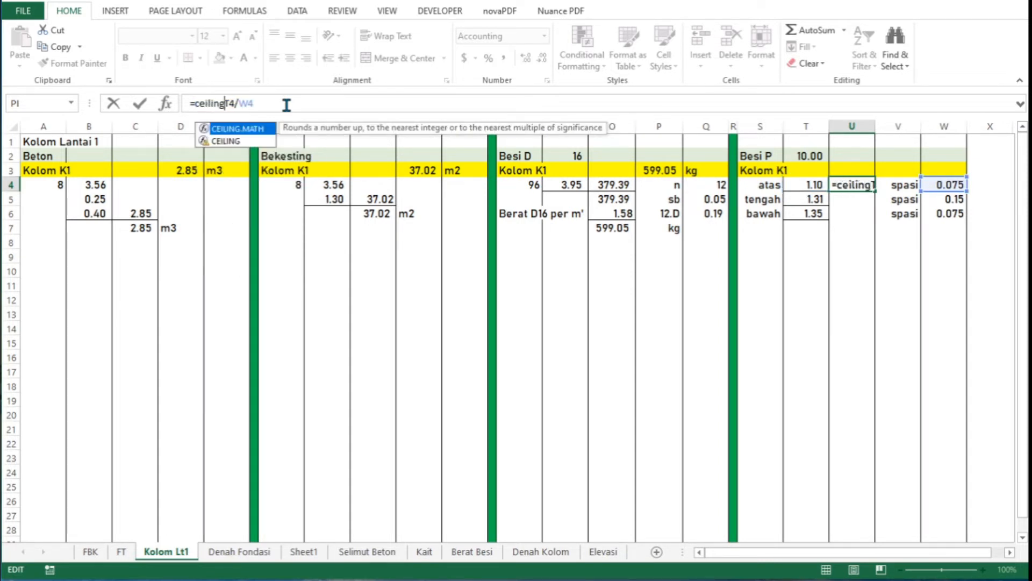
{"action": "type", "text": "("}
{"action": "key", "text": "Right"}
{"action": "key", "text": "Right"}
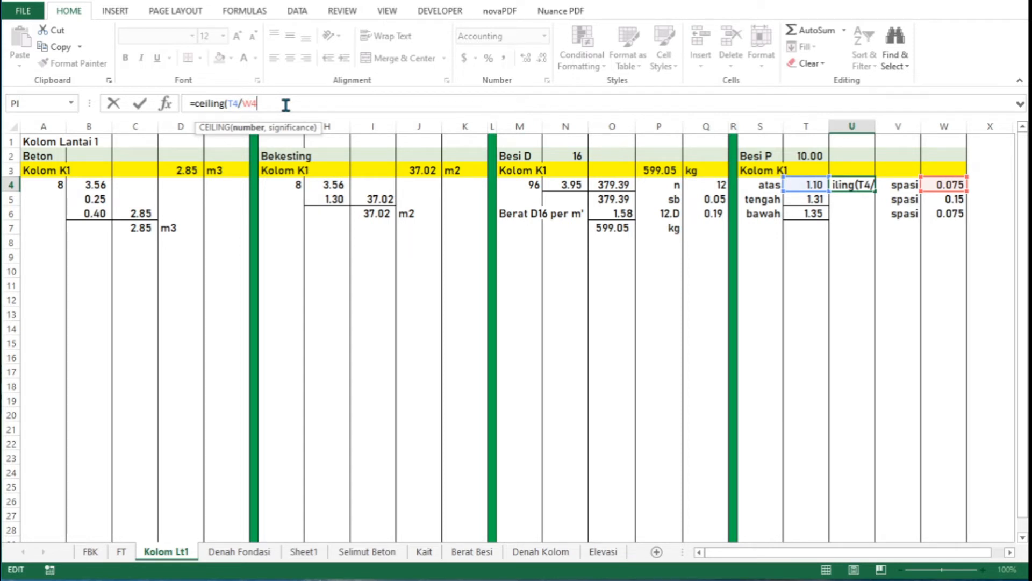
{"action": "type", "text": ",1)"}
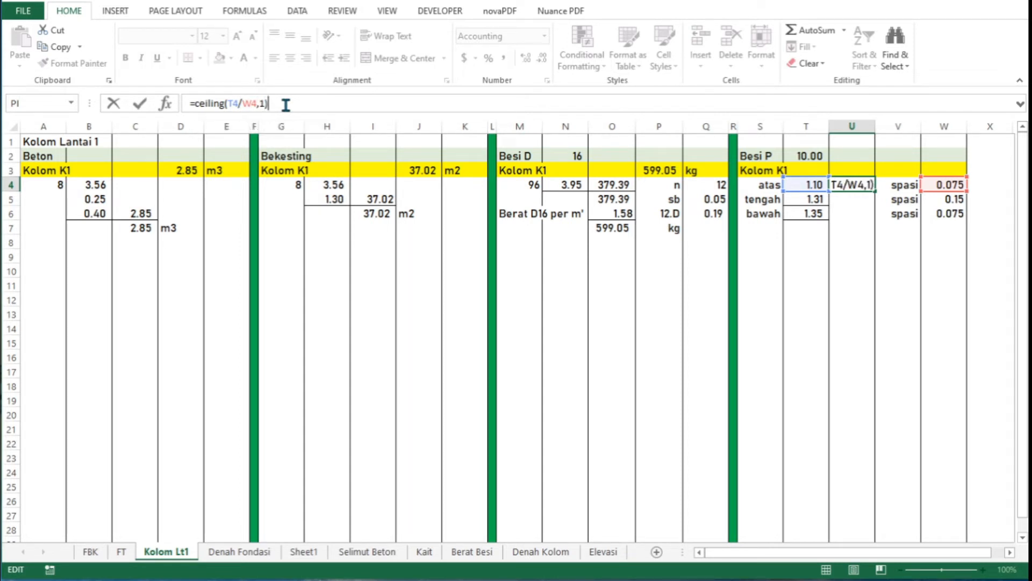
{"action": "key", "text": "ctrl+Return"}
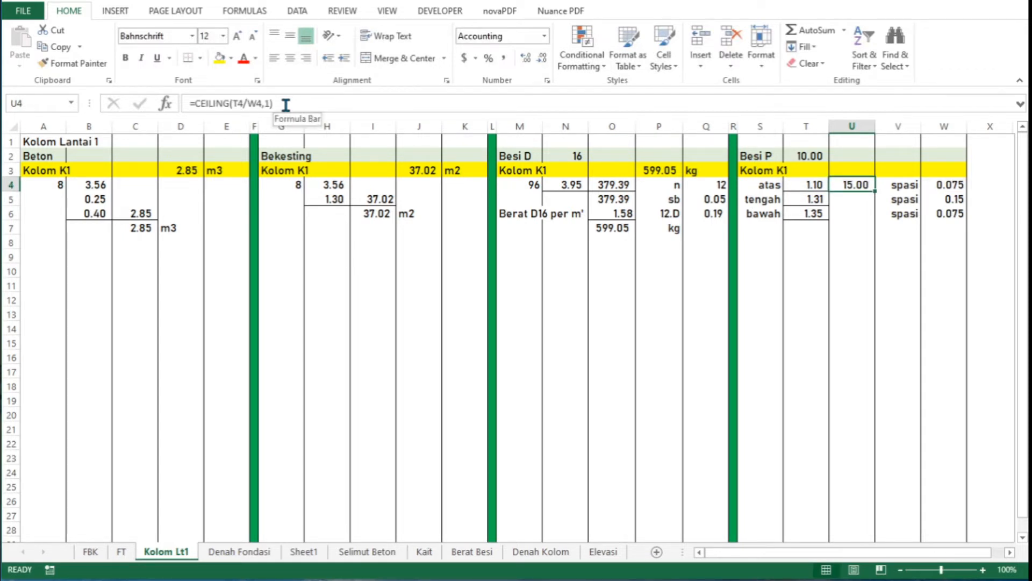
Step: Extend the U4 formula to =CEILING(T4/W4,1)+1 and format the cell with no decimals
{"action": "left_click", "coordinate": [285, 105]}
{"action": "type", "text": "+1"}
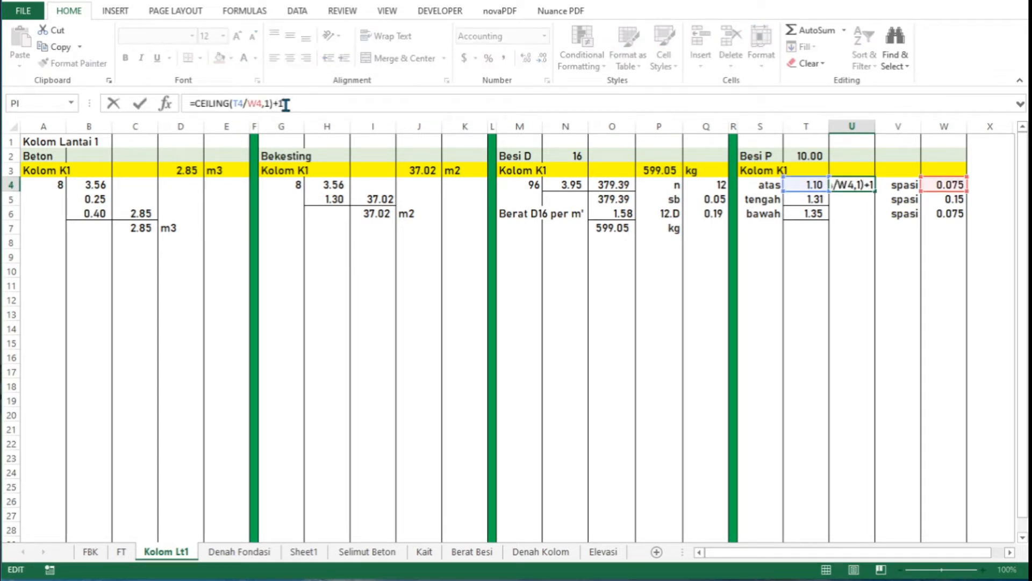
{"action": "key", "text": "ctrl+Return"}
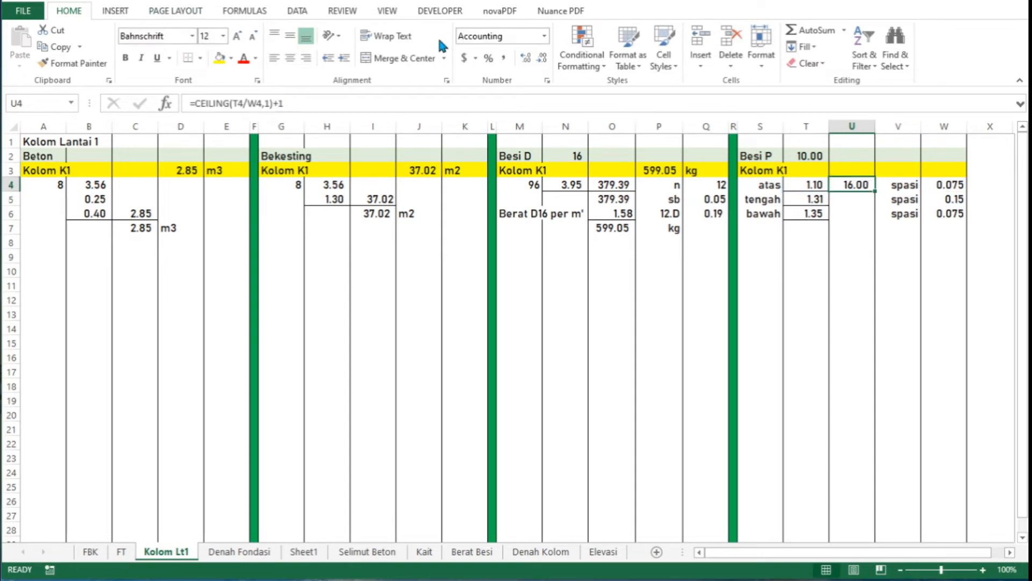
{"action": "left_click", "coordinate": [543, 57]}
{"action": "left_click", "coordinate": [543, 58]}
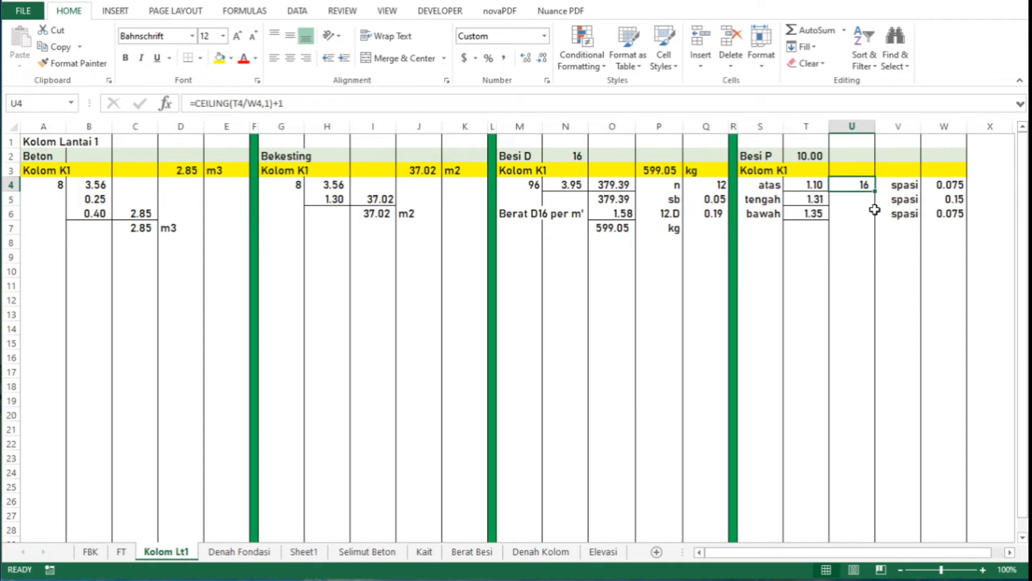
Step: Copy the atas count formula from U4 to U6 for the bawah zone and check its cell references
{"action": "key", "text": "ctrl+c"}
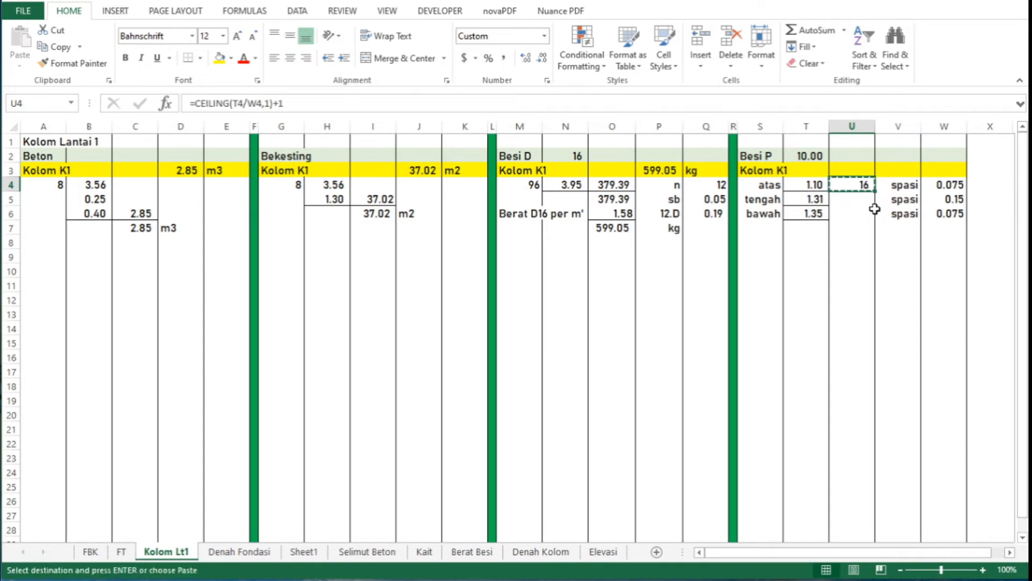
{"action": "key", "text": "Down"}
{"action": "key", "text": "Up"}
{"action": "key", "text": "Down"}
{"action": "key", "text": "Down"}
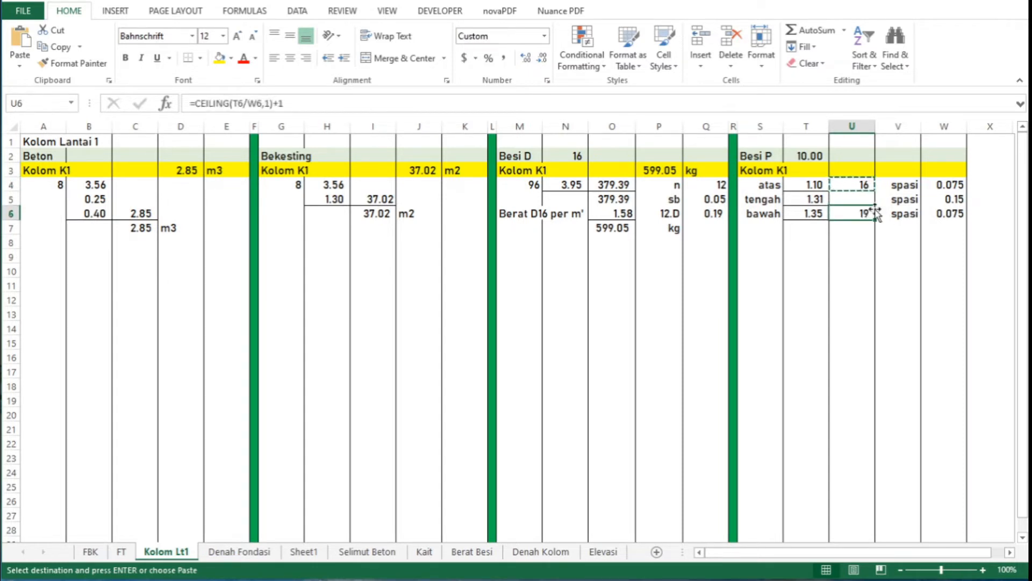
{"action": "key", "text": "Down"}
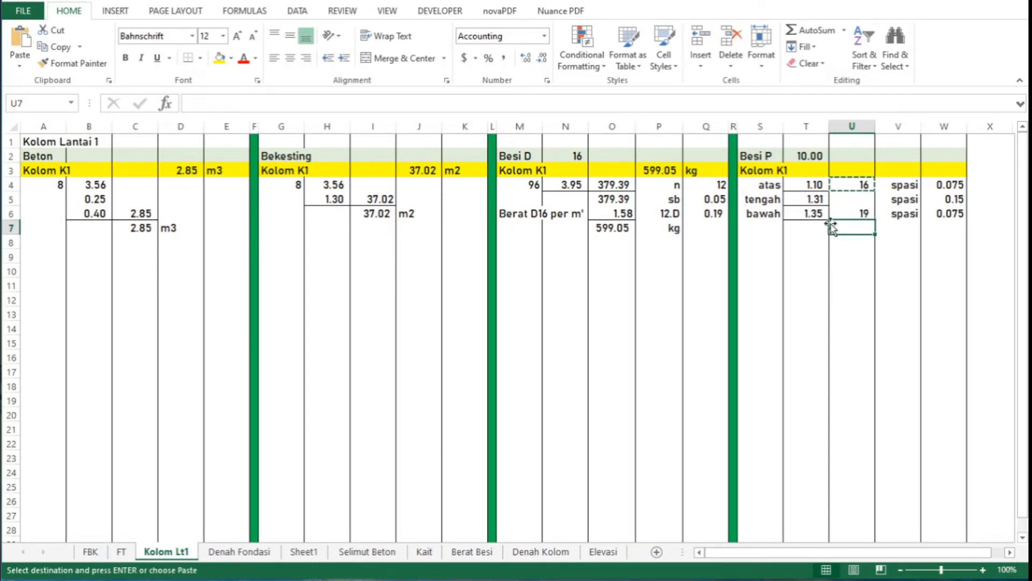
{"action": "key", "text": "Up"}
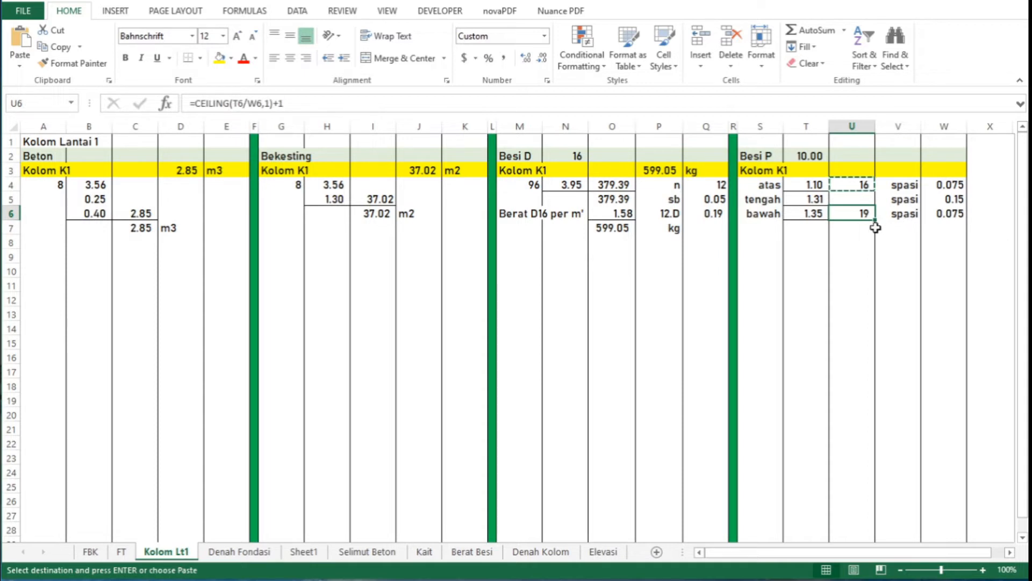
{"action": "key", "text": "F2"}
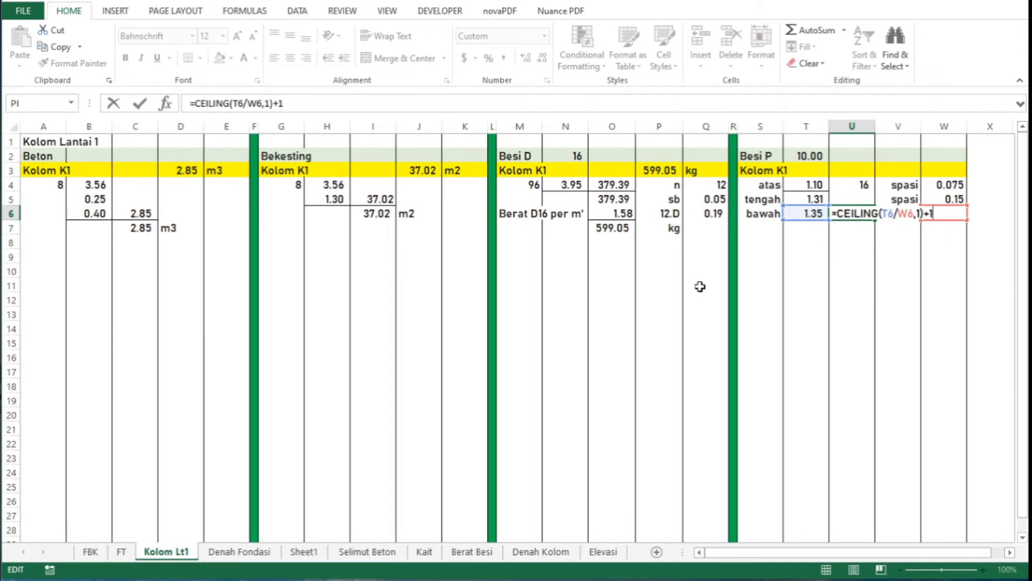
{"action": "key", "text": "ctrl+Return"}
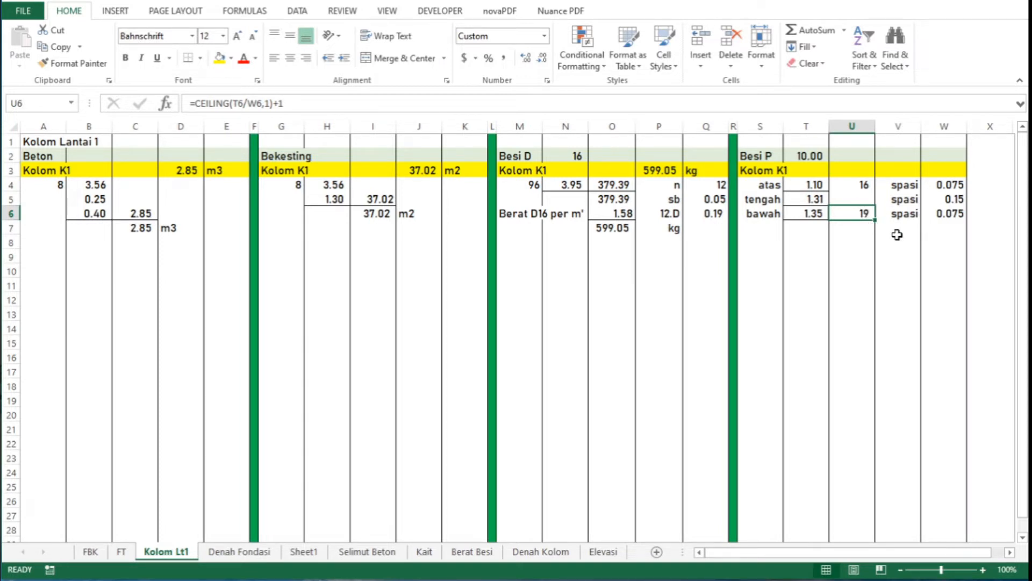
Step: Copy the bawah count formula from U6 to U5 and change the tengah formula to =CEILING(T5/W5,1)-1
{"action": "key", "text": "ctrl+c"}
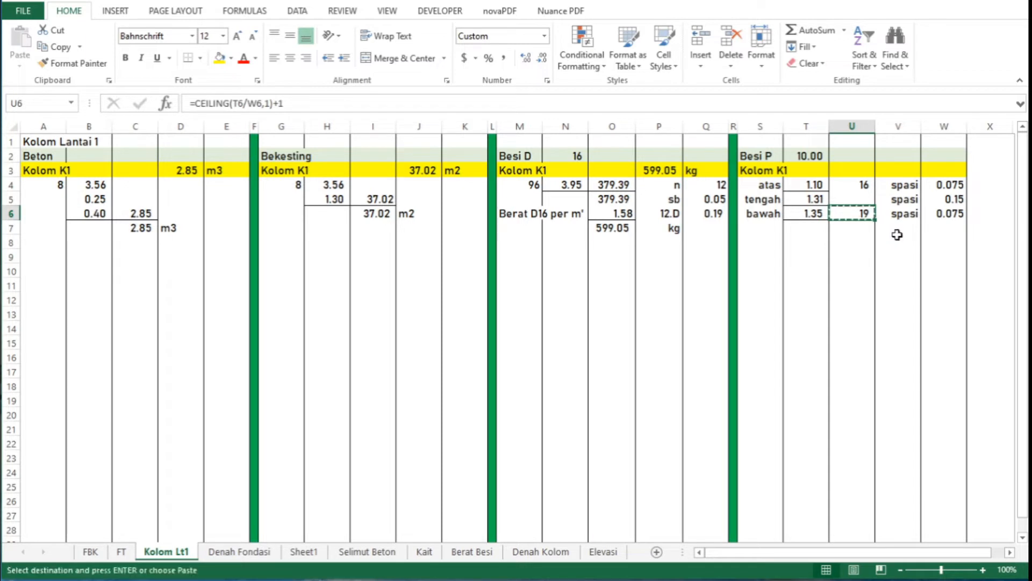
{"action": "key", "text": "Up"}
{"action": "key", "text": "Return"}
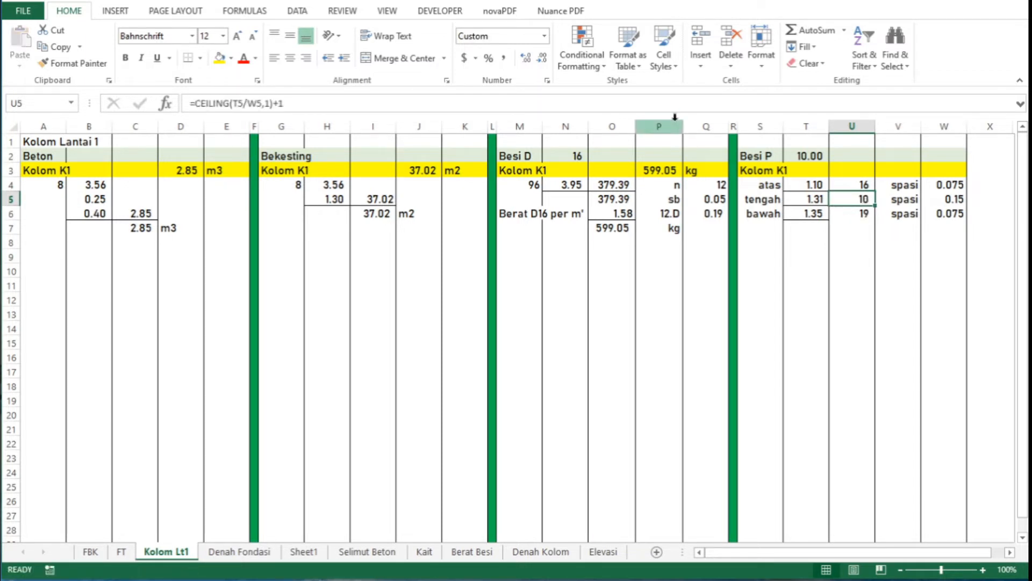
{"action": "left_click", "coordinate": [682, 105]}
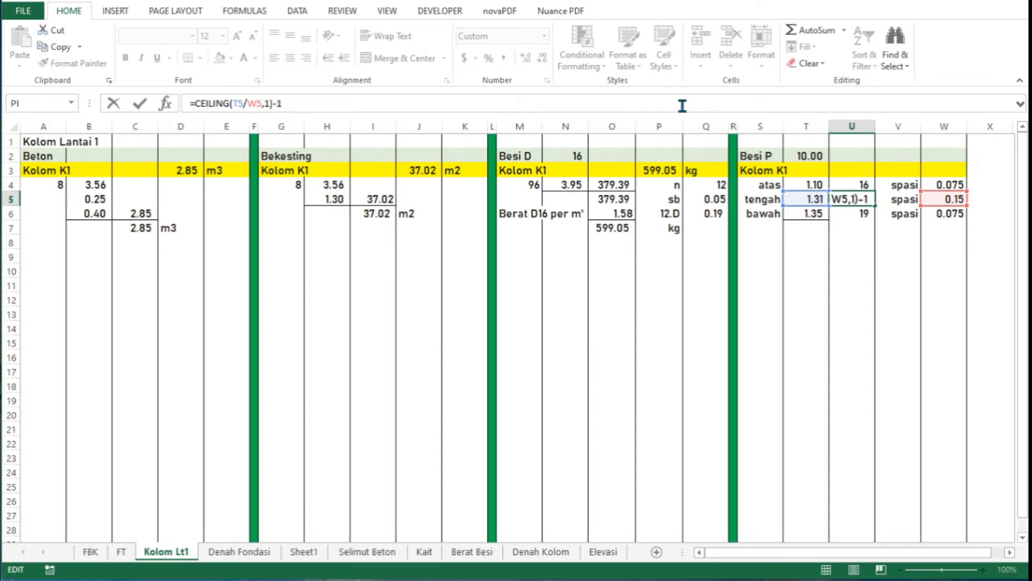
{"action": "key", "text": "Return"}
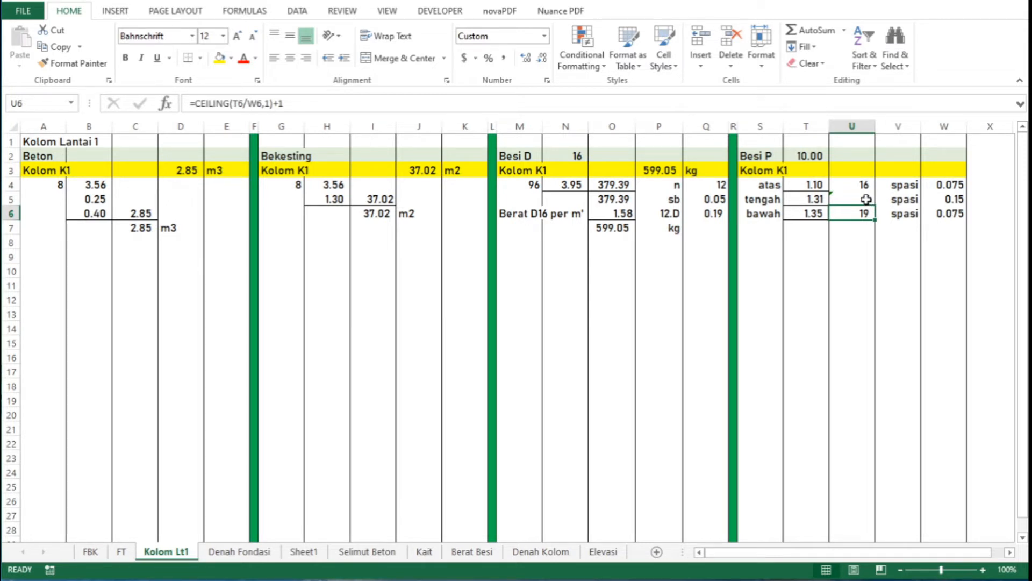
{"action": "key", "text": "Down"}
{"action": "key", "text": "Down"}
{"action": "key", "text": "Up"}
{"action": "key", "text": "Up"}
{"action": "key", "text": "Up"}
{"action": "key", "text": "Up"}
{"action": "key", "text": "Down"}
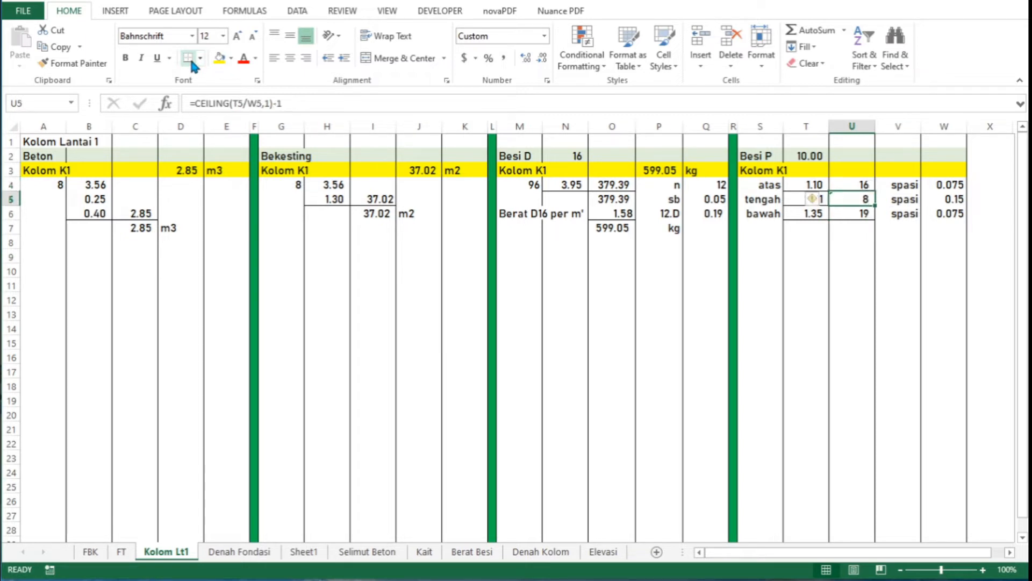
Step: Total the stirrup counts U4:U6 with a SUM formula in cell U7 and show it without decimals
{"action": "key", "text": "Down"}
{"action": "key", "text": "Down"}
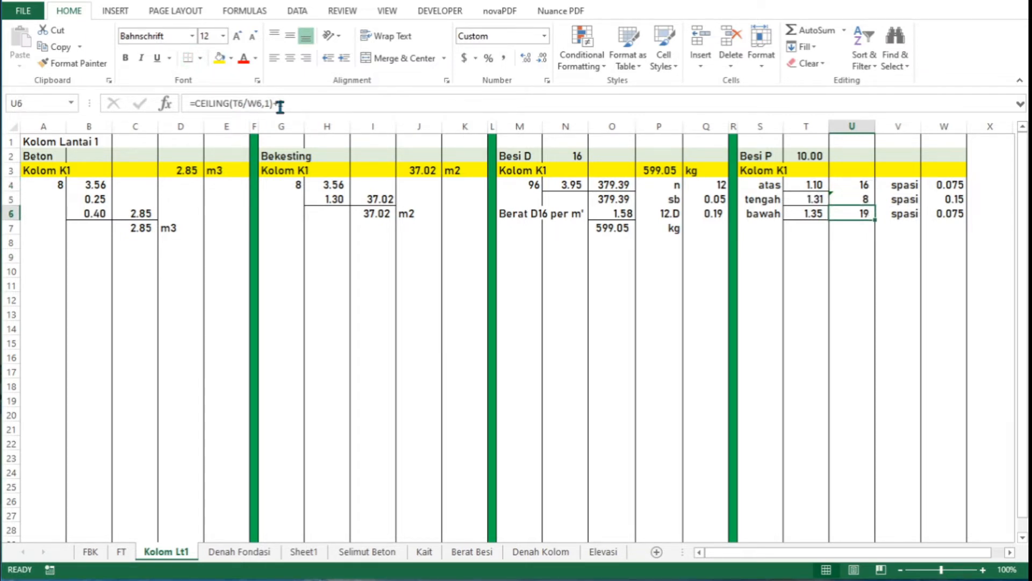
{"action": "type", "text": "=sum("}
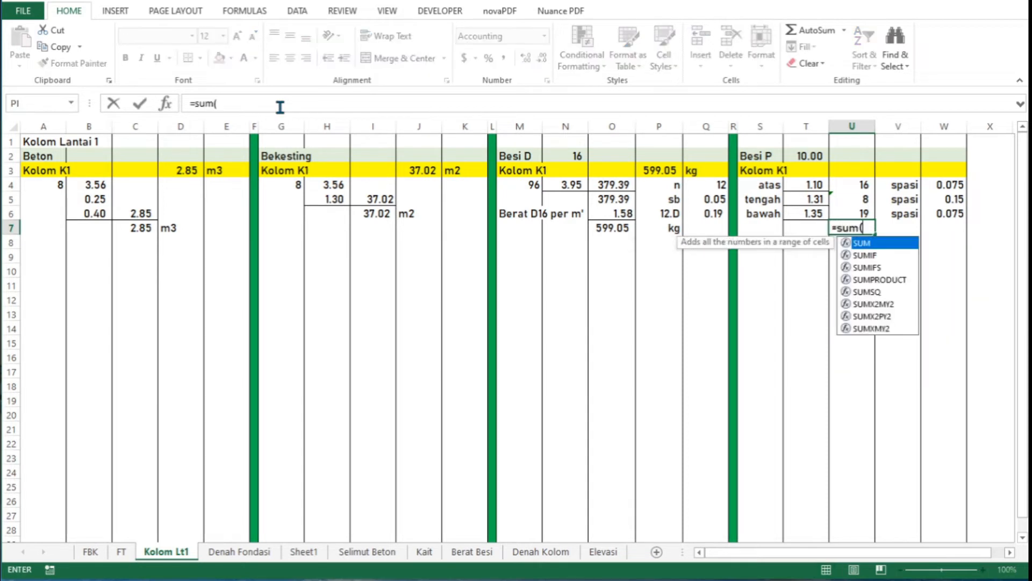
{"action": "key", "text": "Up"}
{"action": "key", "text": "Up"}
{"action": "key", "text": "Up"}
{"action": "key", "text": "shift+Down"}
{"action": "key", "text": "shift+Down"}
{"action": "key", "text": "Return"}
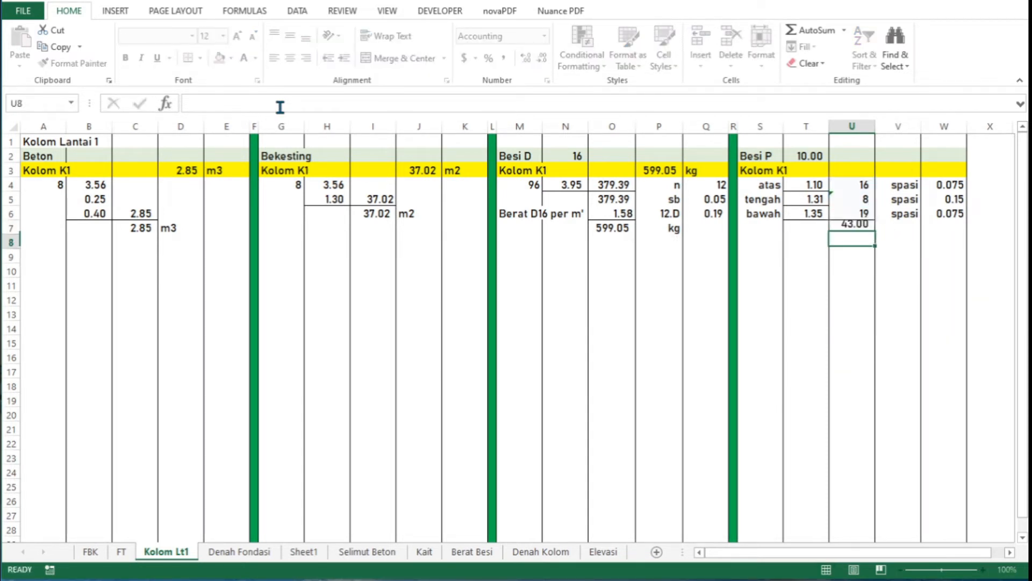
{"action": "key", "text": "Up"}
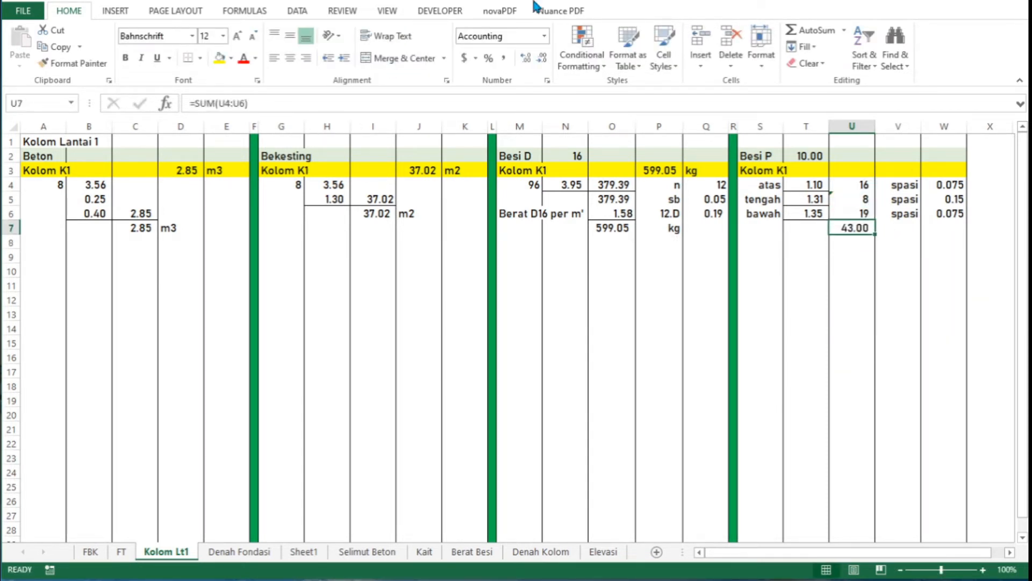
{"action": "left_click", "coordinate": [543, 58]}
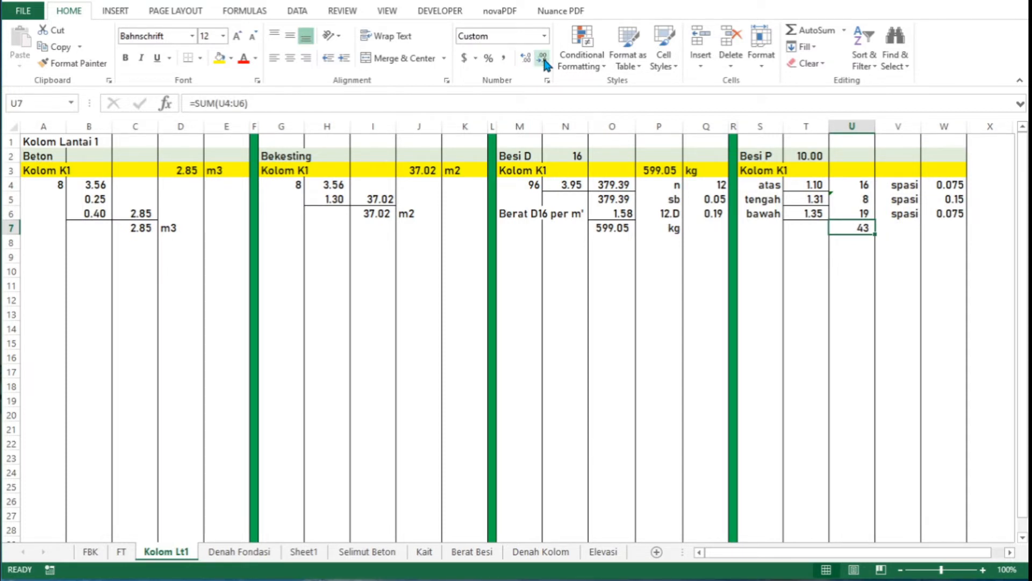
Step: Calculate the total number of stirrups in cell S8 with the formula =$A4*U7
{"action": "key", "text": "Down"}
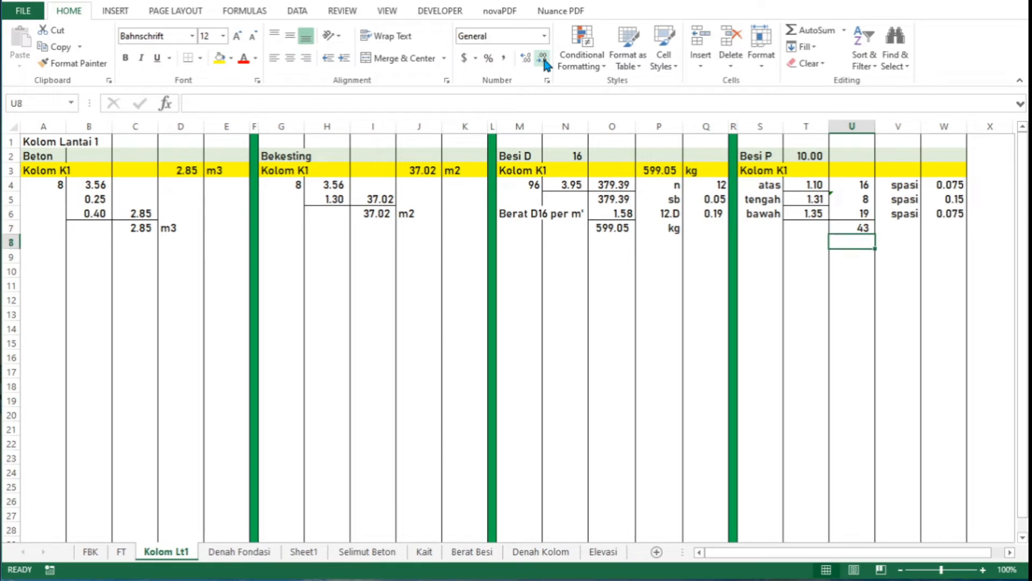
{"action": "key", "text": "Left"}
{"action": "key", "text": "Left"}
{"action": "type", "text": "="}
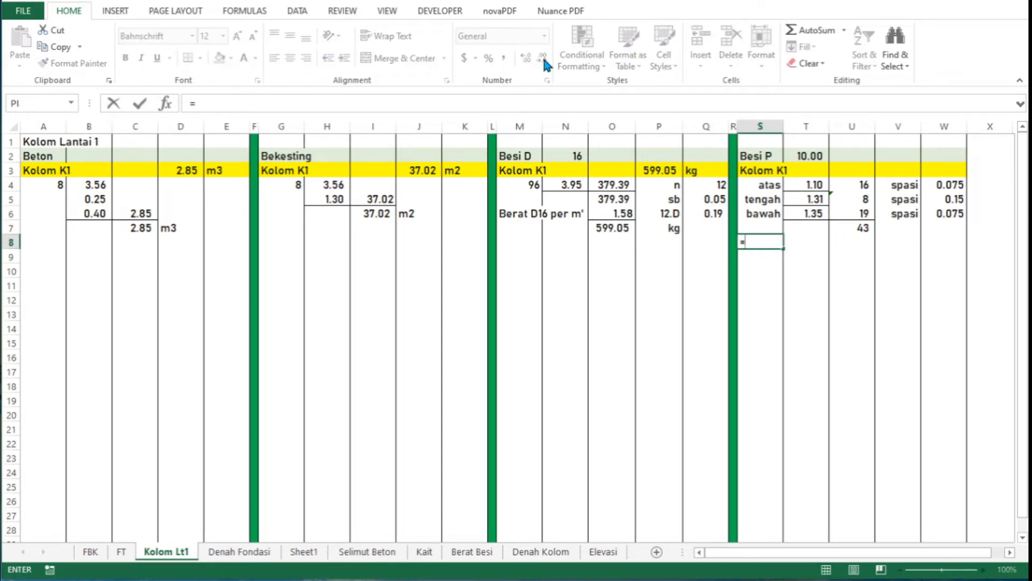
{"action": "left_click", "coordinate": [57, 186]}
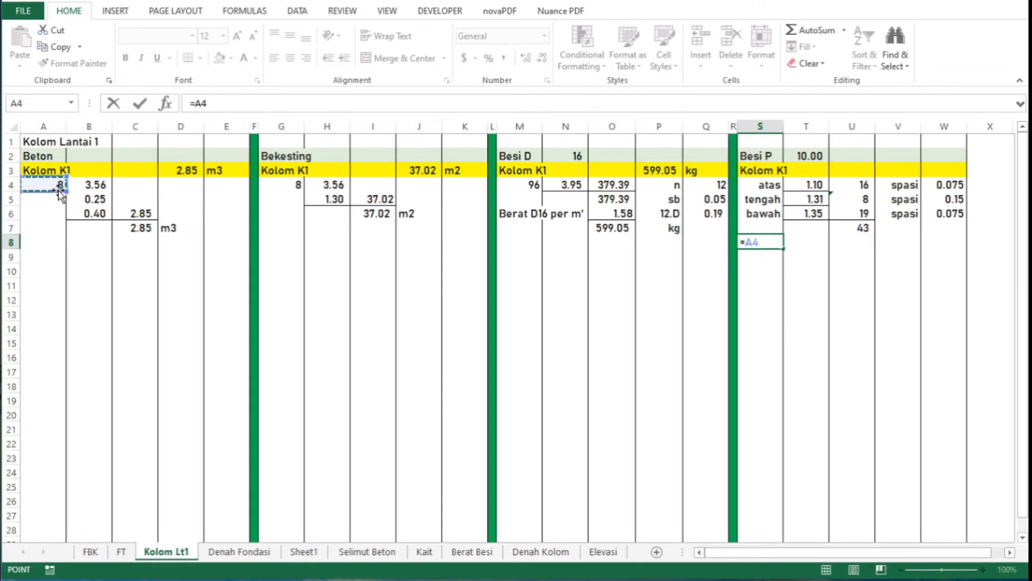
{"action": "key", "text": "F4"}
{"action": "key", "text": "F4"}
{"action": "key", "text": "F4"}
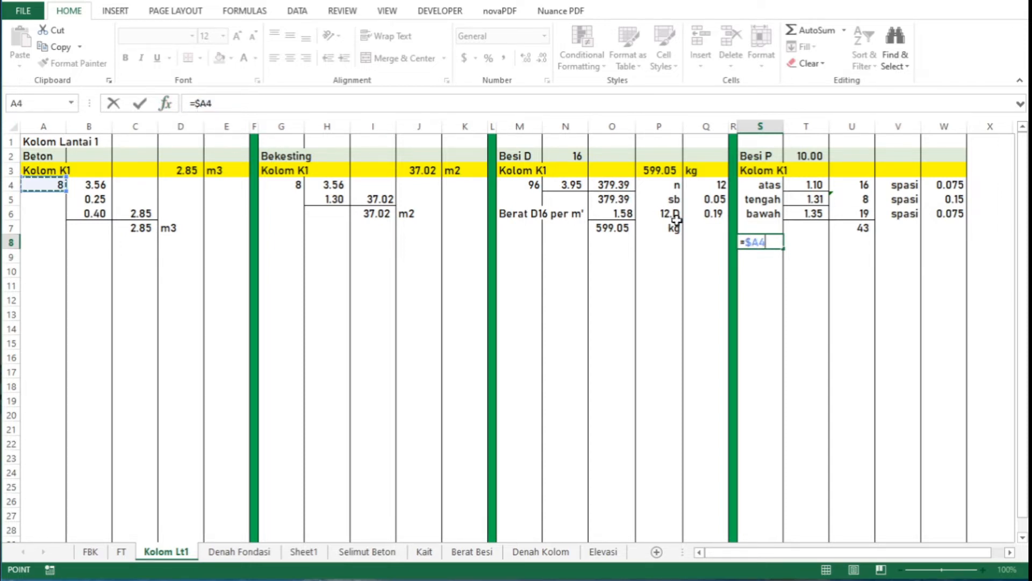
{"action": "type", "text": "*"}
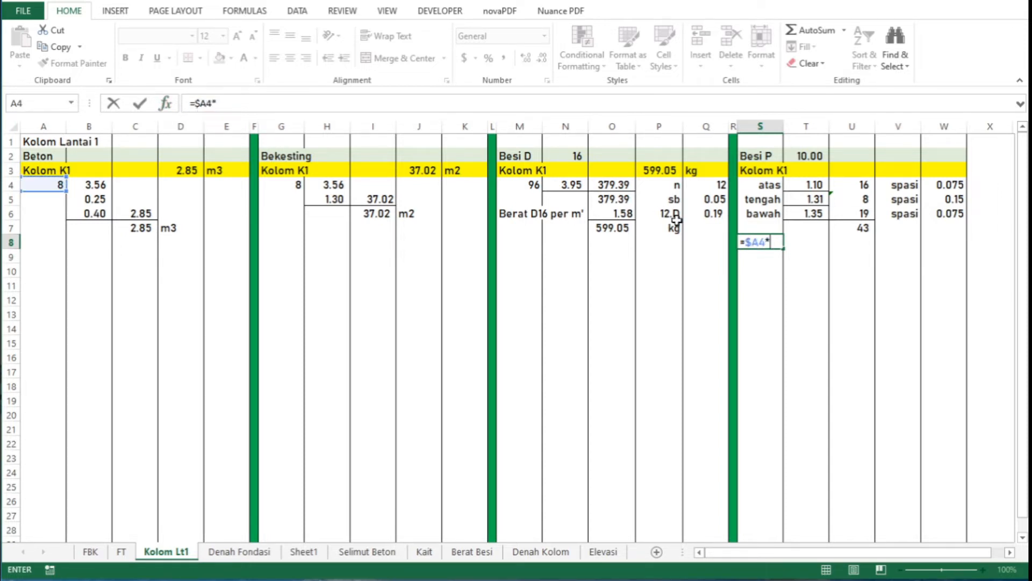
{"action": "left_click", "coordinate": [866, 229]}
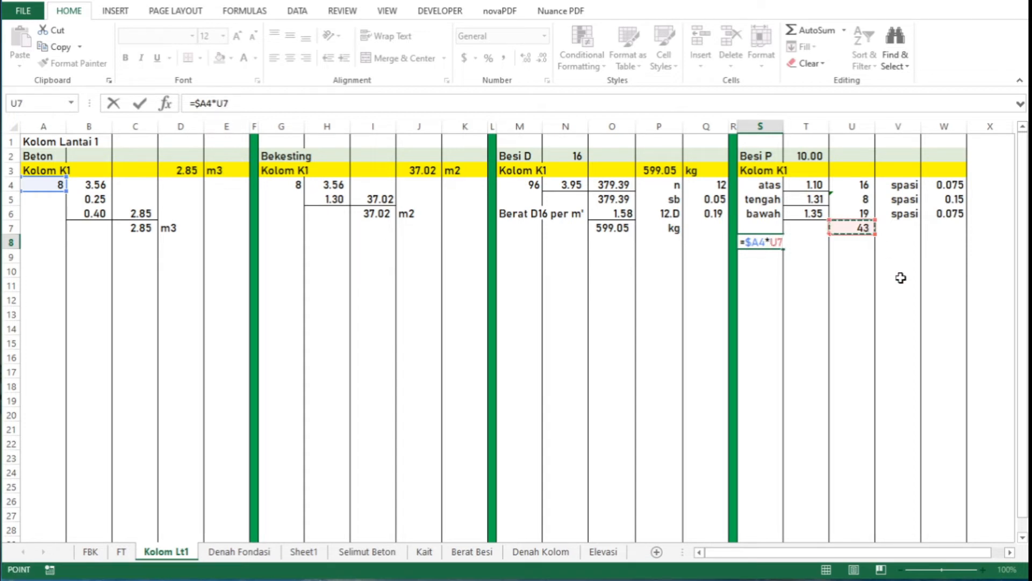
{"action": "key", "text": "Return"}
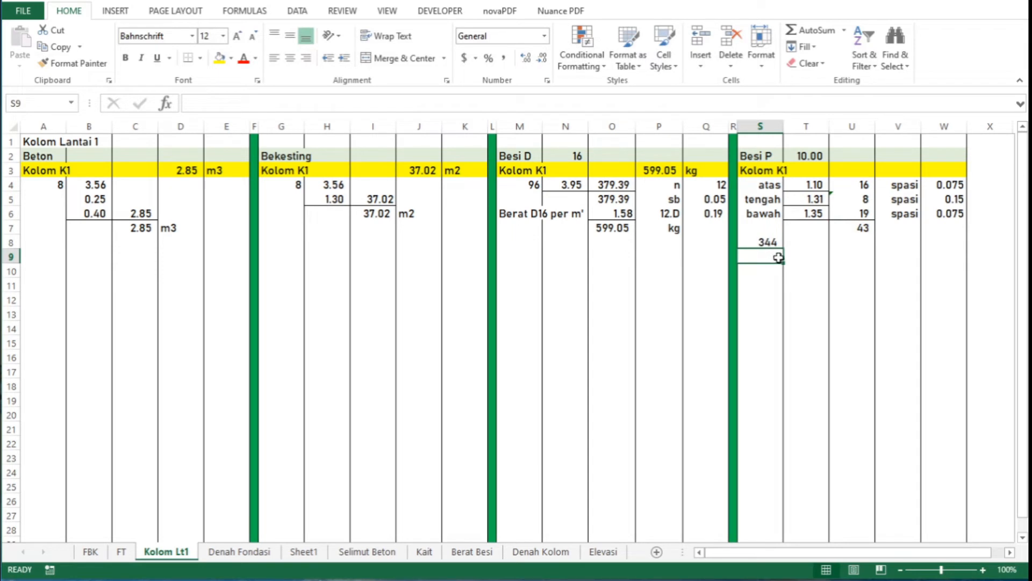
Step: Examine the column section drawing and stirrup schedule on the Denah Kolom sheet and the concrete cover table on the Selimut Beton sheet
{"action": "key", "text": "Up"}
{"action": "key", "text": "Right"}
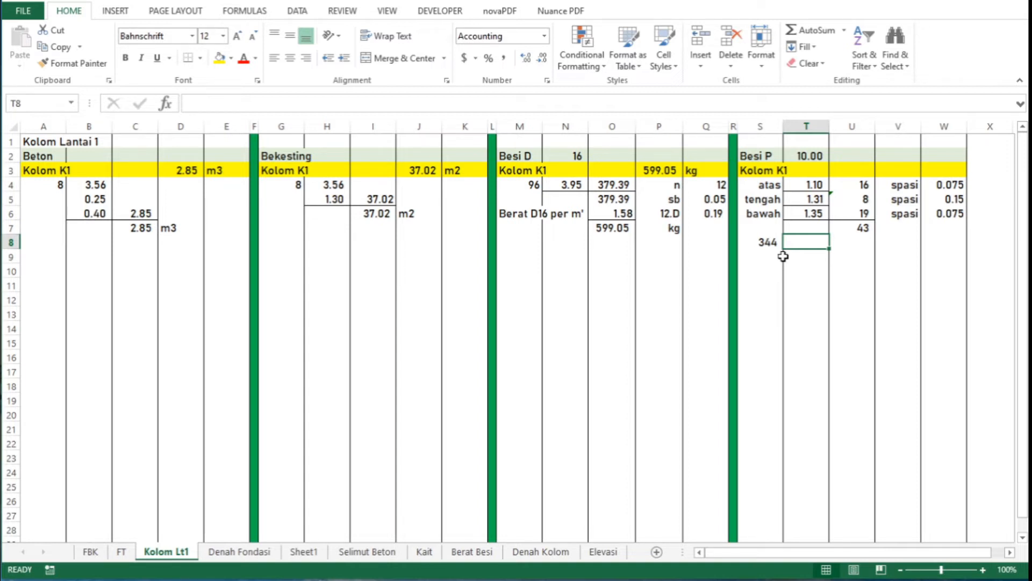
{"action": "left_click", "coordinate": [562, 552]}
{"action": "scroll", "coordinate": [574, 532], "scroll_direction": "down", "scroll_amount": 2}
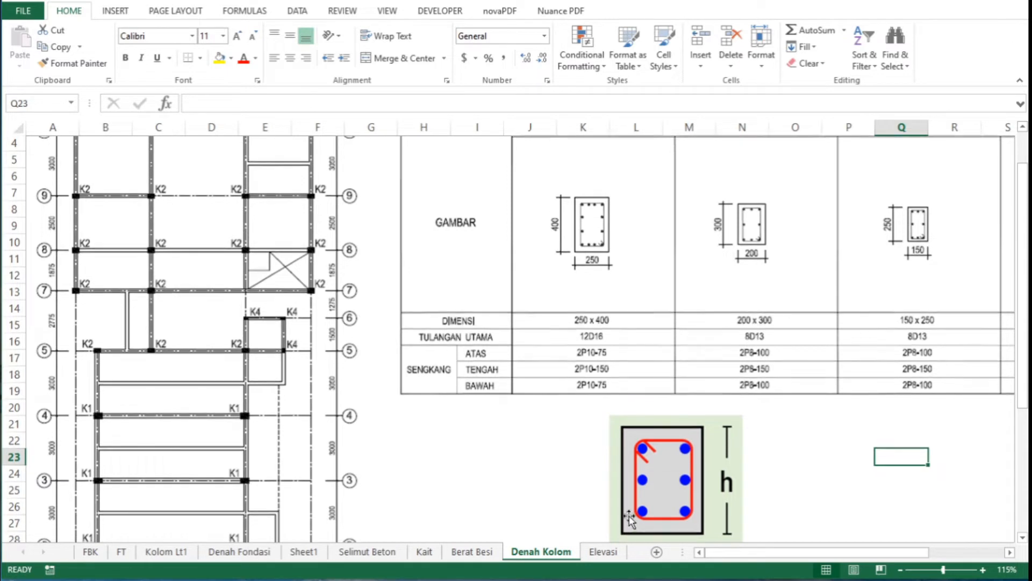
{"action": "scroll", "coordinate": [630, 519], "scroll_direction": "down", "scroll_amount": 1}
{"action": "scroll", "coordinate": [630, 519], "scroll_direction": "down", "scroll_amount": 1}
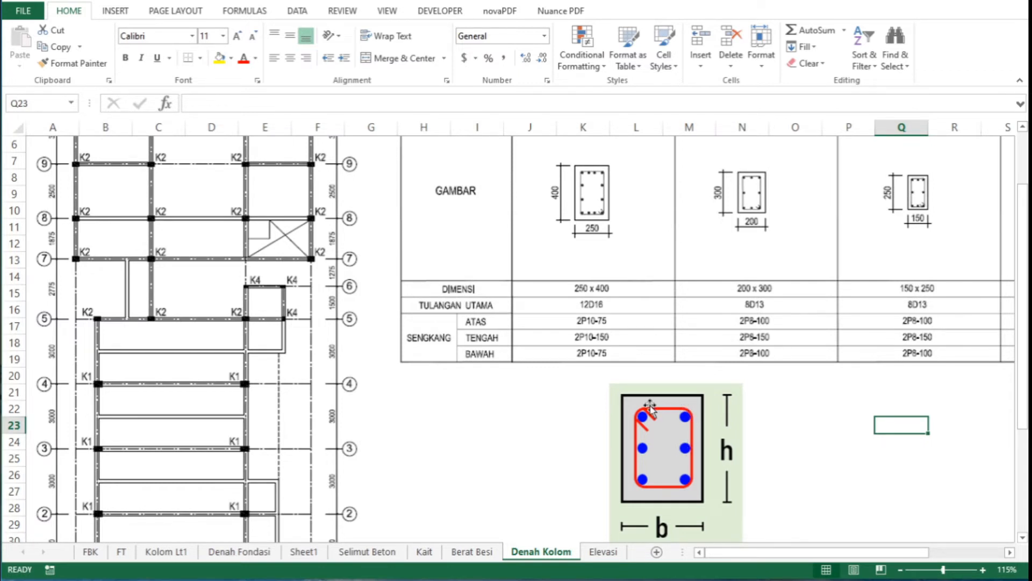
{"action": "left_click", "coordinate": [774, 440]}
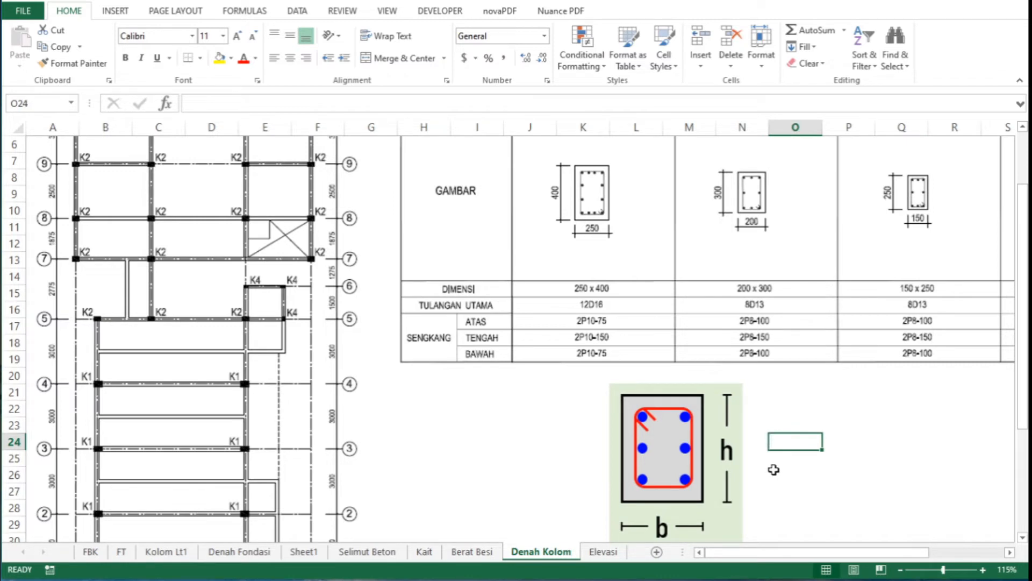
{"action": "left_click", "coordinate": [370, 552]}
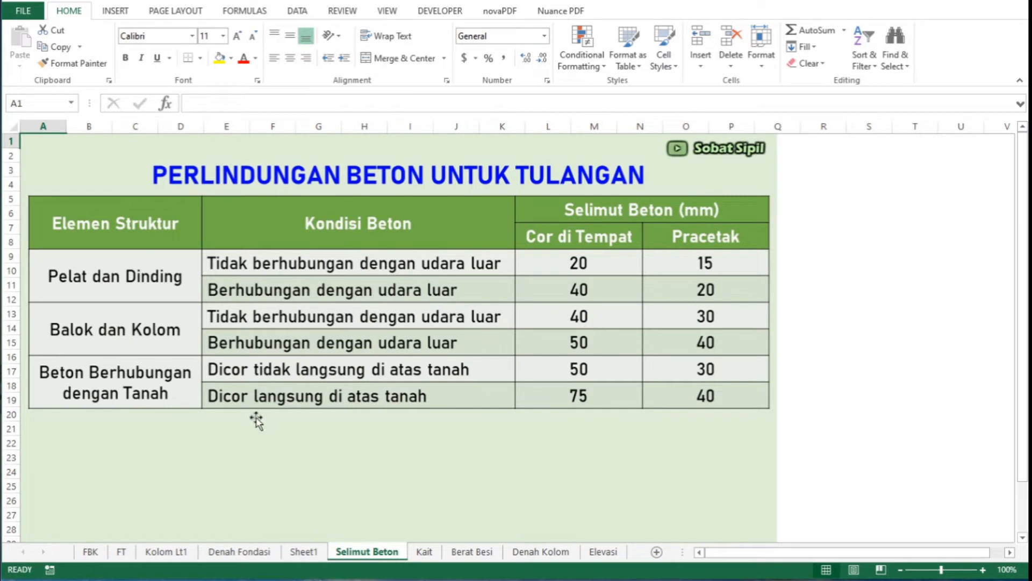
Step: On the Kolom Lt1 sheet, enter a right-aligned label "sb" in V7 with the concrete cover value 0.04 in W7
{"action": "left_click", "coordinate": [183, 553]}
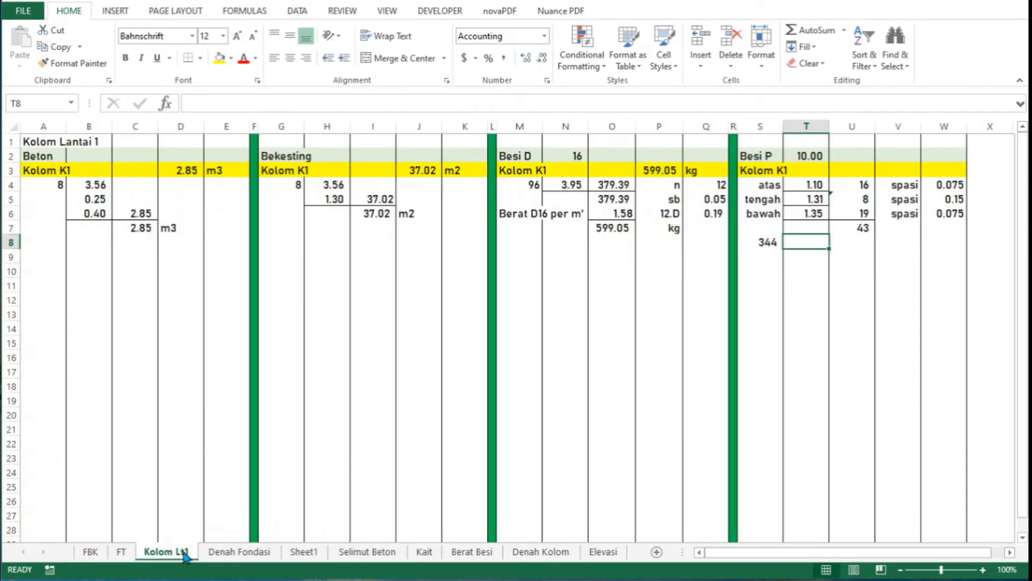
{"action": "left_click", "coordinate": [901, 227]}
{"action": "type", "text": "sb"}
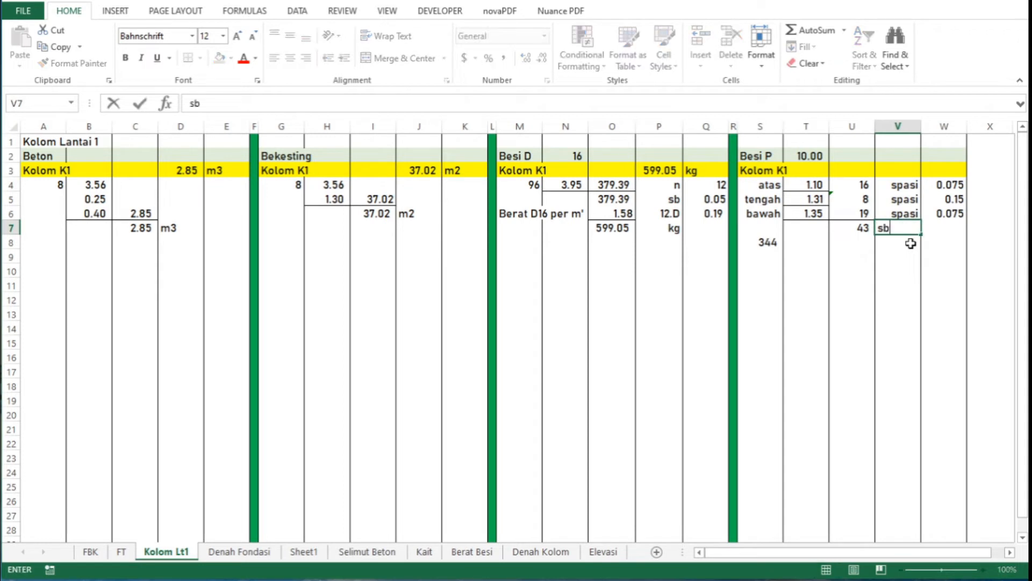
{"action": "key", "text": "Tab"}
{"action": "type", "text": "0."}
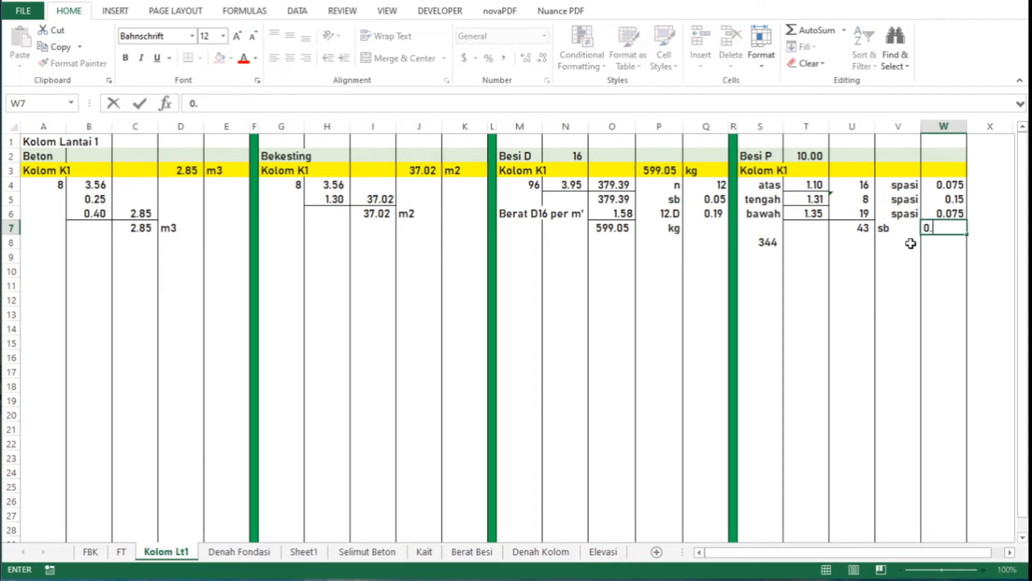
{"action": "key", "text": "Left"}
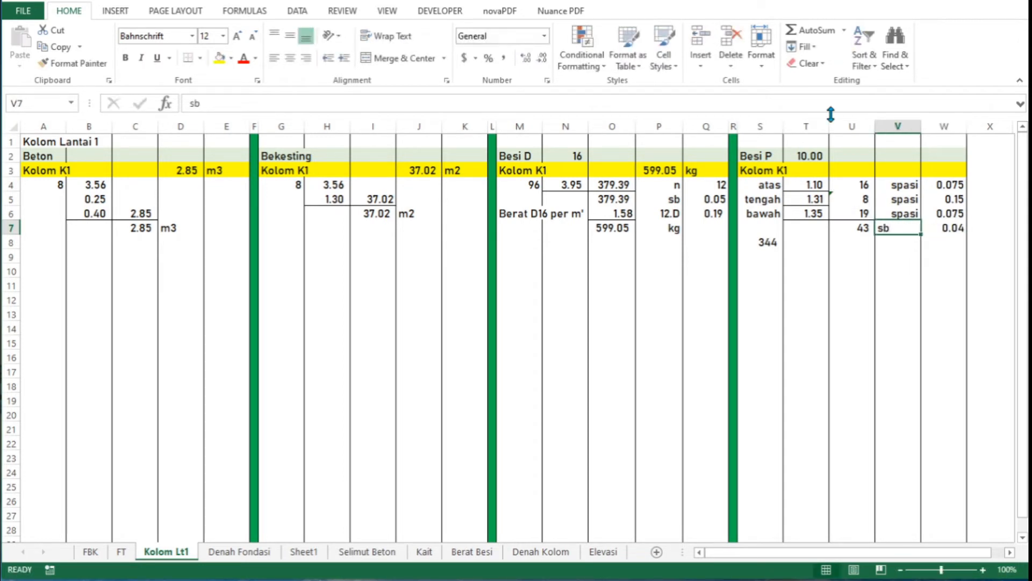
{"action": "left_click", "coordinate": [307, 66]}
{"action": "key", "text": "Down"}
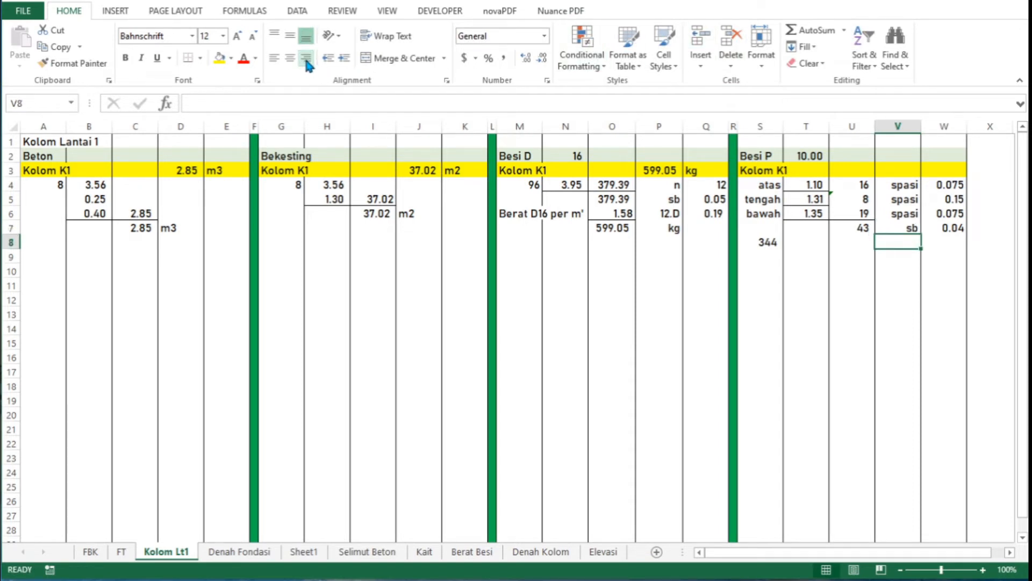
Step: Consult the hook table on the Kait sheet and calculate the length per stirrup in Kolom Lt1 cell T8 with =2*(B5+B6-4*W7+0.075)
{"action": "key", "text": "Left"}
{"action": "key", "text": "Left"}
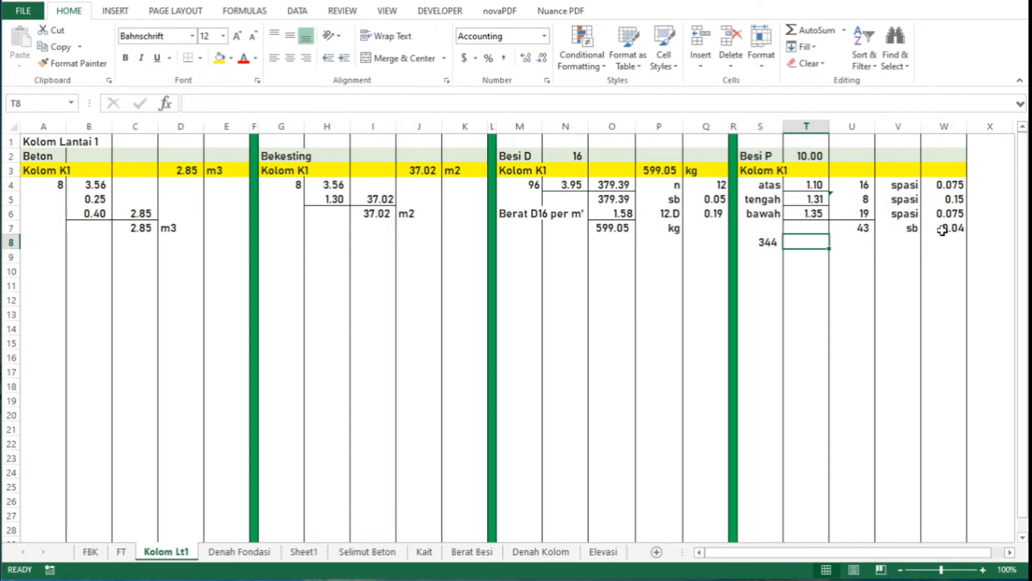
{"action": "left_click", "coordinate": [425, 552]}
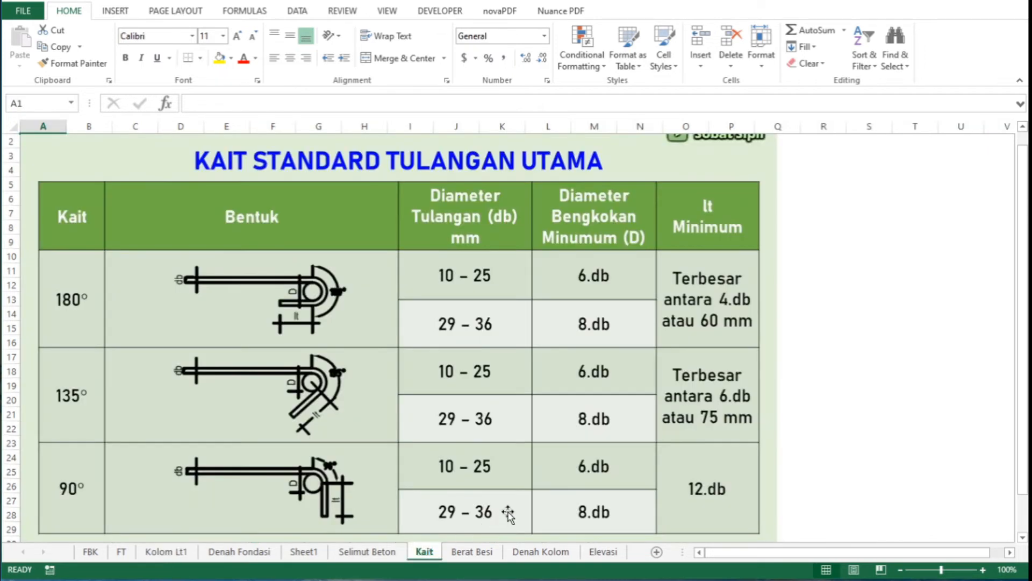
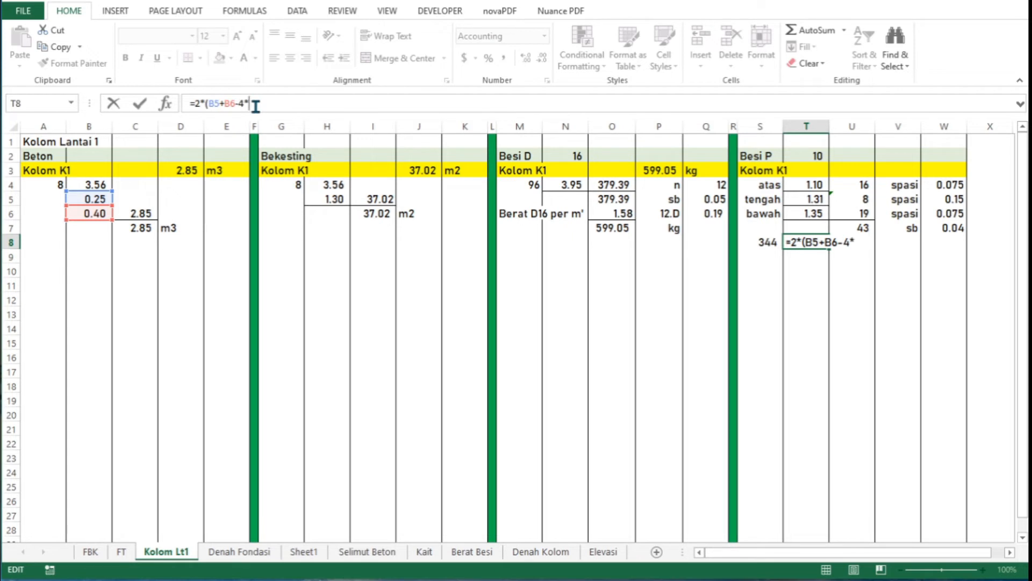
{"action": "left_click", "coordinate": [949, 233]}
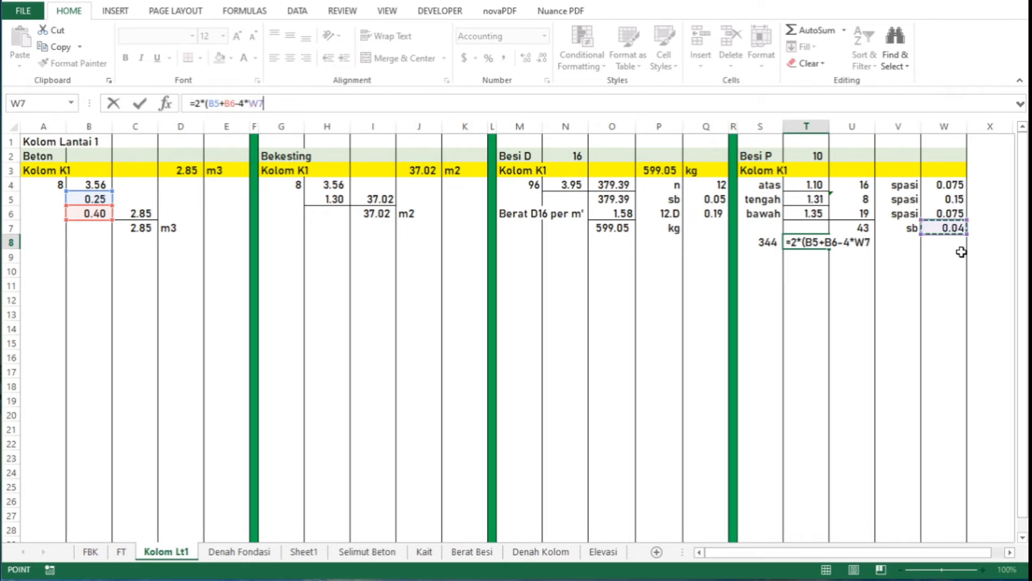
{"action": "type", "text": "+0.075"}
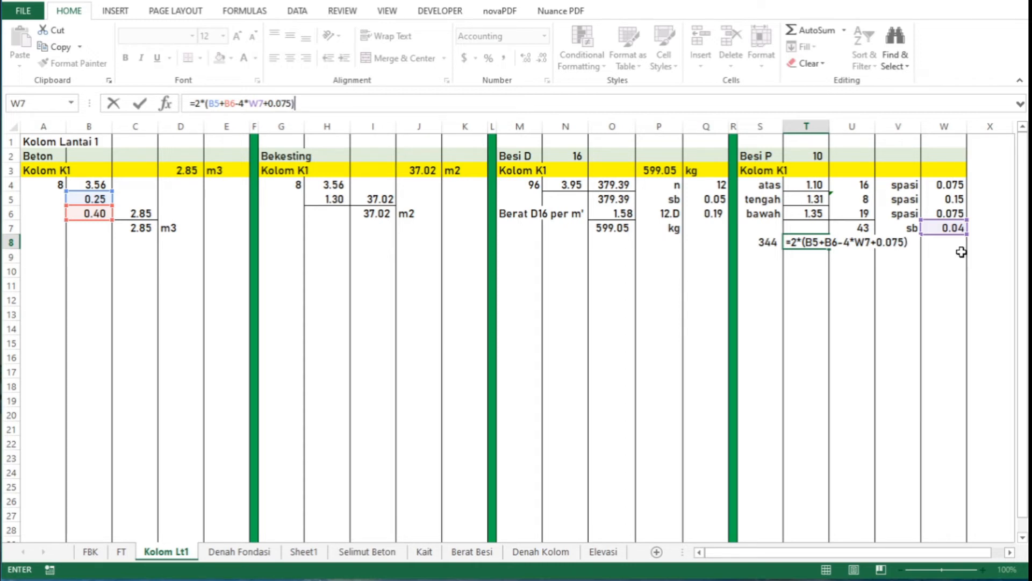
{"action": "key", "text": "ctrl+Return"}
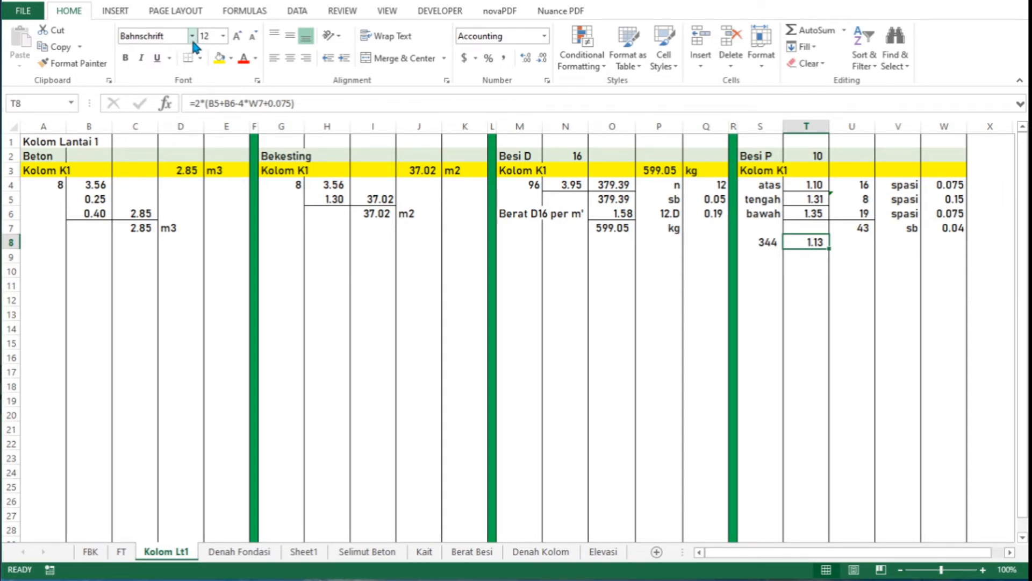
Step: Calculate the total stirrup length in cell U8 with the formula =S8*T8
{"action": "key", "text": "Right"}
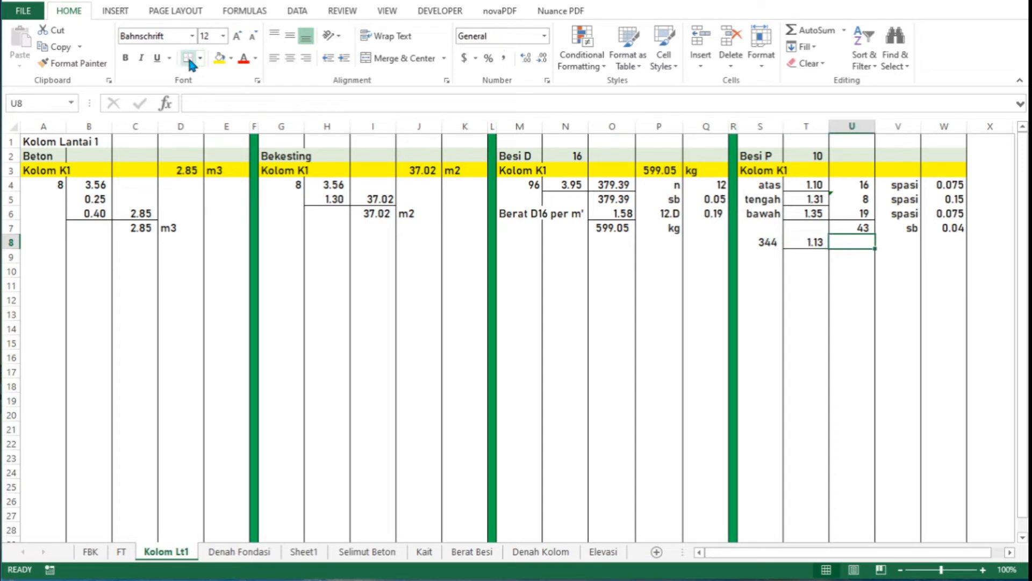
{"action": "type", "text": "="}
{"action": "key", "text": "Left"}
{"action": "key", "text": "Left"}
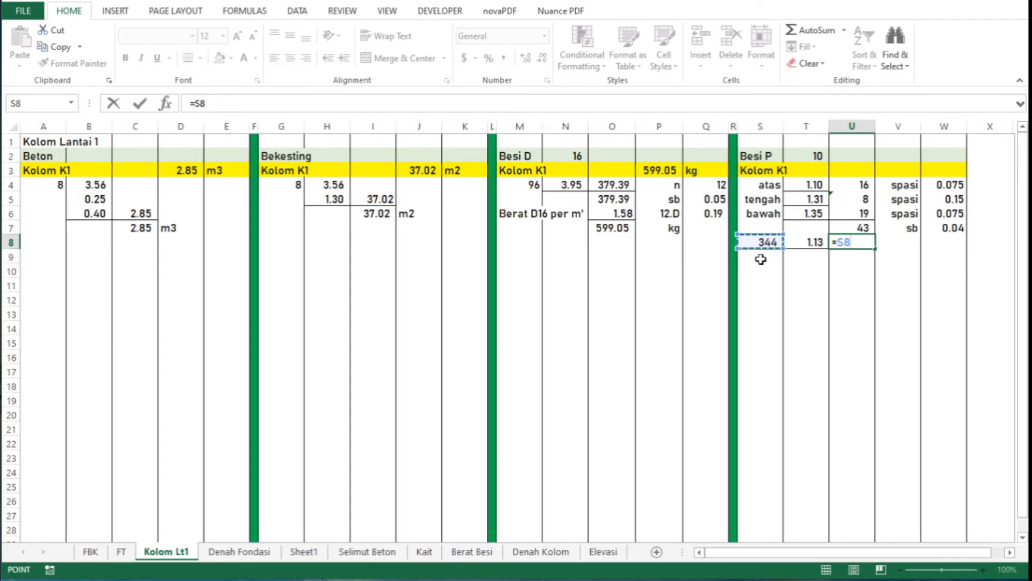
{"action": "type", "text": "*"}
{"action": "key", "text": "Left"}
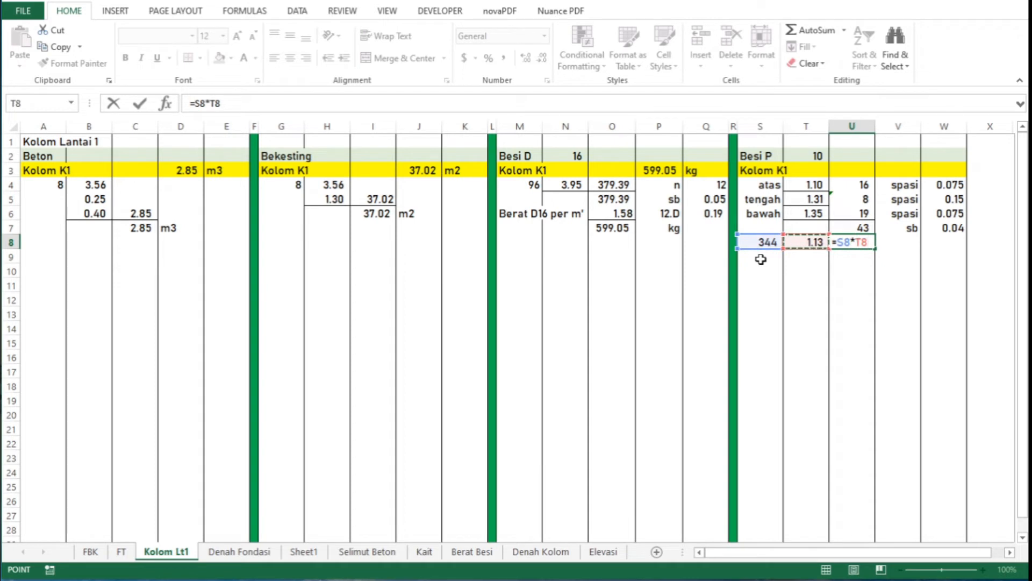
{"action": "key", "text": "Return"}
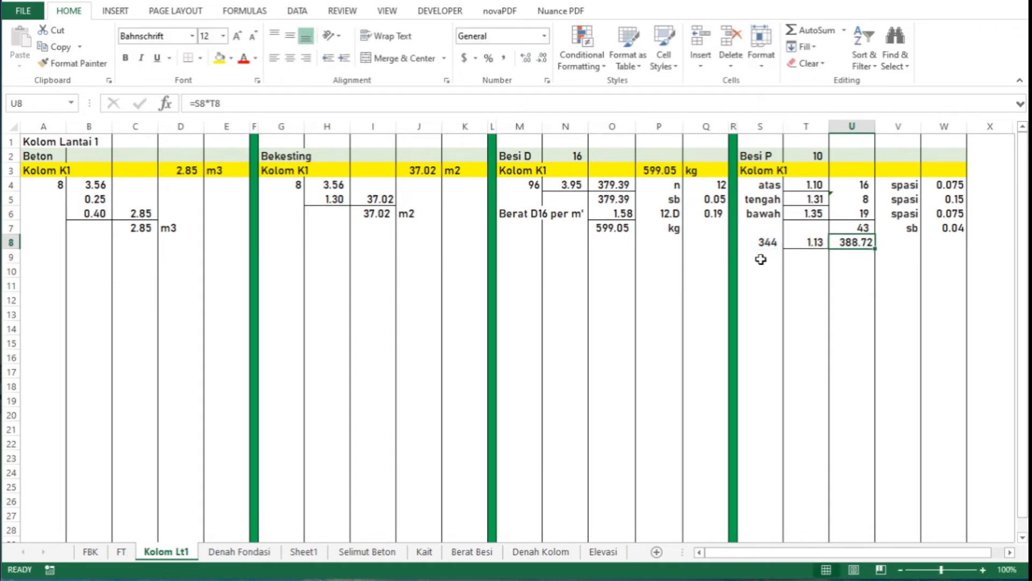
Step: Carry the total stirrup length down into cell U9 with the formula =U8
{"action": "key", "text": "Down"}
{"action": "type", "text": "="}
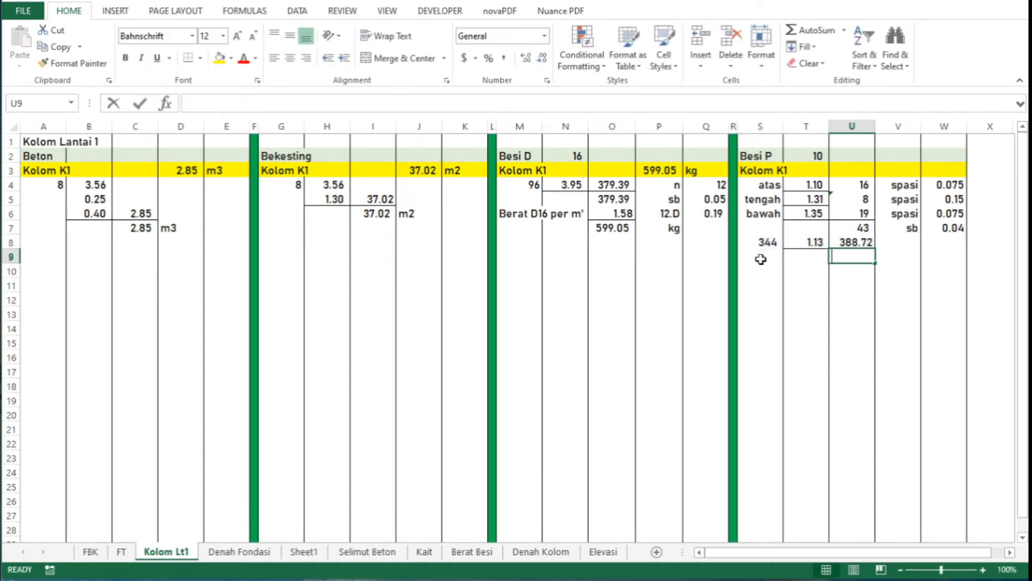
{"action": "key", "text": "Up"}
{"action": "key", "text": "Return"}
{"action": "key", "text": "Up"}
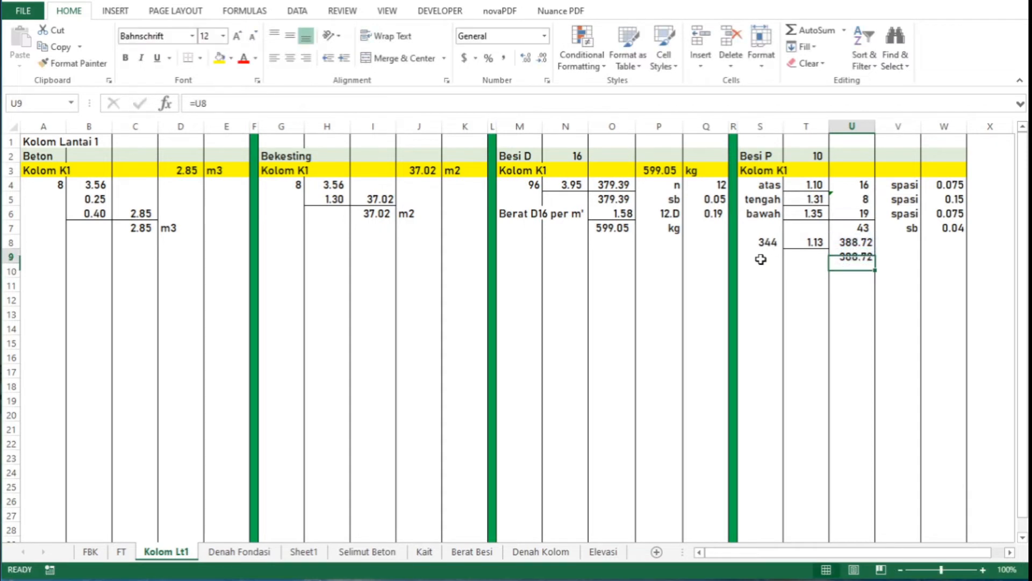
Step: Add a bottom border to the stirrup length in U8 and enter the unit m' in V9
{"action": "key", "text": "Up"}
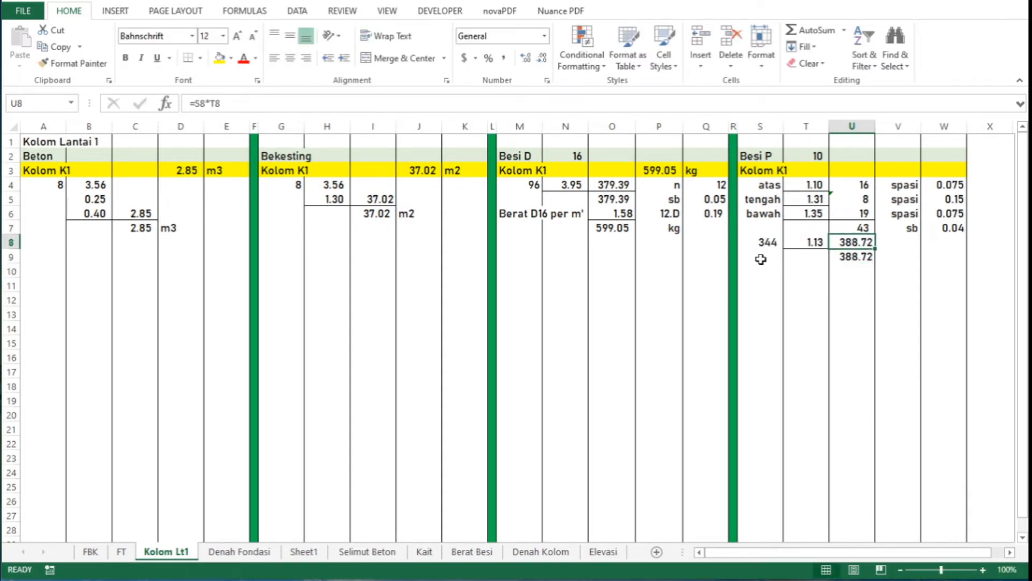
{"action": "left_click", "coordinate": [193, 64]}
{"action": "key", "text": "Down"}
{"action": "key", "text": "Right"}
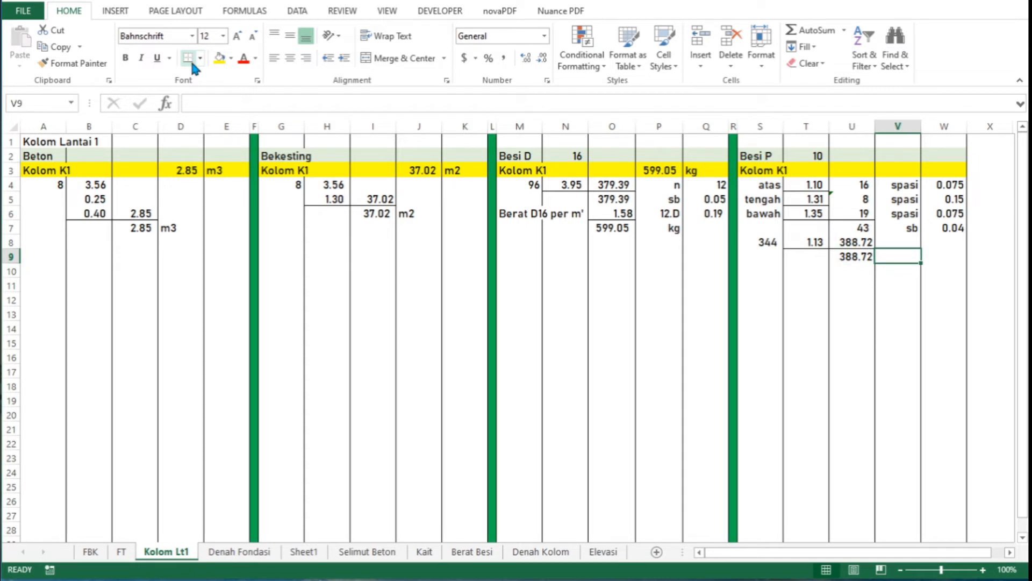
{"action": "type", "text": "m"}
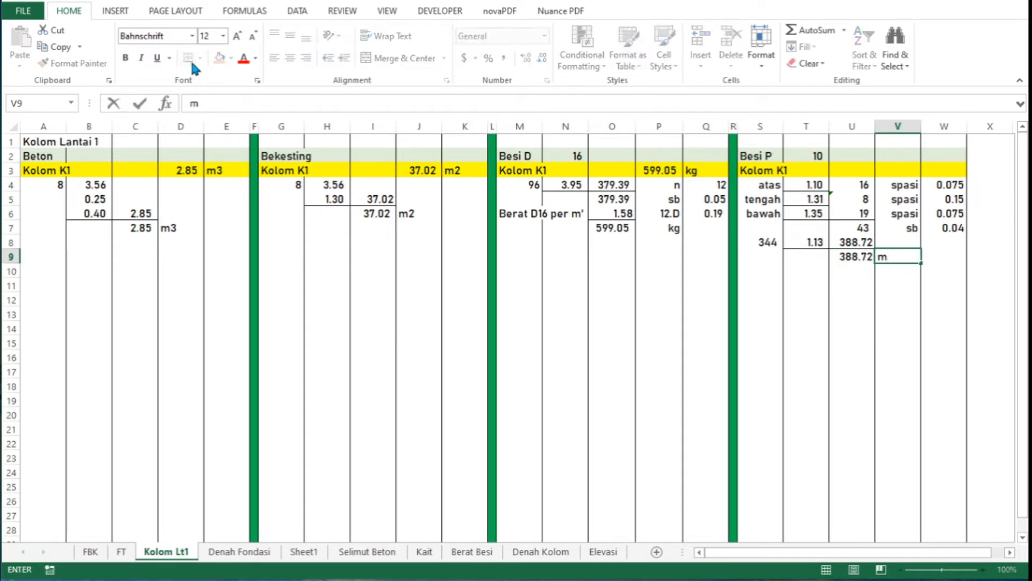
{"action": "key", "text": "Return"}
Step: Copy the bar weight block M6:O7 from the Besi D section to S10 in the Besi P section
{"action": "key", "text": "Left"}
{"action": "key", "text": "Left"}
{"action": "key", "text": "Left"}
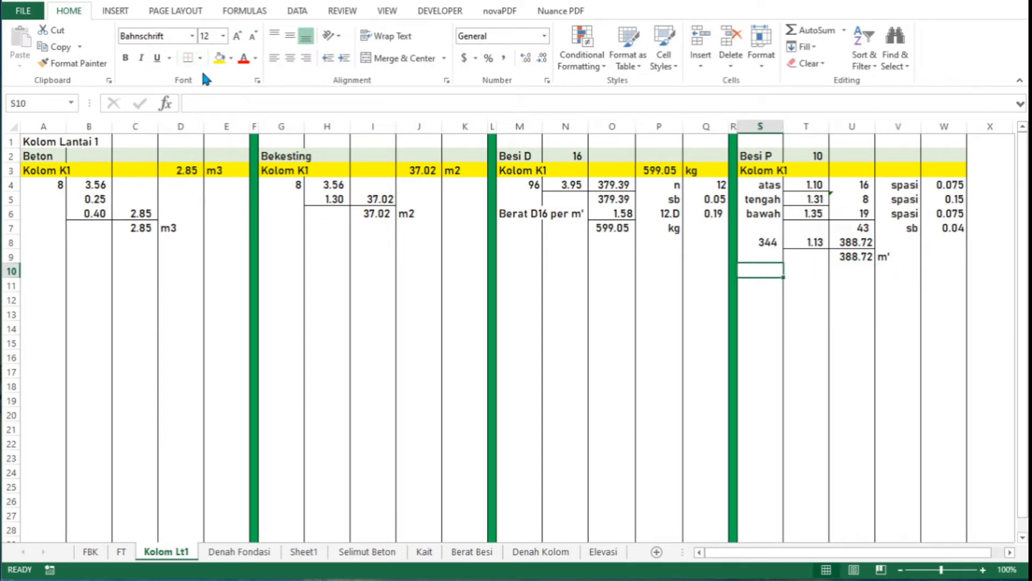
{"action": "left_click", "coordinate": [531, 216]}
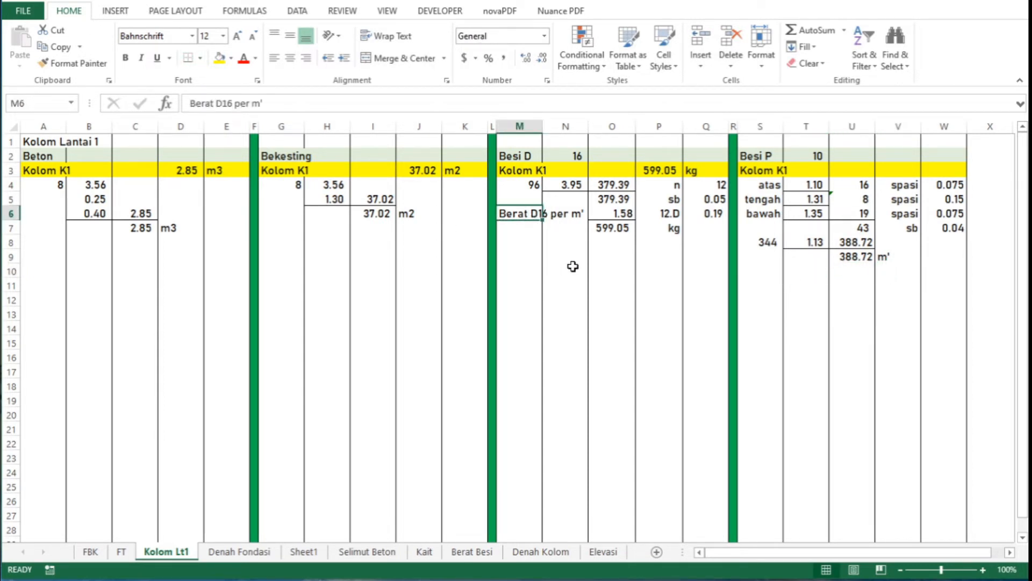
{"action": "key", "text": "shift+Right"}
{"action": "key", "text": "shift+Right"}
{"action": "key", "text": "shift+Down"}
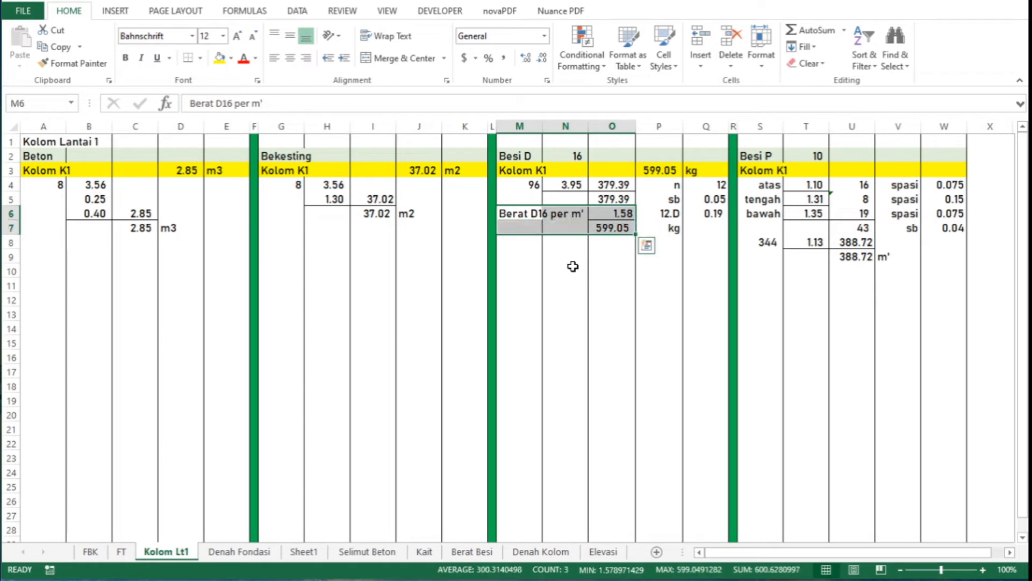
{"action": "key", "text": "ctrl+c"}
{"action": "key", "text": "Right"}
{"action": "key", "text": "Right"}
{"action": "key", "text": "Right"}
{"action": "key", "text": "Right"}
{"action": "key", "text": "Right"}
{"action": "key", "text": "Right"}
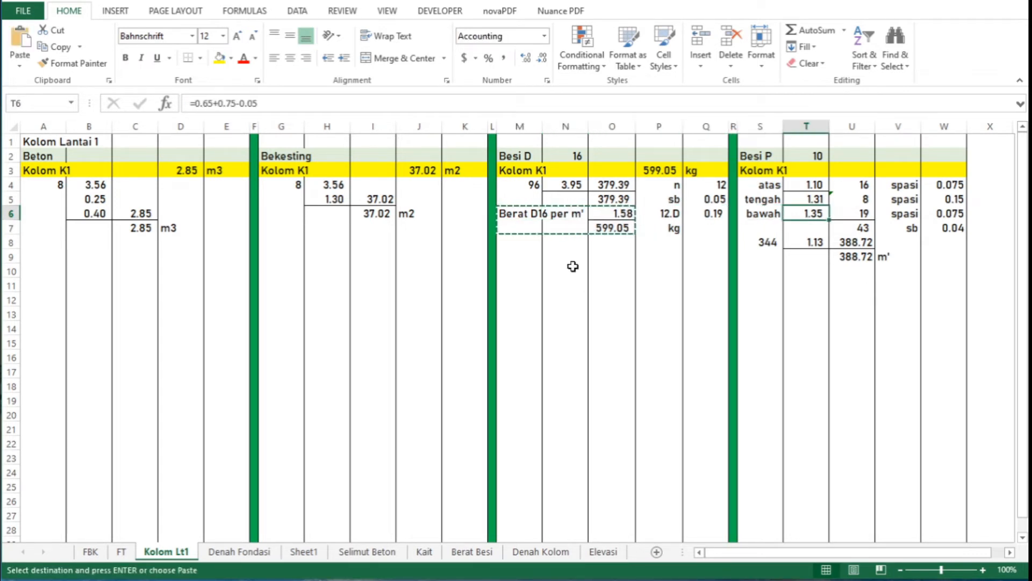
{"action": "key", "text": "Down"}
{"action": "key", "text": "Down"}
{"action": "key", "text": "Down"}
{"action": "key", "text": "Down"}
{"action": "key", "text": "Left"}
{"action": "key", "text": "Return"}
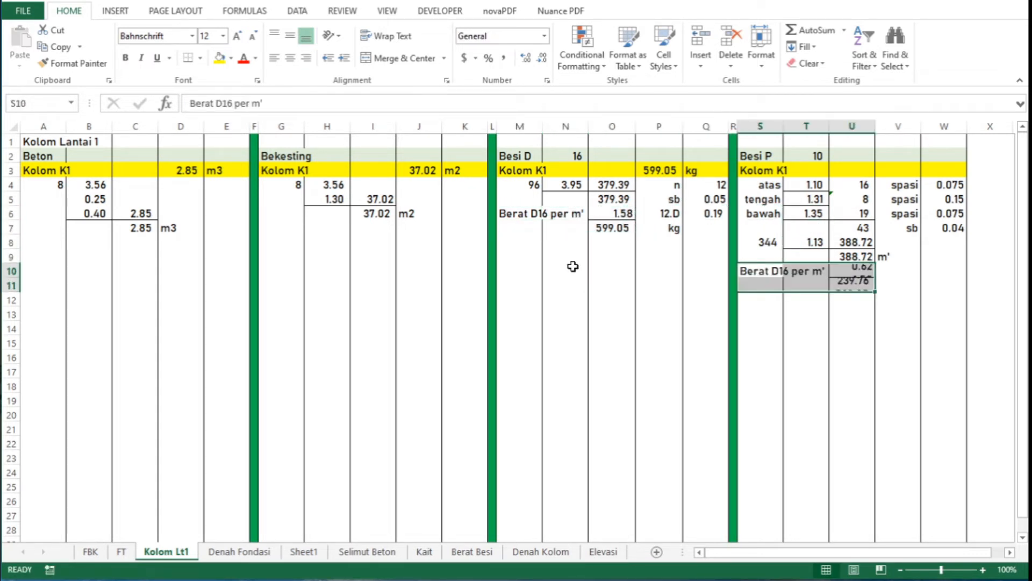
Step: Change the copied weight label in S10 to "Berat P10 per m'"
{"action": "key", "text": "F2"}
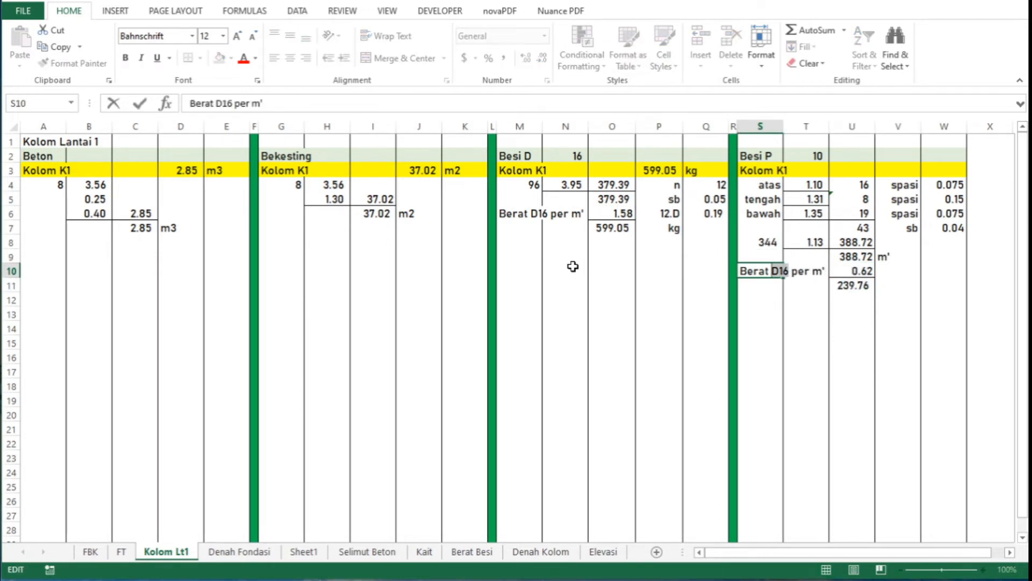
{"action": "type", "text": "P10"}
{"action": "key", "text": "Return"}
{"action": "key", "text": "Up"}
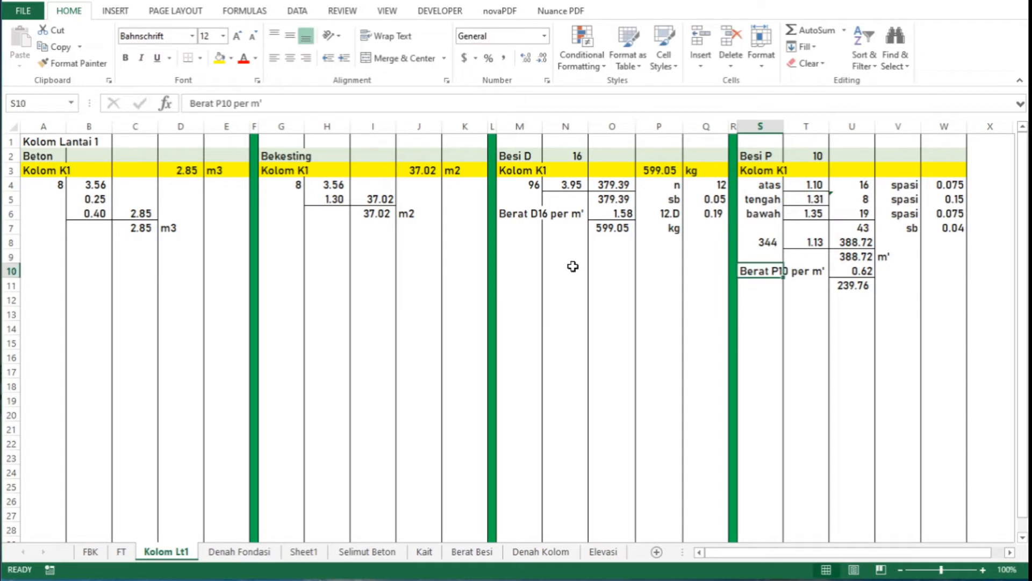
Step: Check the copied weight formulas in U10 and U11 and enter the unit kg in V11
{"action": "key", "text": "Right"}
{"action": "key", "text": "Right"}
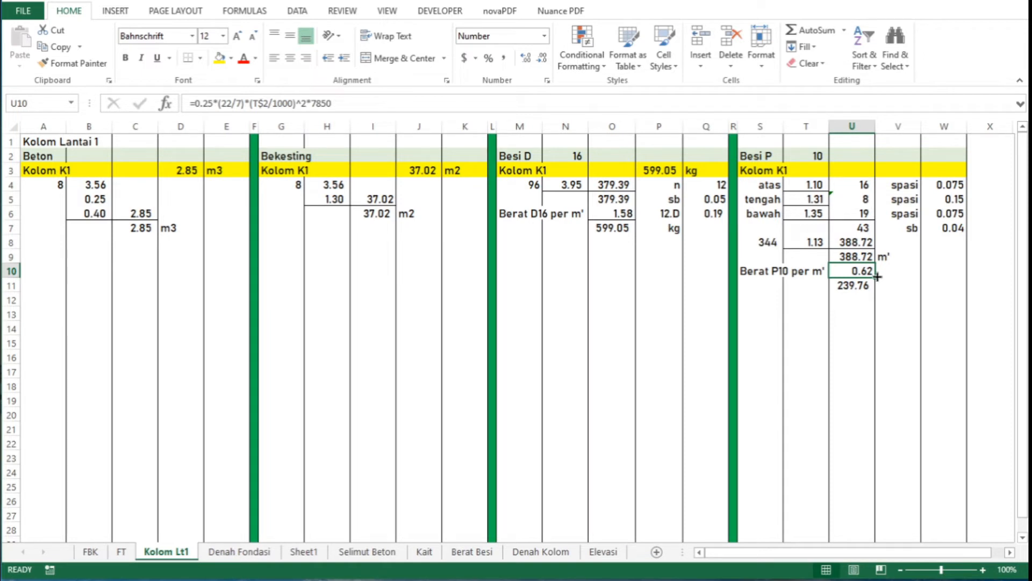
{"action": "key", "text": "Down"}
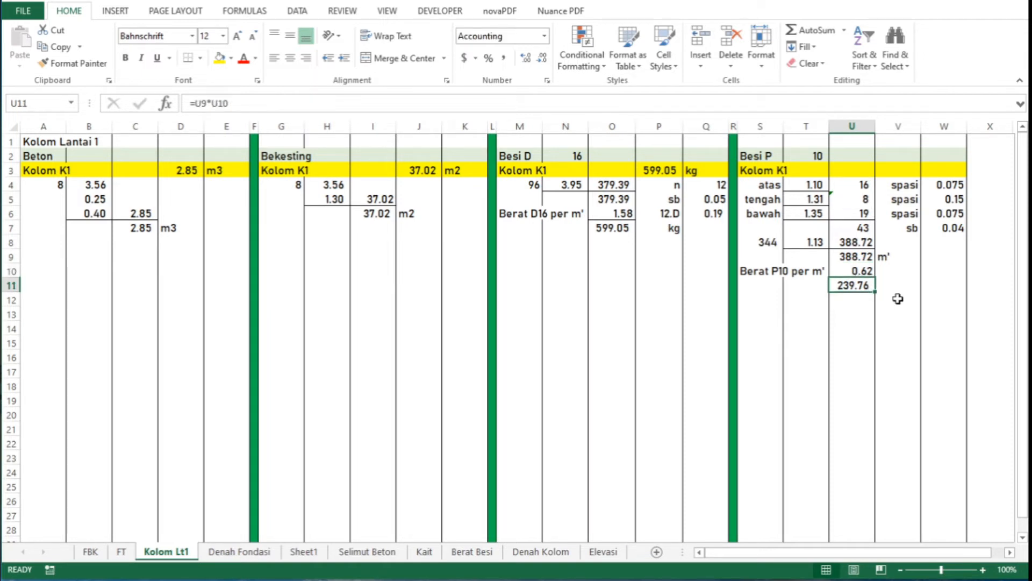
{"action": "key", "text": "F2"}
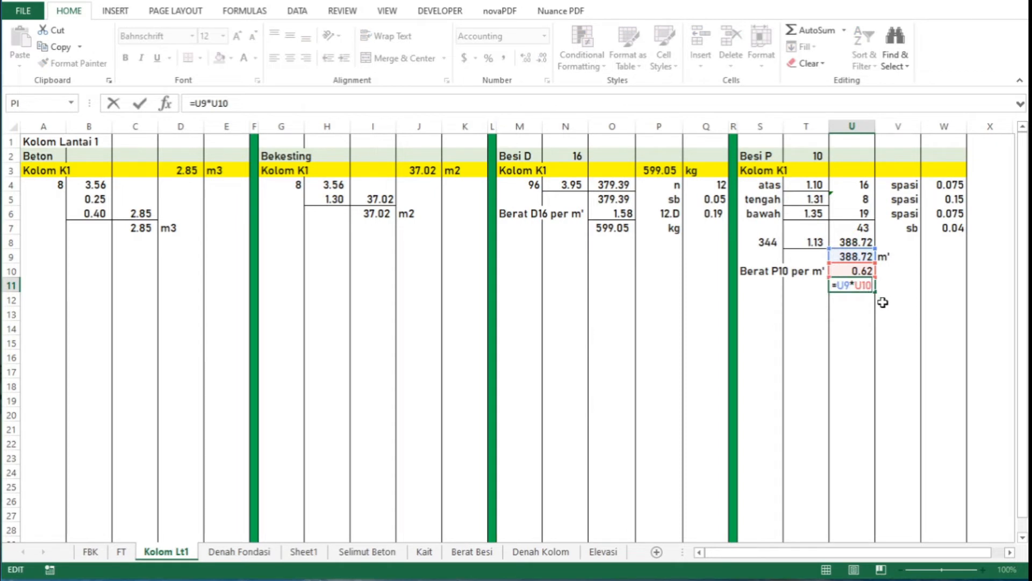
{"action": "key", "text": "Escape"}
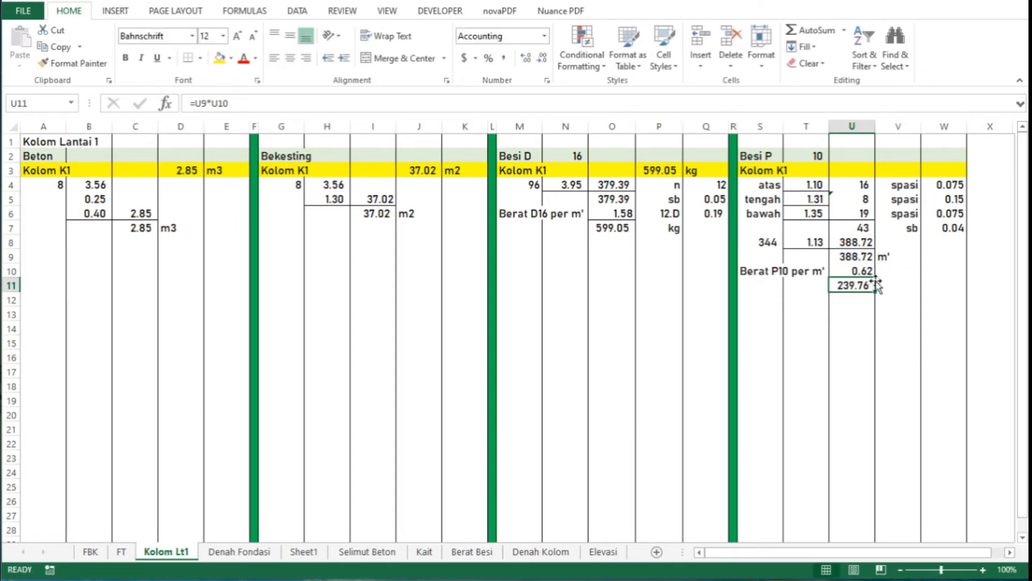
{"action": "key", "text": "Right"}
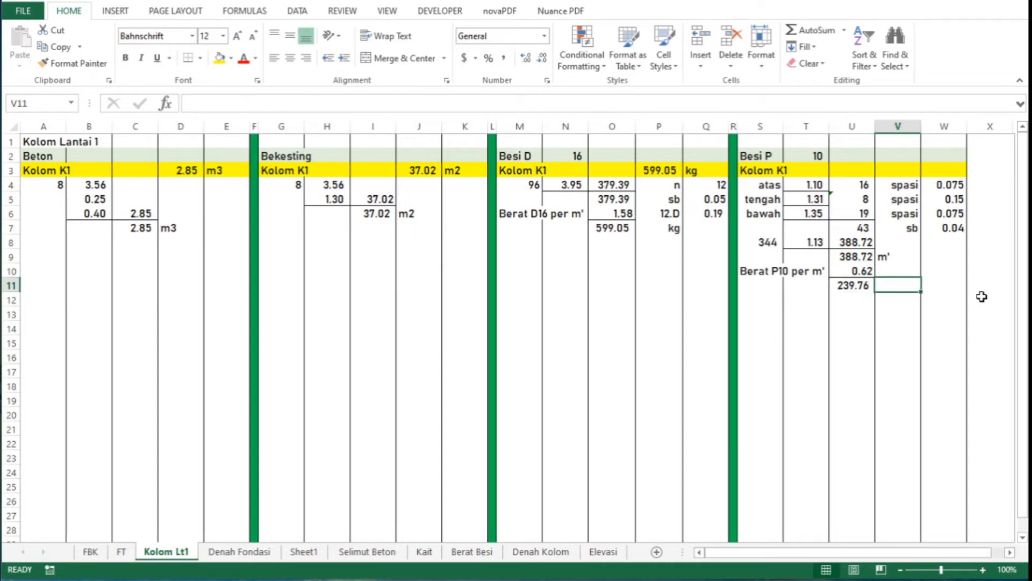
{"action": "type", "text": "k"}
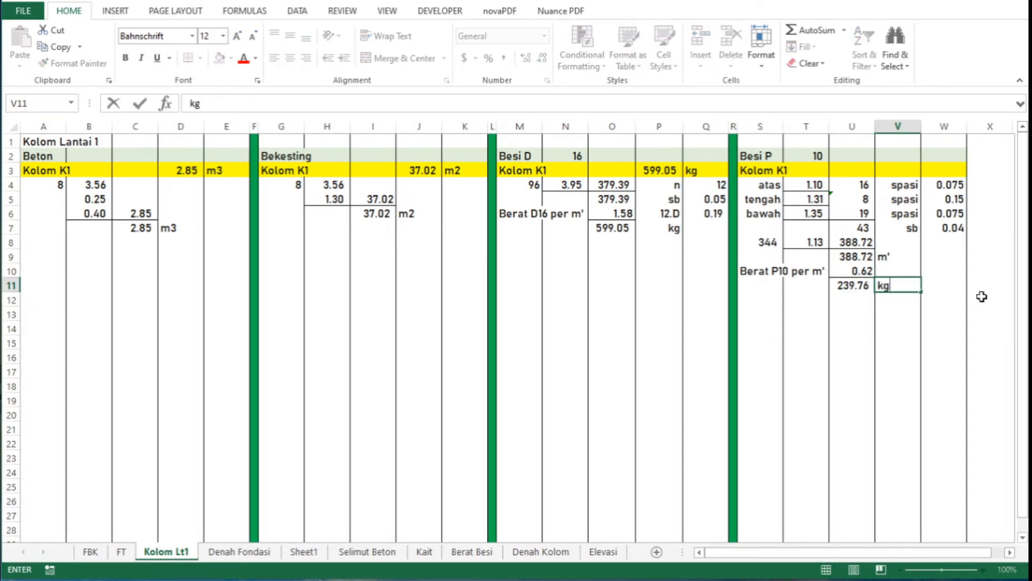
{"action": "type", "text": "g"}
{"action": "key", "text": "Return"}
Step: Link the Besi P total in the yellow Kolom K1 row, cell V3, to U11 and enter the unit kg in W3
{"action": "key", "text": "Up"}
{"action": "key", "text": "Up"}
{"action": "key", "text": "Up"}
{"action": "key", "text": "Up"}
{"action": "key", "text": "Up"}
{"action": "key", "text": "Up"}
{"action": "key", "text": "Up"}
{"action": "key", "text": "Up"}
{"action": "key", "text": "Up"}
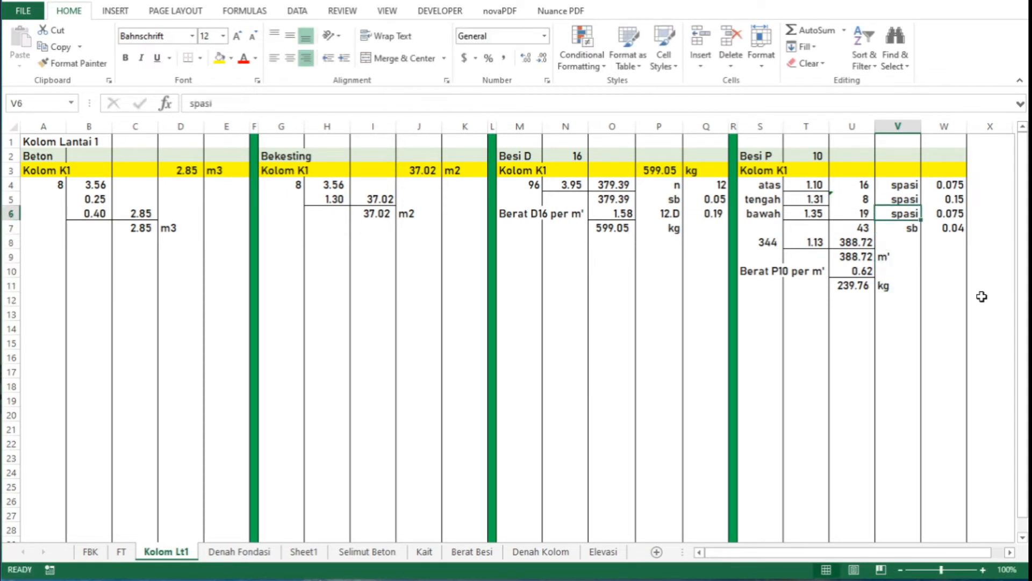
{"action": "type", "text": "="}
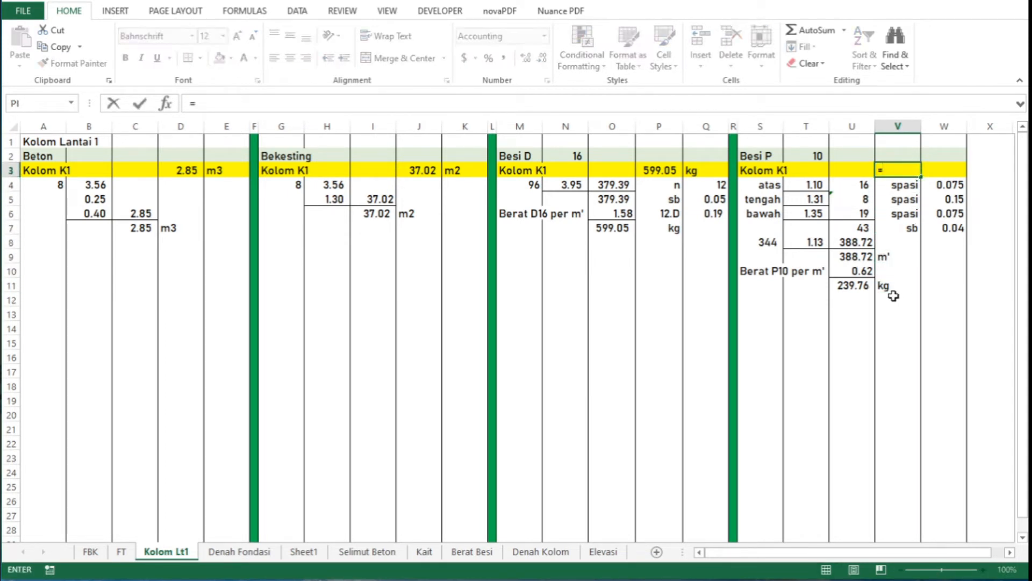
{"action": "left_click", "coordinate": [861, 287]}
{"action": "key", "text": "ctrl+Return"}
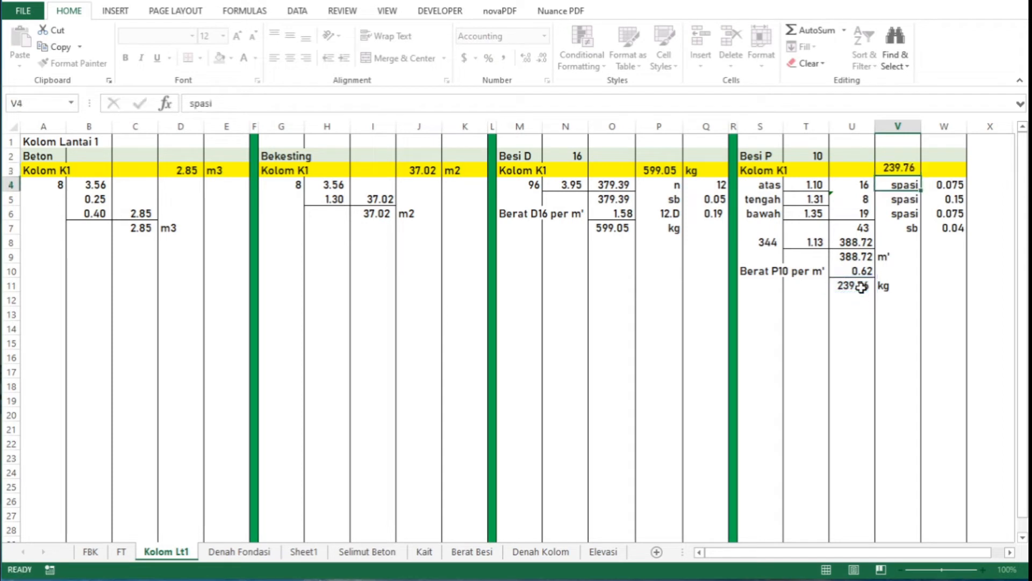
{"action": "key", "text": "Tab"}
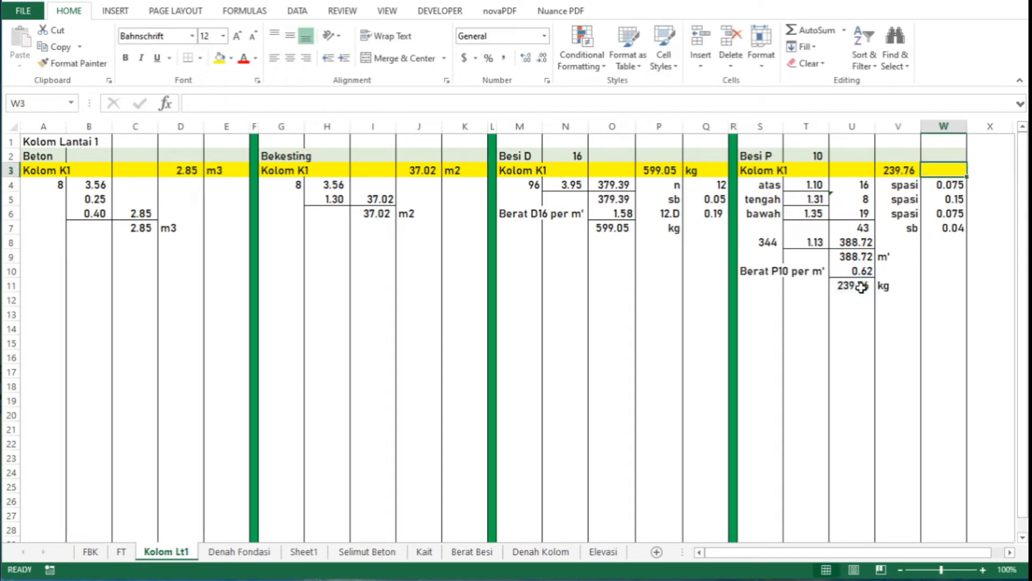
{"action": "type", "text": "kg"}
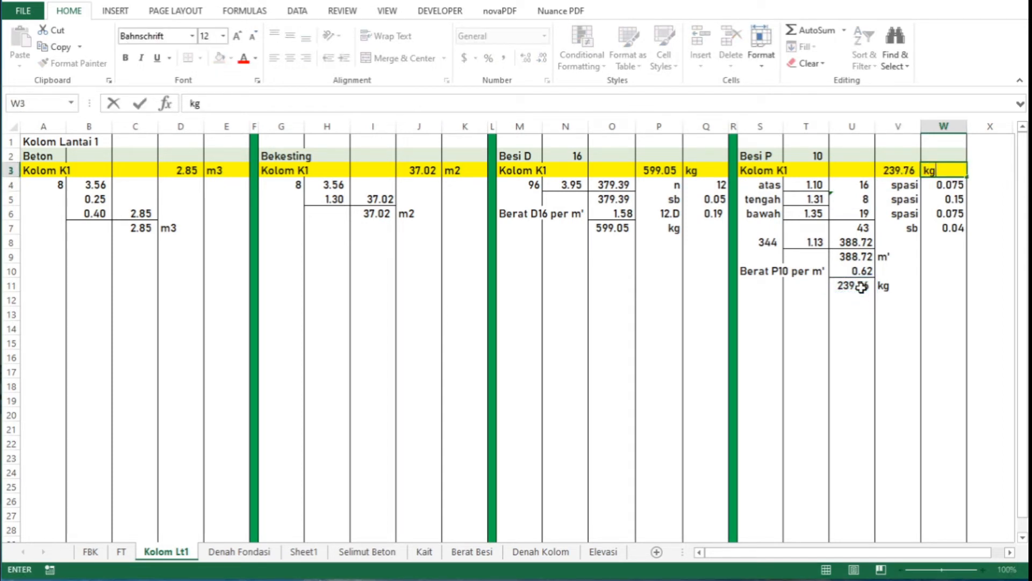
{"action": "key", "text": "Return"}
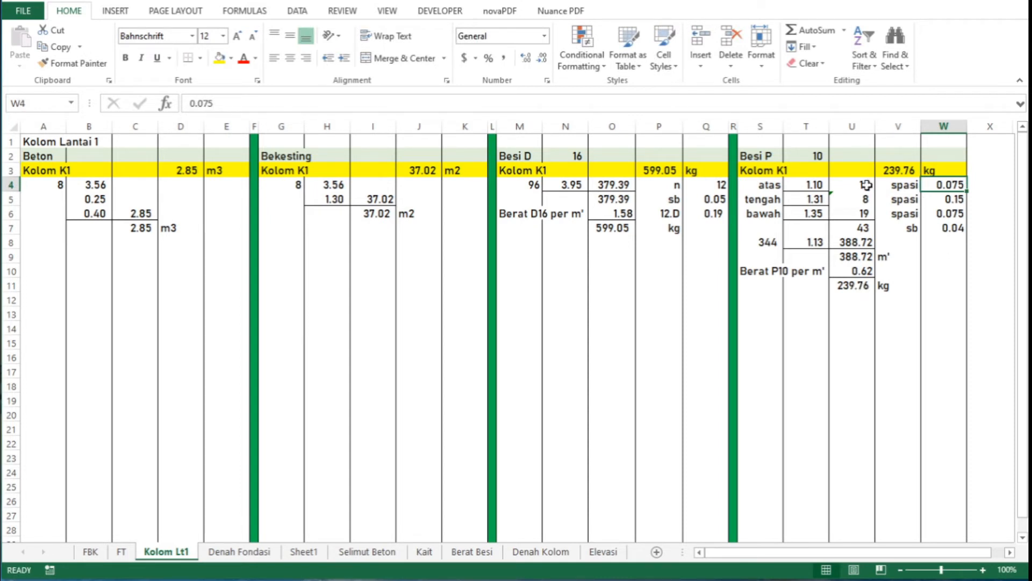
Step: Review the quantity formulas and lock the column references in T8, making it =2*($B5+$B6-4*W7+0.075)
{"action": "left_click", "coordinate": [763, 243]}
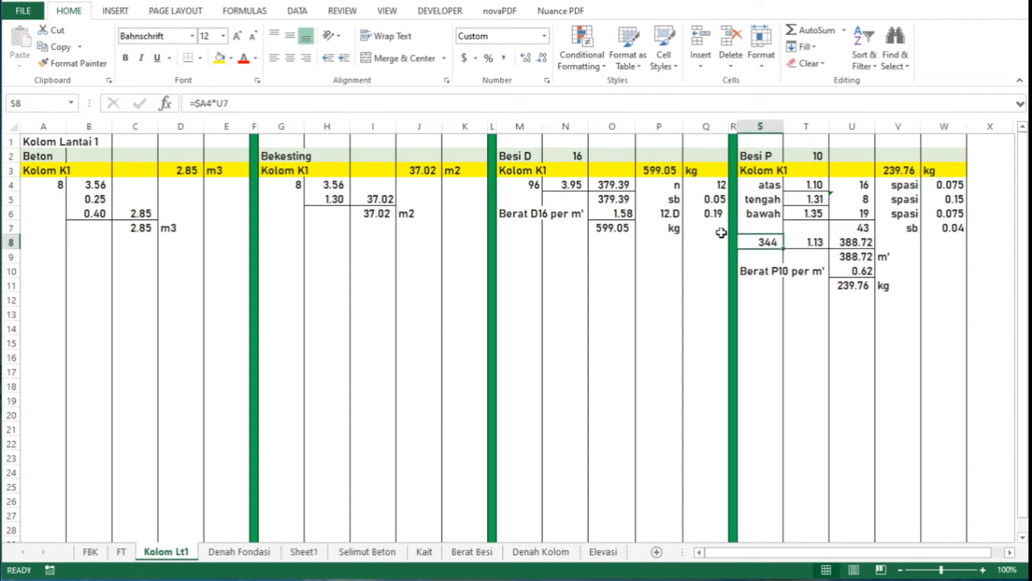
{"action": "left_click", "coordinate": [564, 186]}
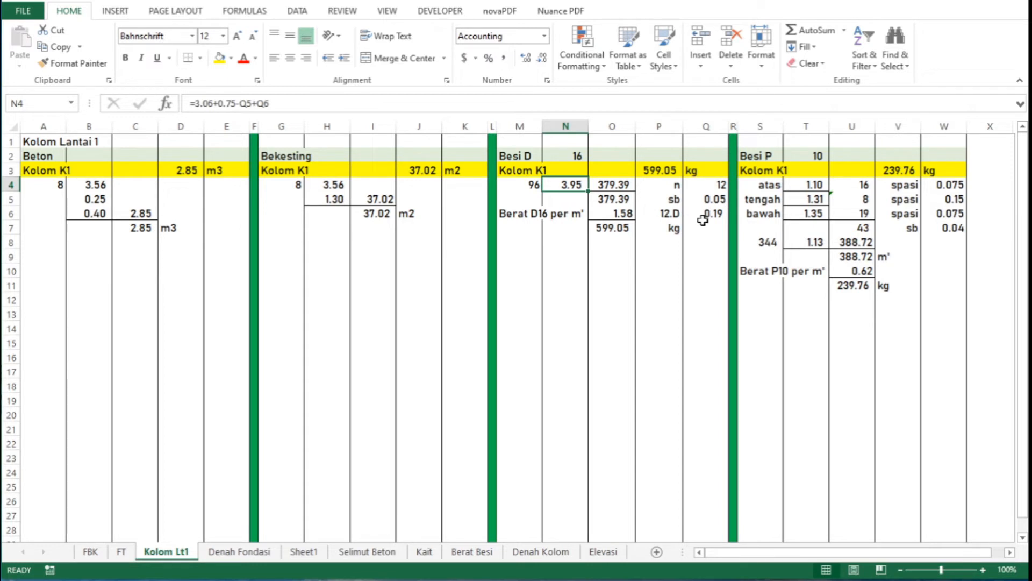
{"action": "left_click", "coordinate": [801, 243]}
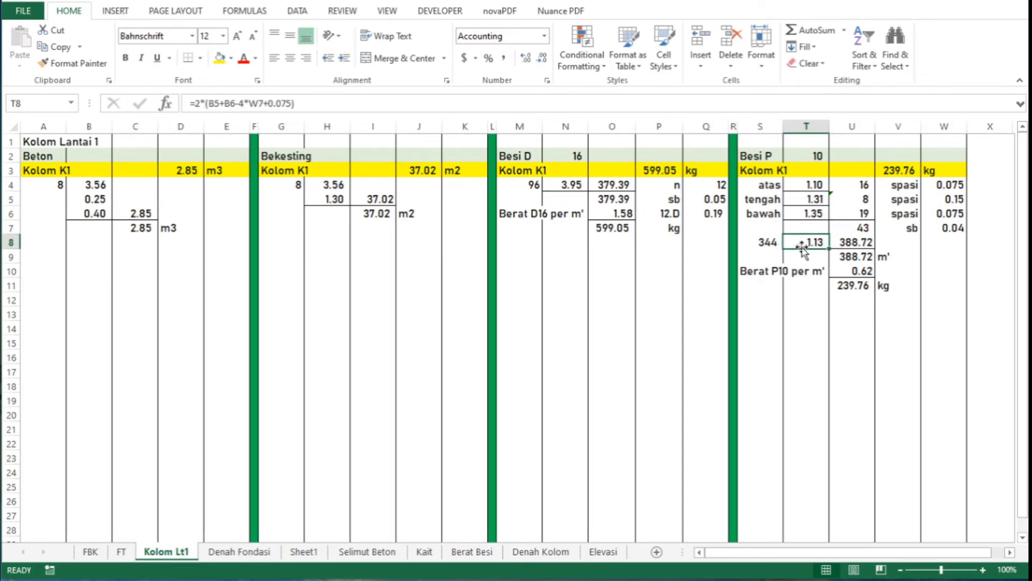
{"action": "left_click", "coordinate": [213, 104]}
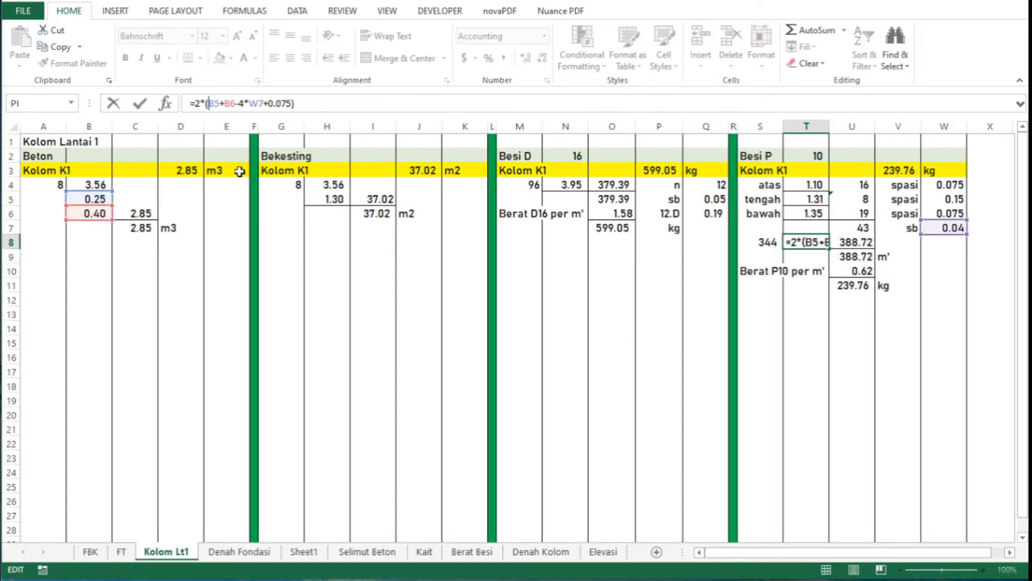
{"action": "key", "text": "F4"}
{"action": "key", "text": "F4"}
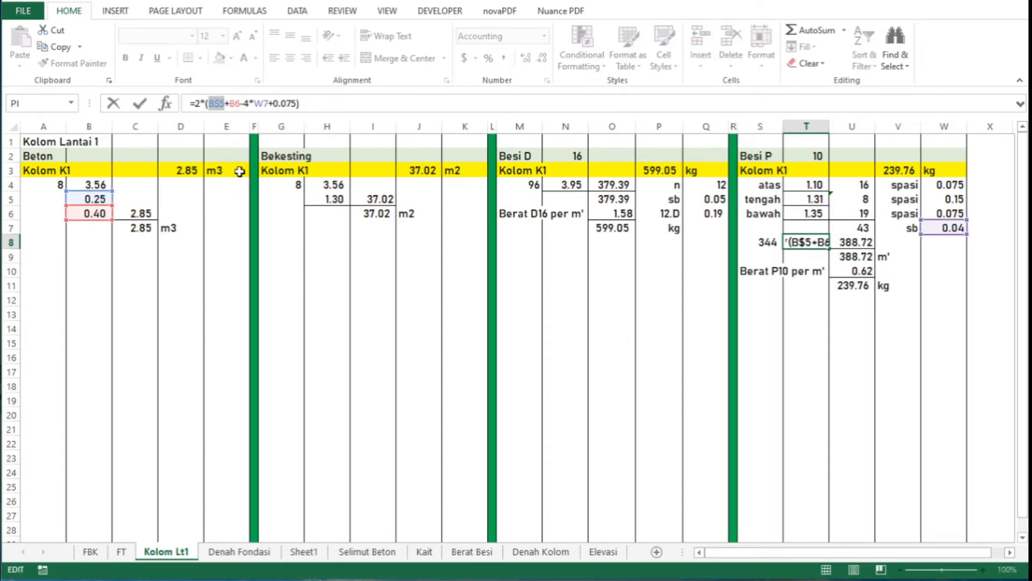
{"action": "key", "text": "F4"}
{"action": "left_click", "coordinate": [236, 104]}
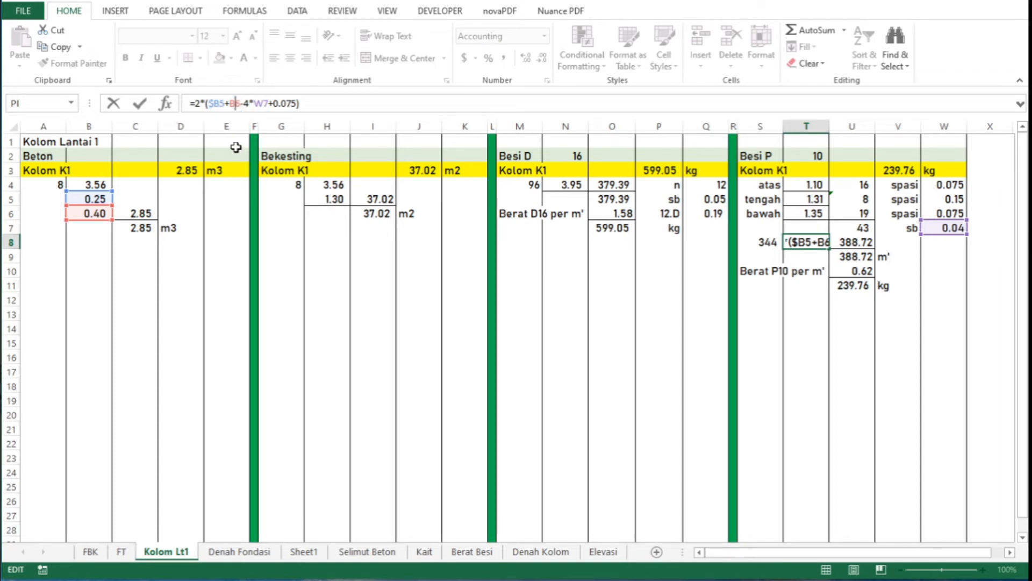
{"action": "key", "text": "F4"}
{"action": "key", "text": "F4"}
{"action": "key", "text": "F4"}
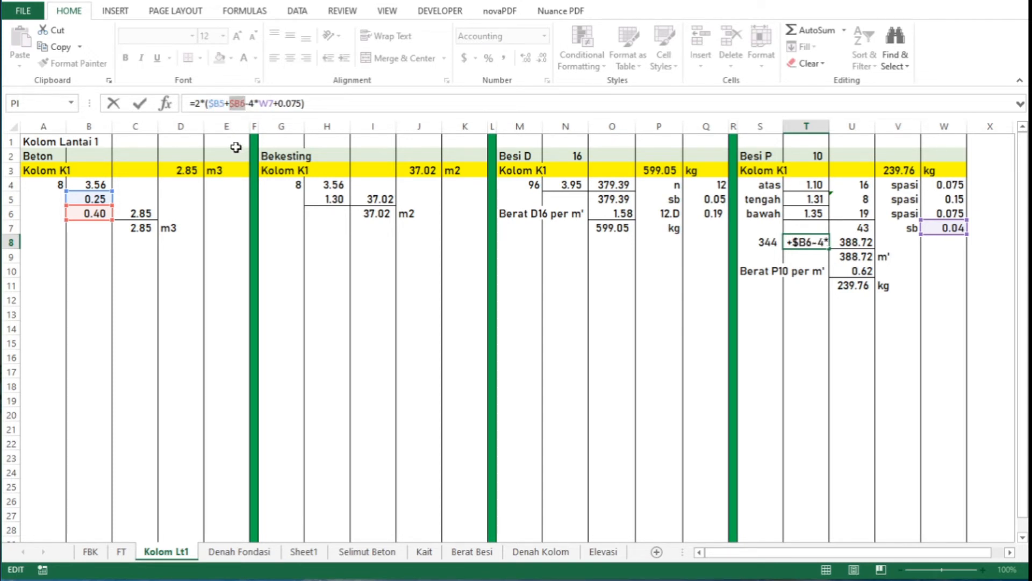
{"action": "key", "text": "Return"}
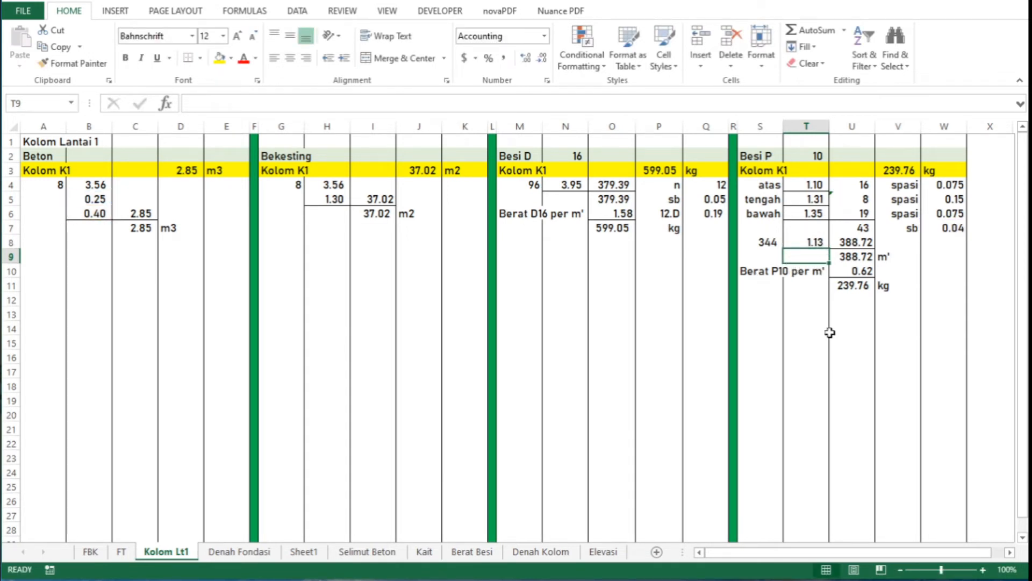
Step: Copy the whole Kolom K1 calculation block A3:W11 to A13
{"action": "left_click_drag", "start_coordinate": [43, 171], "coordinate": [939, 280]}
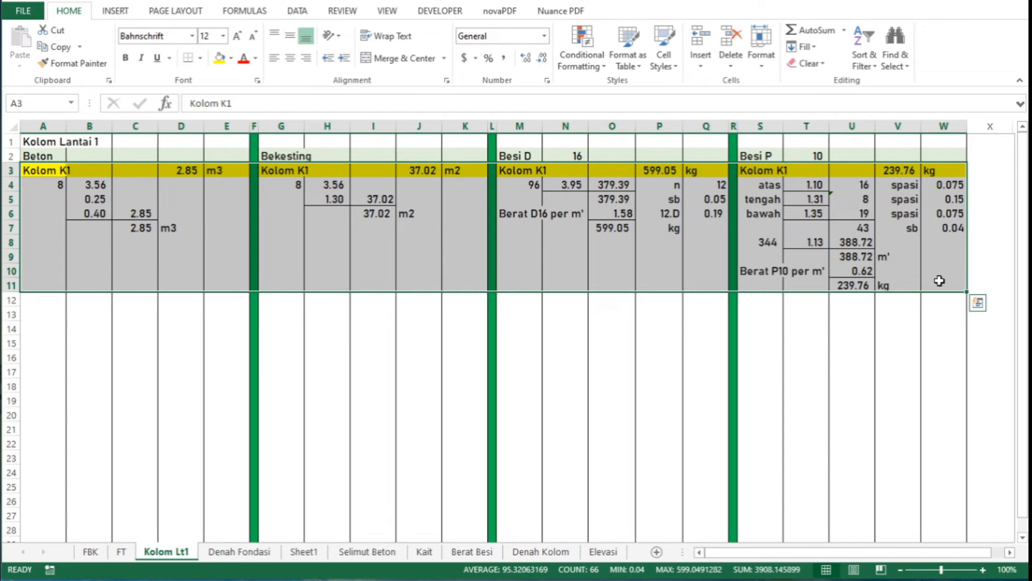
{"action": "key", "text": "ctrl+c"}
{"action": "key", "text": "Down"}
{"action": "key", "text": "Down"}
{"action": "key", "text": "Down"}
{"action": "key", "text": "Down"}
{"action": "key", "text": "Down"}
{"action": "key", "text": "Down"}
{"action": "key", "text": "Down"}
{"action": "key", "text": "Down"}
{"action": "key", "text": "Down"}
{"action": "key", "text": "Down"}
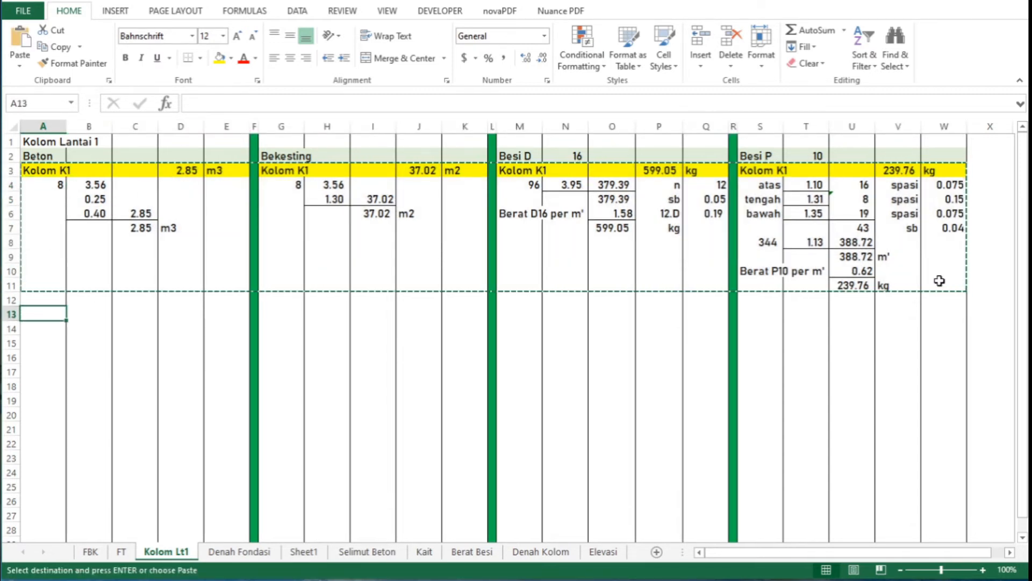
{"action": "key", "text": "Return"}
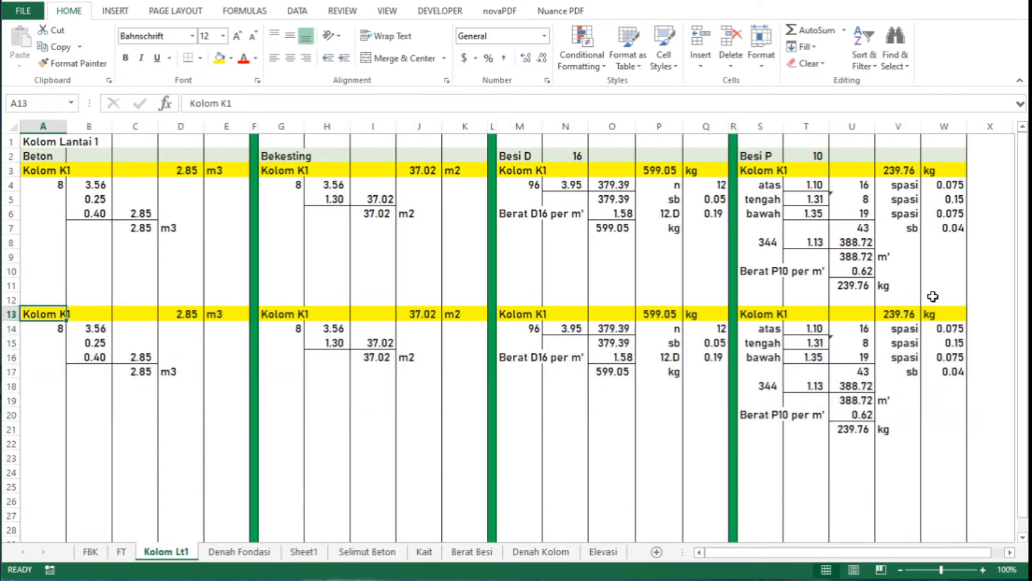
Step: Check the column types on the Denah Kolom sheet and rename the copied block's heading in A13 to Kolom K2
{"action": "left_click", "coordinate": [536, 553]}
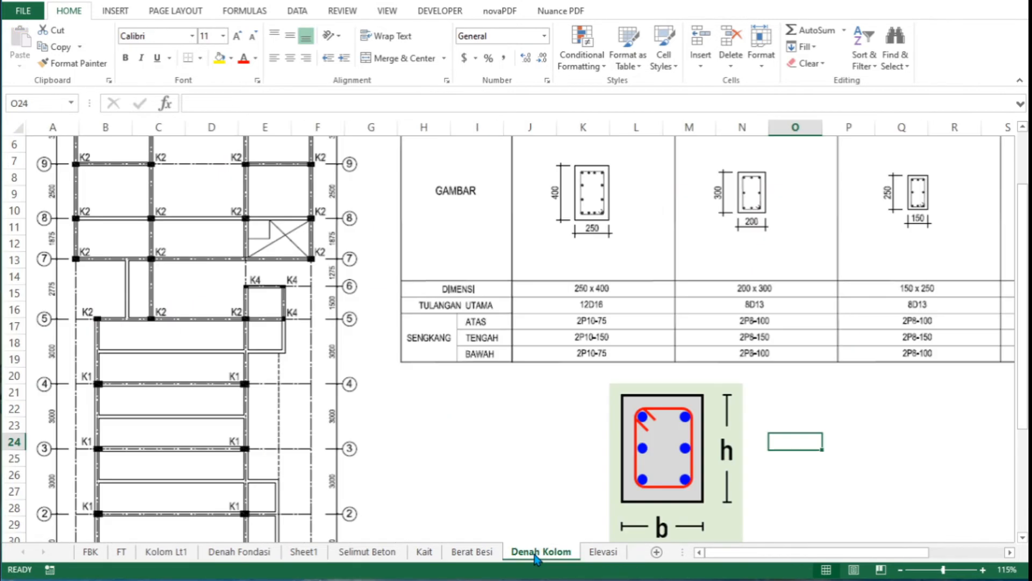
{"action": "scroll", "coordinate": [302, 409], "scroll_direction": "up", "scroll_amount": 2}
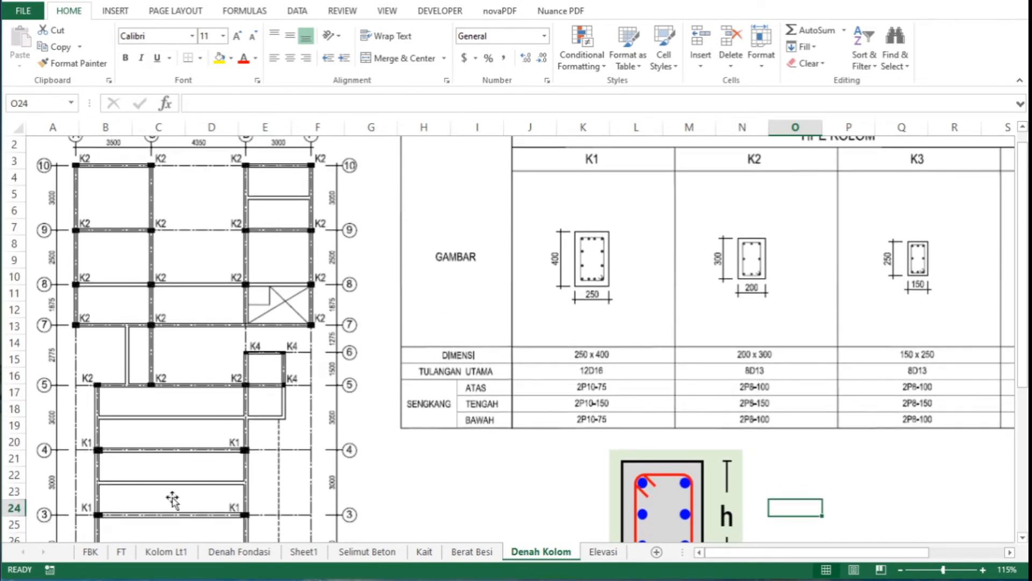
{"action": "left_click", "coordinate": [164, 549]}
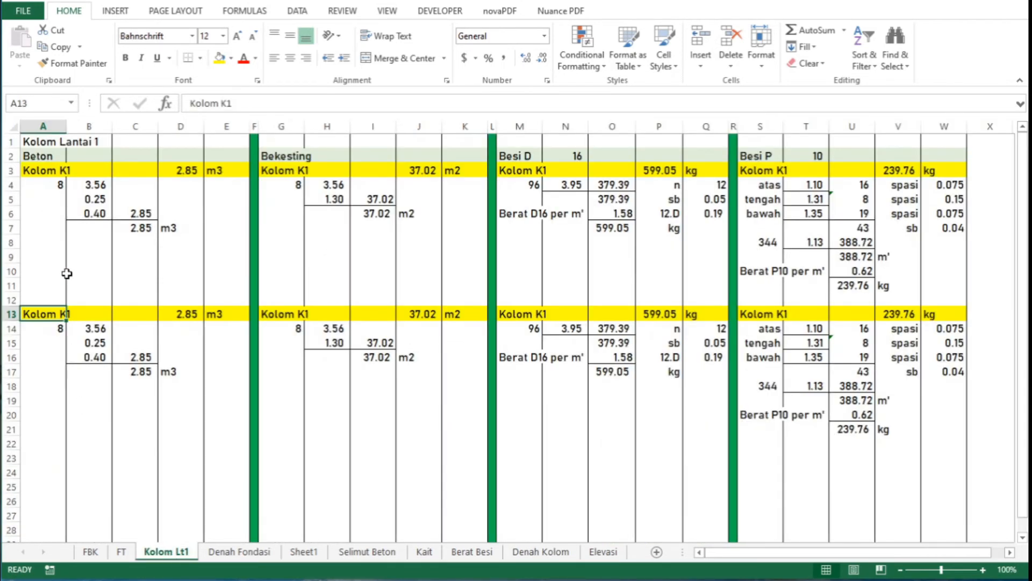
{"action": "left_click", "coordinate": [249, 105]}
{"action": "key", "text": "BackSpace"}
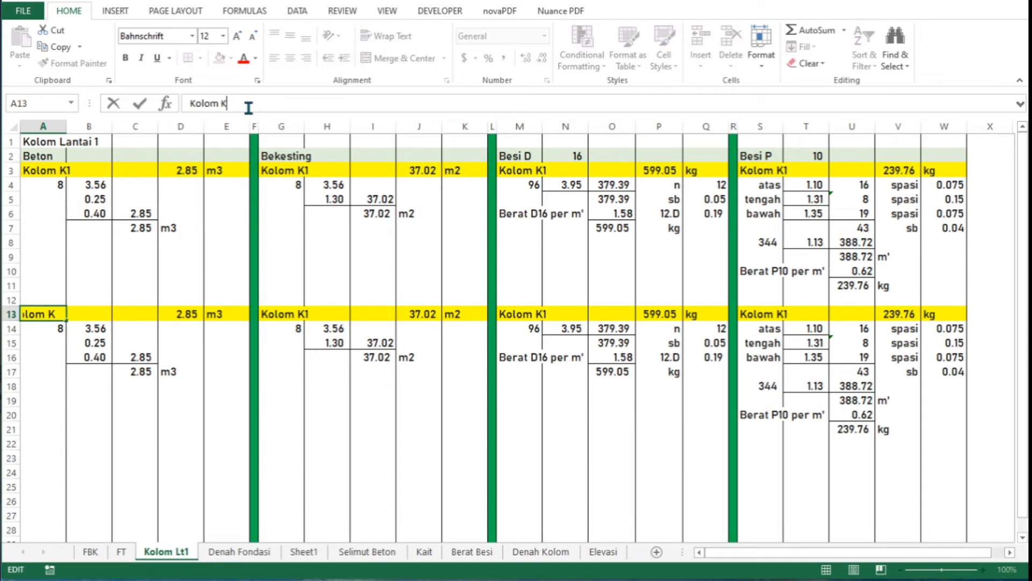
{"action": "key", "text": "Return"}
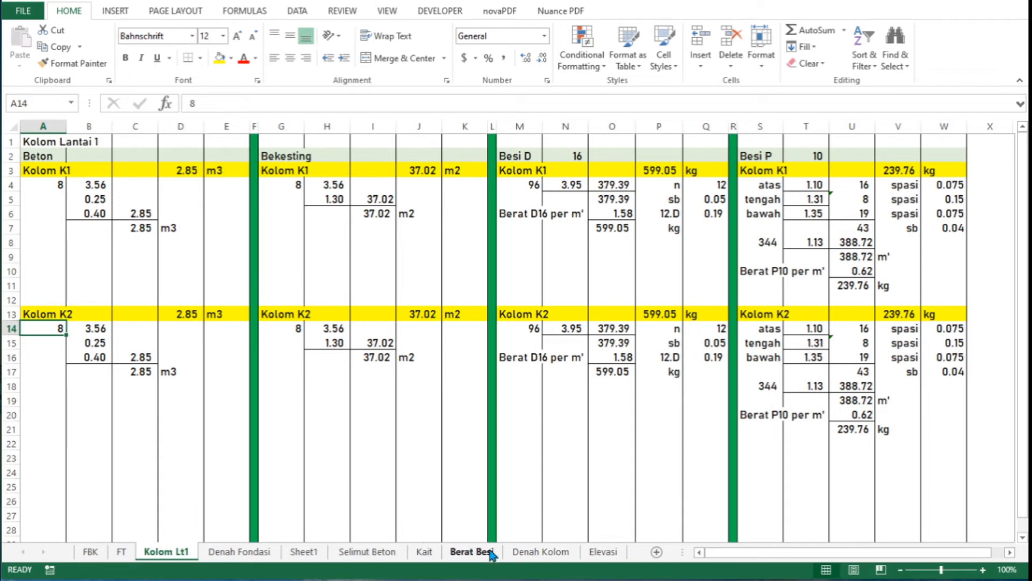
Step: Count the K2 columns on the Denah Kolom plan and enter 18 as the quantity in A14
{"action": "left_click", "coordinate": [529, 552]}
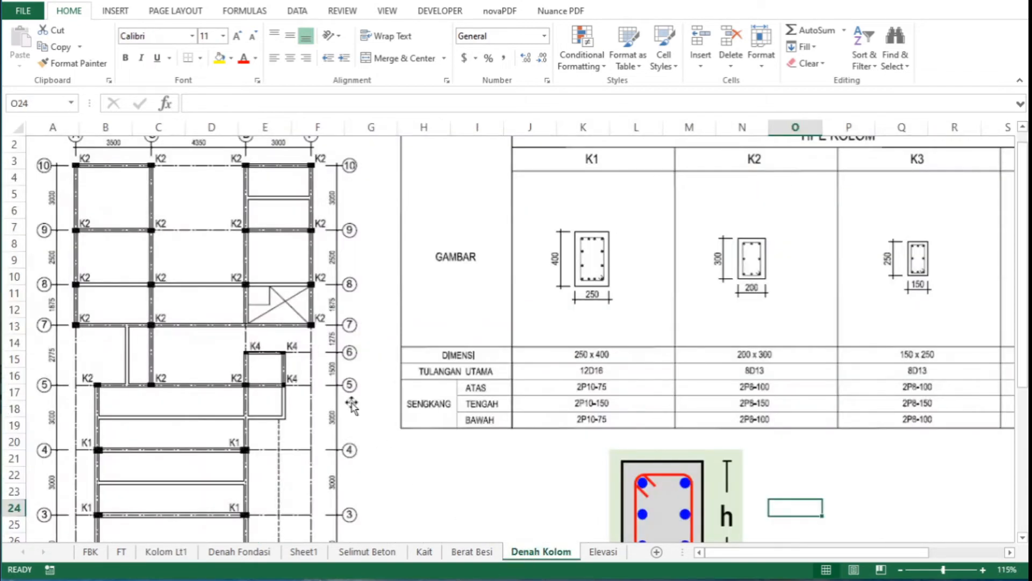
{"action": "scroll", "coordinate": [352, 411], "scroll_direction": "up", "scroll_amount": 1}
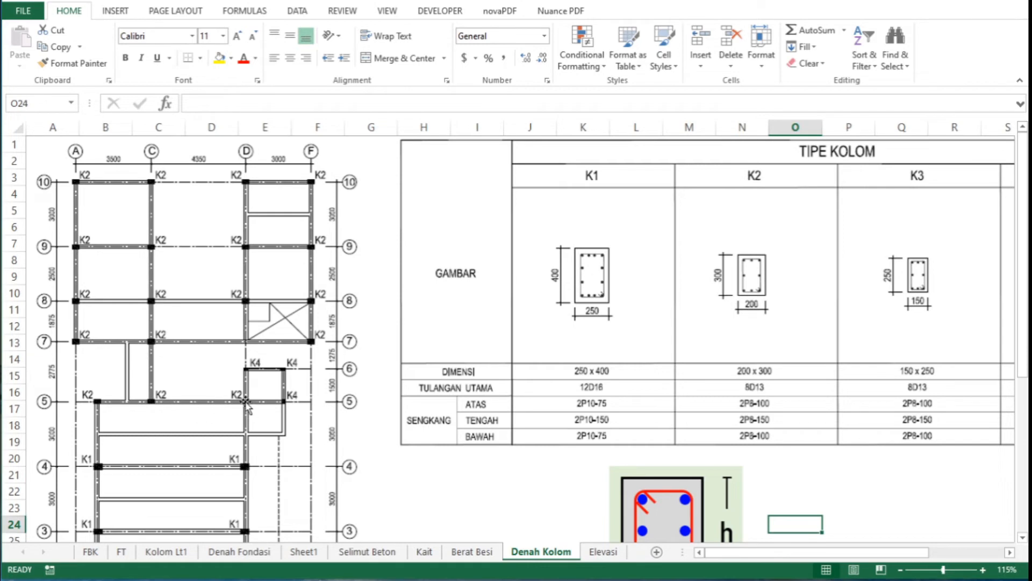
{"action": "left_click", "coordinate": [177, 552]}
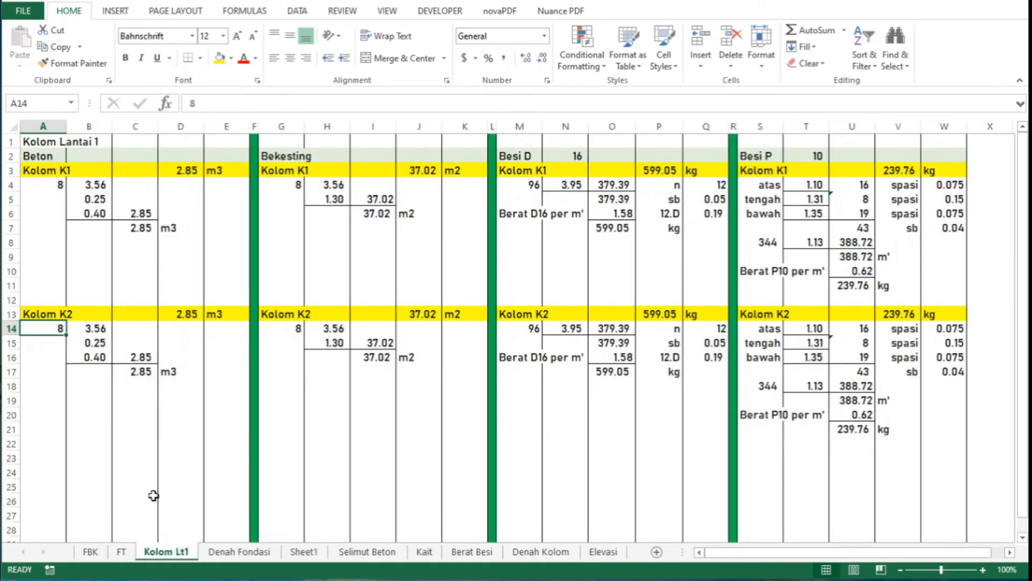
{"action": "type", "text": "18"}
{"action": "key", "text": "Tab"}
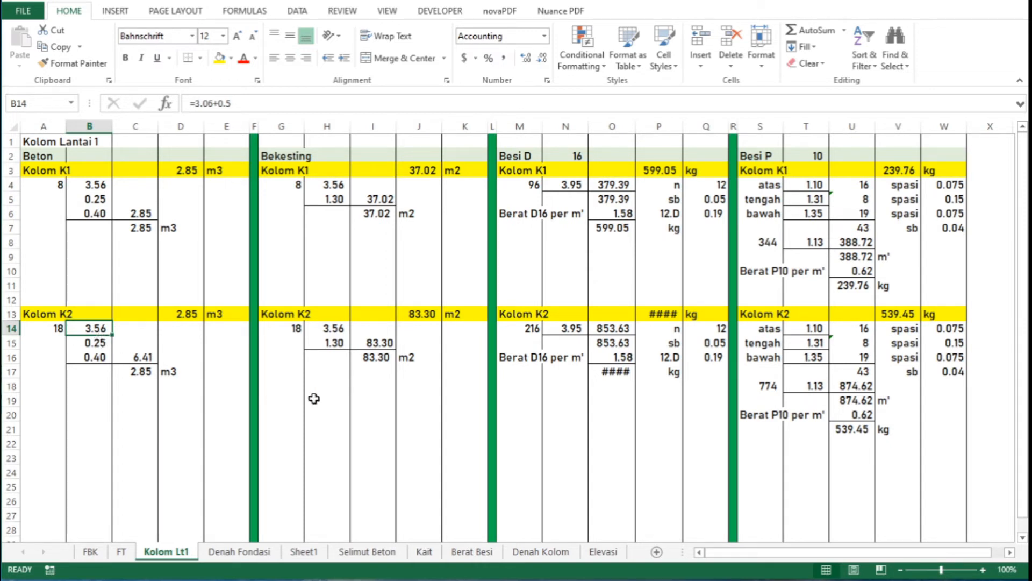
Step: Look up the K2 dimensions in the column schedule and set the section to 0.2 in B15 and 0.3 in B16
{"action": "left_click", "coordinate": [532, 556]}
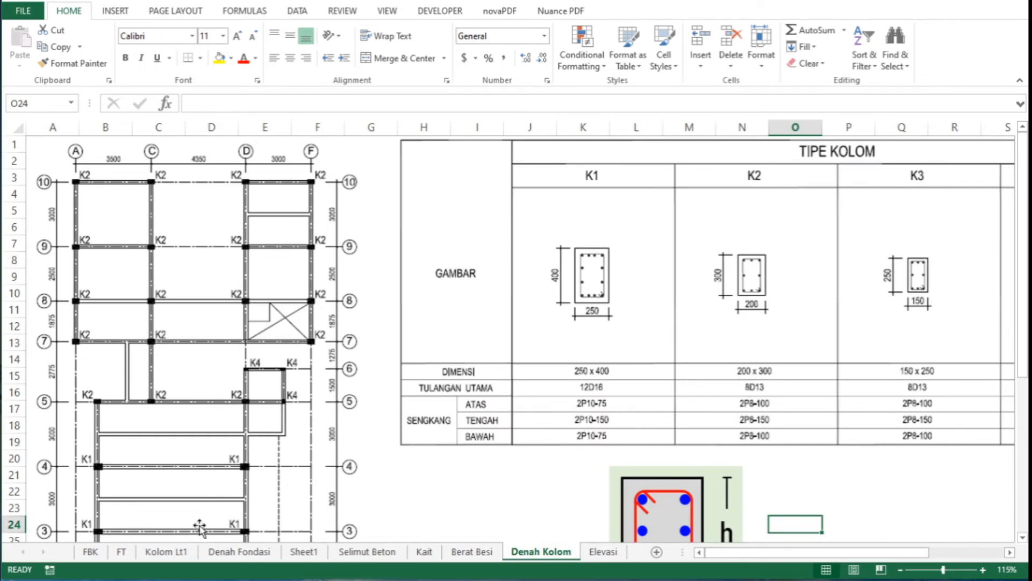
{"action": "left_click", "coordinate": [176, 559]}
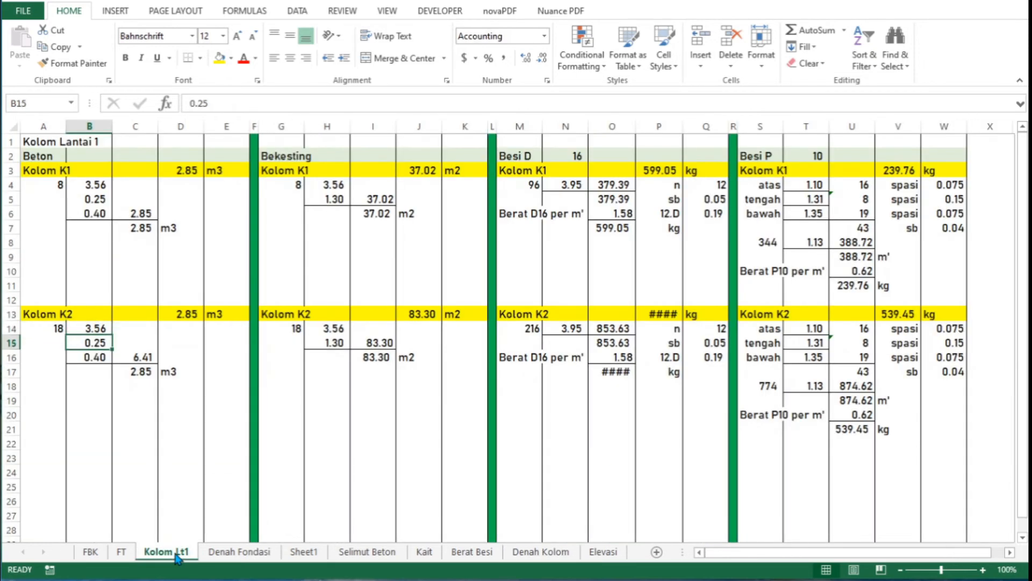
{"action": "type", "text": "0.2"}
{"action": "key", "text": "Return"}
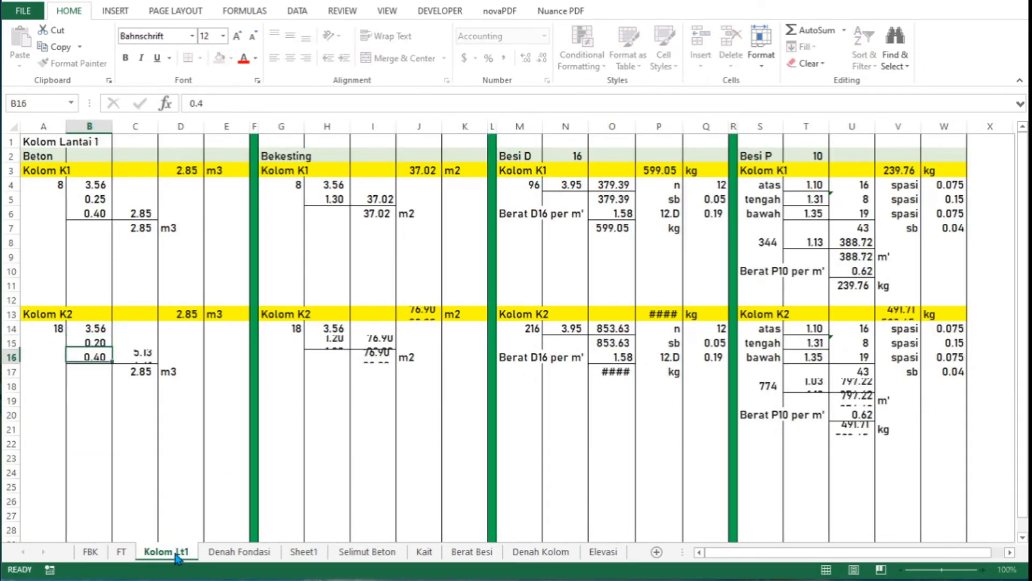
{"action": "key", "text": "F2"}
{"action": "type", "text": "0.3"}
{"action": "key", "text": "Return"}
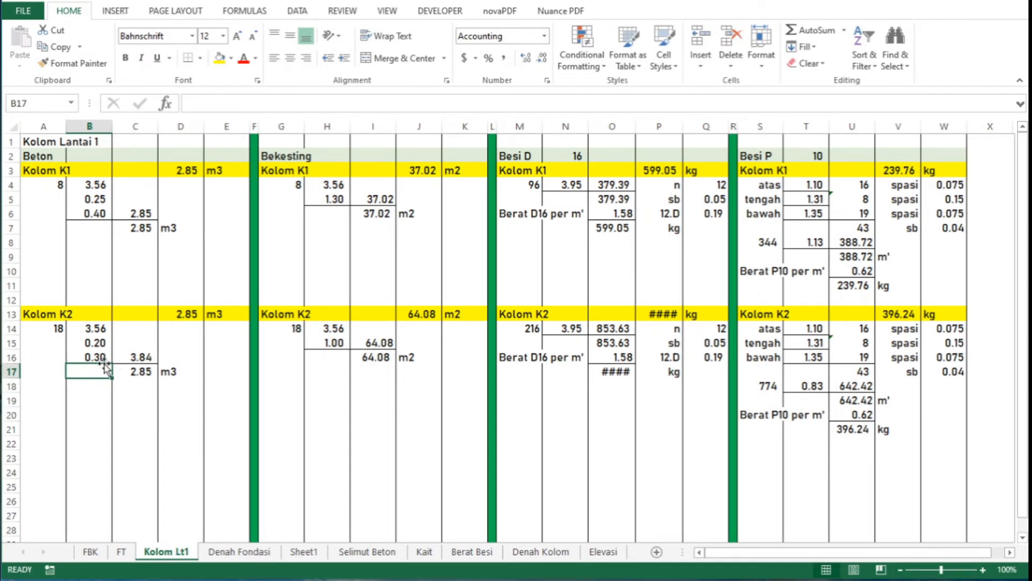
Step: Replace the fixed Kolom K2 concrete total in C17 with the formula =C16
{"action": "left_click", "coordinate": [137, 372]}
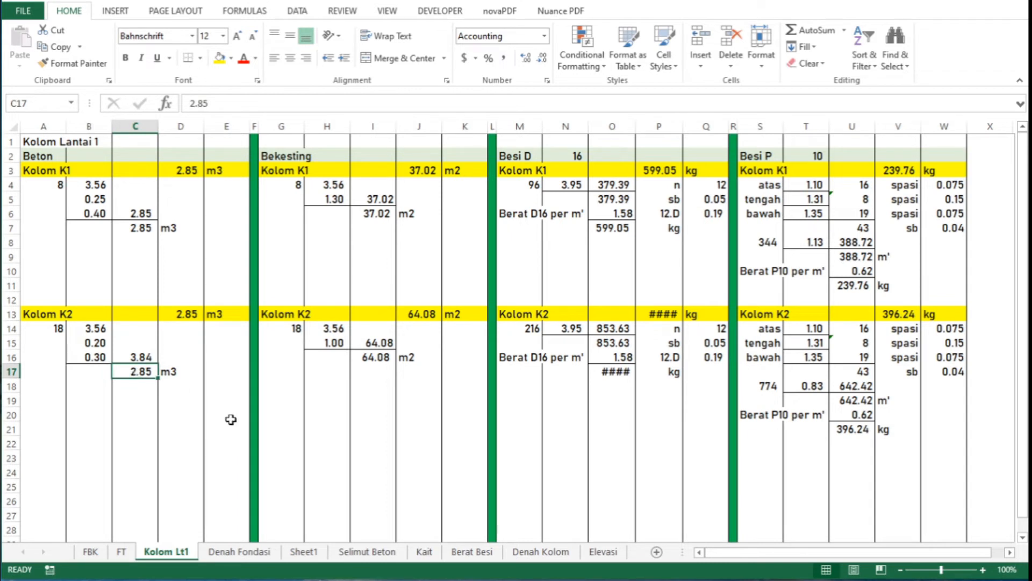
{"action": "type", "text": "=C16"}
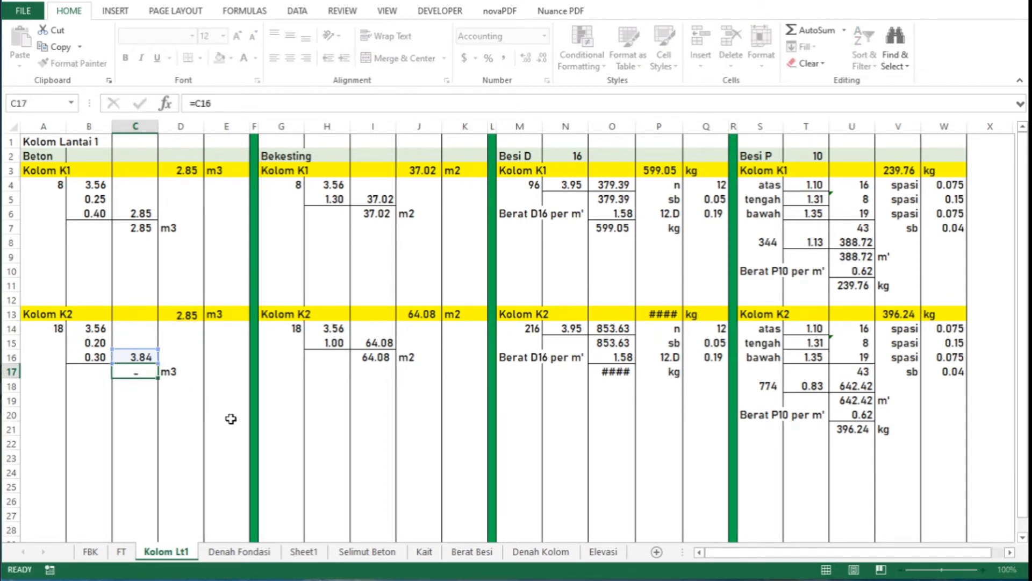
{"action": "key", "text": "ctrl+Return"}
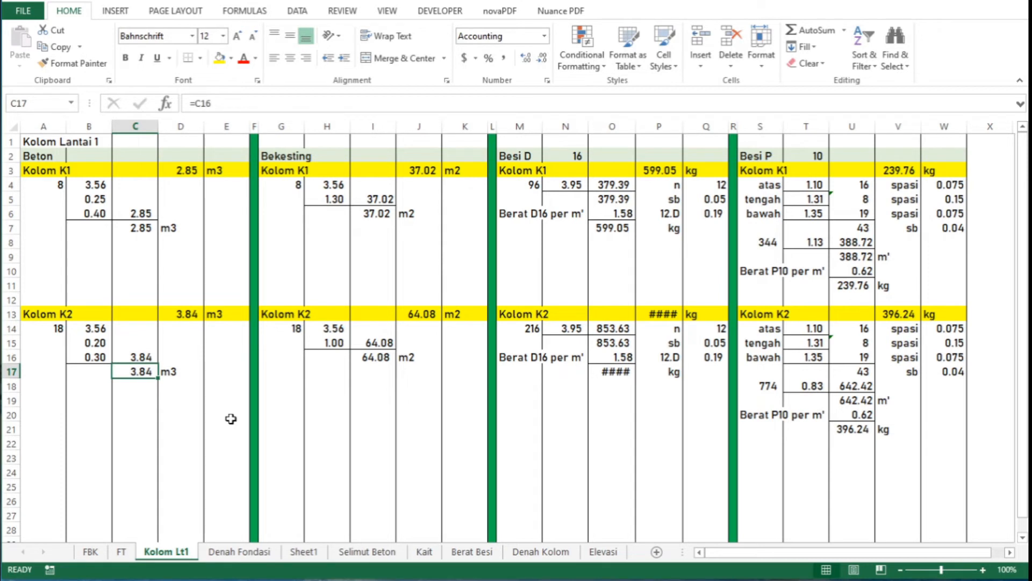
Step: Link the Kolom K1 concrete total in C7 to the volume in C6
{"action": "key", "text": "Up"}
{"action": "key", "text": "Up"}
{"action": "key", "text": "Up"}
{"action": "key", "text": "Up"}
{"action": "key", "text": "Up"}
{"action": "key", "text": "Up"}
{"action": "key", "text": "Up"}
{"action": "key", "text": "Up"}
{"action": "key", "text": "Up"}
{"action": "key", "text": "Up"}
{"action": "key", "text": "Up"}
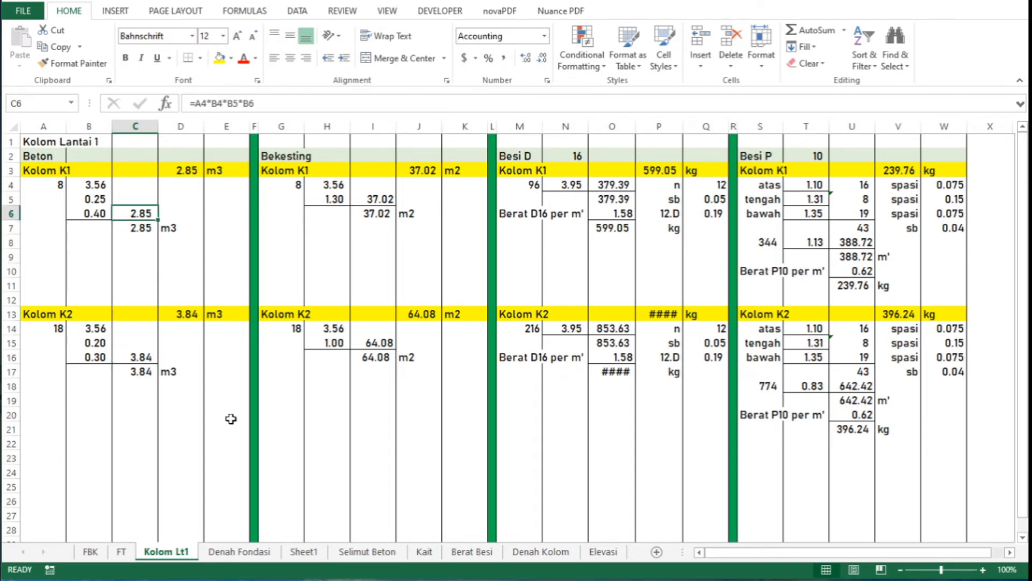
{"action": "key", "text": "Down"}
{"action": "type", "text": "="}
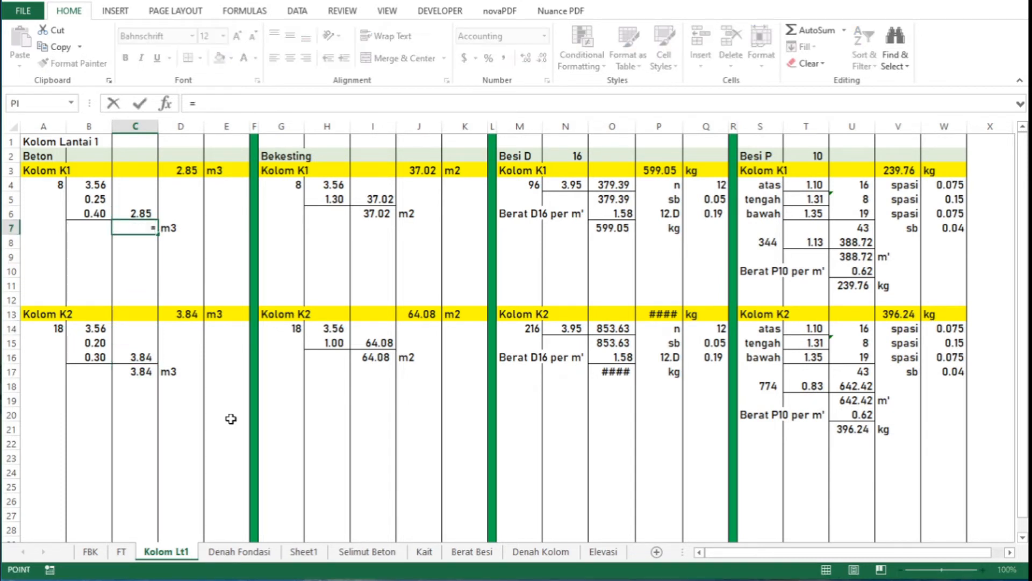
{"action": "key", "text": "Up"}
{"action": "key", "text": "Return"}
{"action": "key", "text": "Up"}
{"action": "key", "text": "Down"}
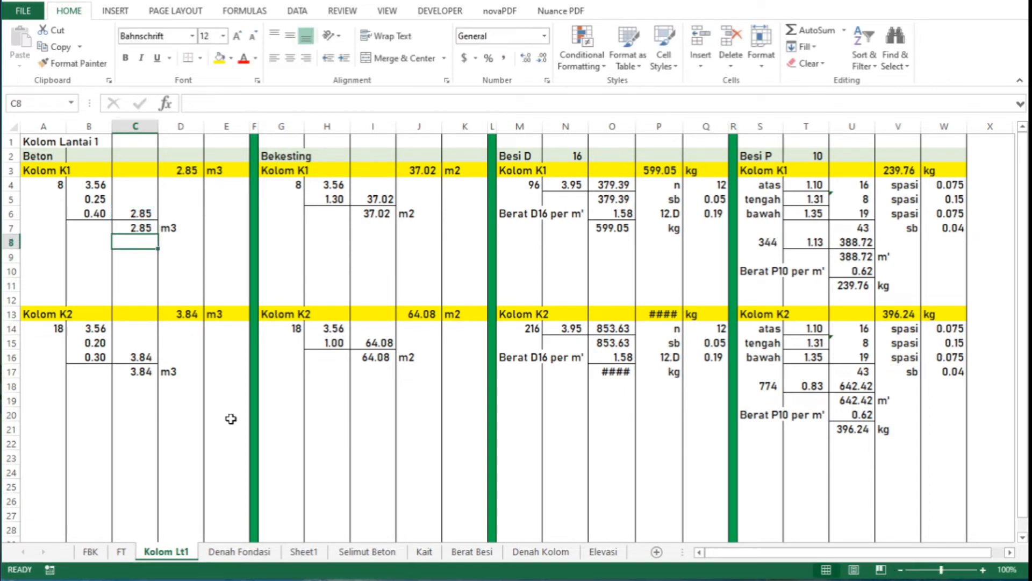
Step: Check the Kolom K2 concrete volume and total formulas in C16 and C17
{"action": "key", "text": "Down"}
{"action": "key", "text": "Down"}
{"action": "key", "text": "Down"}
{"action": "key", "text": "Down"}
{"action": "key", "text": "Down"}
{"action": "key", "text": "Down"}
{"action": "key", "text": "Down"}
{"action": "key", "text": "Down"}
{"action": "key", "text": "Down"}
{"action": "key", "text": "Down"}
{"action": "key", "text": "Up"}
{"action": "key", "text": "Up"}
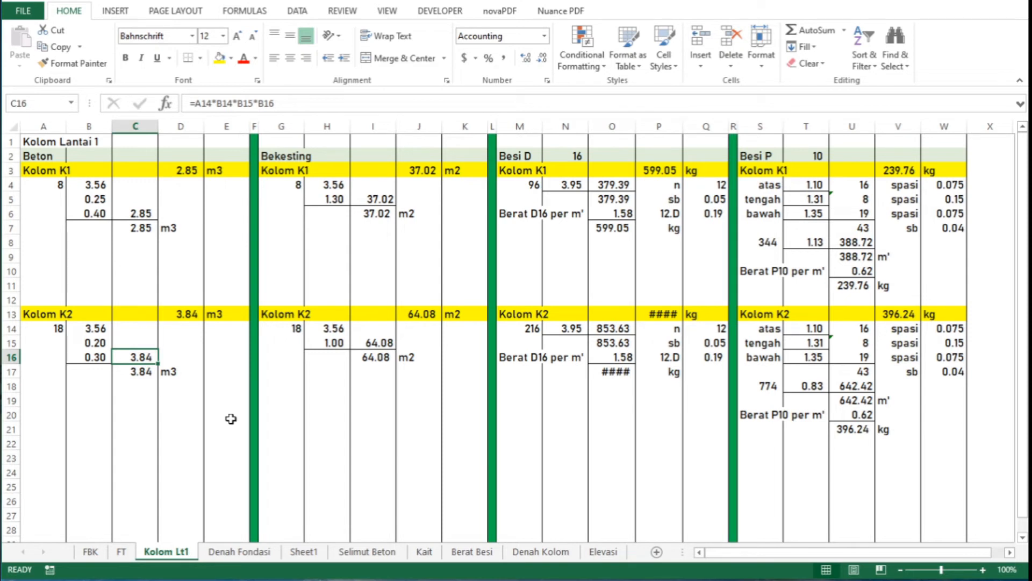
{"action": "key", "text": "Down"}
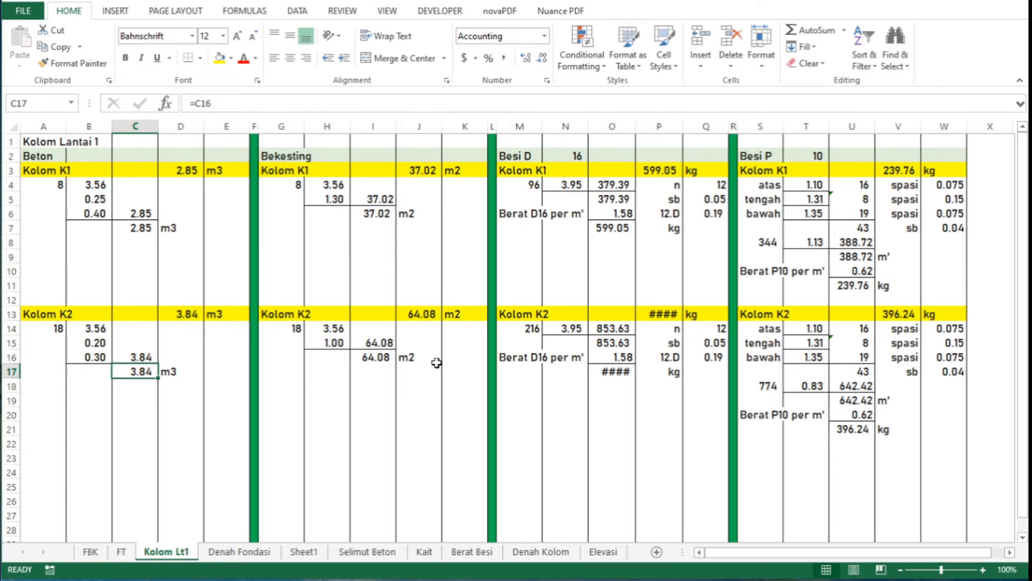
Step: Compare the K1 and K2 reinforcement in the column schedule and duplicate the Besi D and Besi P columns L:W of Kolom Lt1 starting at column X
{"action": "left_click", "coordinate": [558, 554]}
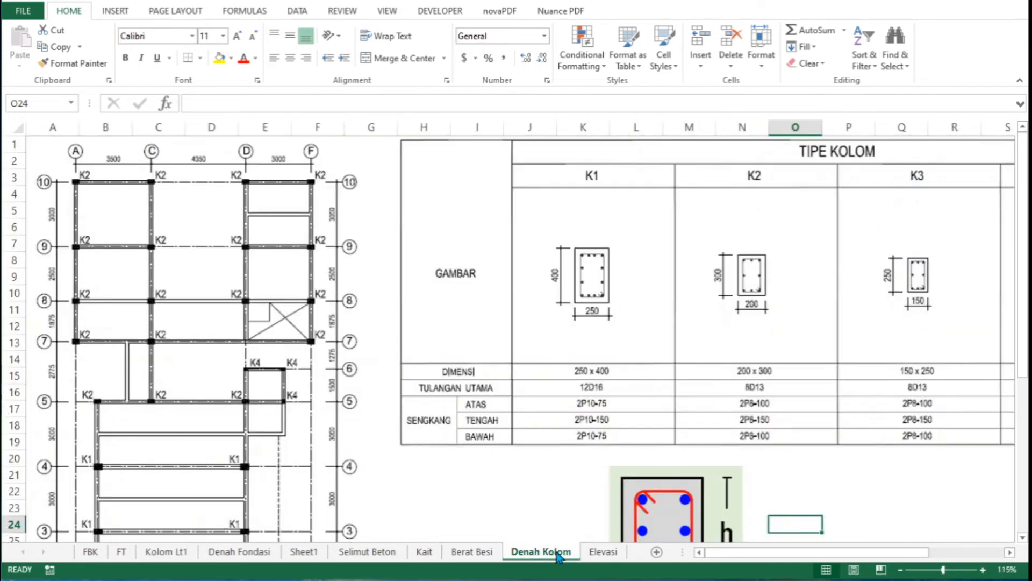
{"action": "scroll", "coordinate": [703, 404], "scroll_direction": "right", "scroll_amount": 1}
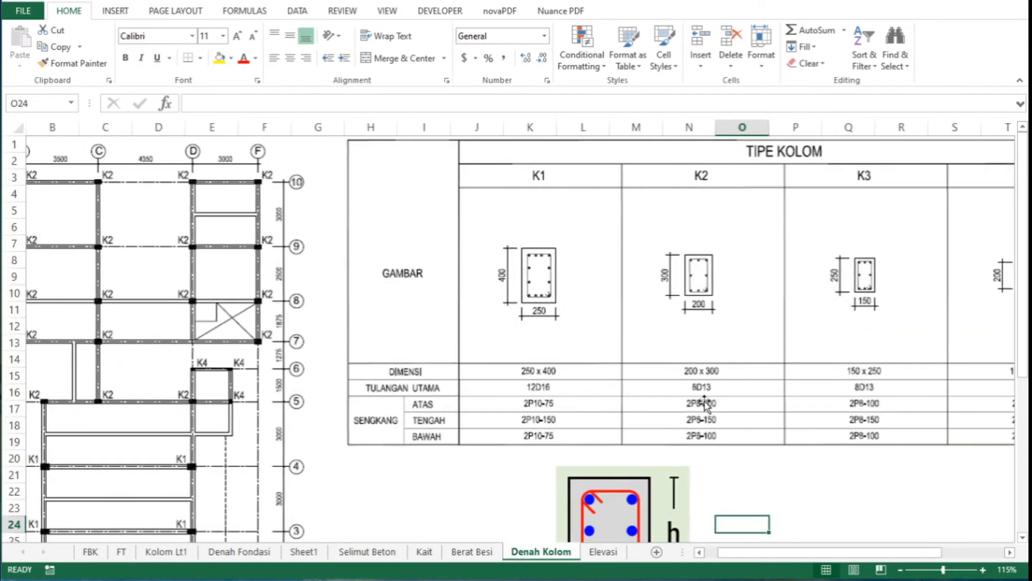
{"action": "scroll", "coordinate": [704, 403], "scroll_direction": "right", "scroll_amount": 1}
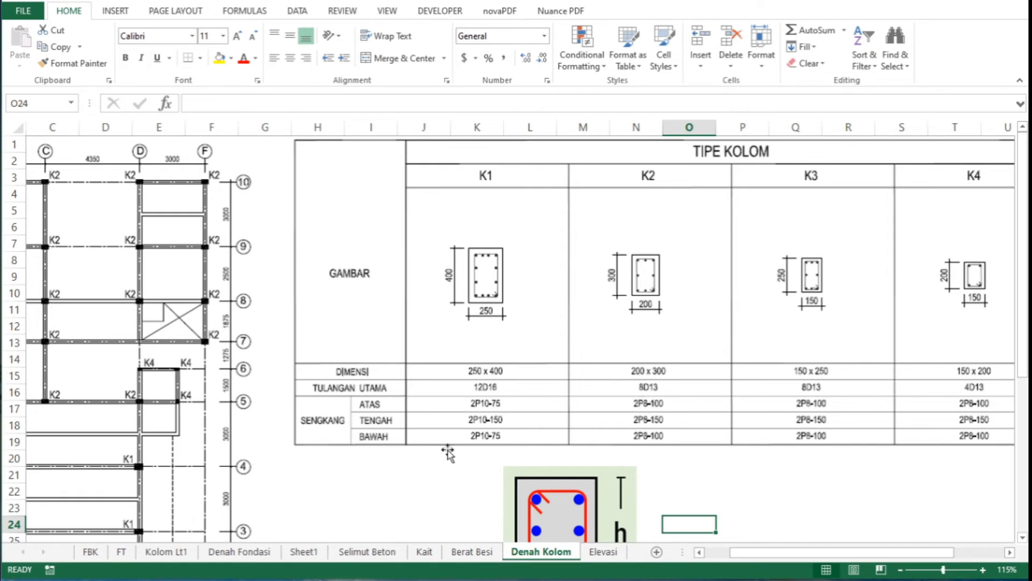
{"action": "left_click", "coordinate": [167, 552]}
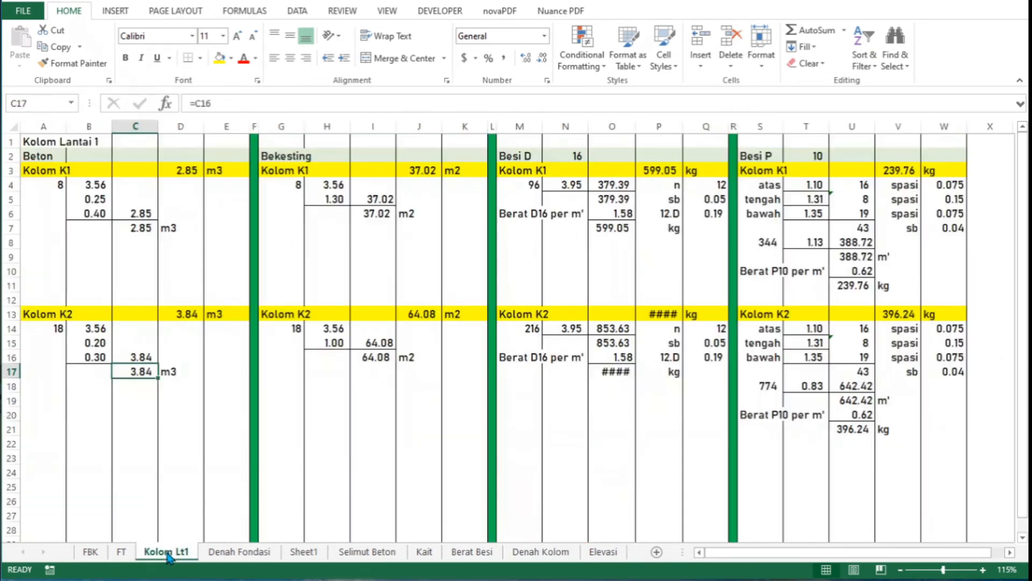
{"action": "left_click", "coordinate": [618, 455]}
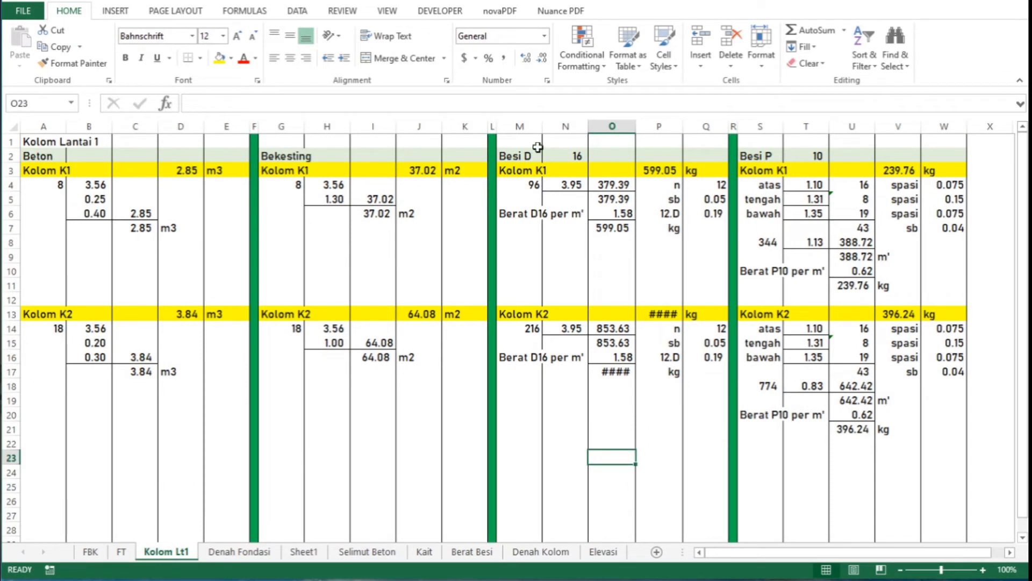
{"action": "left_click", "coordinate": [492, 125]}
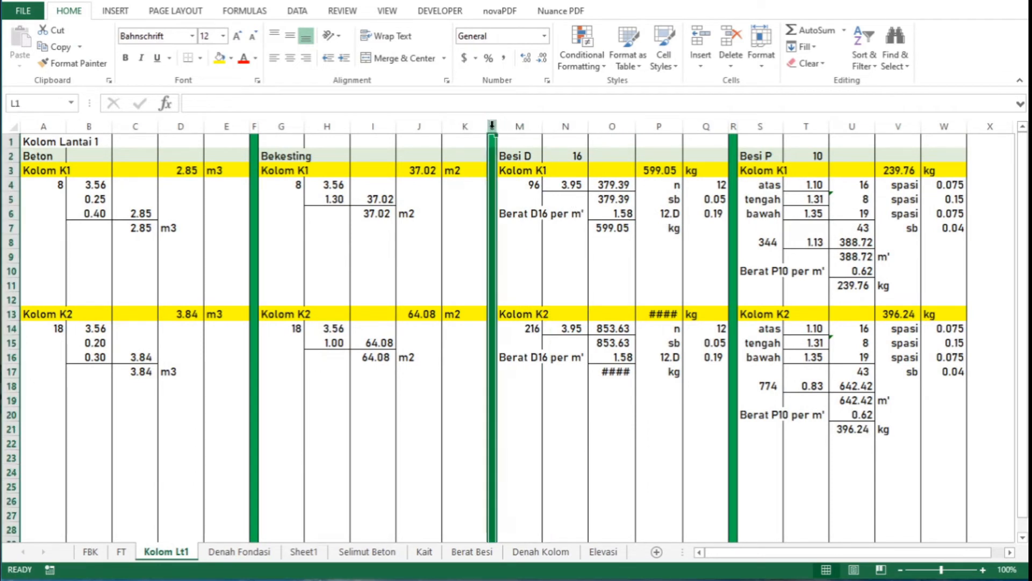
{"action": "left_click_drag", "start_coordinate": [492, 126], "coordinate": [945, 125]}
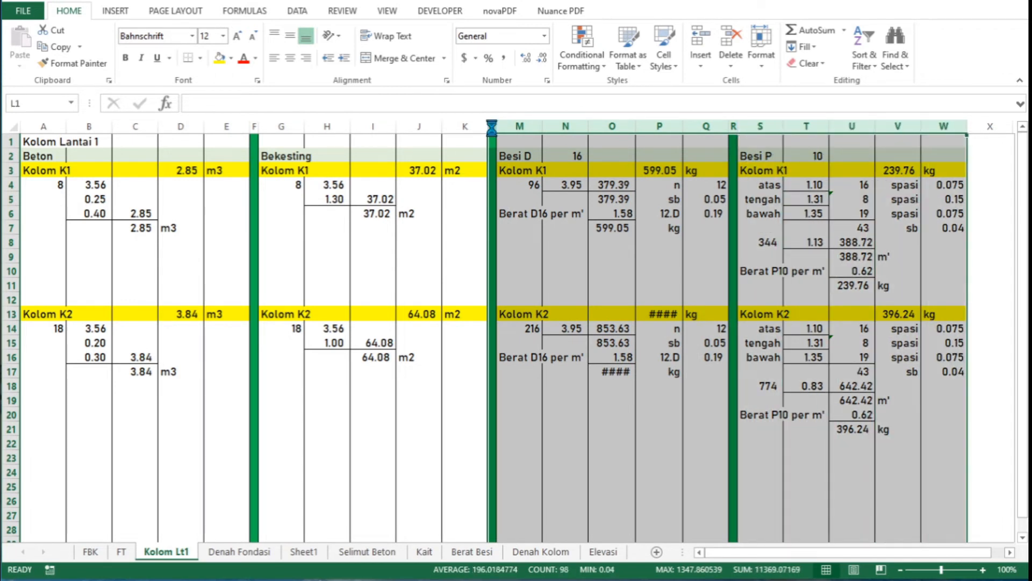
{"action": "key", "text": "ctrl+c"}
{"action": "key", "text": "Right"}
{"action": "key", "text": "Right"}
{"action": "key", "text": "Right"}
{"action": "key", "text": "Right"}
{"action": "key", "text": "Right"}
{"action": "key", "text": "Right"}
{"action": "key", "text": "Right"}
{"action": "key", "text": "Right"}
{"action": "key", "text": "Right"}
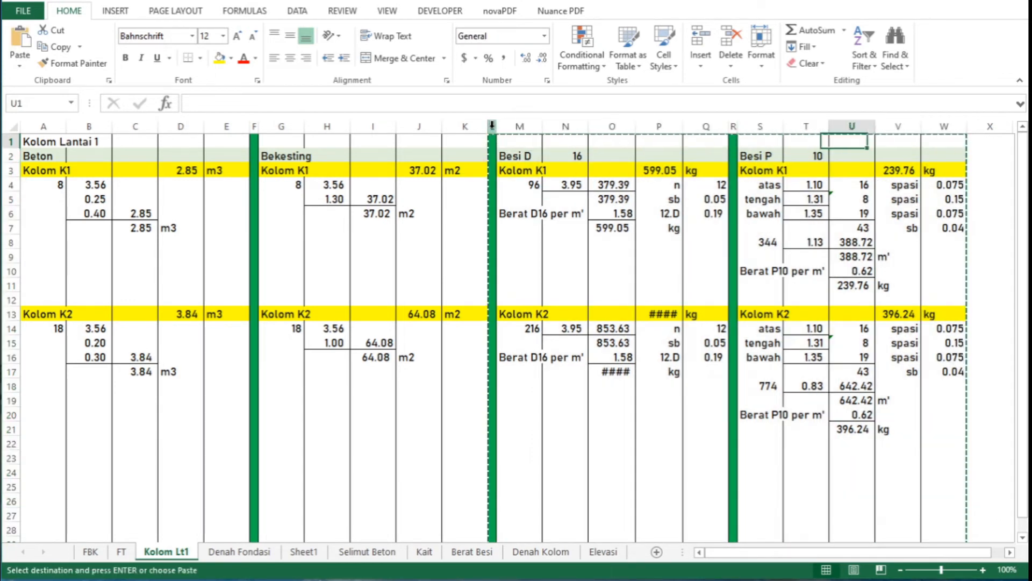
{"action": "key", "text": "Right"}
{"action": "key", "text": "Right"}
{"action": "key", "text": "Right"}
{"action": "key", "text": "ctrl+v"}
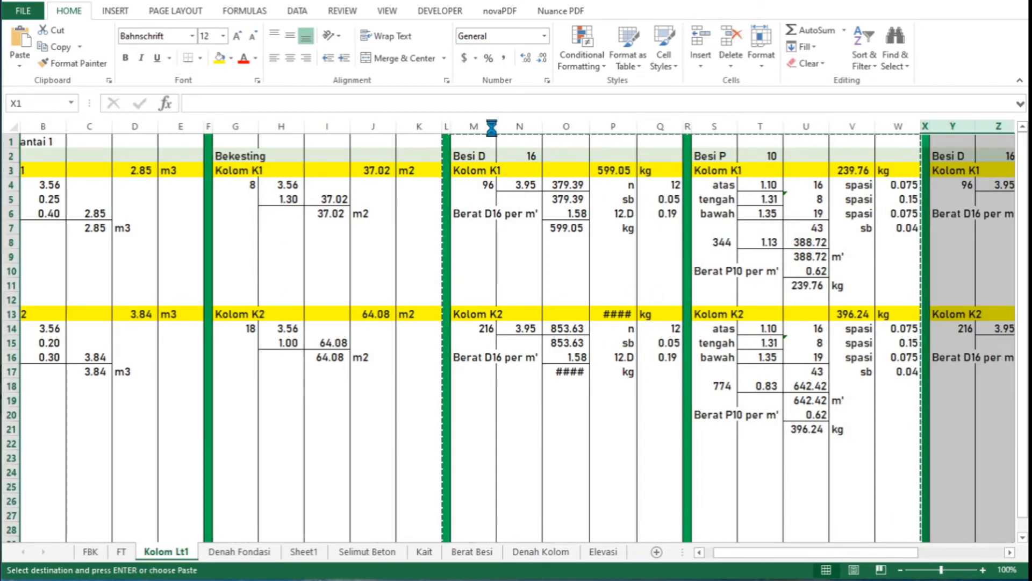
{"action": "key", "text": "Escape"}
Step: Clear the contents of the duplicated Kolom K1 block in Y3:AI12
{"action": "key", "text": "Right"}
{"action": "key", "text": "Right"}
{"action": "key", "text": "Right"}
{"action": "key", "text": "Right"}
{"action": "key", "text": "Right"}
{"action": "key", "text": "Right"}
{"action": "key", "text": "Right"}
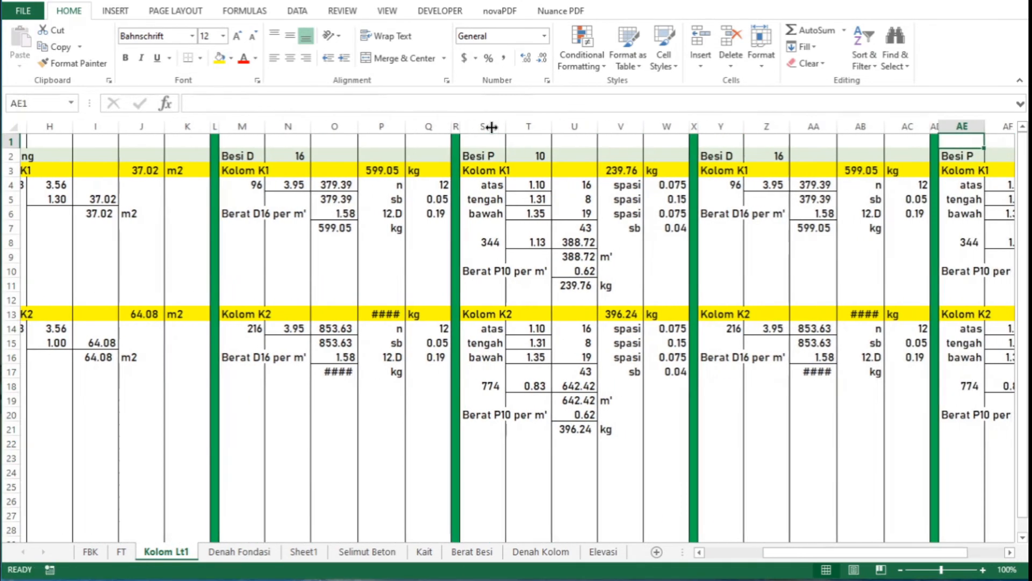
{"action": "key", "text": "Right"}
{"action": "key", "text": "Right"}
{"action": "key", "text": "Right"}
{"action": "key", "text": "Right"}
{"action": "key", "text": "Right"}
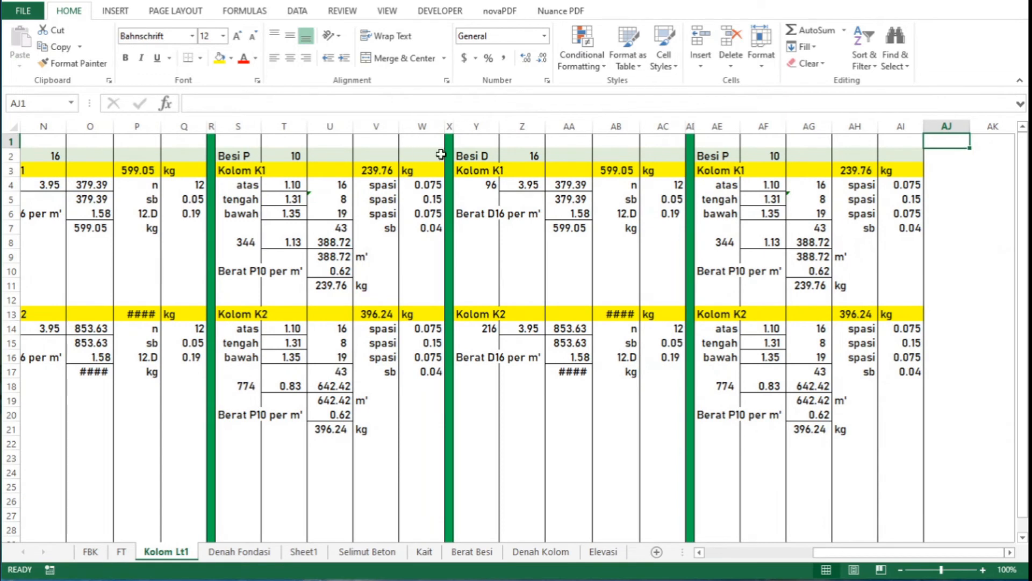
{"action": "left_click_drag", "start_coordinate": [482, 171], "coordinate": [891, 296]}
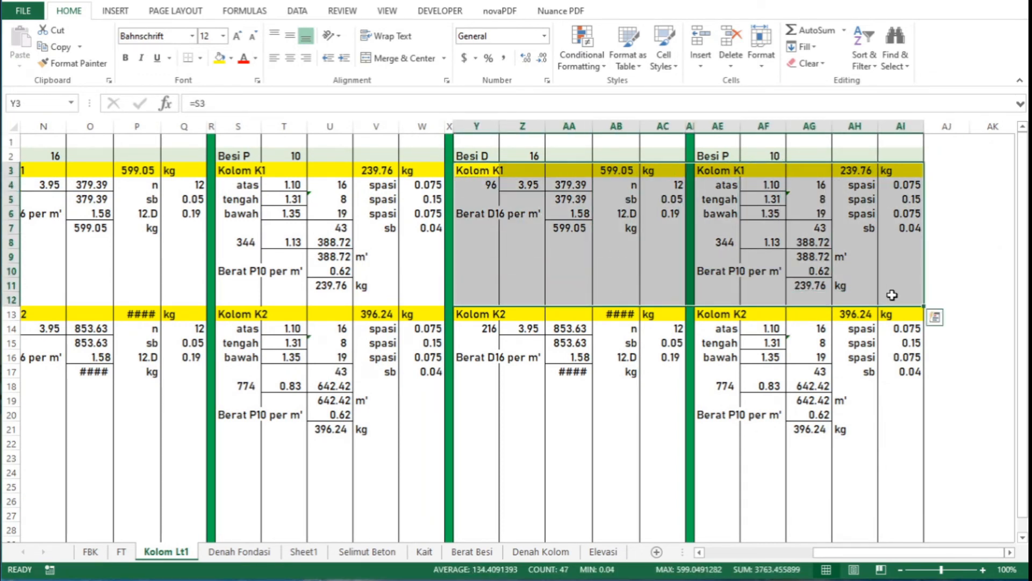
{"action": "key", "text": "Delete"}
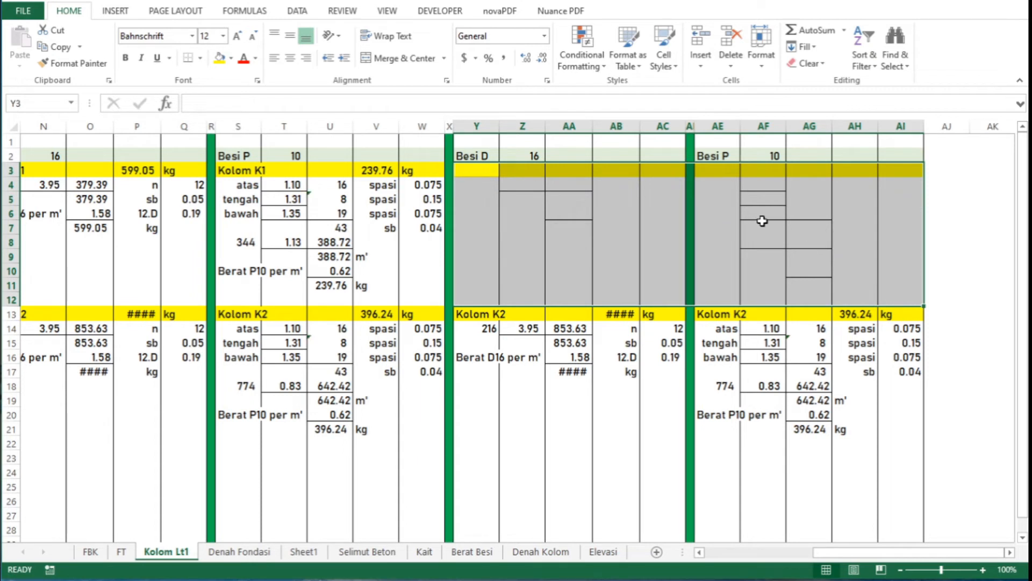
Step: Remove the inner horizontal borders from the emptied range Y3:AI12, keeping its vertical column lines
{"action": "right_click", "coordinate": [763, 221]}
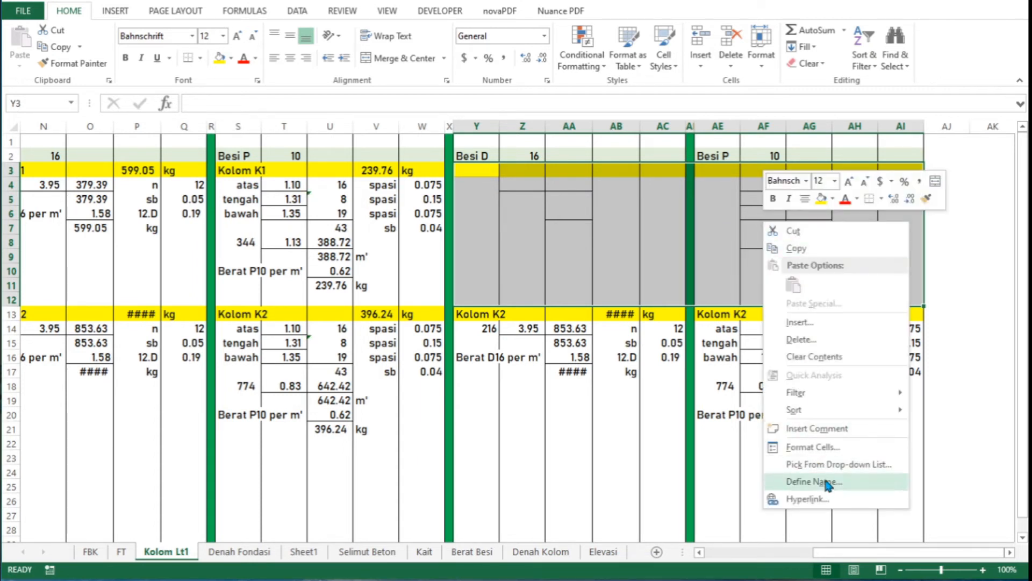
{"action": "left_click", "coordinate": [881, 199]}
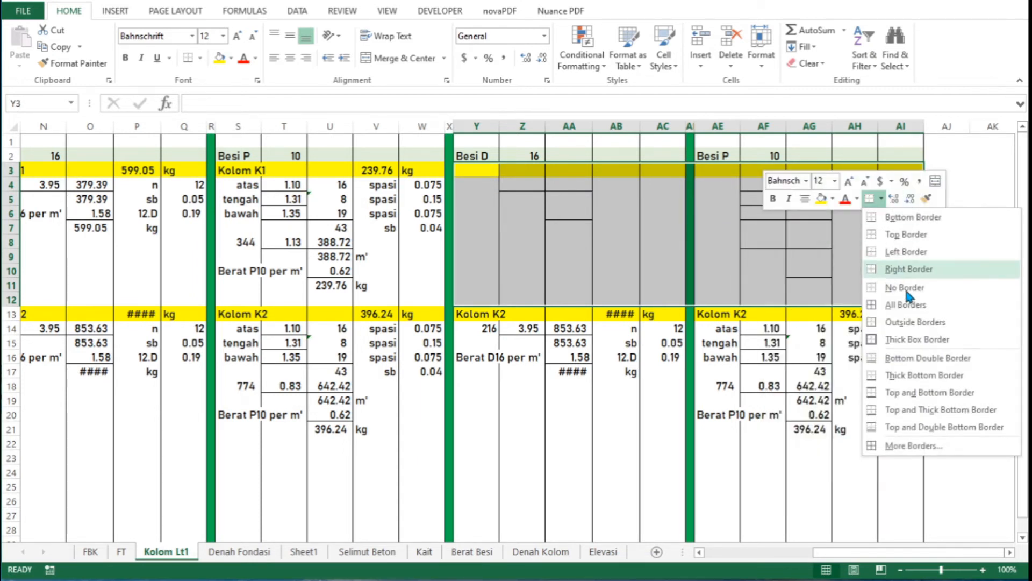
{"action": "left_click", "coordinate": [924, 450]}
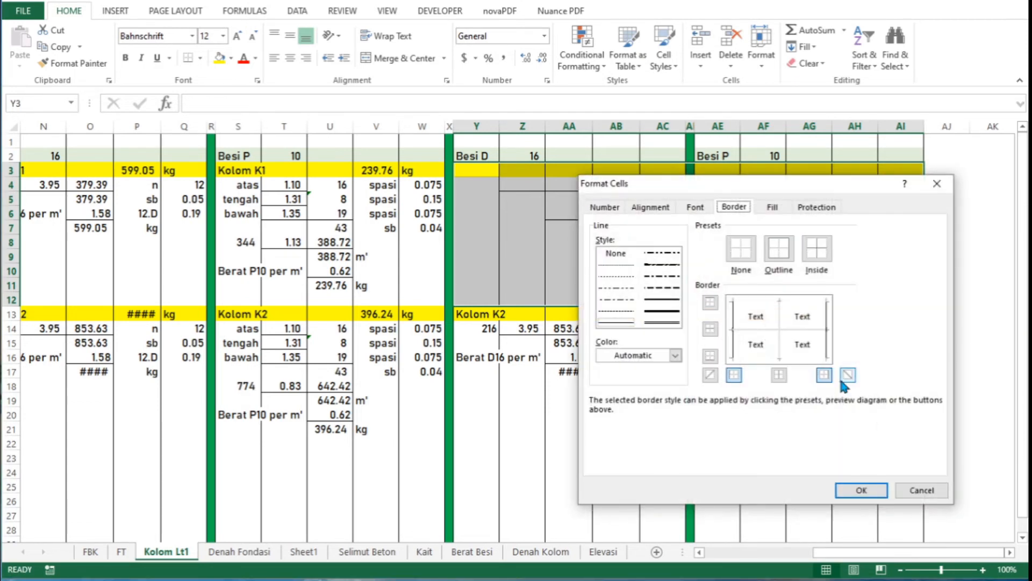
{"action": "left_click", "coordinate": [804, 326]}
{"action": "left_click", "coordinate": [861, 490]}
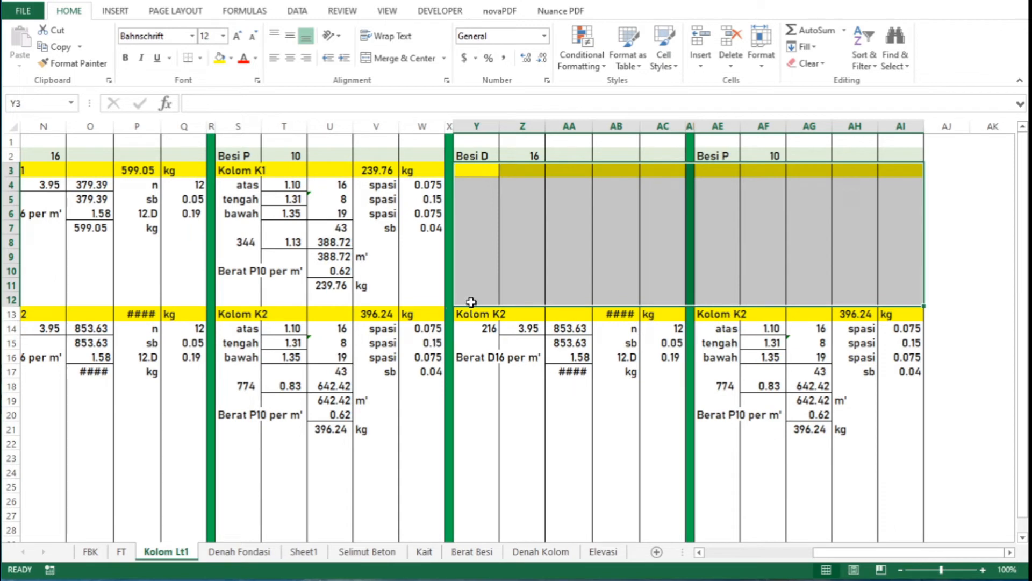
Step: Copy the blank block Y3:AI12 over the Kolom K2 calculation starting at M13, under Besi D 16 and Besi P 10
{"action": "key", "text": "ctrl+c"}
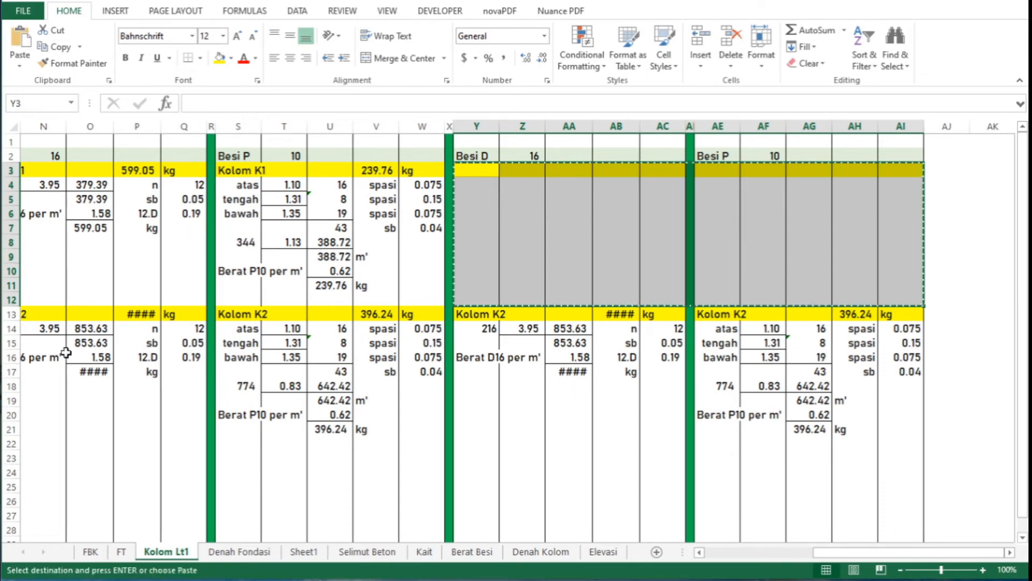
{"action": "left_click", "coordinate": [48, 310]}
{"action": "key", "text": "Left"}
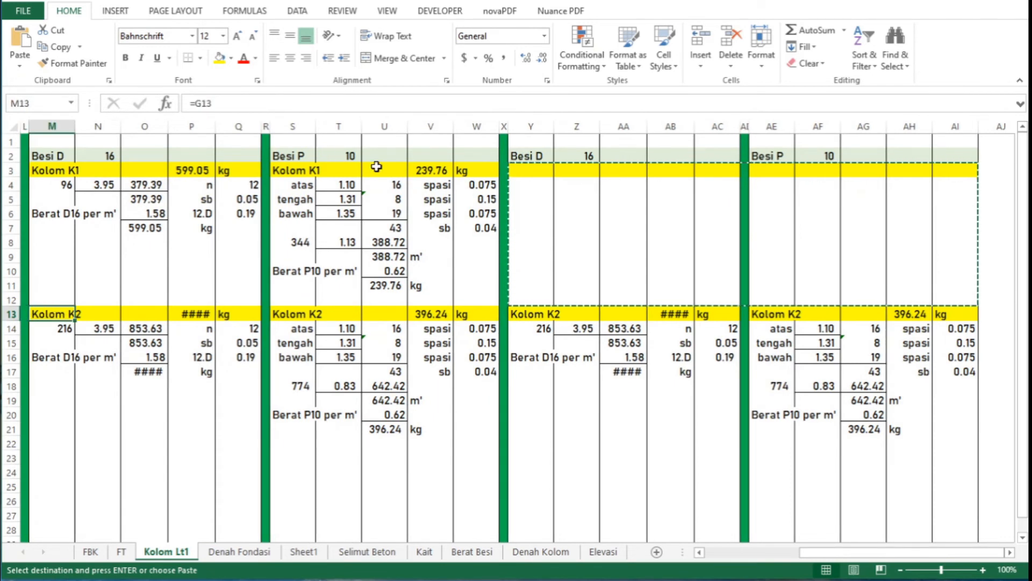
{"action": "key", "text": "Return"}
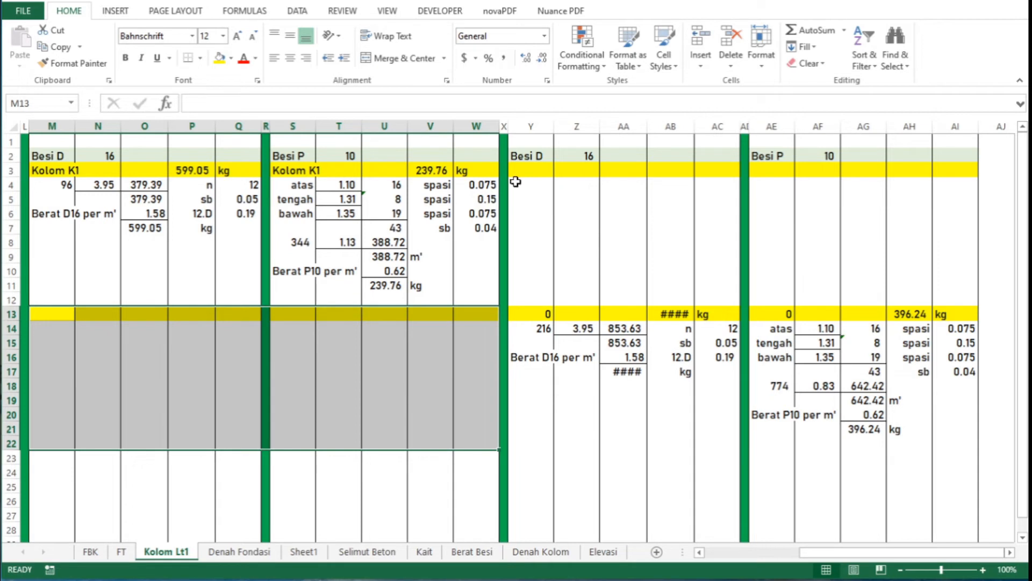
Step: Consult the K2 column schedule and set the duplicated blocks' bar sizes to Besi D 13 in Z2 and Besi P 8 in AF2
{"action": "left_click", "coordinate": [546, 554]}
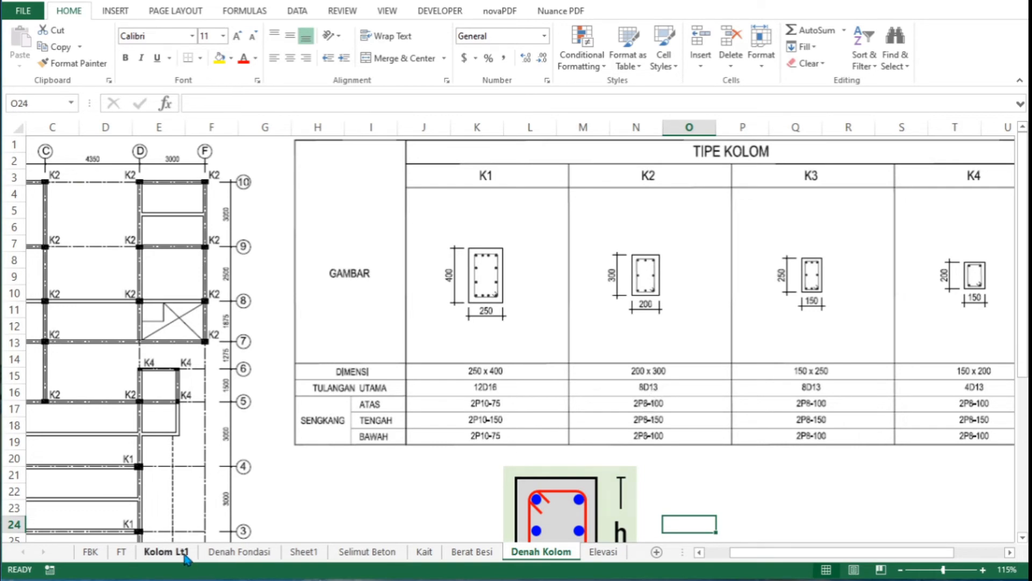
{"action": "left_click", "coordinate": [167, 551]}
{"action": "left_click", "coordinate": [589, 156]}
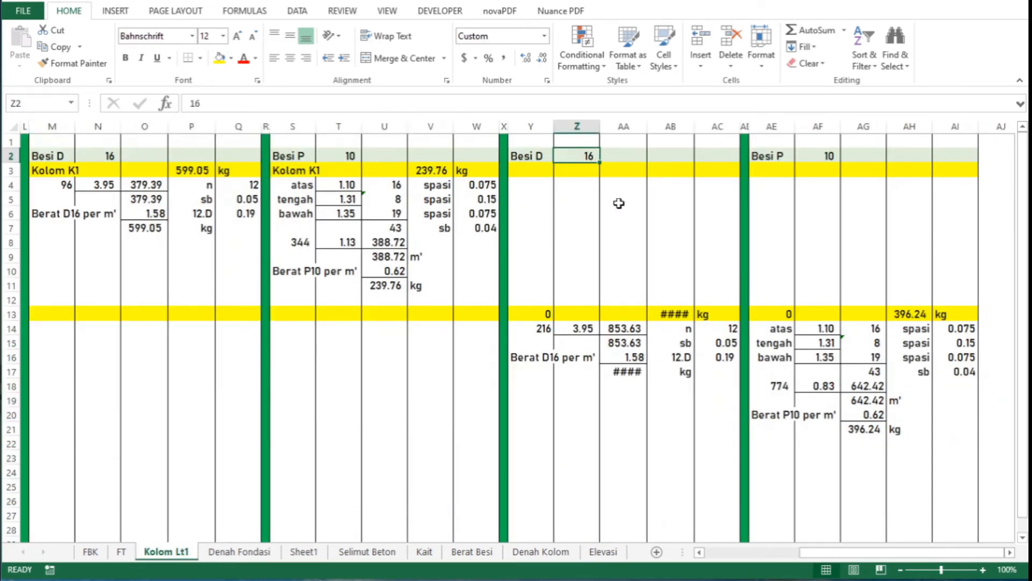
{"action": "type", "text": "13"}
{"action": "key", "text": "Tab"}
{"action": "key", "text": "Tab"}
{"action": "key", "text": "Tab"}
{"action": "key", "text": "Tab"}
{"action": "key", "text": "Tab"}
{"action": "key", "text": "Tab"}
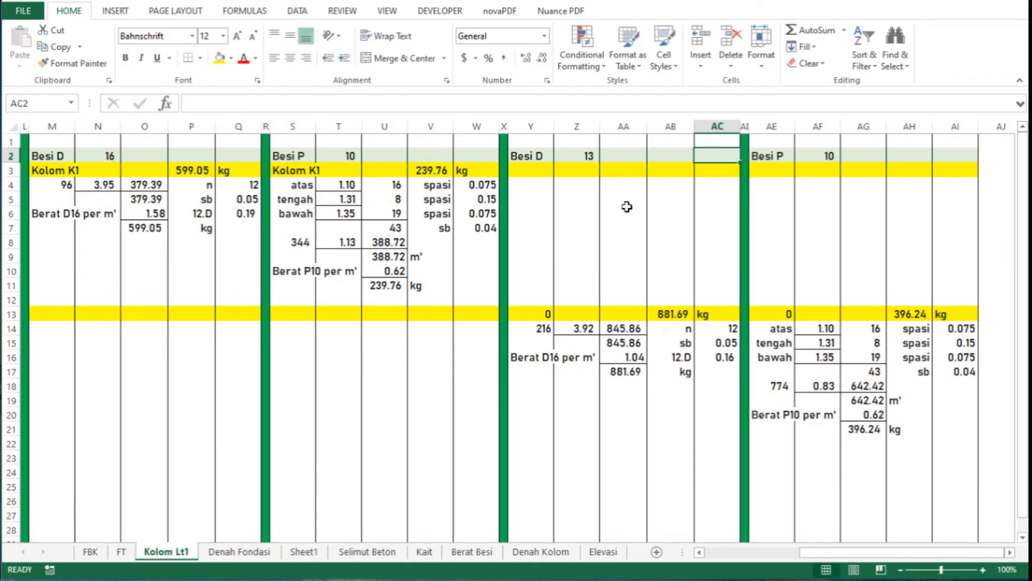
{"action": "type", "text": "8"}
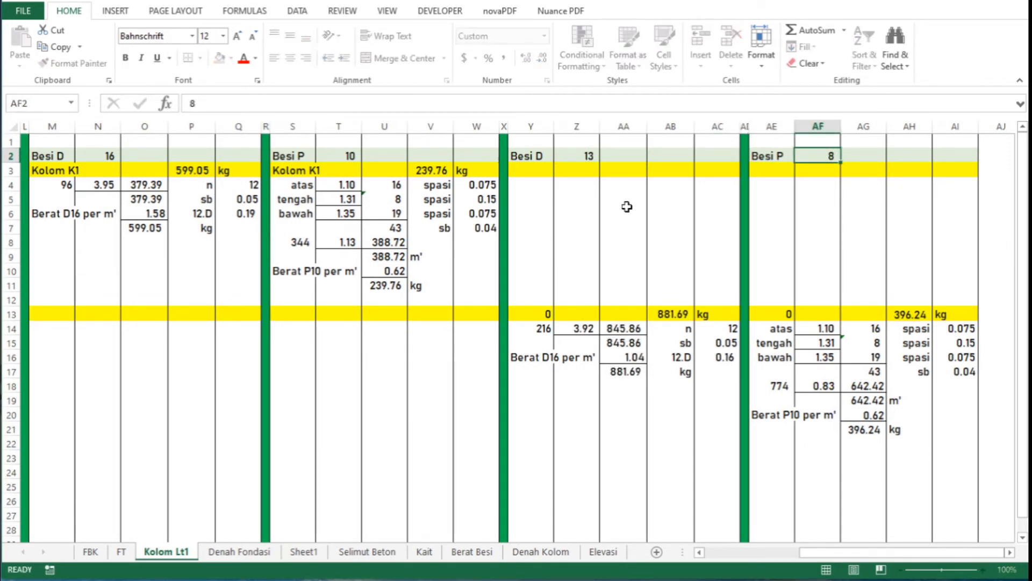
Step: Relink the heading of the Besi D 13 block in Y13 to the Bekesting heading with the formula =G13
{"action": "key", "text": "Left"}
{"action": "key", "text": "Left"}
{"action": "key", "text": "Left"}
{"action": "key", "text": "Left"}
{"action": "key", "text": "Left"}
{"action": "key", "text": "Left"}
{"action": "key", "text": "Left"}
{"action": "key", "text": "Left"}
{"action": "key", "text": "Left"}
{"action": "key", "text": "Down"}
{"action": "key", "text": "Down"}
{"action": "key", "text": "Down"}
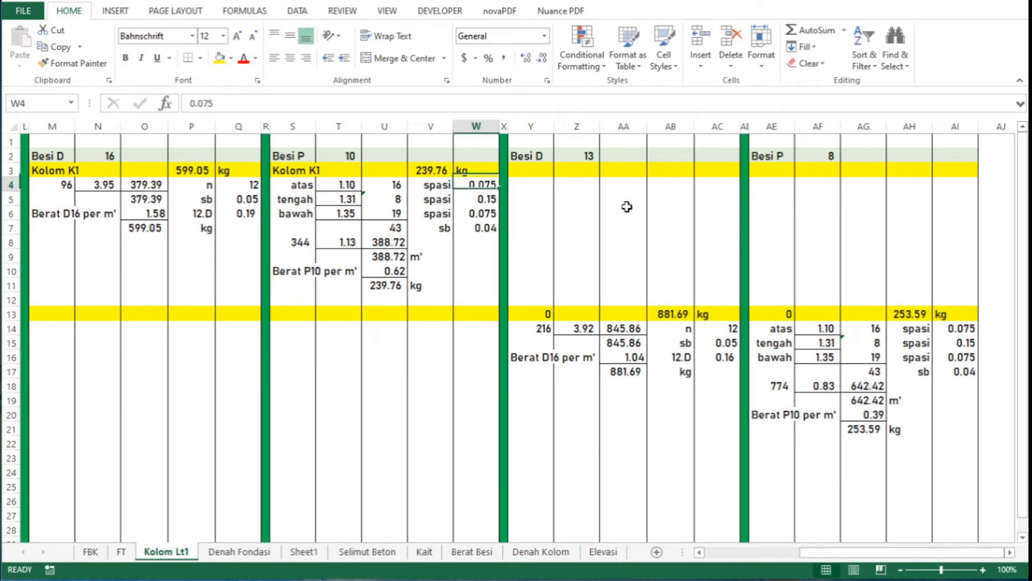
{"action": "key", "text": "Down"}
{"action": "key", "text": "Down"}
{"action": "key", "text": "Down"}
{"action": "key", "text": "Down"}
{"action": "key", "text": "Down"}
{"action": "key", "text": "Down"}
{"action": "key", "text": "Down"}
{"action": "key", "text": "Down"}
{"action": "key", "text": "Down"}
{"action": "key", "text": "Down"}
{"action": "key", "text": "Up"}
{"action": "key", "text": "Up"}
{"action": "key", "text": "Right"}
{"action": "key", "text": "Right"}
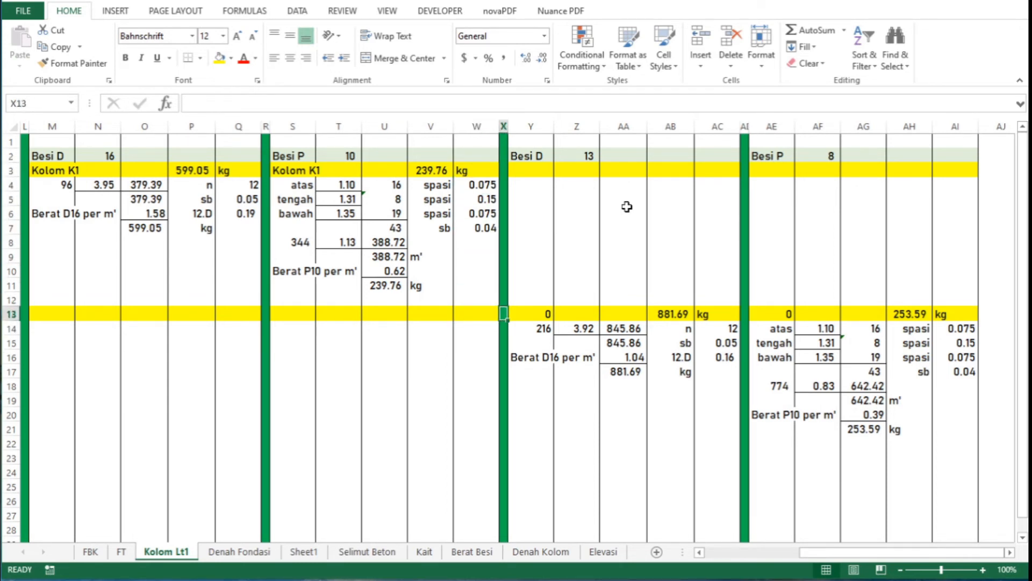
{"action": "type", "text": "="}
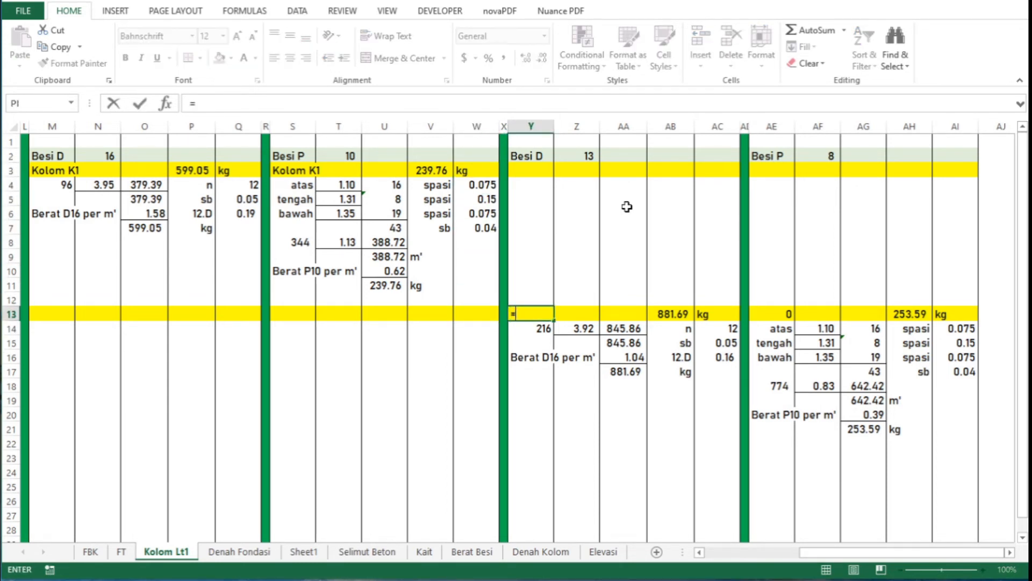
{"action": "key", "text": "Left"}
{"action": "key", "text": "Left"}
{"action": "key", "text": "Left"}
{"action": "key", "text": "Left"}
{"action": "key", "text": "Left"}
{"action": "key", "text": "Left"}
{"action": "key", "text": "Left"}
{"action": "key", "text": "Left"}
{"action": "key", "text": "Left"}
{"action": "key", "text": "Left"}
{"action": "key", "text": "Left"}
{"action": "key", "text": "Left"}
{"action": "key", "text": "Left"}
{"action": "key", "text": "Left"}
{"action": "key", "text": "Left"}
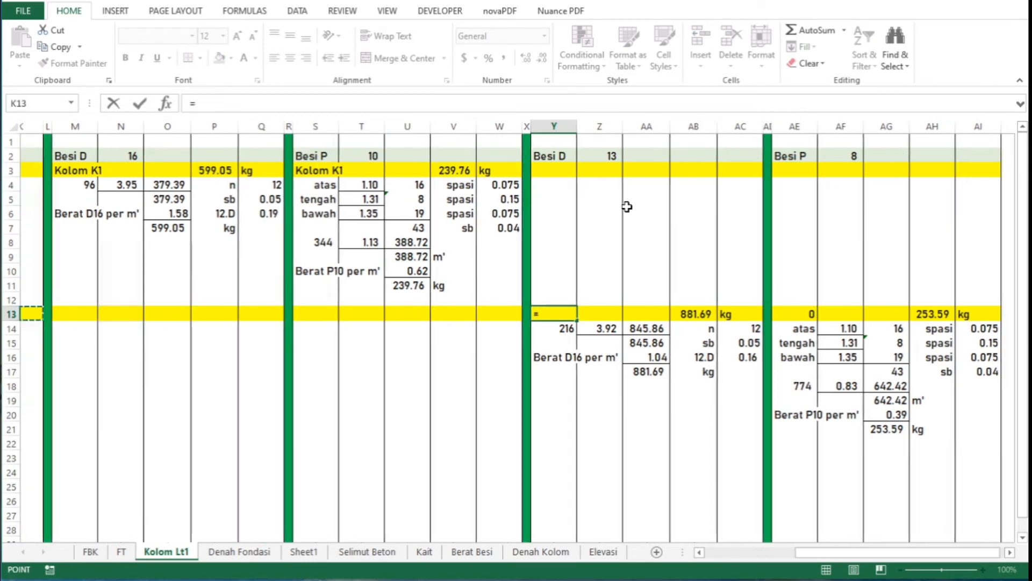
{"action": "key", "text": "Left"}
{"action": "key", "text": "Left"}
{"action": "key", "text": "Left"}
{"action": "key", "text": "Left"}
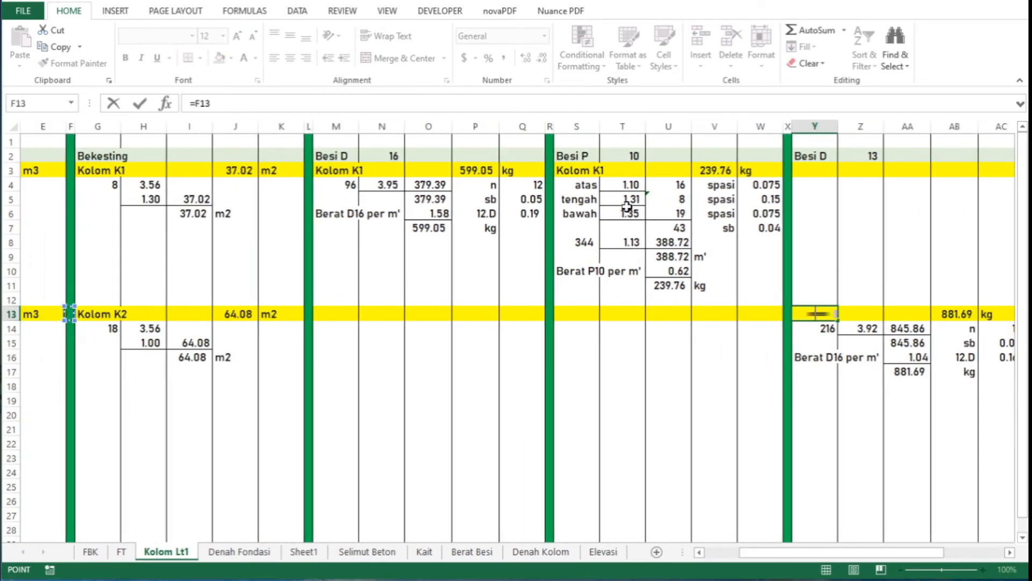
{"action": "key", "text": "Right"}
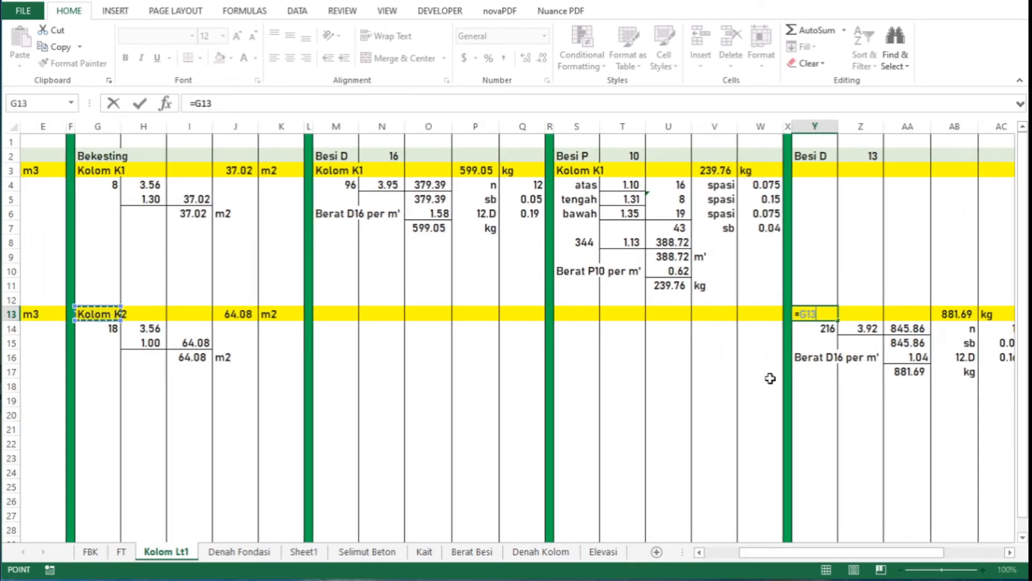
{"action": "key", "text": "Return"}
Step: Check the heading in AE13 of the Besi P 8 block and its link to Y13
{"action": "key", "text": "Up"}
{"action": "key", "text": "Right"}
{"action": "key", "text": "Right"}
{"action": "key", "text": "Right"}
{"action": "key", "text": "Right"}
{"action": "key", "text": "Right"}
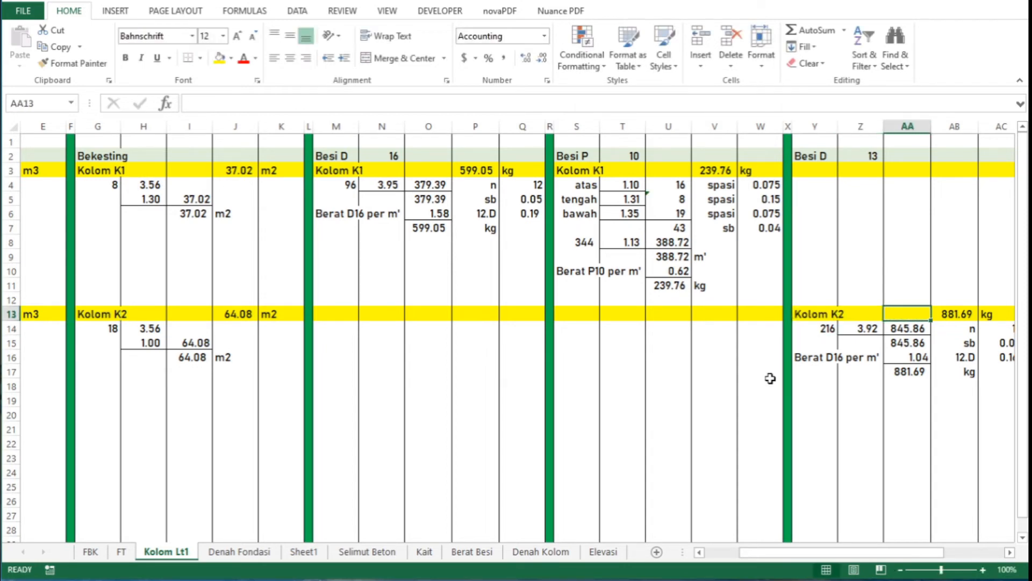
{"action": "key", "text": "Right"}
{"action": "key", "text": "Right"}
{"action": "key", "text": "Right"}
{"action": "key", "text": "Left"}
{"action": "key", "text": "Left"}
{"action": "key", "text": "Left"}
{"action": "key", "text": "Left"}
{"action": "key", "text": "Left"}
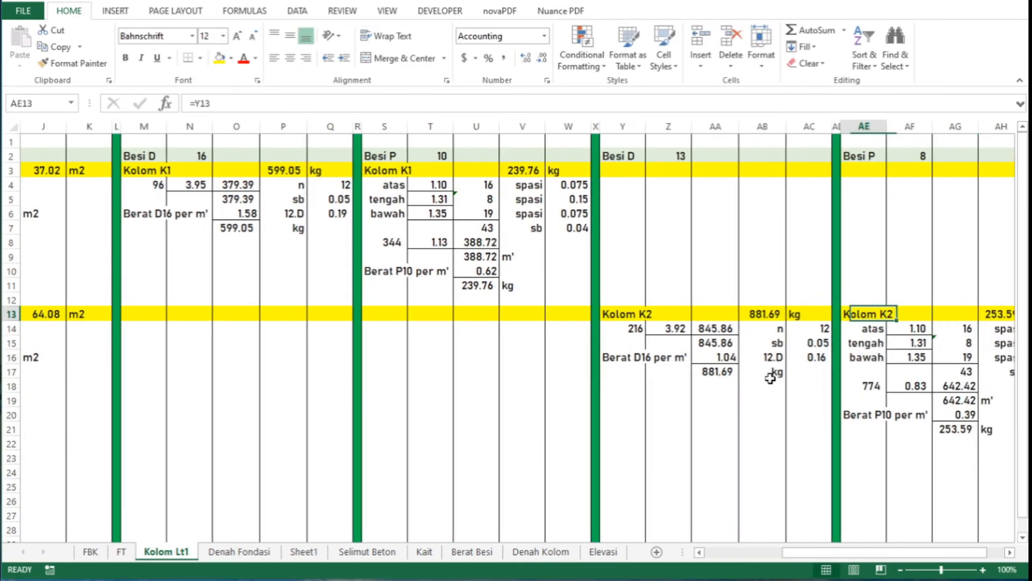
Step: Inspect the bar-count formula =$A14*AC14 in Y14 and trace the cells it refers to
{"action": "key", "text": "Left"}
{"action": "key", "text": "Left"}
{"action": "key", "text": "Left"}
{"action": "key", "text": "Down"}
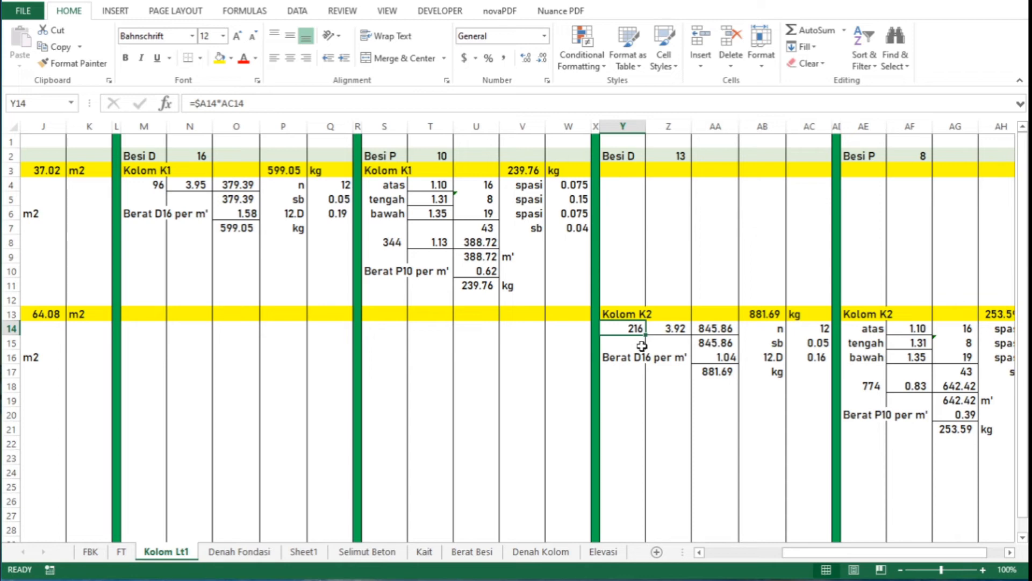
{"action": "key", "text": "F2"}
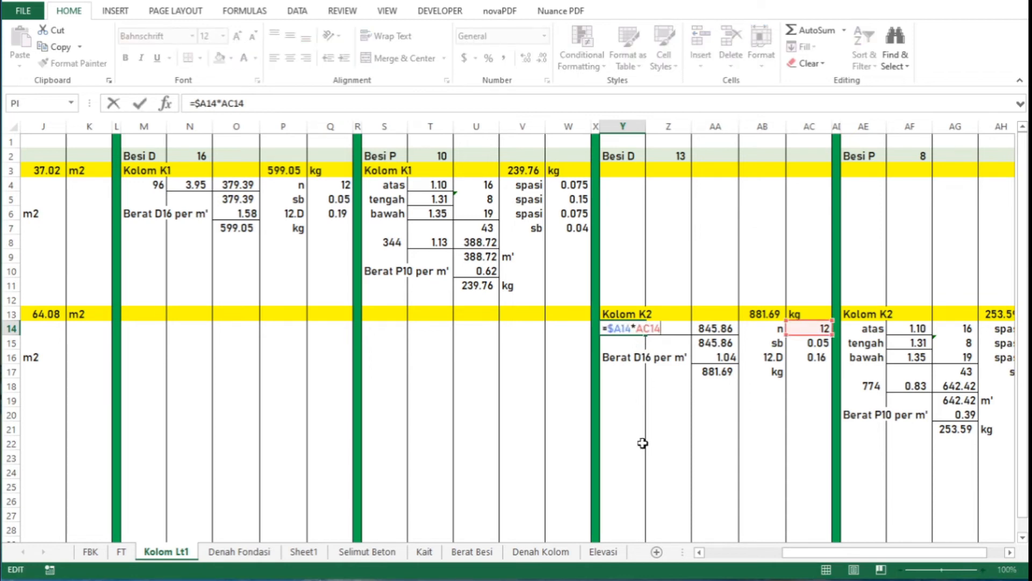
{"action": "scroll", "coordinate": [542, 412], "scroll_direction": "left", "scroll_amount": 5}
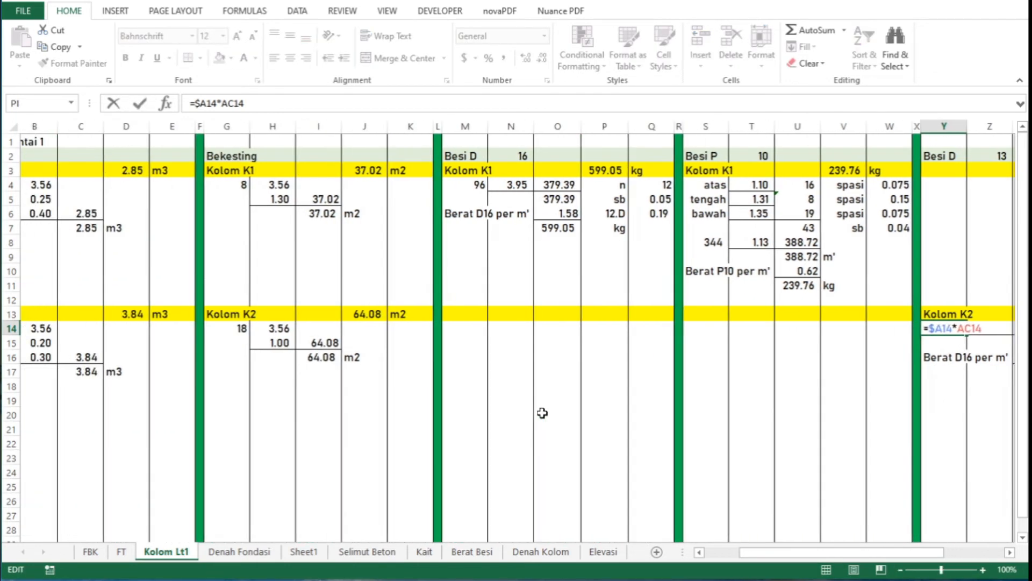
{"action": "scroll", "coordinate": [551, 411], "scroll_direction": "left", "scroll_amount": 1}
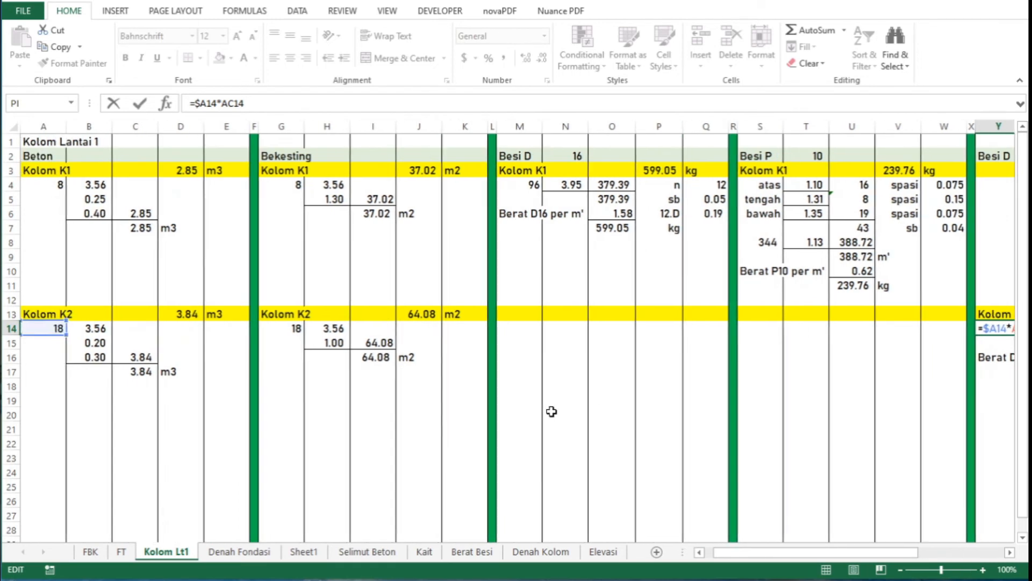
{"action": "scroll", "coordinate": [769, 341], "scroll_direction": "right", "scroll_amount": 4}
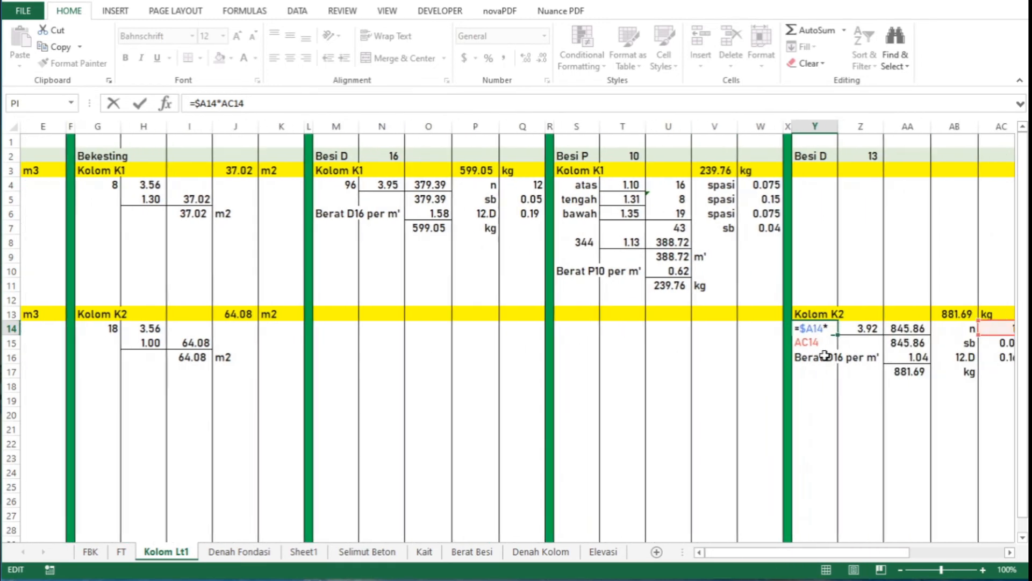
{"action": "scroll", "coordinate": [965, 387], "scroll_direction": "right", "scroll_amount": 1}
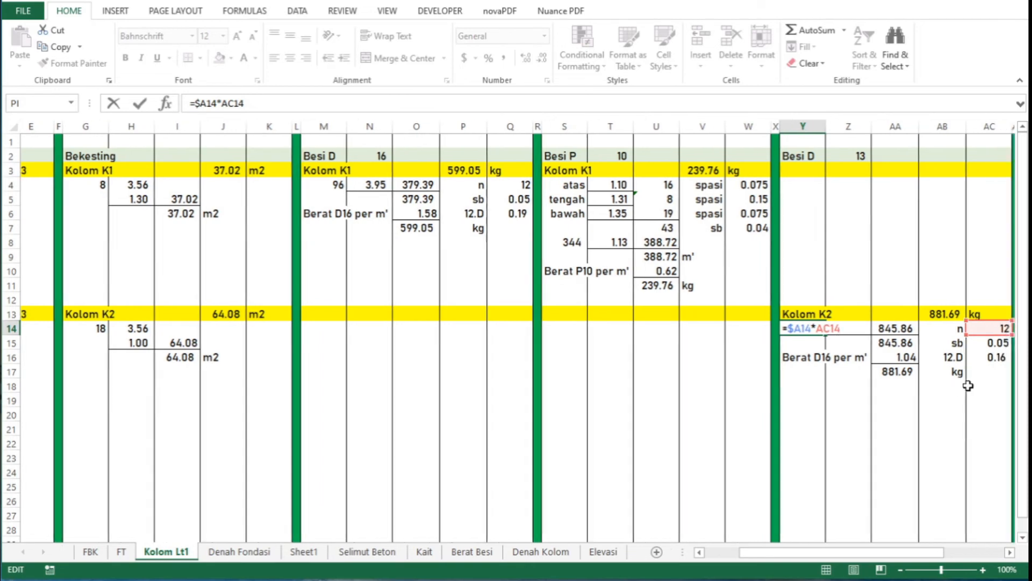
{"action": "left_click", "coordinate": [967, 387]}
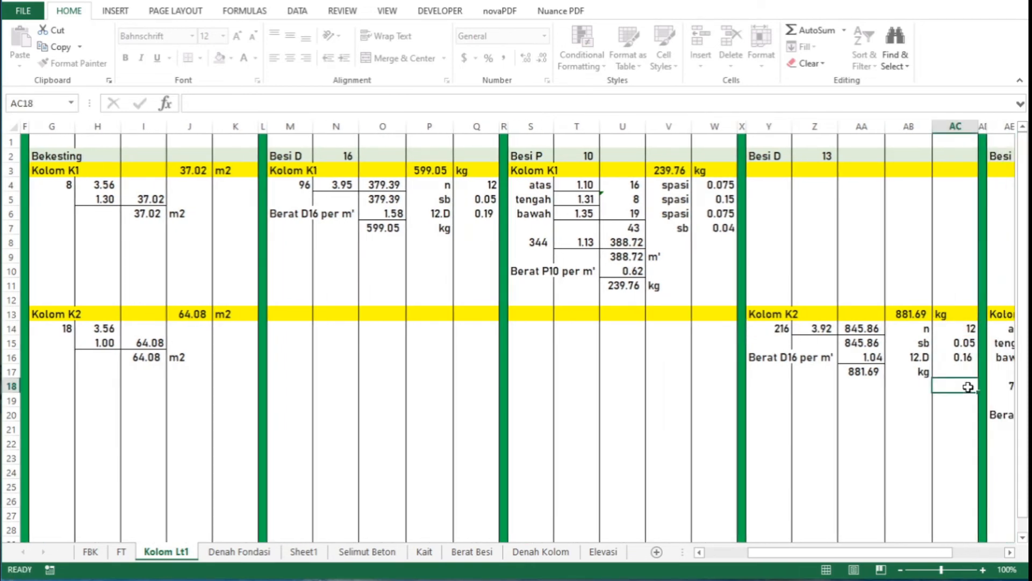
Step: Look up K2's main bars in the column schedule and set the bar number n in AC14 to 8
{"action": "left_click", "coordinate": [966, 329]}
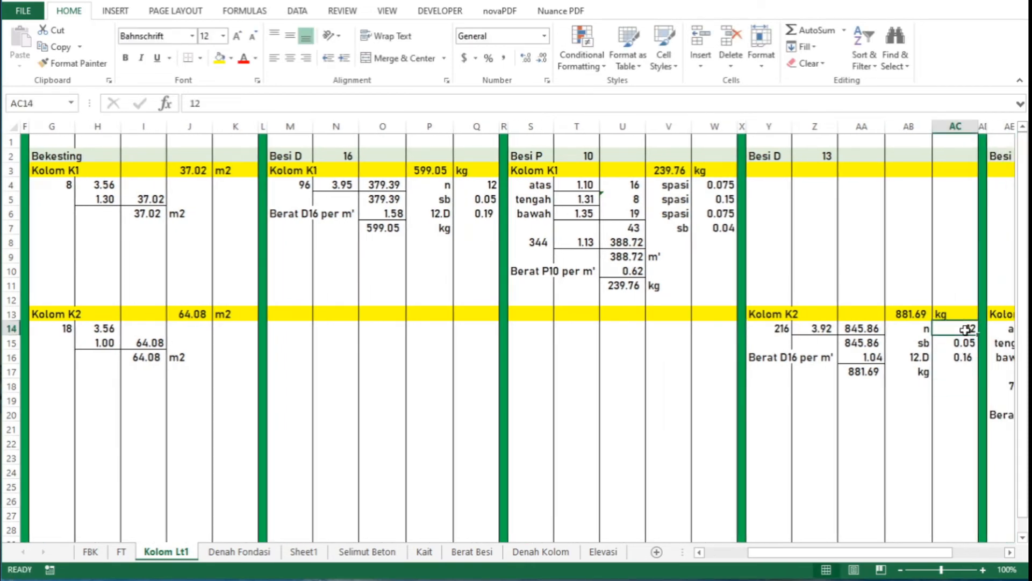
{"action": "left_click", "coordinate": [554, 553]}
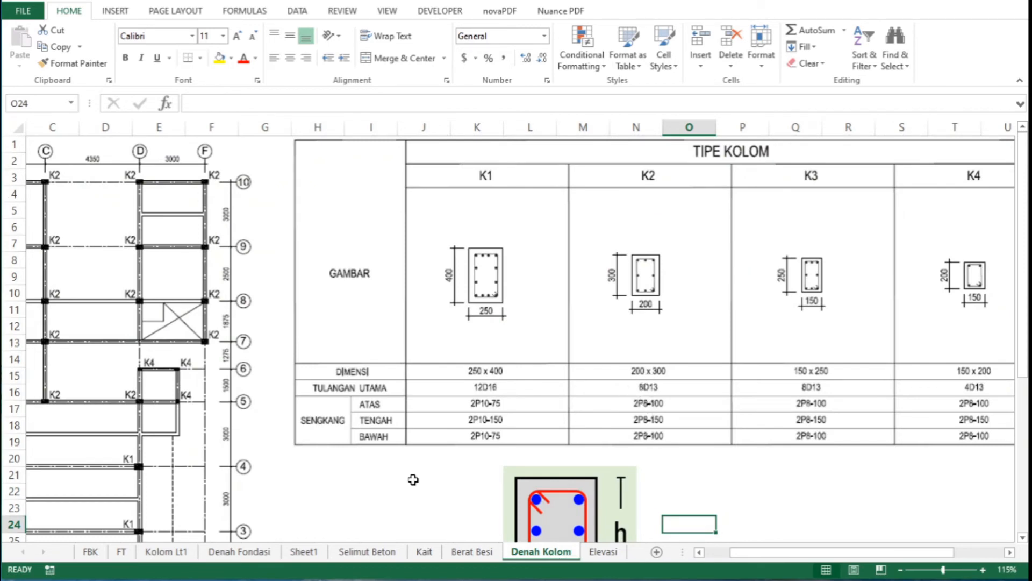
{"action": "left_click", "coordinate": [168, 553]}
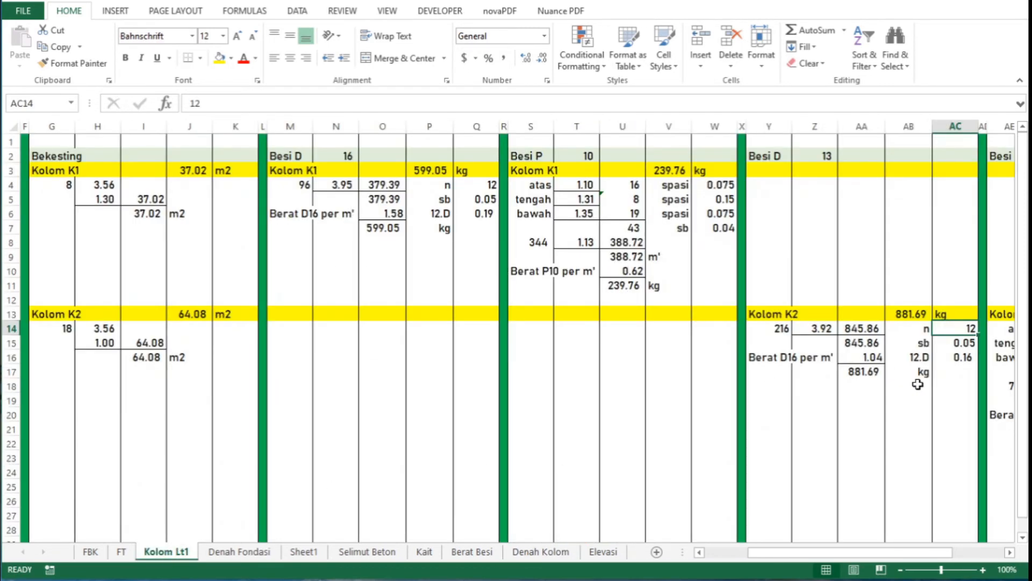
{"action": "type", "text": "8"}
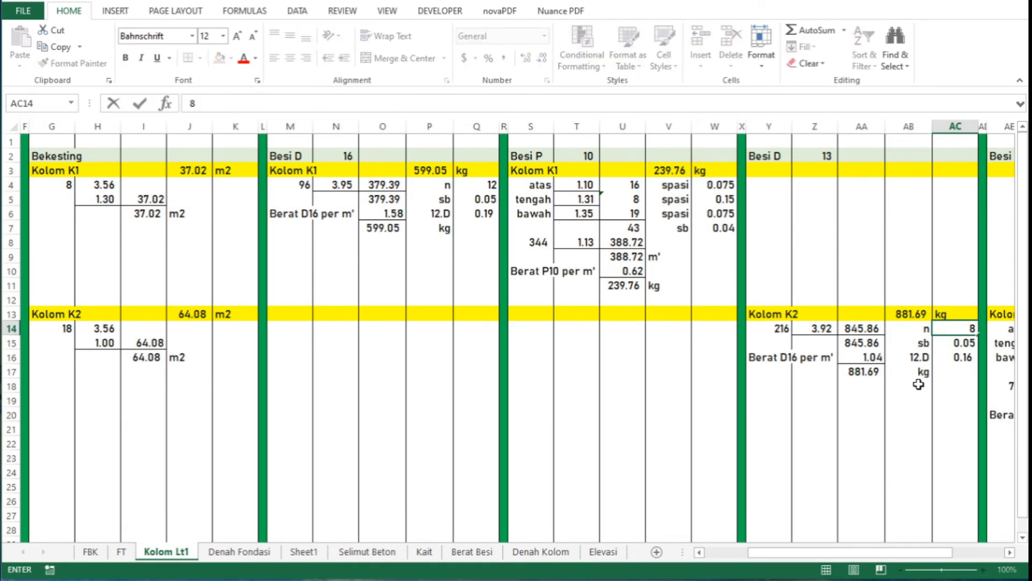
{"action": "key", "text": "Return"}
{"action": "key", "text": "Up"}
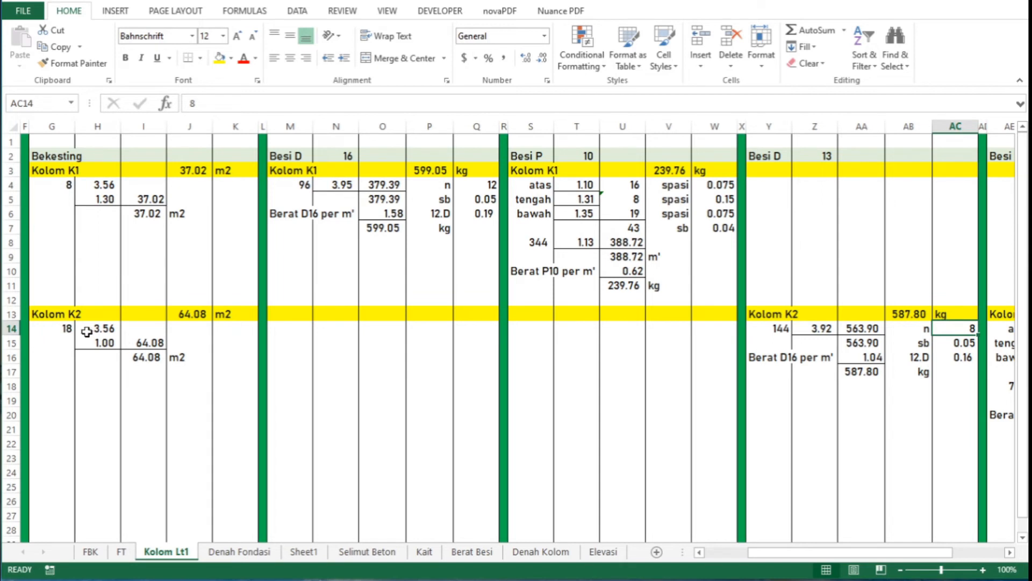
Step: Review the bar-count, bar-length and total-length formulas of K2's D13 block in Y14, Z14 and AA14
{"action": "left_click", "coordinate": [777, 329]}
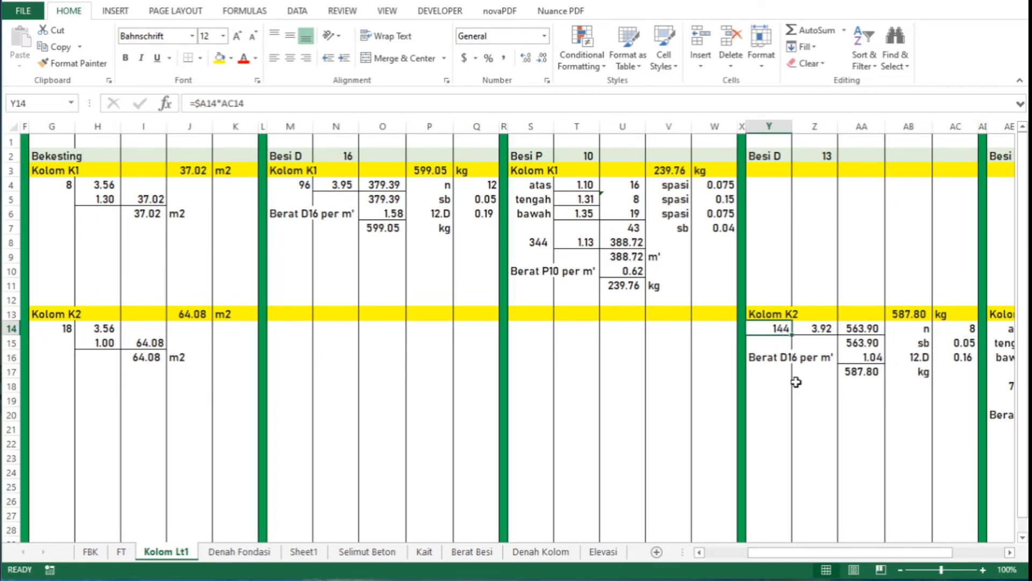
{"action": "key", "text": "Right"}
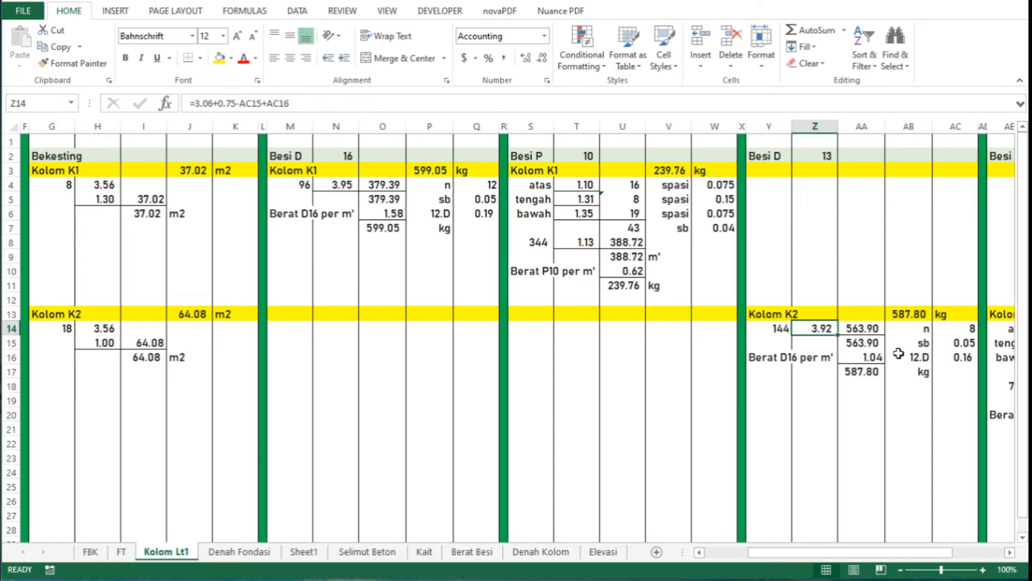
{"action": "left_click", "coordinate": [862, 329]}
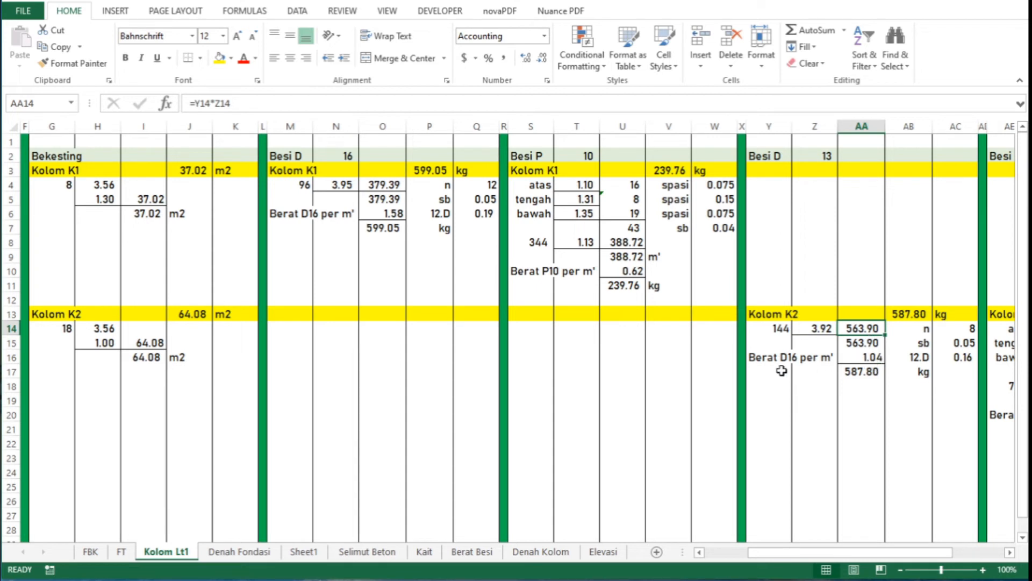
Step: Change the unit-weight label in Y16 of the K2 main-bar block to "Berat D13 per m'"
{"action": "left_click", "coordinate": [766, 357]}
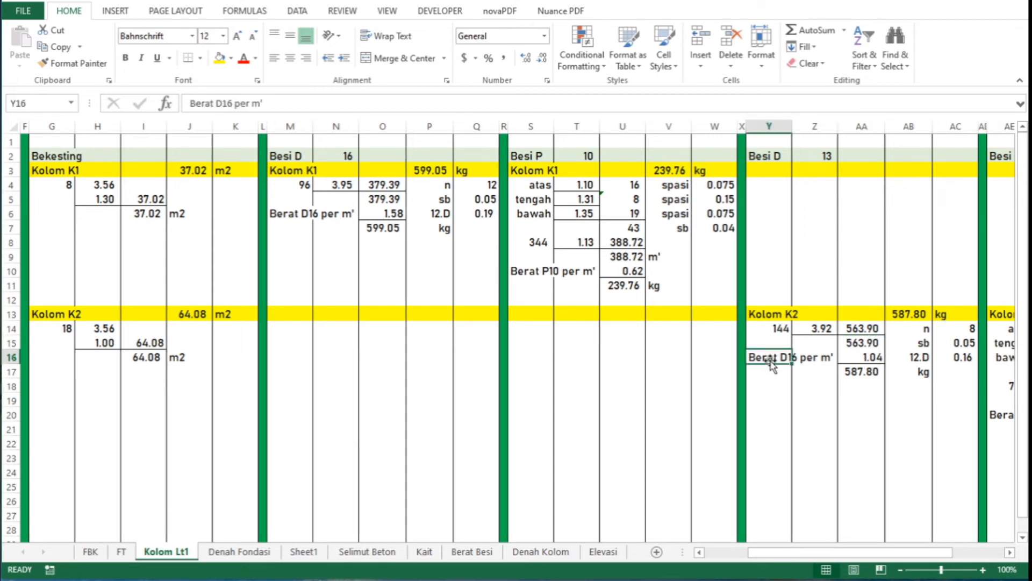
{"action": "left_click", "coordinate": [328, 104]}
{"action": "key", "text": "Left"}
{"action": "key", "text": "Left"}
{"action": "key", "text": "Left"}
{"action": "key", "text": "Left"}
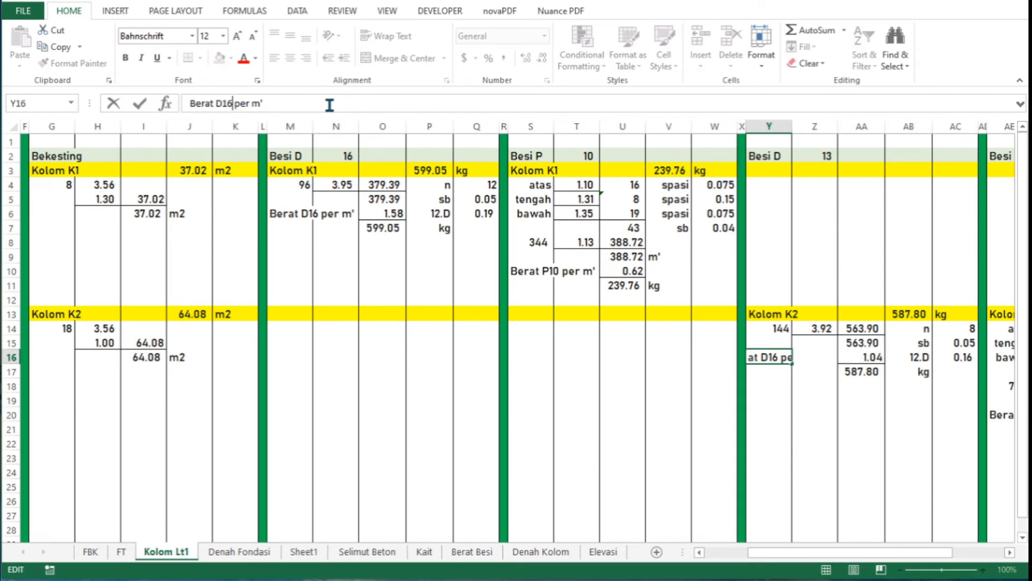
{"action": "key", "text": "BackSpace"}
{"action": "type", "text": "3"}
{"action": "key", "text": "ctrl+Return"}
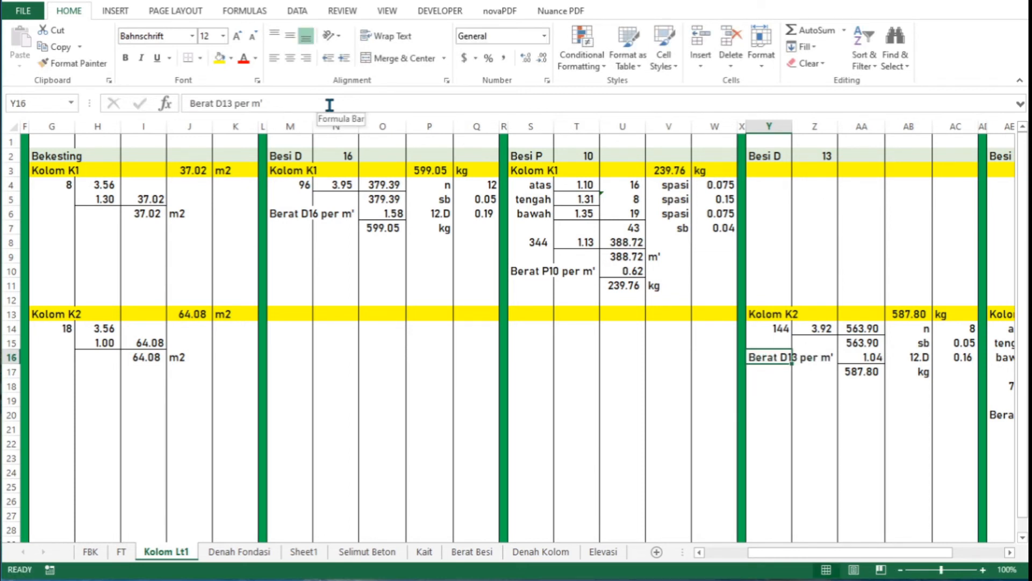
Step: Check the D13 unit-weight formula in AA16 and trace the cells multiplied in the total-weight formula in AA17
{"action": "key", "text": "Right"}
{"action": "key", "text": "Right"}
{"action": "key", "text": "Right"}
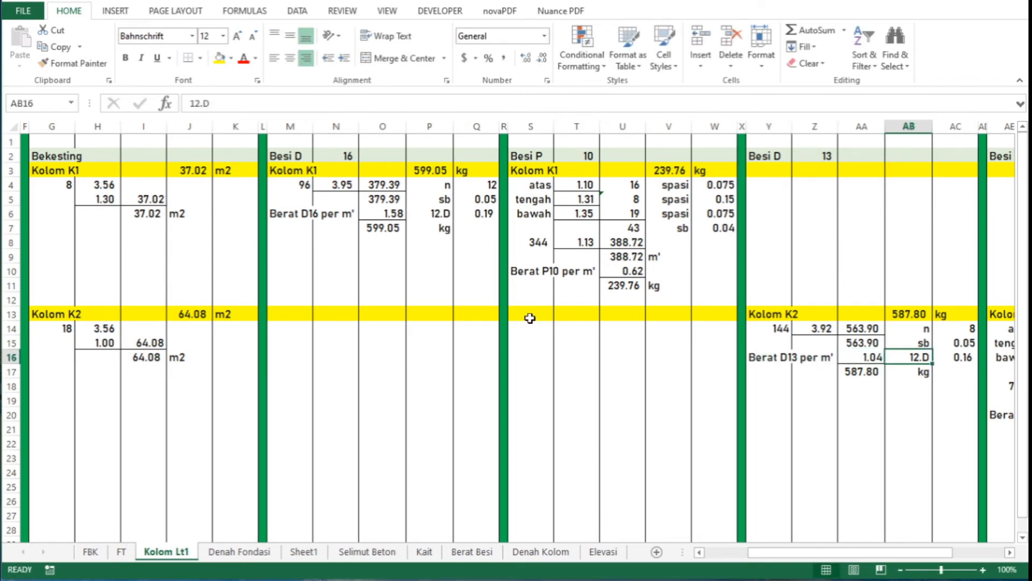
{"action": "key", "text": "Left"}
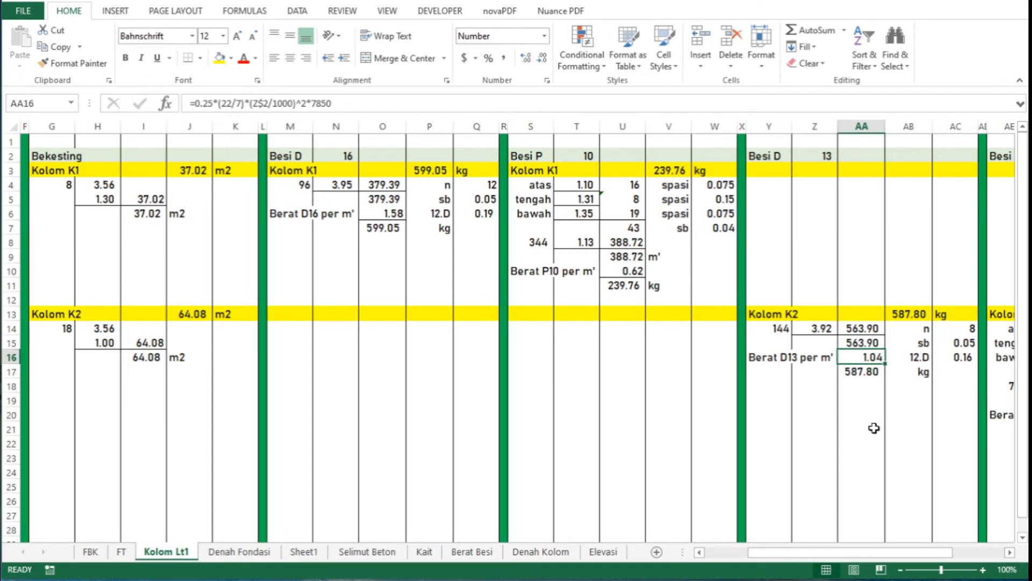
{"action": "left_click", "coordinate": [873, 375]}
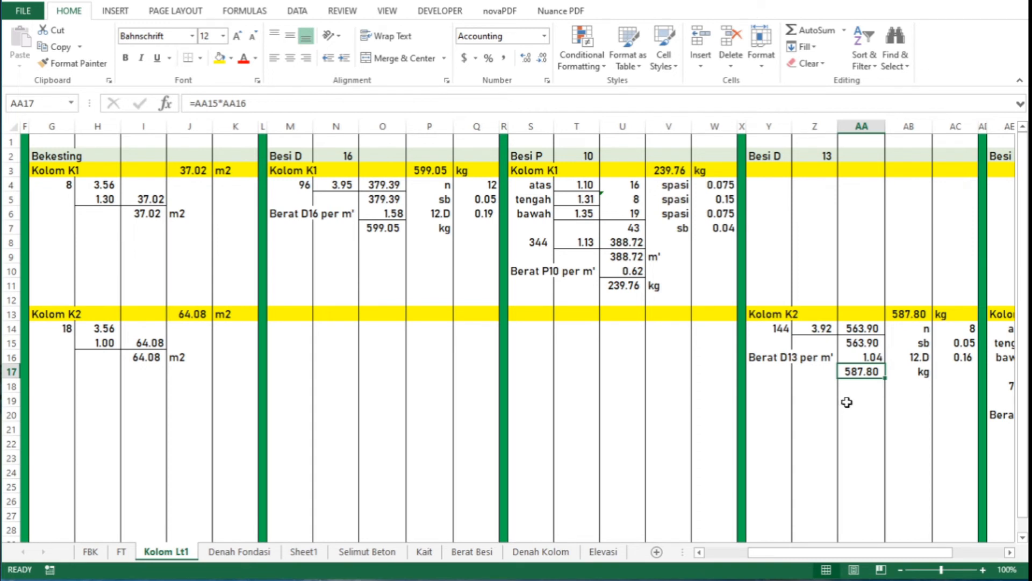
{"action": "key", "text": "F2"}
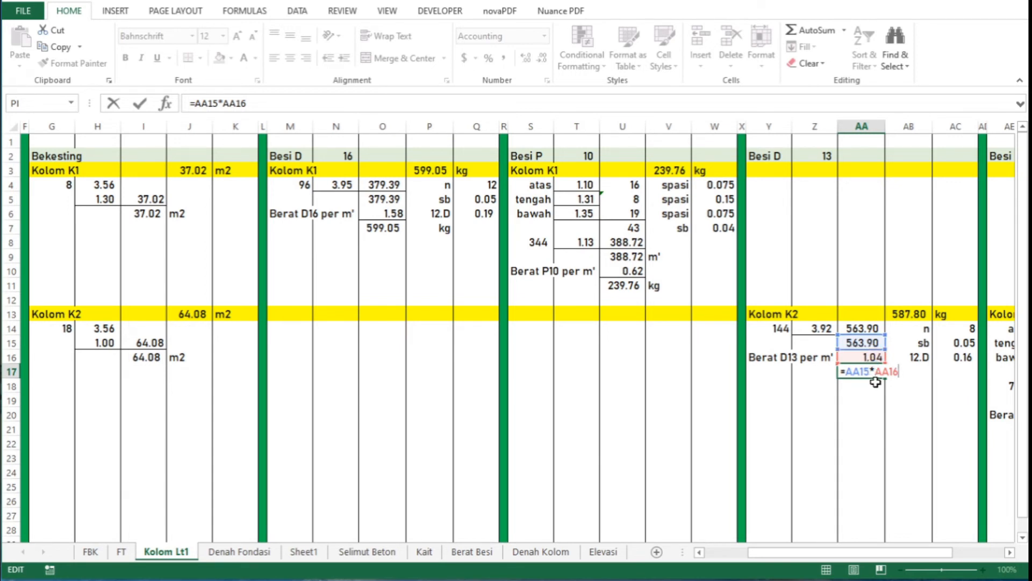
{"action": "key", "text": "Return"}
{"action": "key", "text": "Up"}
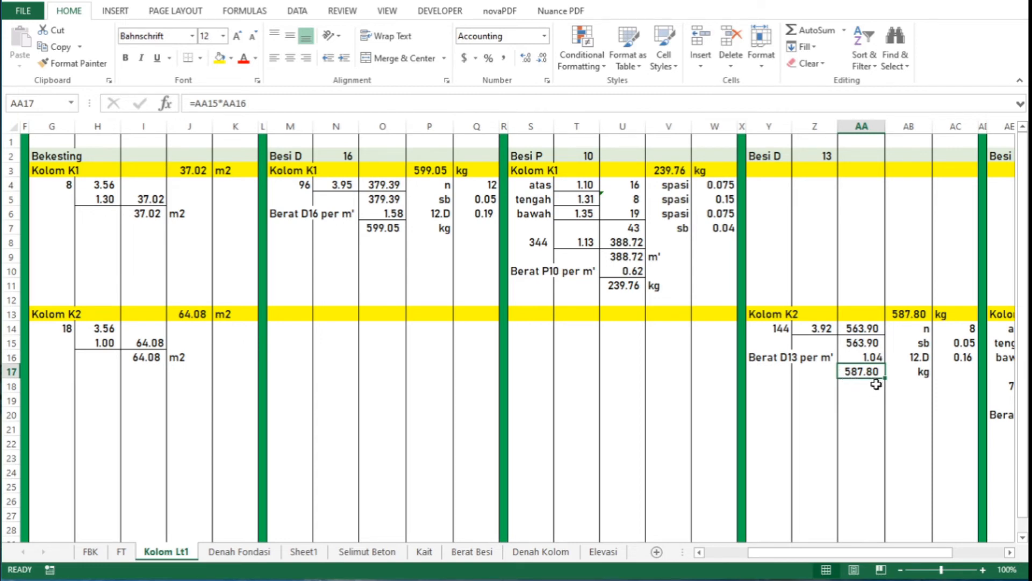
Step: Go to K2's Besi P 8 block and check the stirrup diameter in AF2
{"action": "key", "text": "Right"}
{"action": "key", "text": "Right"}
{"action": "key", "text": "Right"}
{"action": "key", "text": "Right"}
{"action": "key", "text": "Right"}
{"action": "key", "text": "Right"}
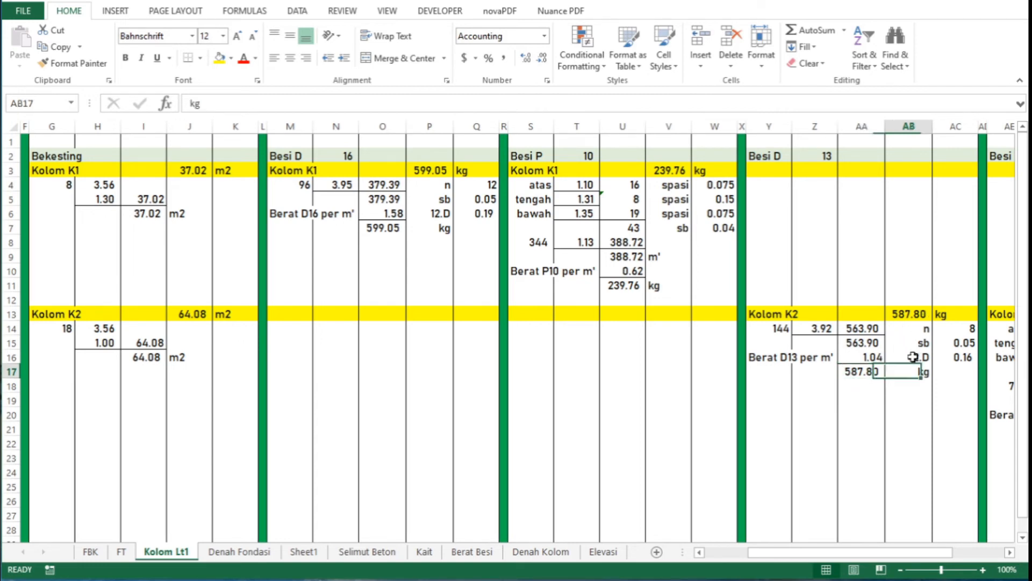
{"action": "key", "text": "Right"}
{"action": "key", "text": "Right"}
{"action": "key", "text": "Right"}
{"action": "key", "text": "Right"}
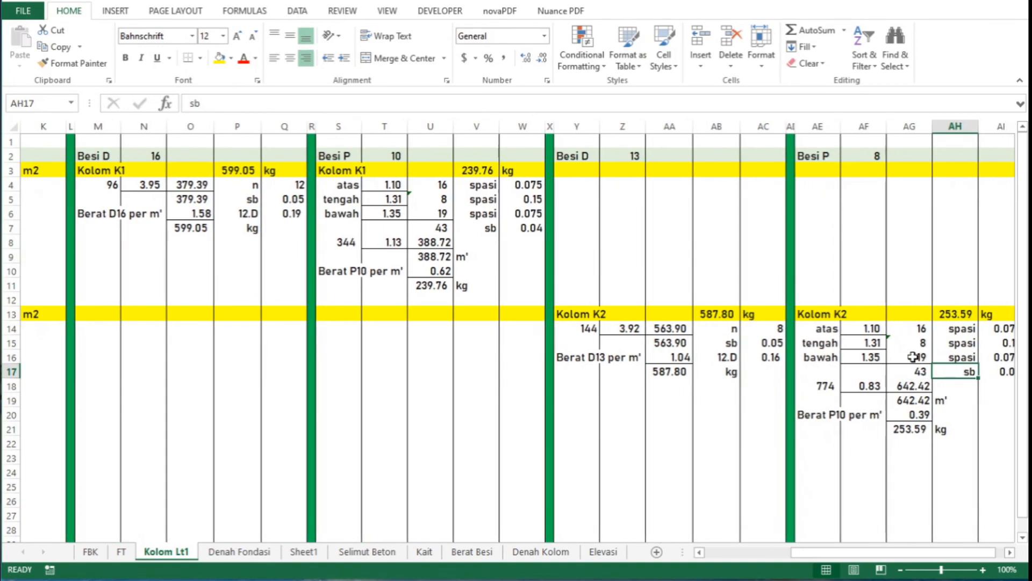
{"action": "key", "text": "Left"}
{"action": "key", "text": "Left"}
{"action": "key", "text": "Left"}
{"action": "key", "text": "Left"}
{"action": "key", "text": "Left"}
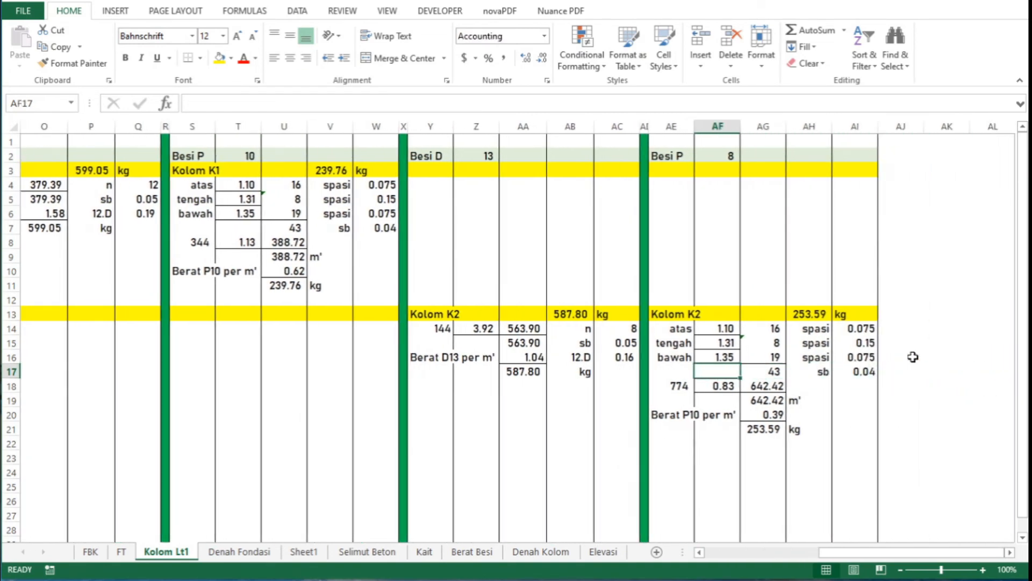
{"action": "key", "text": "Up"}
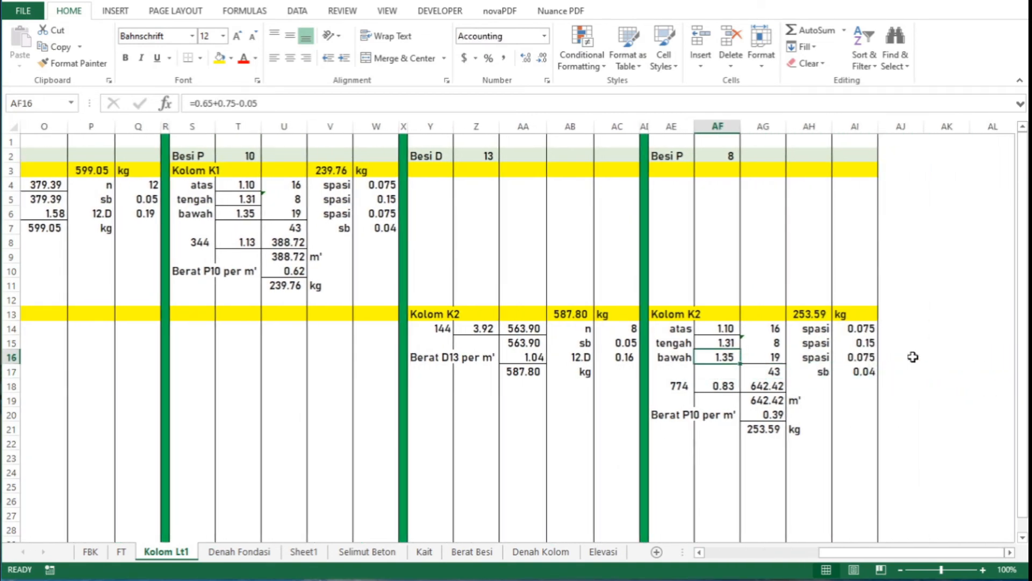
{"action": "key", "text": "Up"}
{"action": "key", "text": "Up"}
{"action": "key", "text": "Up"}
{"action": "key", "text": "Up"}
{"action": "key", "text": "Up"}
{"action": "key", "text": "Up"}
{"action": "key", "text": "Up"}
{"action": "key", "text": "Up"}
{"action": "key", "text": "Up"}
{"action": "key", "text": "Up"}
{"action": "key", "text": "Up"}
{"action": "key", "text": "Up"}
{"action": "key", "text": "Up"}
{"action": "key", "text": "Up"}
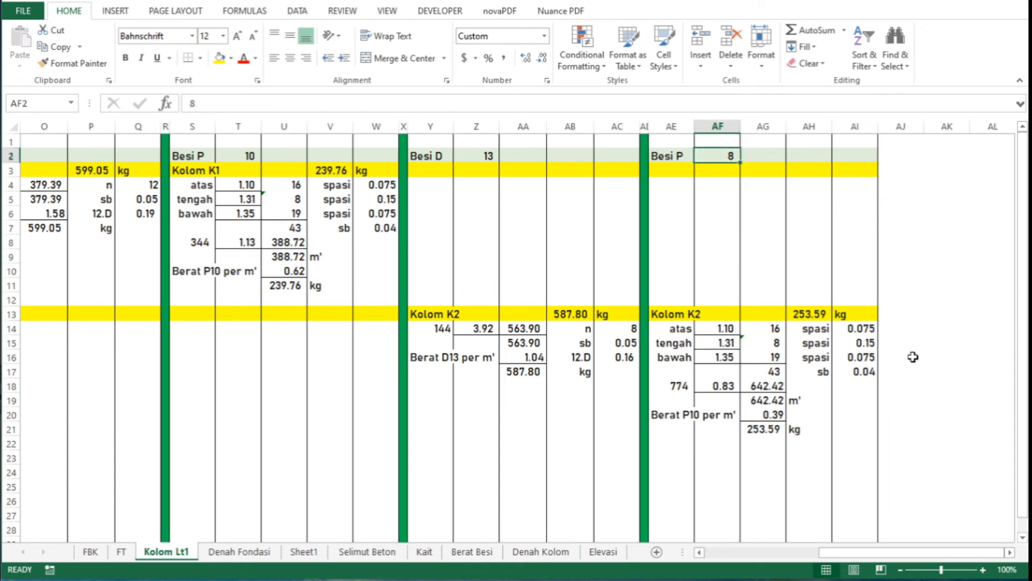
Step: Review K2's stirrup zone lengths in column AF and the stirrup counts with their sum in AG14:AG17
{"action": "key", "text": "Down"}
{"action": "key", "text": "Down"}
{"action": "key", "text": "Down"}
{"action": "key", "text": "Down"}
{"action": "key", "text": "Down"}
{"action": "key", "text": "Down"}
{"action": "key", "text": "Down"}
{"action": "key", "text": "Down"}
{"action": "key", "text": "Down"}
{"action": "key", "text": "Down"}
{"action": "key", "text": "Down"}
{"action": "key", "text": "Down"}
{"action": "key", "text": "Down"}
{"action": "key", "text": "Down"}
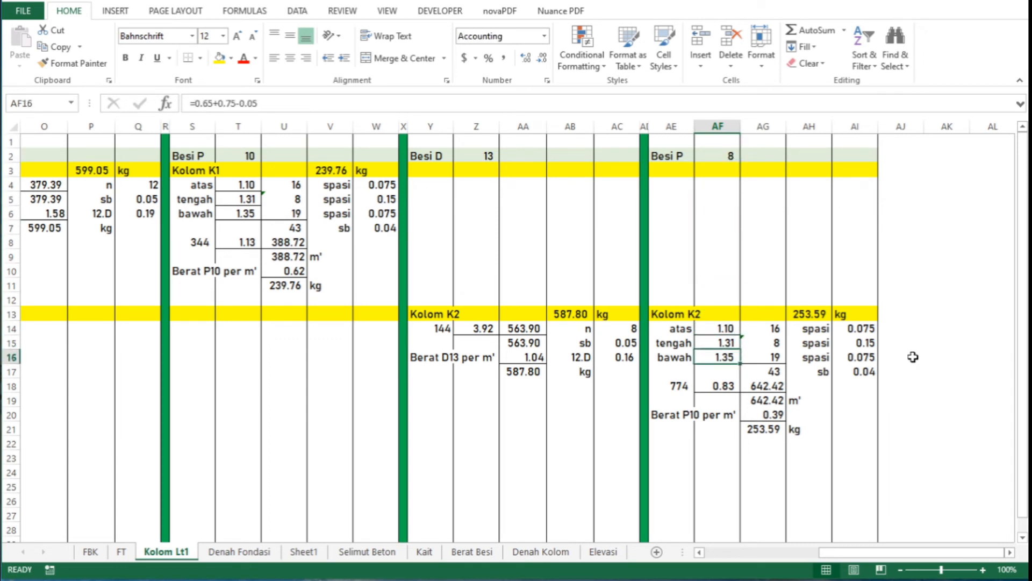
{"action": "key", "text": "Up"}
{"action": "key", "text": "Up"}
{"action": "key", "text": "Right"}
{"action": "key", "text": "Down"}
{"action": "key", "text": "Down"}
{"action": "key", "text": "Down"}
{"action": "key", "text": "Down"}
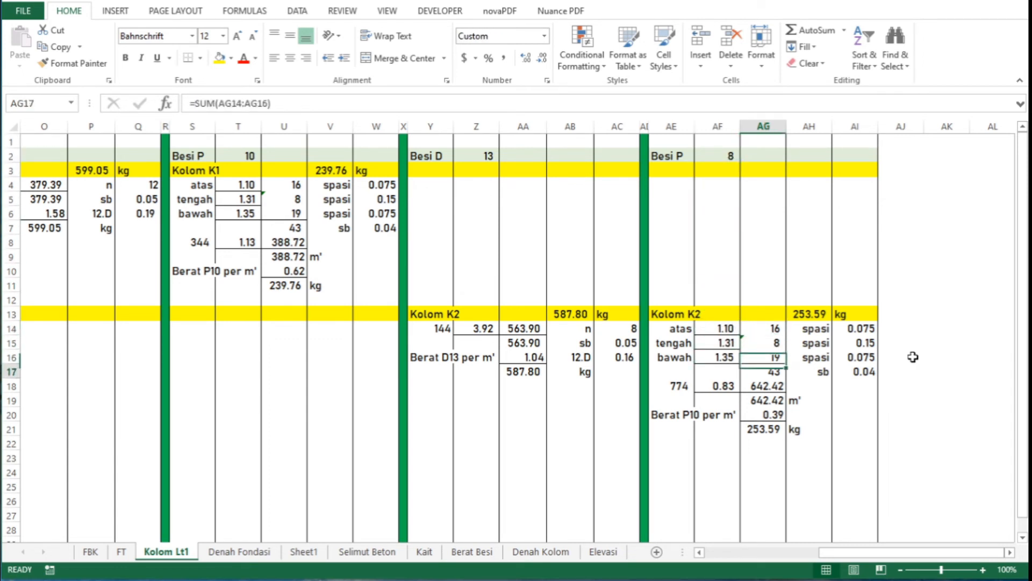
{"action": "key", "text": "Up"}
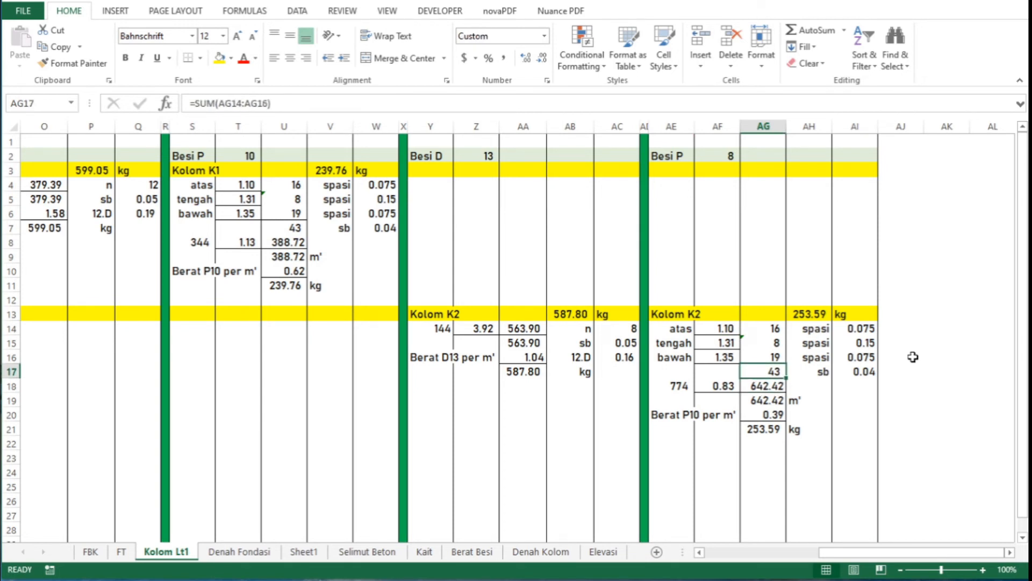
Step: Inspect the total stirrup-count formula =$A14*AG17 in AE18 and trace both cells it refers to
{"action": "key", "text": "Left"}
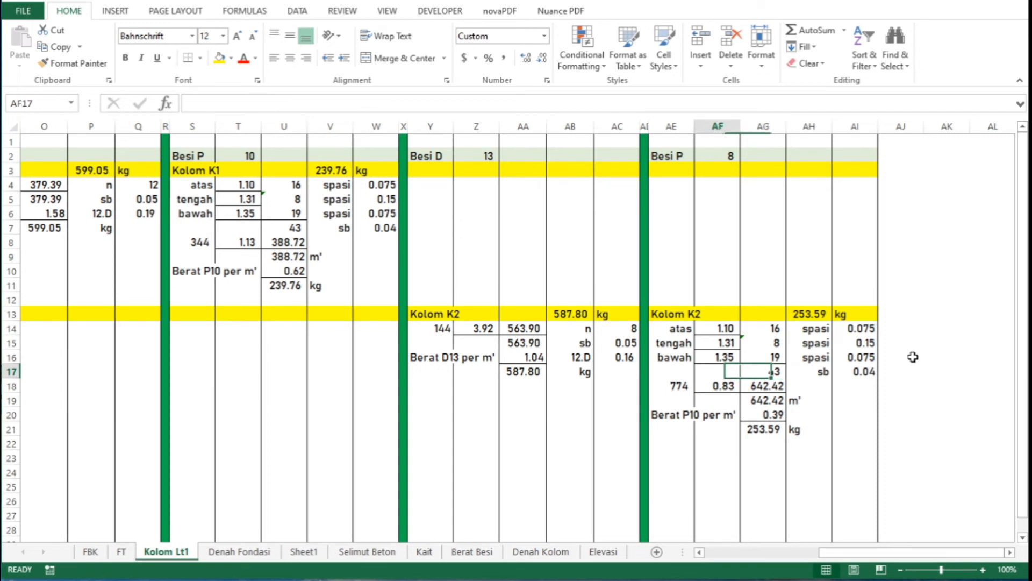
{"action": "key", "text": "Left"}
{"action": "key", "text": "Down"}
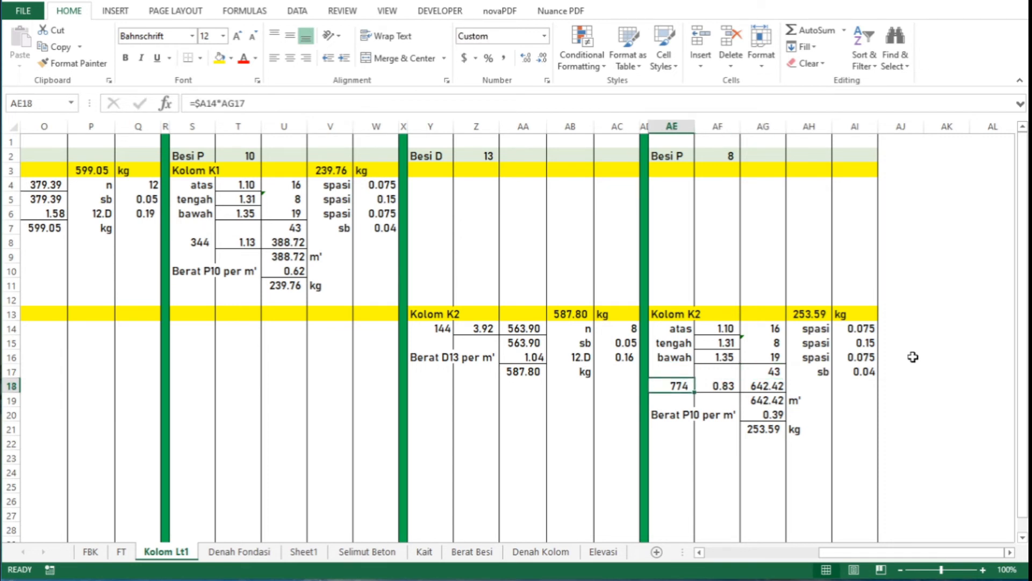
{"action": "key", "text": "F2"}
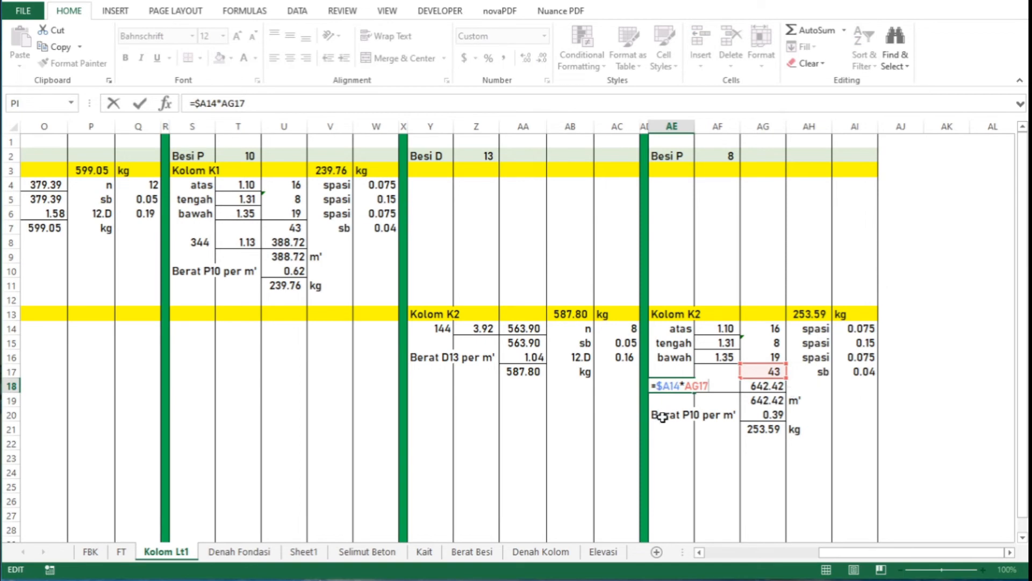
{"action": "scroll", "coordinate": [663, 417], "scroll_direction": "left", "scroll_amount": 5}
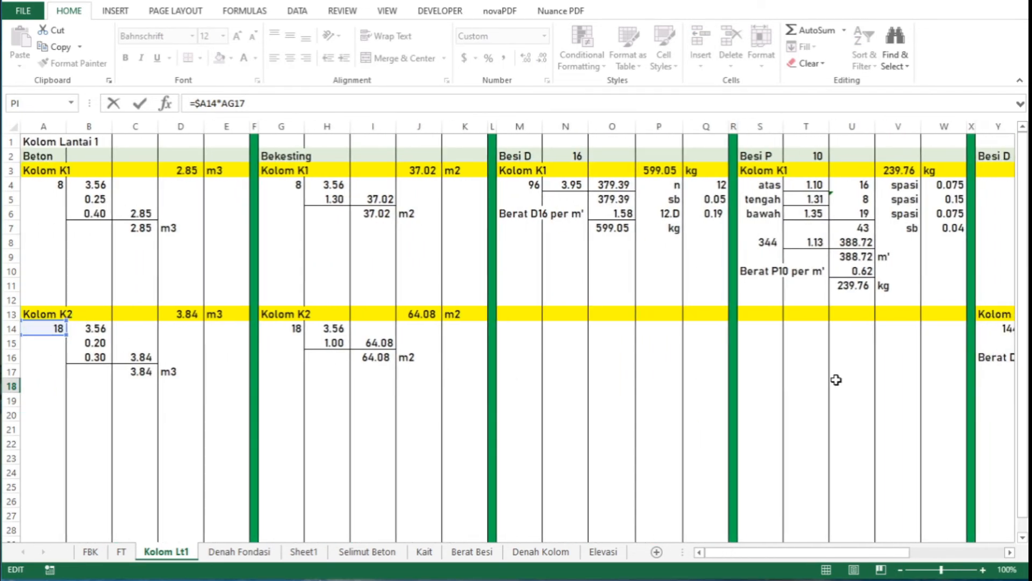
{"action": "scroll", "coordinate": [836, 379], "scroll_direction": "right", "scroll_amount": 4}
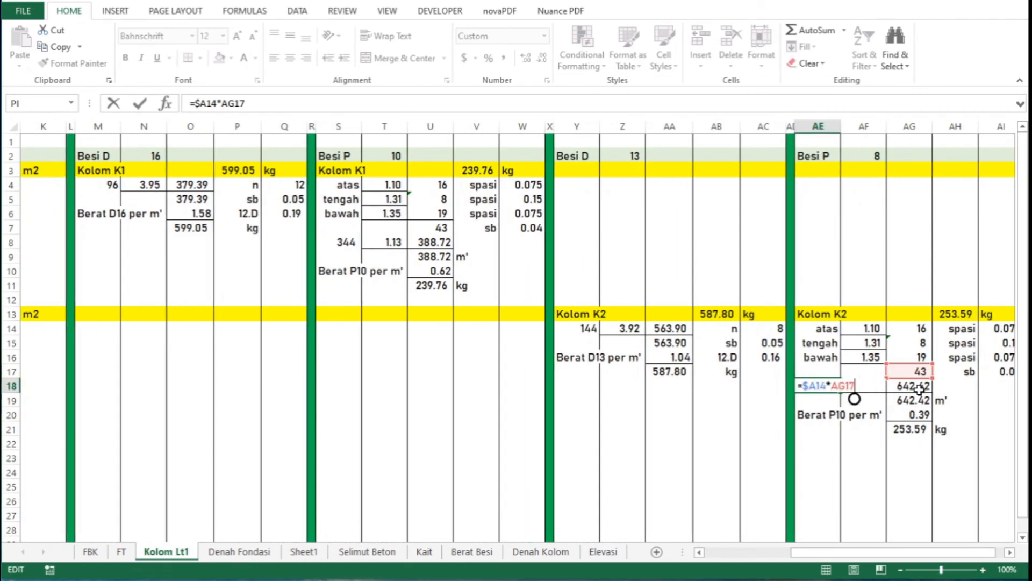
{"action": "key", "text": "ctrl+Return"}
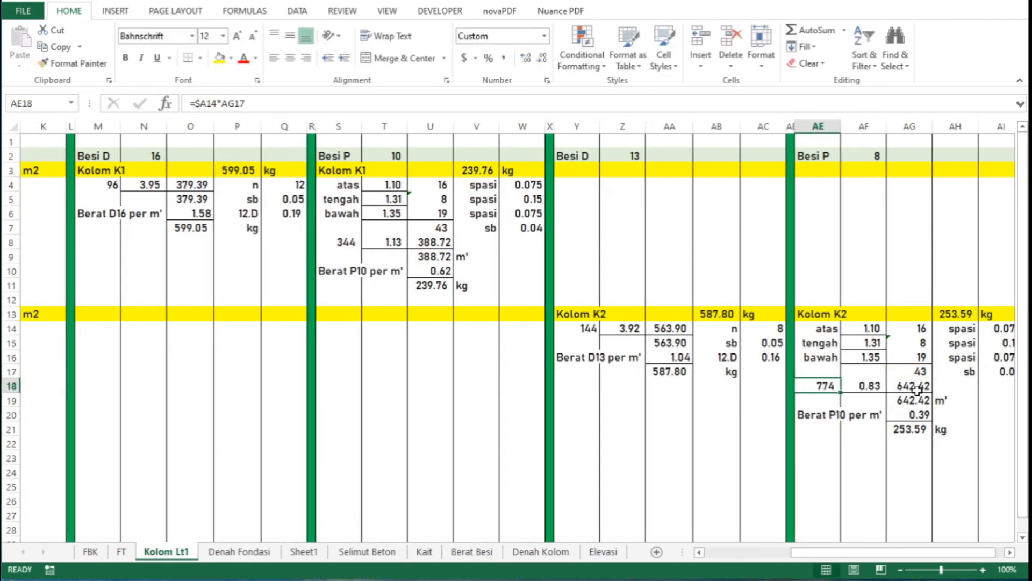
Step: Check the formulas for stirrup length in AF18, total length in AG18 and P8 unit weight in AG20
{"action": "left_click", "coordinate": [876, 387]}
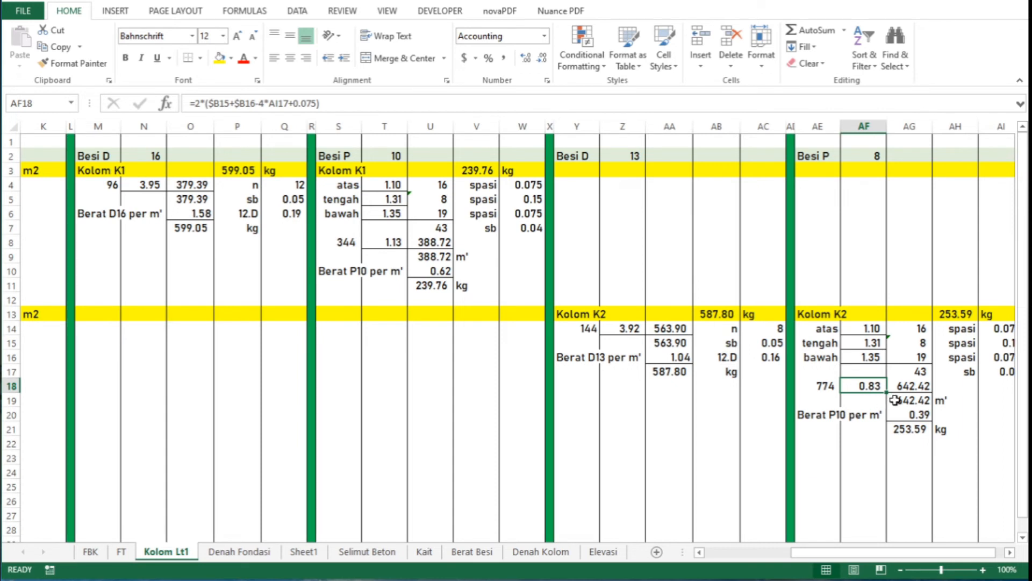
{"action": "key", "text": "Right"}
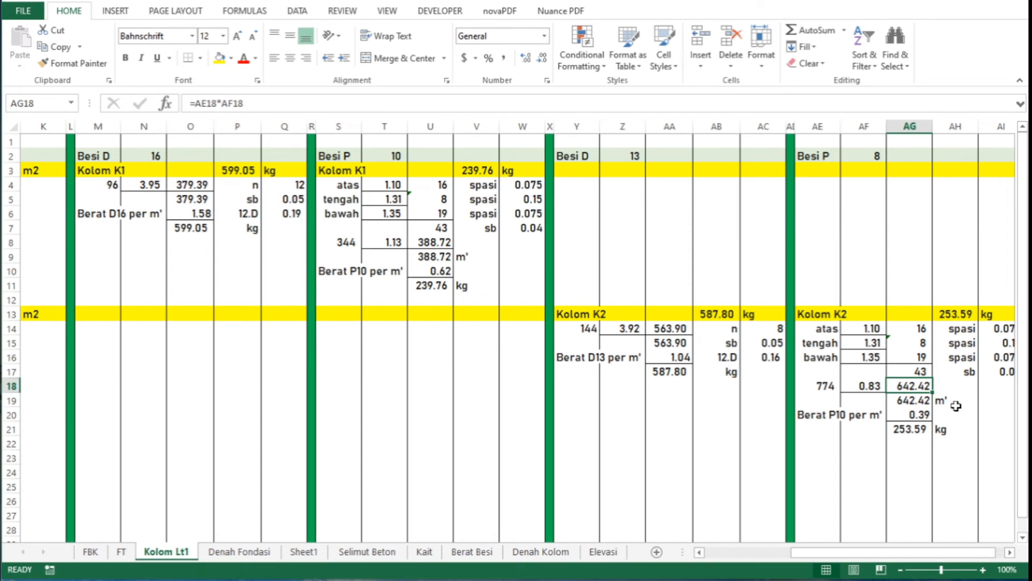
{"action": "left_click", "coordinate": [922, 415]}
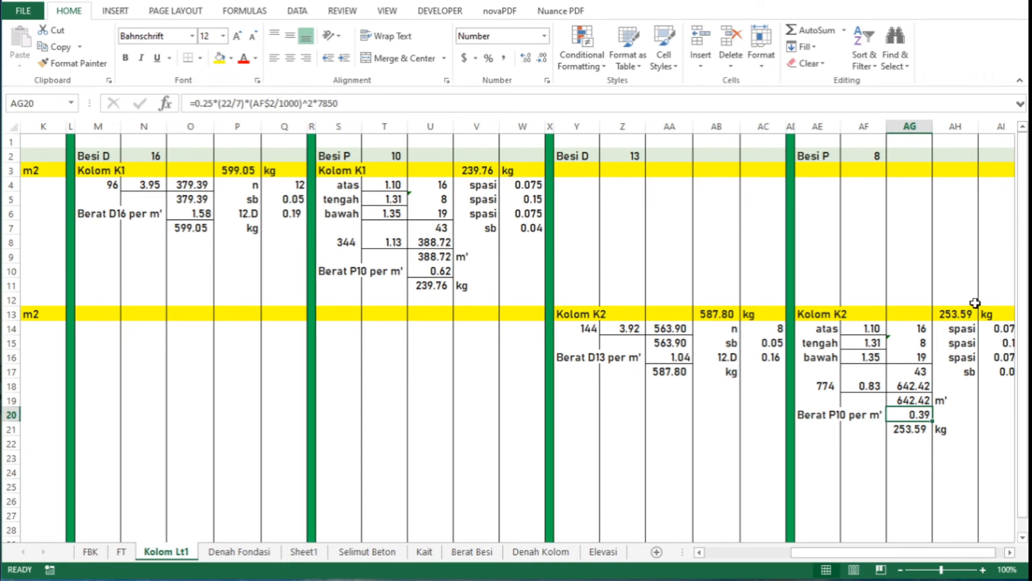
{"action": "left_click", "coordinate": [961, 402]}
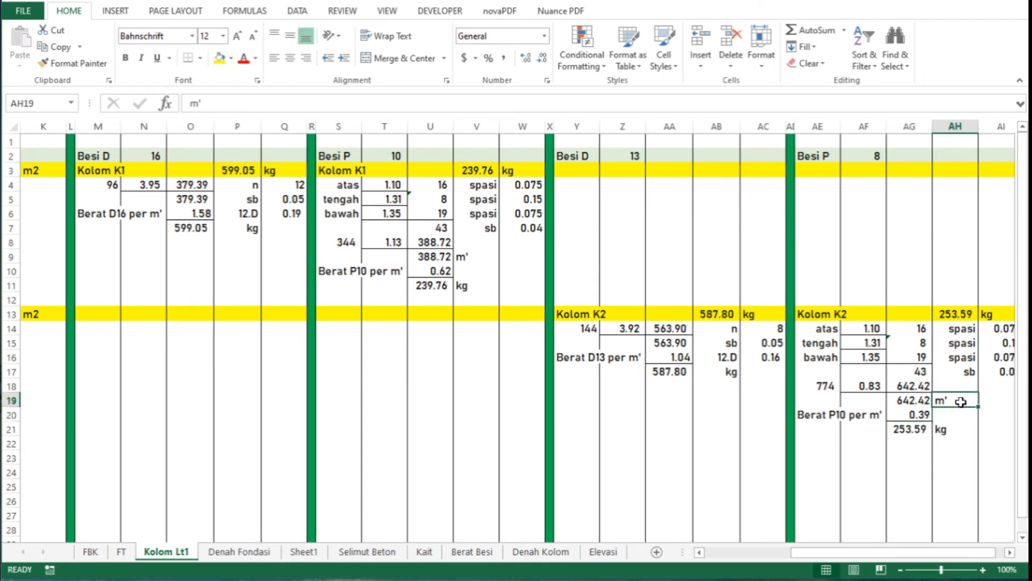
Step: Copy the whole Kolom K2 take-off, A13:AI21, and paste it below starting at A23
{"action": "key", "text": "ctrl+Home"}
{"action": "key", "text": "Down"}
{"action": "key", "text": "Down"}
{"action": "key", "text": "Down"}
{"action": "key", "text": "Down"}
{"action": "key", "text": "Down"}
{"action": "key", "text": "Down"}
{"action": "key", "text": "Down"}
{"action": "key", "text": "Down"}
{"action": "key", "text": "Down"}
{"action": "key", "text": "Down"}
{"action": "key", "text": "Down"}
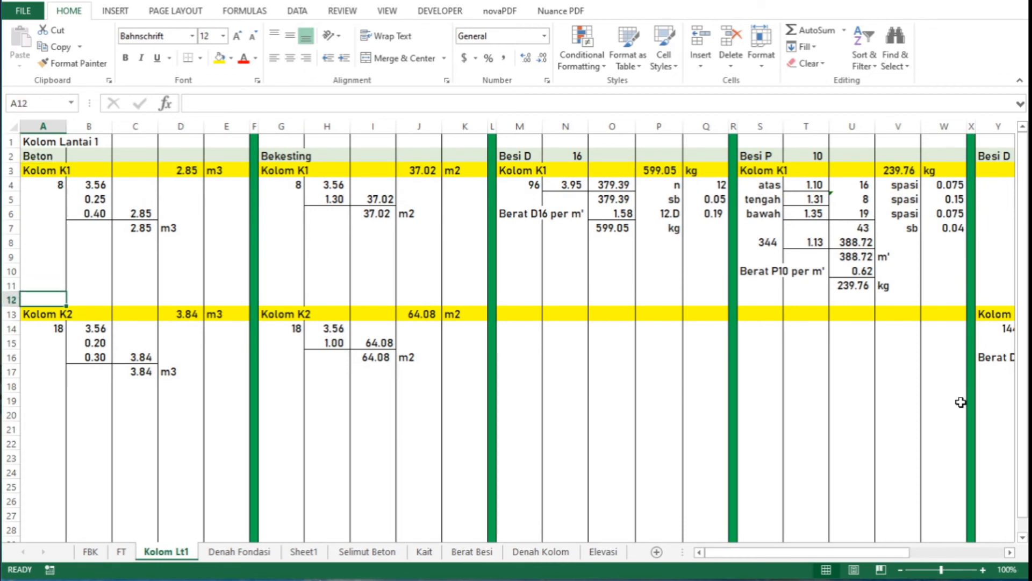
{"action": "key", "text": "Down"}
{"action": "key", "text": "shift+Right"}
{"action": "key", "text": "shift+Right"}
{"action": "key", "text": "shift+Right"}
{"action": "key", "text": "shift+Right"}
{"action": "key", "text": "shift+Right"}
{"action": "key", "text": "shift+Right"}
{"action": "key", "text": "shift+Right"}
{"action": "key", "text": "shift+Right"}
{"action": "key", "text": "shift+Right"}
{"action": "key", "text": "shift+Right"}
{"action": "key", "text": "shift+Right"}
{"action": "key", "text": "shift+Right"}
{"action": "key", "text": "shift+Right"}
{"action": "key", "text": "shift+Right"}
{"action": "key", "text": "shift+Right"}
{"action": "key", "text": "shift+Right"}
{"action": "key", "text": "shift+Right"}
{"action": "key", "text": "shift+Right"}
{"action": "key", "text": "shift+Right"}
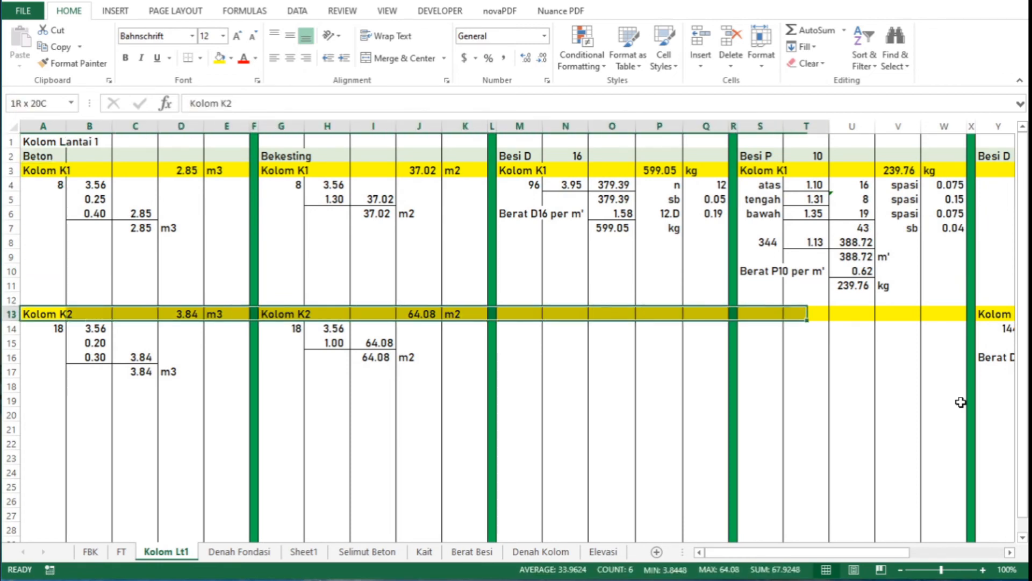
{"action": "key", "text": "shift+Right"}
{"action": "key", "text": "shift+Right"}
{"action": "key", "text": "shift+Right"}
{"action": "key", "text": "shift+Right"}
{"action": "key", "text": "shift+Right"}
{"action": "key", "text": "shift+Right"}
{"action": "key", "text": "shift+Right"}
{"action": "key", "text": "shift+Right"}
{"action": "key", "text": "shift+Right"}
{"action": "key", "text": "shift+Right"}
{"action": "key", "text": "shift+Right"}
{"action": "key", "text": "shift+Right"}
{"action": "key", "text": "shift+Right"}
{"action": "key", "text": "shift+Right"}
{"action": "key", "text": "shift+Right"}
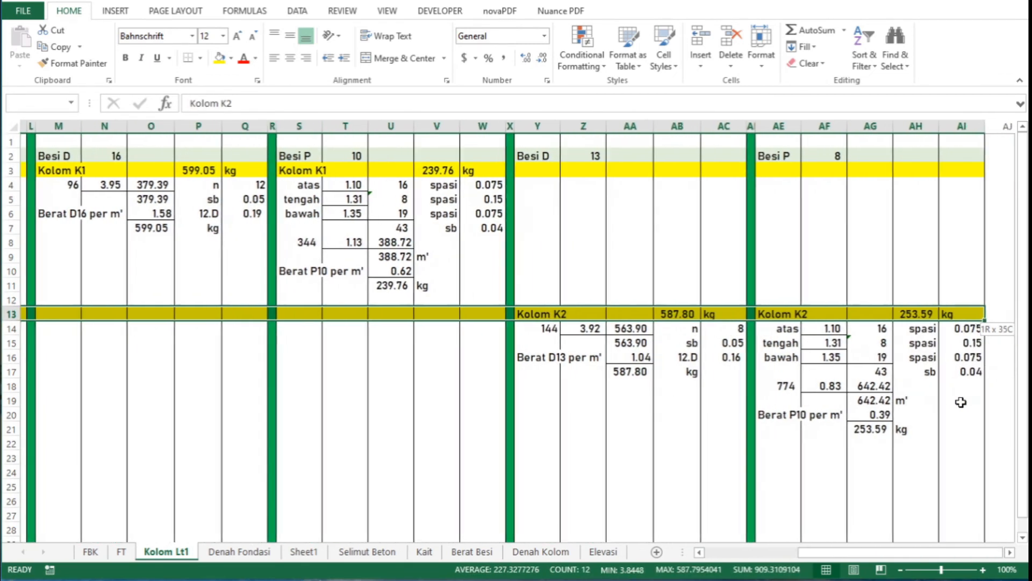
{"action": "key", "text": "shift+Down"}
{"action": "key", "text": "shift+Down"}
{"action": "key", "text": "shift+Down"}
{"action": "key", "text": "shift+Down"}
{"action": "key", "text": "shift+Down"}
{"action": "key", "text": "shift+Down"}
{"action": "key", "text": "shift+Down"}
{"action": "key", "text": "shift+Down"}
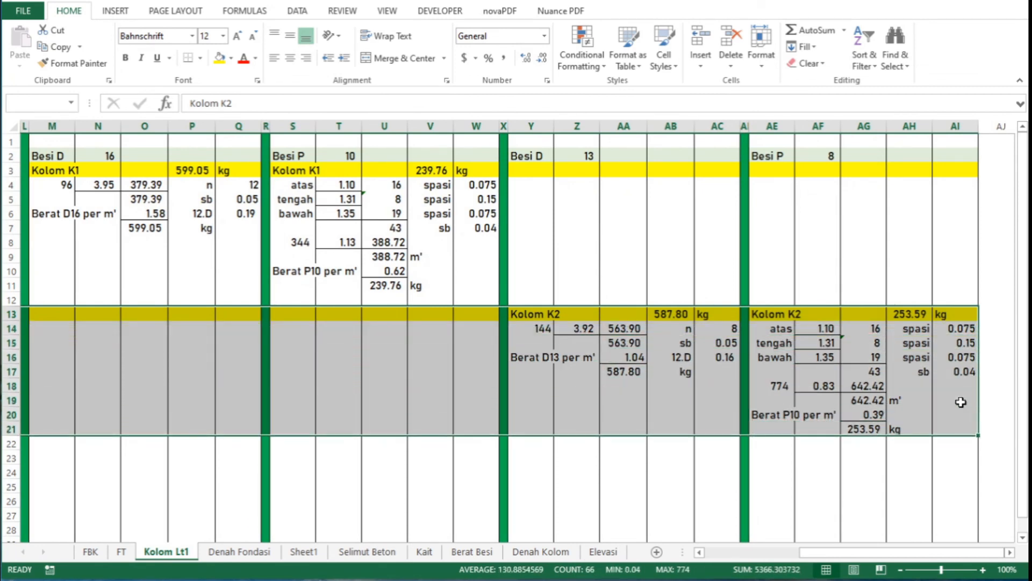
{"action": "key", "text": "ctrl+c"}
{"action": "key", "text": "Down"}
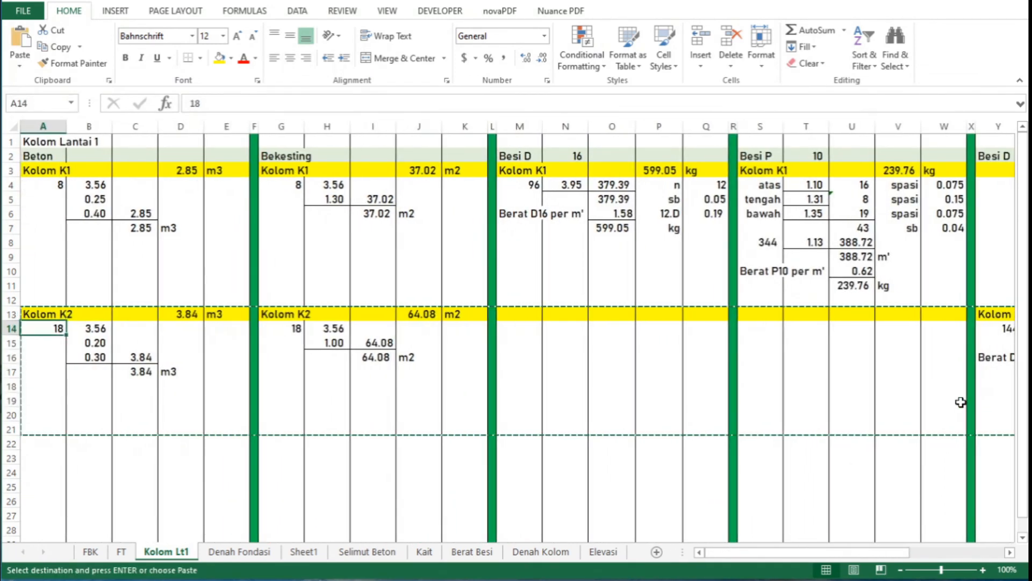
{"action": "key", "text": "Down"}
{"action": "key", "text": "Down"}
{"action": "key", "text": "Down"}
{"action": "key", "text": "Down"}
{"action": "key", "text": "Down"}
{"action": "key", "text": "Down"}
{"action": "key", "text": "Down"}
{"action": "key", "text": "Down"}
{"action": "key", "text": "Down"}
{"action": "key", "text": "Return"}
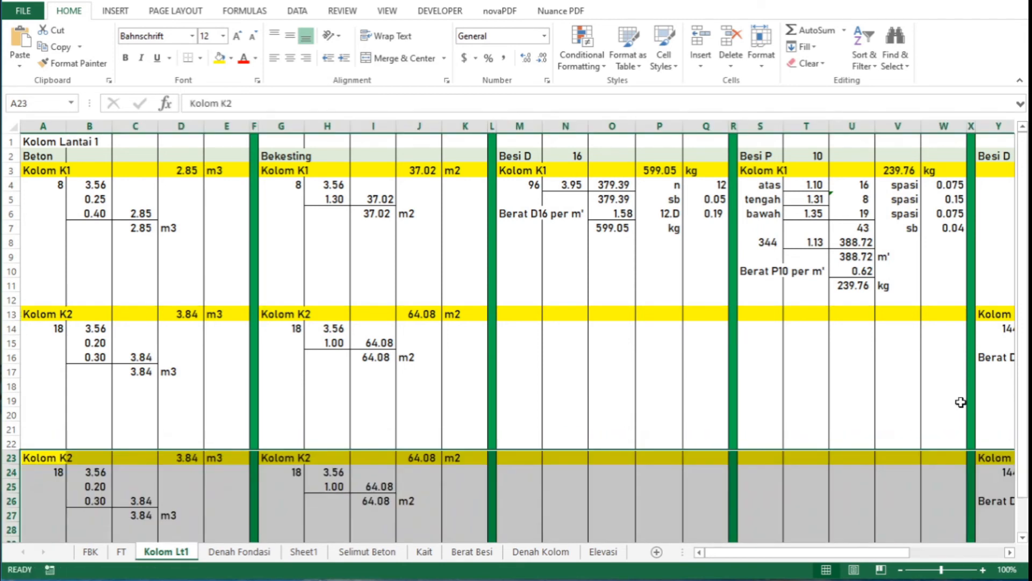
Step: Change the copied block's title in A23 to Kolom K4
{"action": "key", "text": "Down"}
{"action": "key", "text": "Up"}
{"action": "key", "text": "F2"}
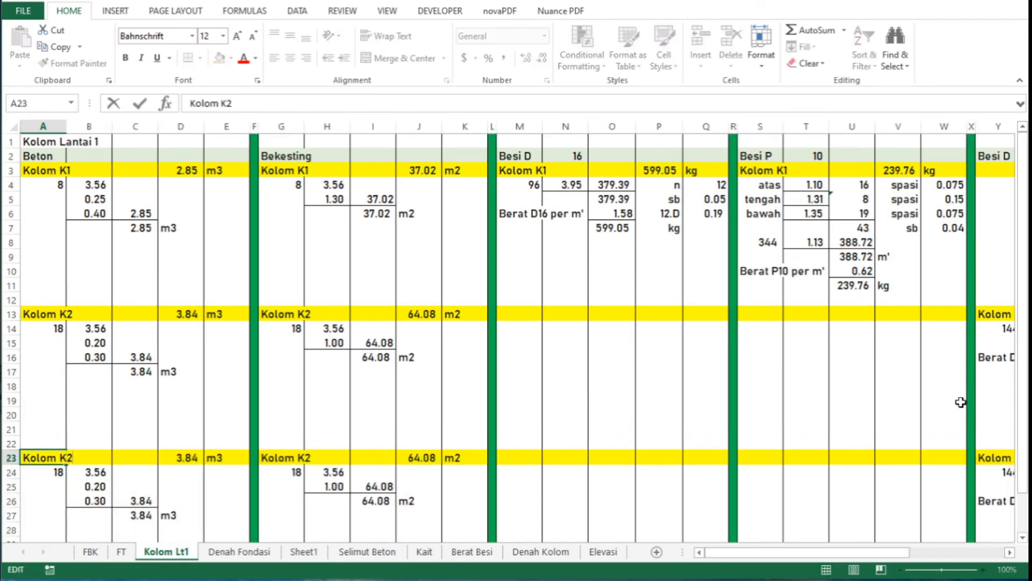
{"action": "type", "text": "4"}
{"action": "key", "text": "Return"}
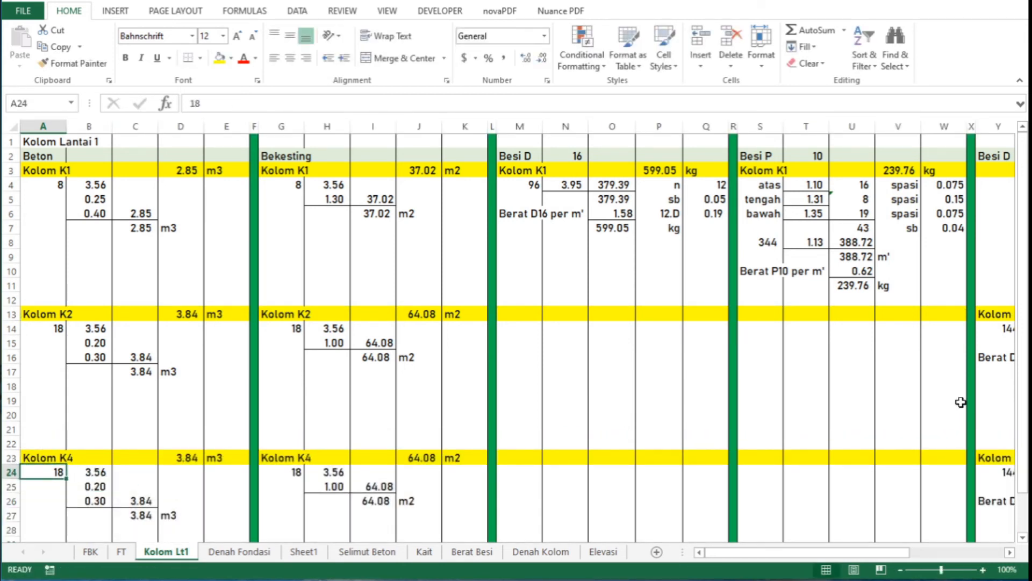
{"action": "key", "text": "Up"}
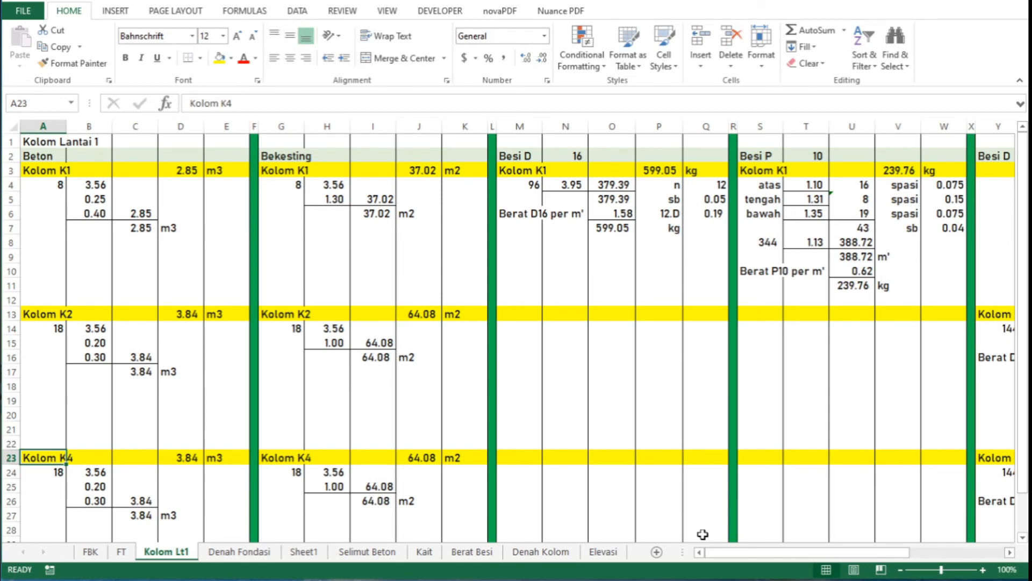
Step: Count the K4 columns on the Denah Kolom plan and enter 3 as the column count in A24 of Kolom Lt1
{"action": "left_click", "coordinate": [559, 554]}
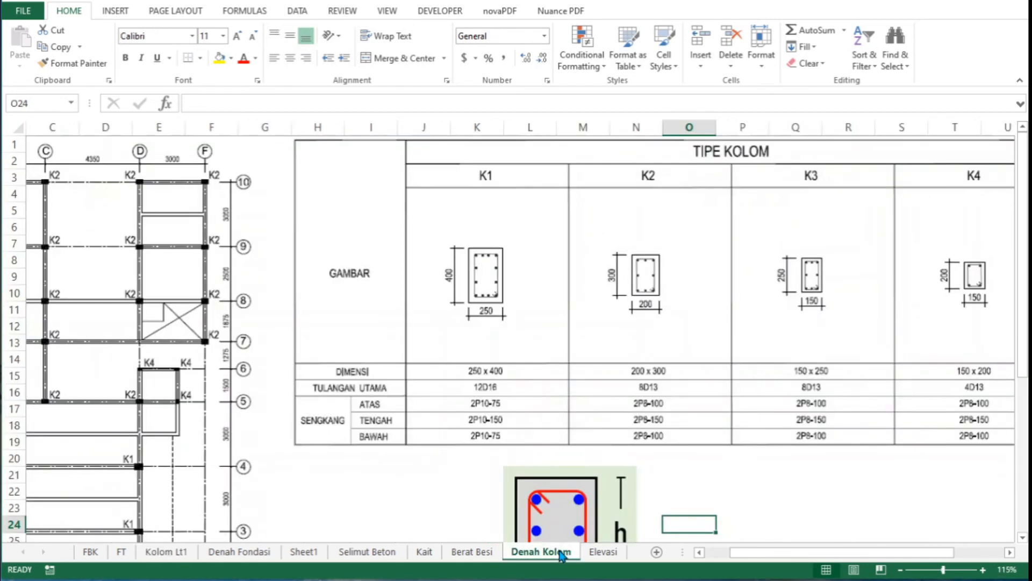
{"action": "scroll", "coordinate": [357, 446], "scroll_direction": "left", "scroll_amount": 2}
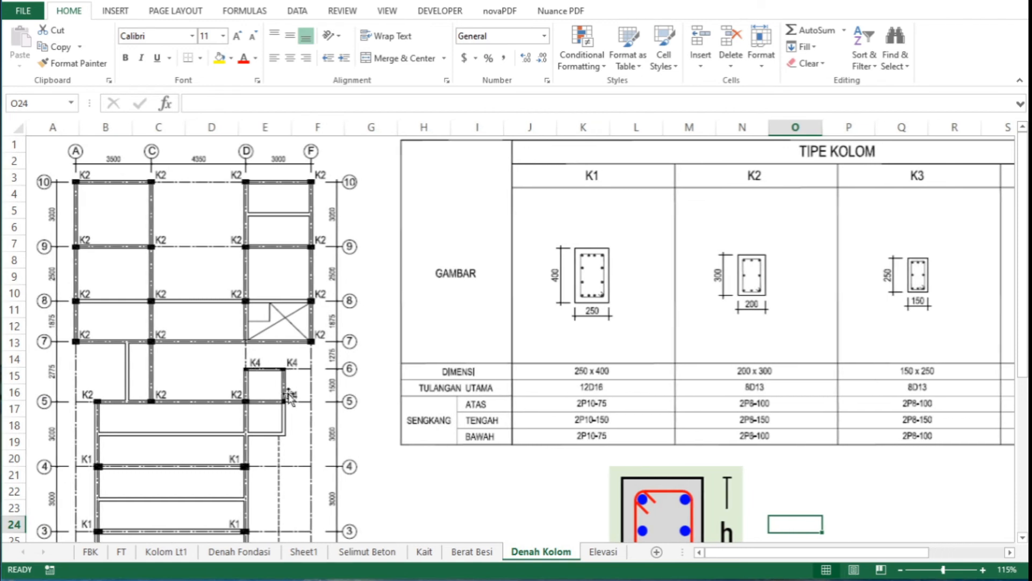
{"action": "left_click", "coordinate": [153, 553]}
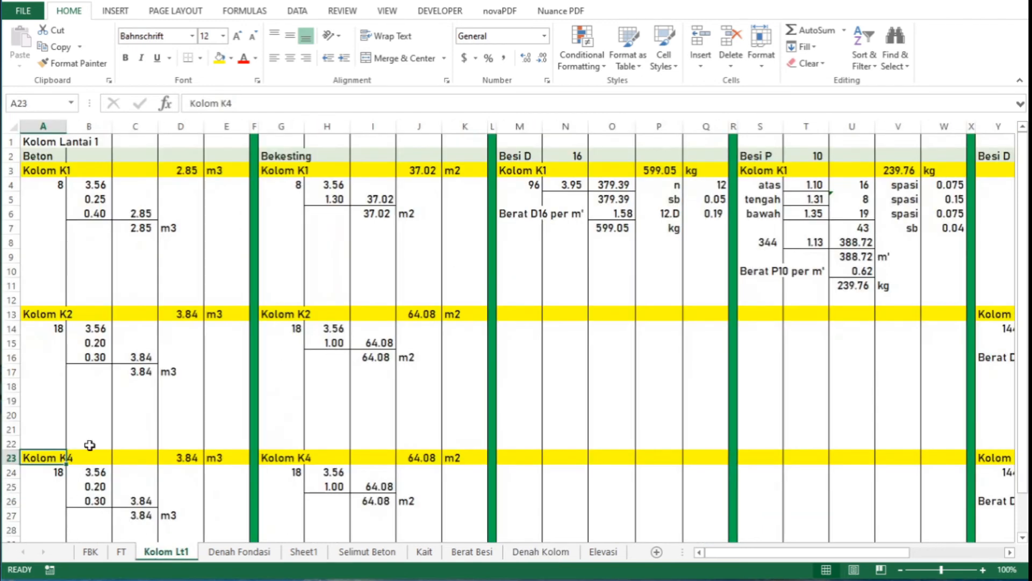
{"action": "key", "text": "Down"}
{"action": "type", "text": "3"}
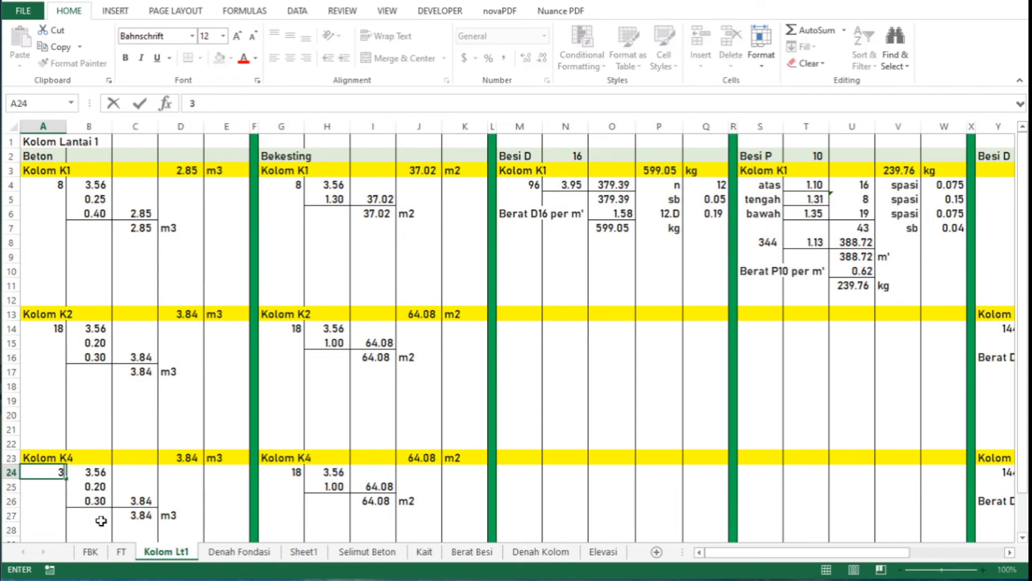
{"action": "key", "text": "Return"}
Step: Look up K4's dimensions on Denah Kolom and set its section to 0.15 in B25 and 0.2 in B26
{"action": "key", "text": "Up"}
{"action": "key", "text": "Right"}
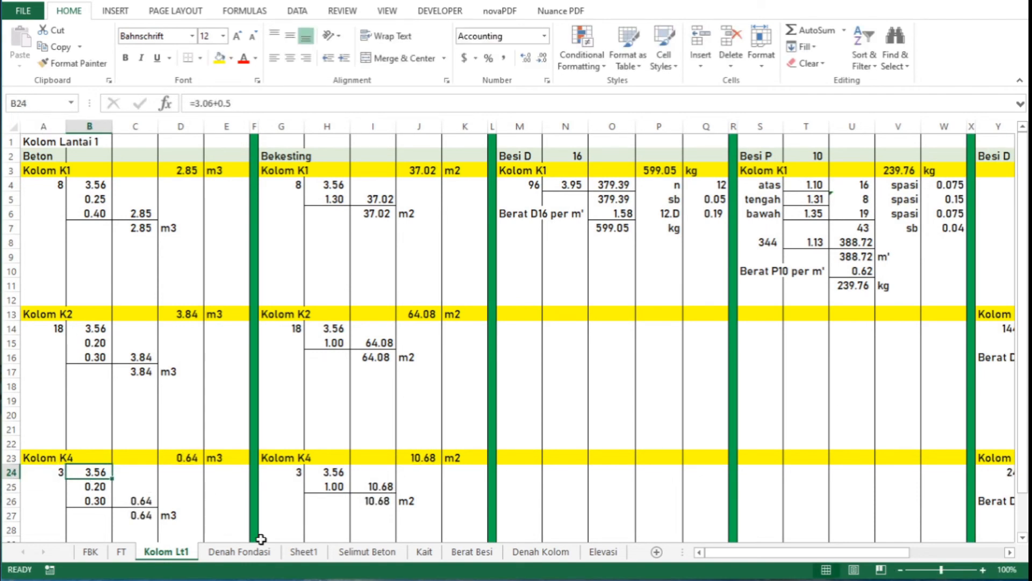
{"action": "left_click", "coordinate": [539, 552]}
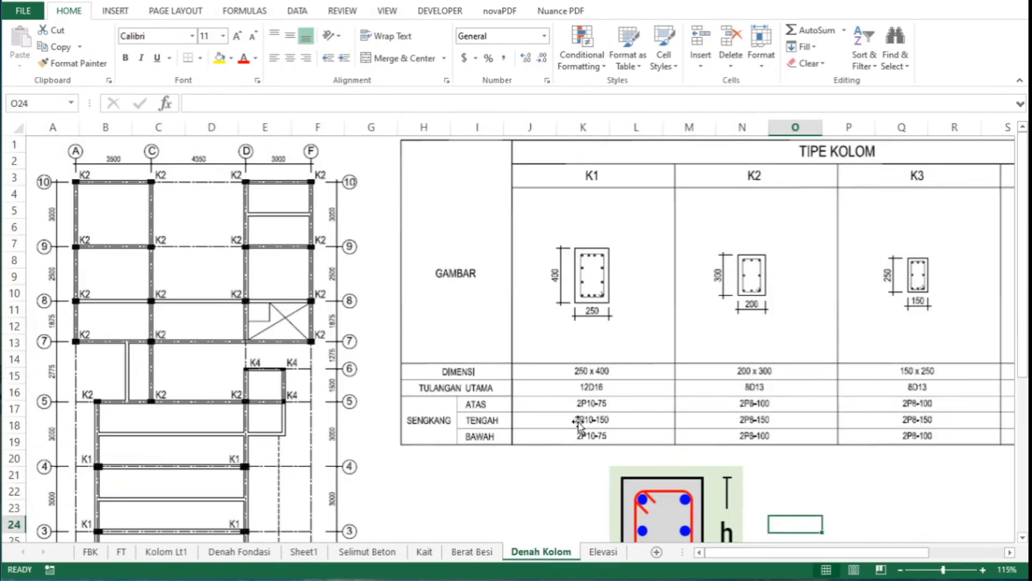
{"action": "scroll", "coordinate": [788, 364], "scroll_direction": "right", "scroll_amount": 2}
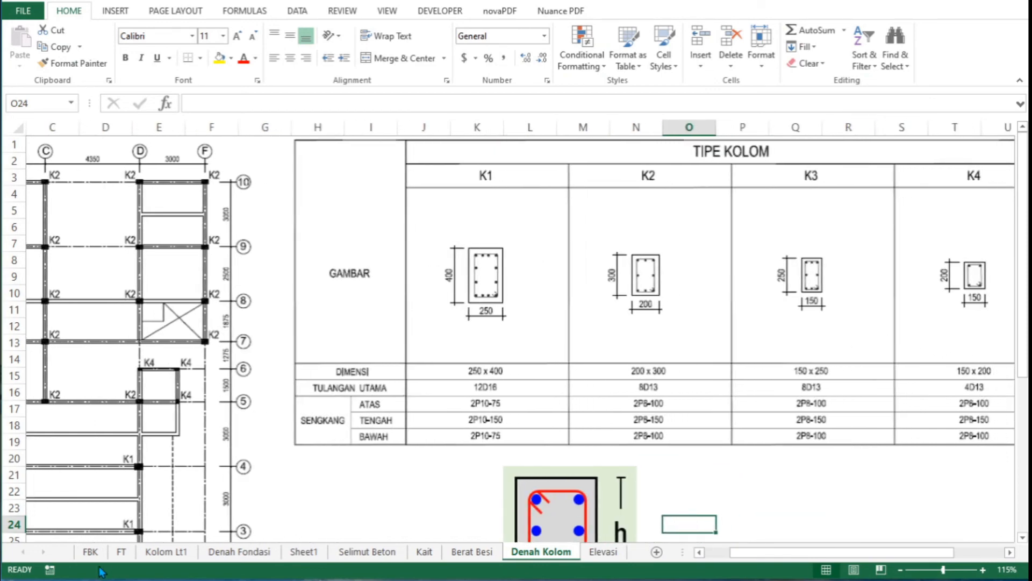
{"action": "left_click", "coordinate": [160, 551]}
{"action": "key", "text": "Down"}
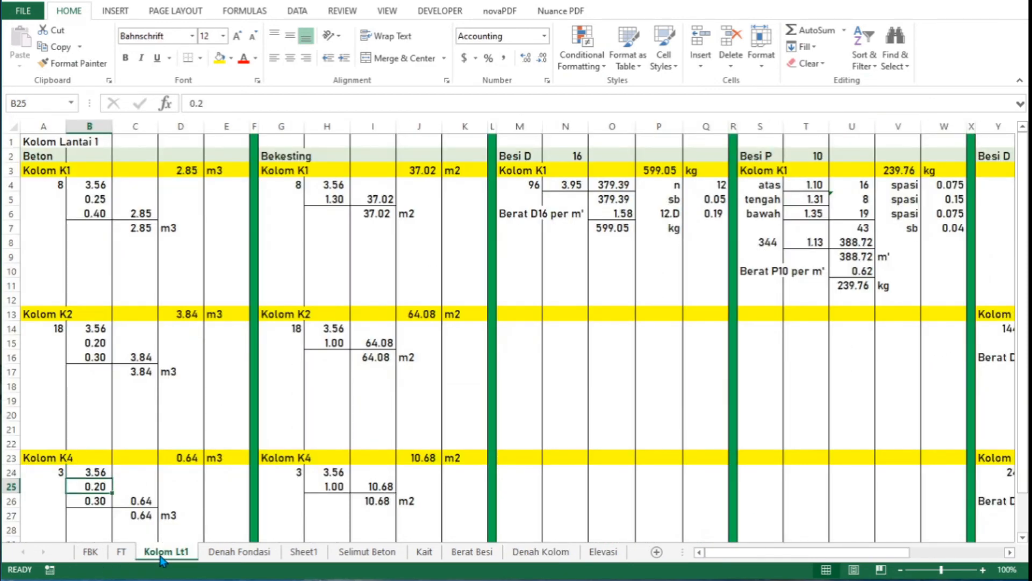
{"action": "type", "text": "0."}
{"action": "key", "text": "Return"}
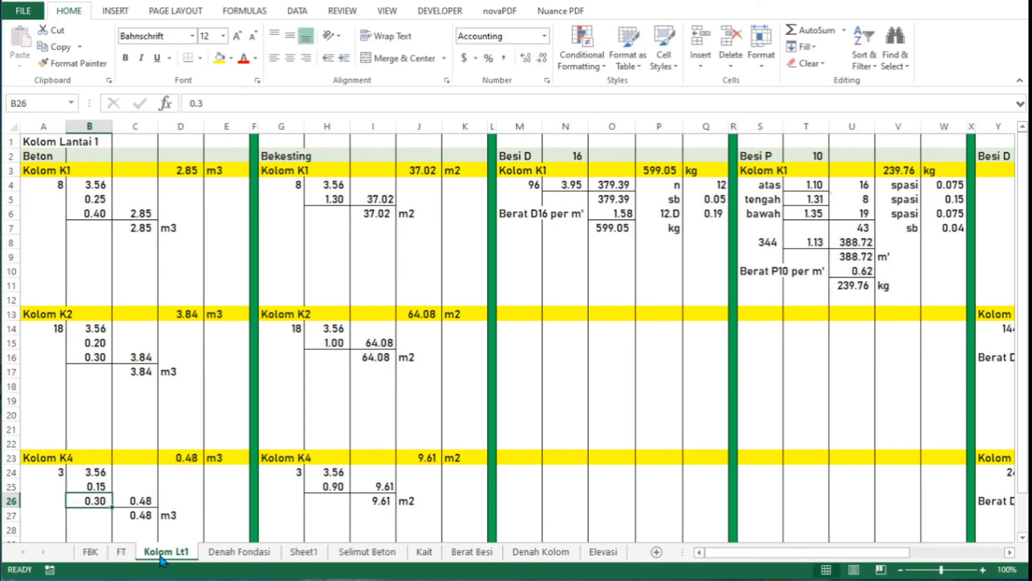
{"action": "type", "text": "0.2"}
{"action": "key", "text": "Tab"}
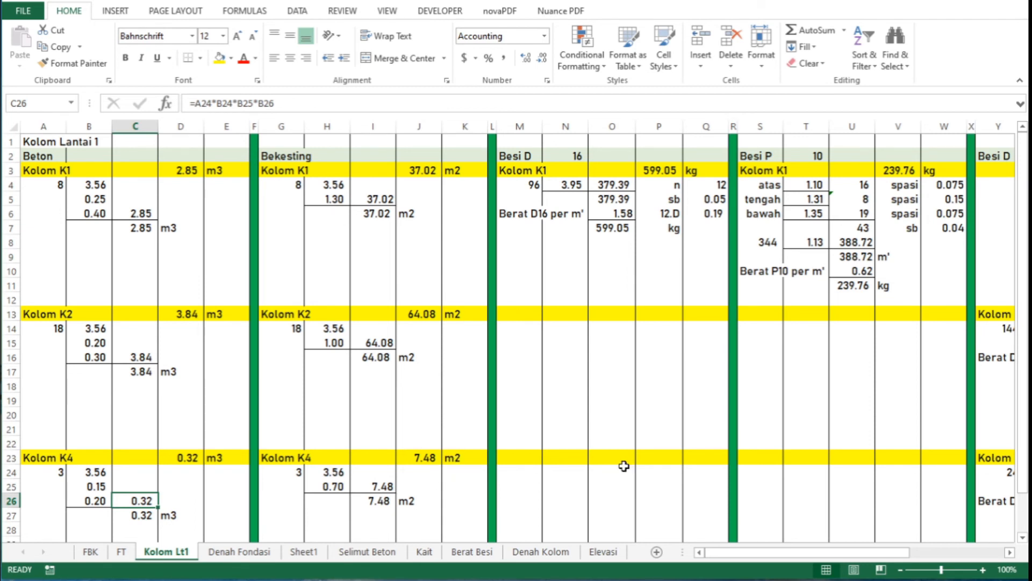
Step: Check K4's main reinforcement in the Denah Kolom table and set its D13 bar number n in AC24 to 4
{"action": "left_click", "coordinate": [541, 551]}
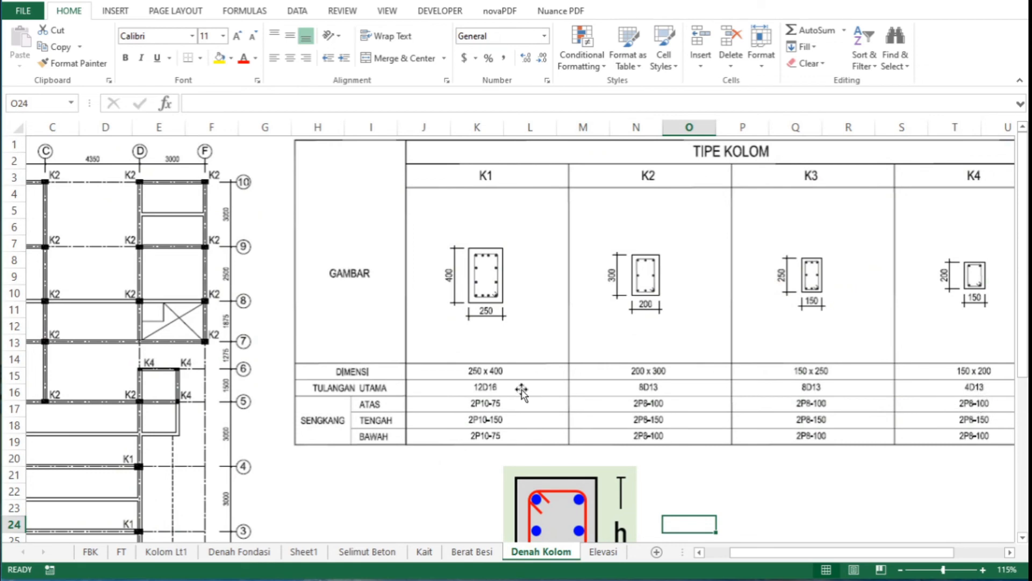
{"action": "left_click", "coordinate": [190, 552]}
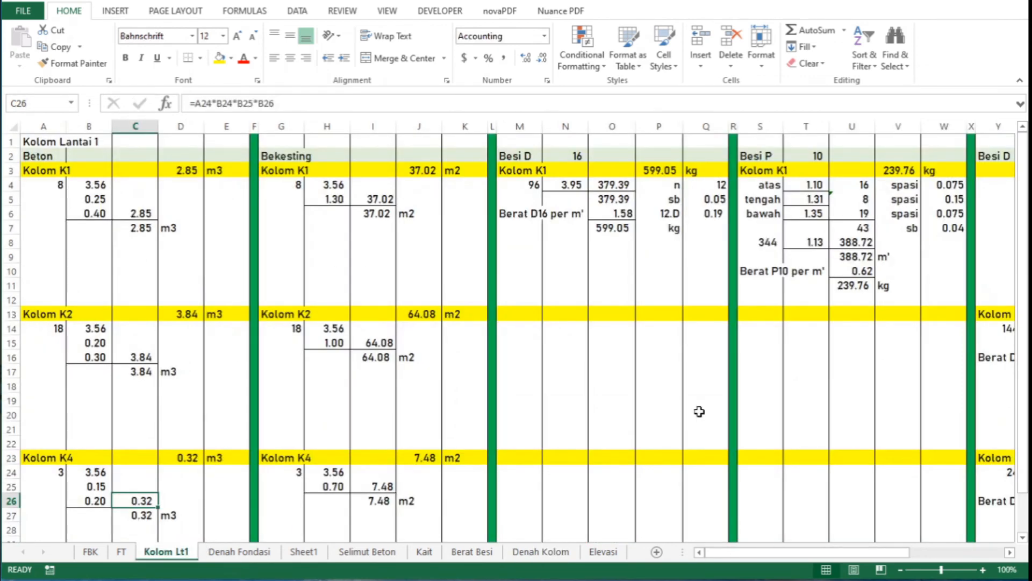
{"action": "scroll", "coordinate": [747, 438], "scroll_direction": "right", "scroll_amount": 3}
{"action": "scroll", "coordinate": [746, 439], "scroll_direction": "right", "scroll_amount": 5}
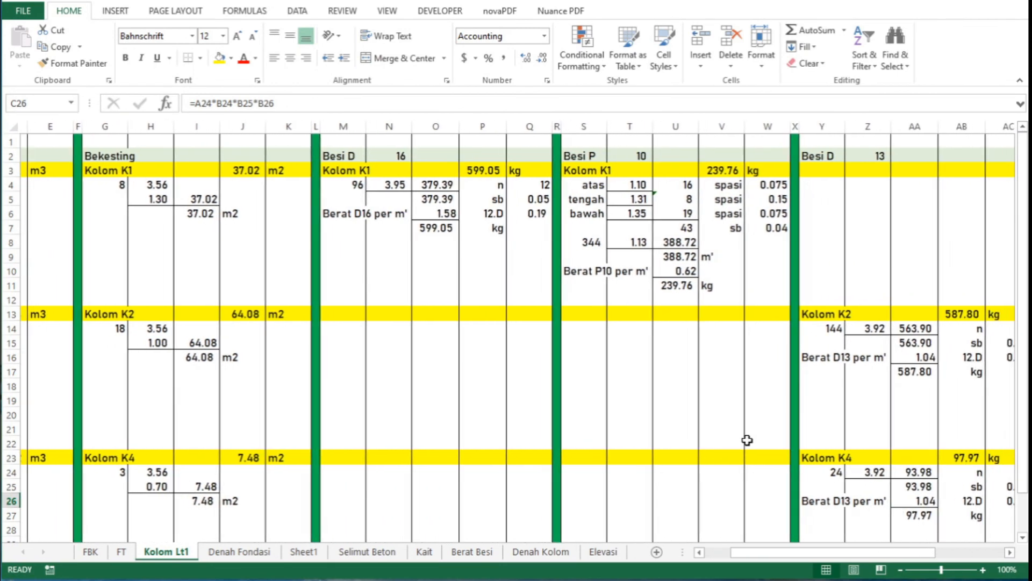
{"action": "scroll", "coordinate": [747, 440], "scroll_direction": "right", "scroll_amount": 1}
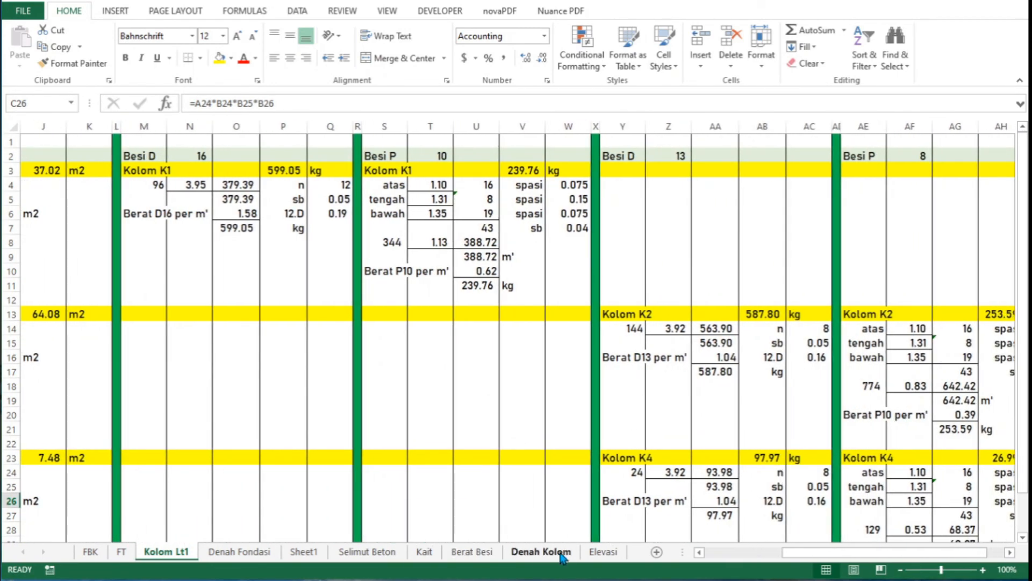
{"action": "left_click", "coordinate": [541, 551]}
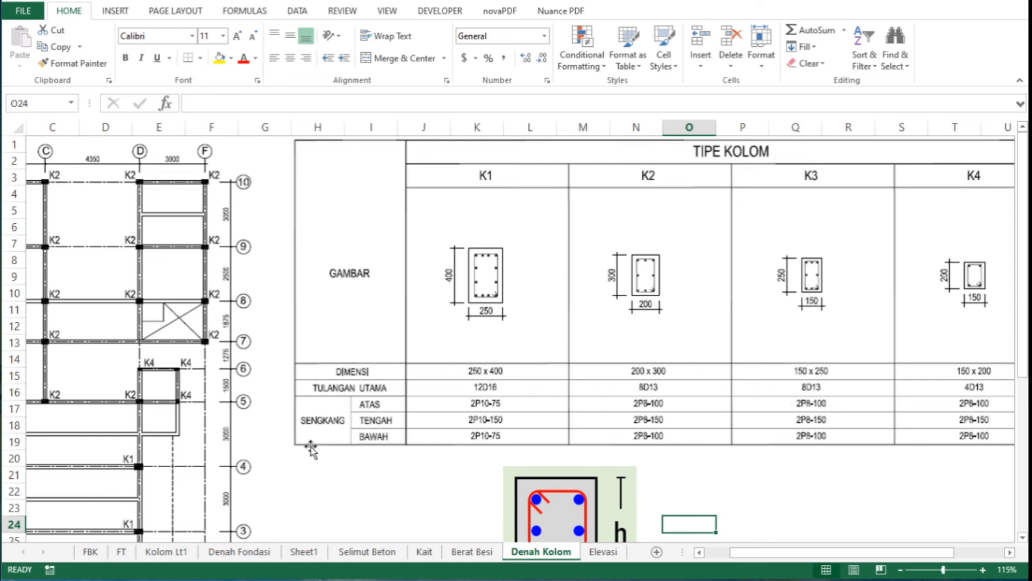
{"action": "left_click", "coordinate": [167, 551]}
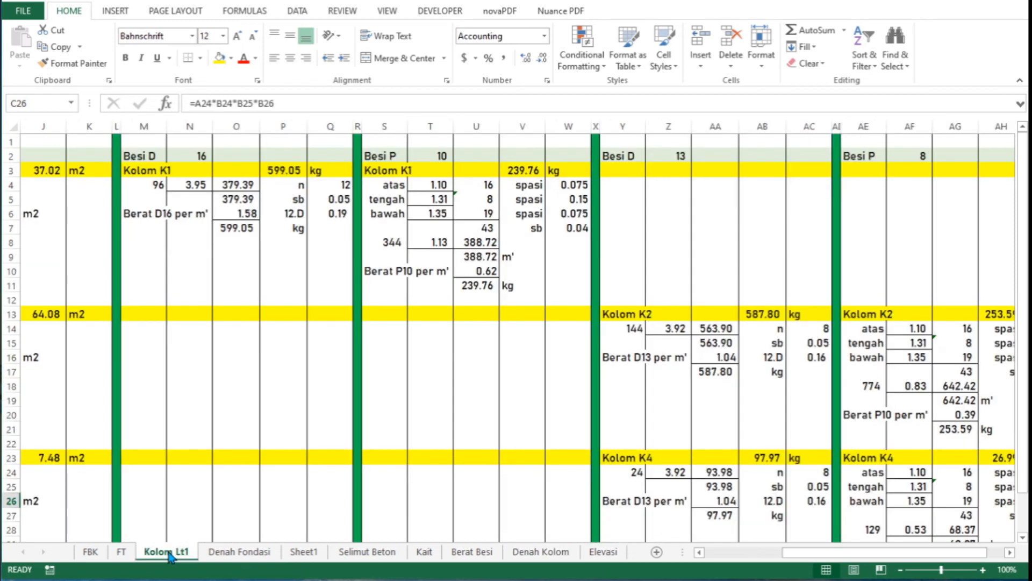
{"action": "left_click", "coordinate": [803, 477]}
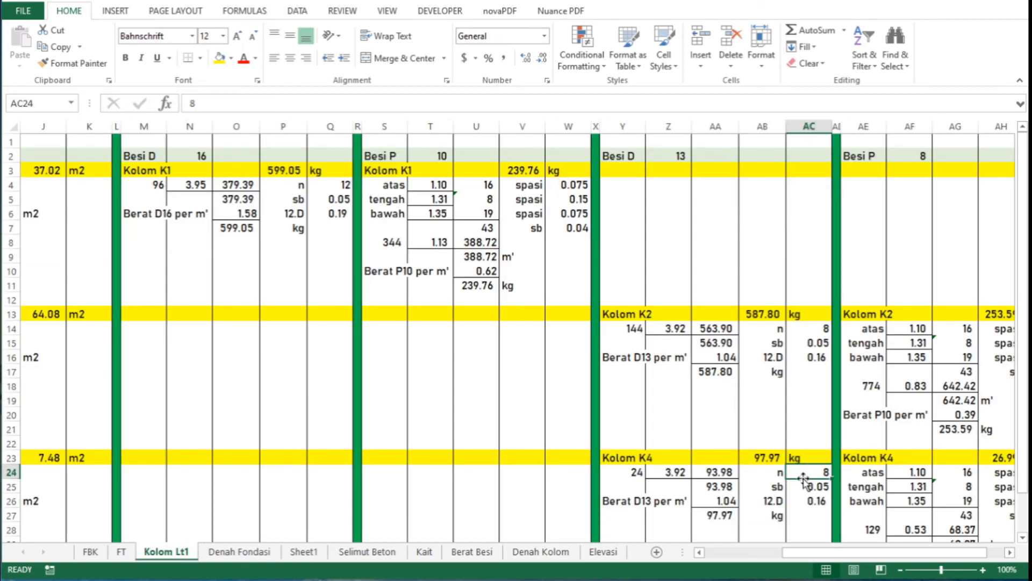
{"action": "type", "text": "4"}
{"action": "key", "text": "Return"}
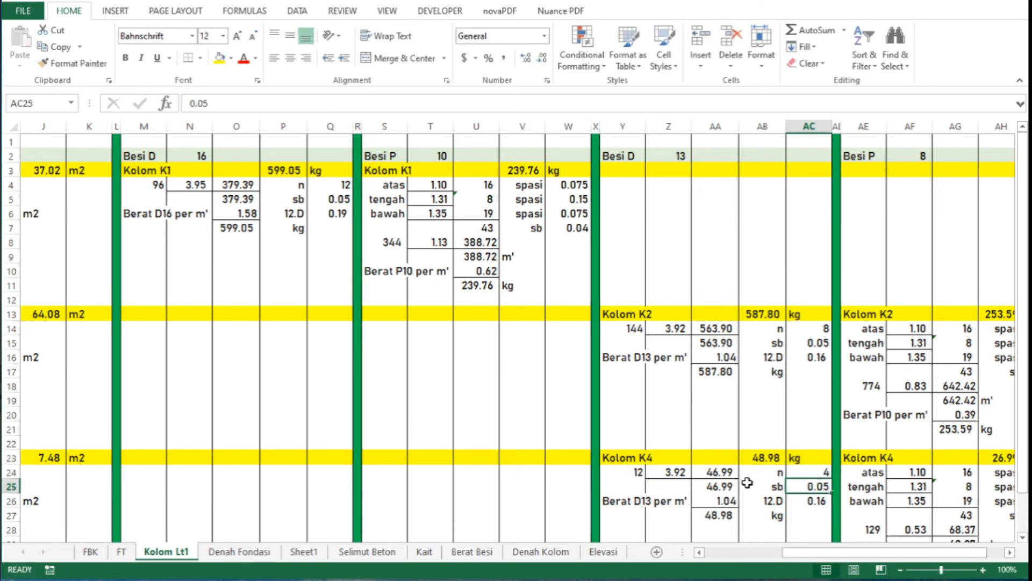
Step: Inspect K4's total D13 bar formula in Y24 and trace it back to the column count
{"action": "left_click", "coordinate": [637, 476]}
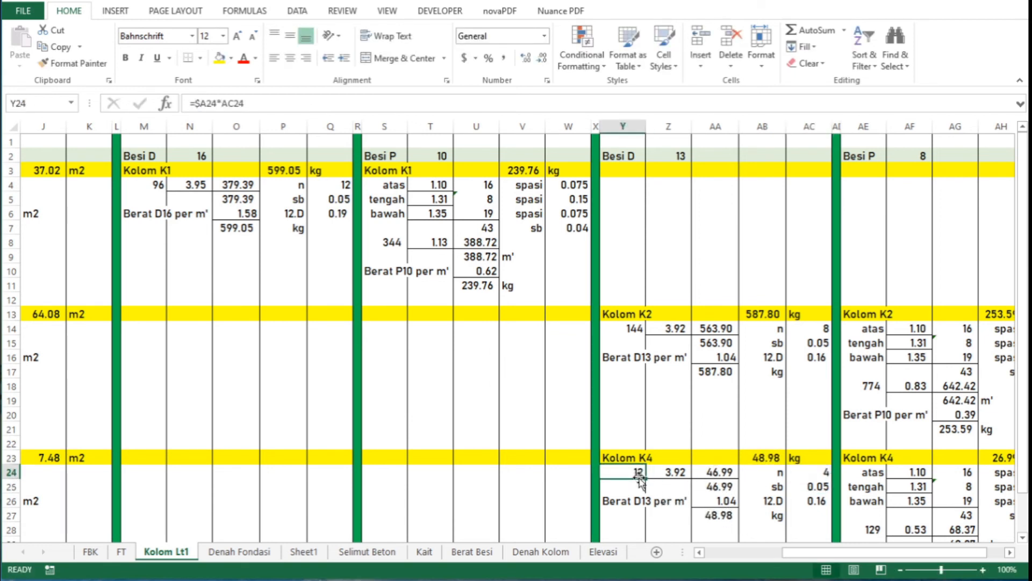
{"action": "scroll", "coordinate": [511, 453], "scroll_direction": "left", "scroll_amount": 5}
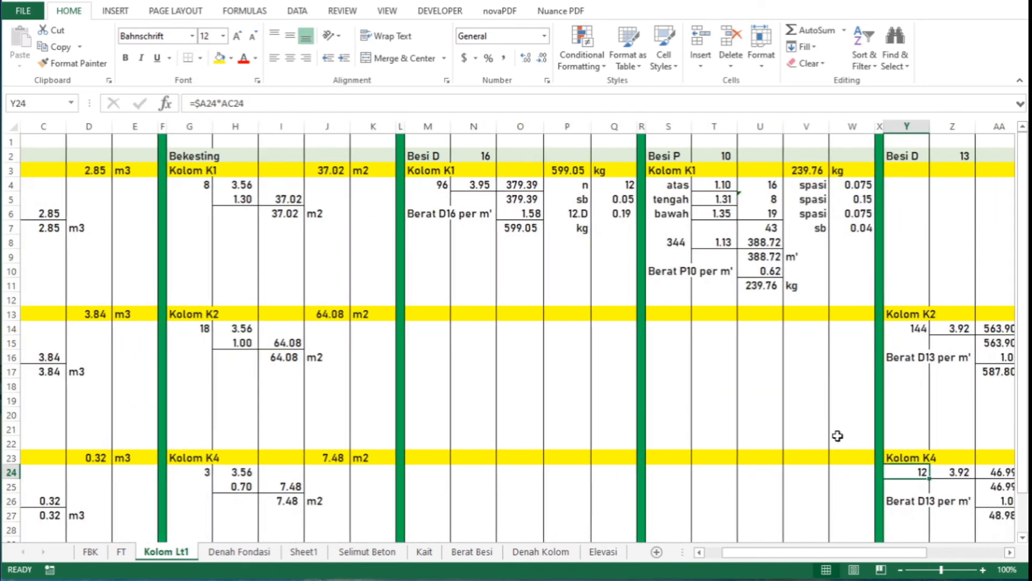
{"action": "scroll", "coordinate": [837, 435], "scroll_direction": "right", "scroll_amount": 3}
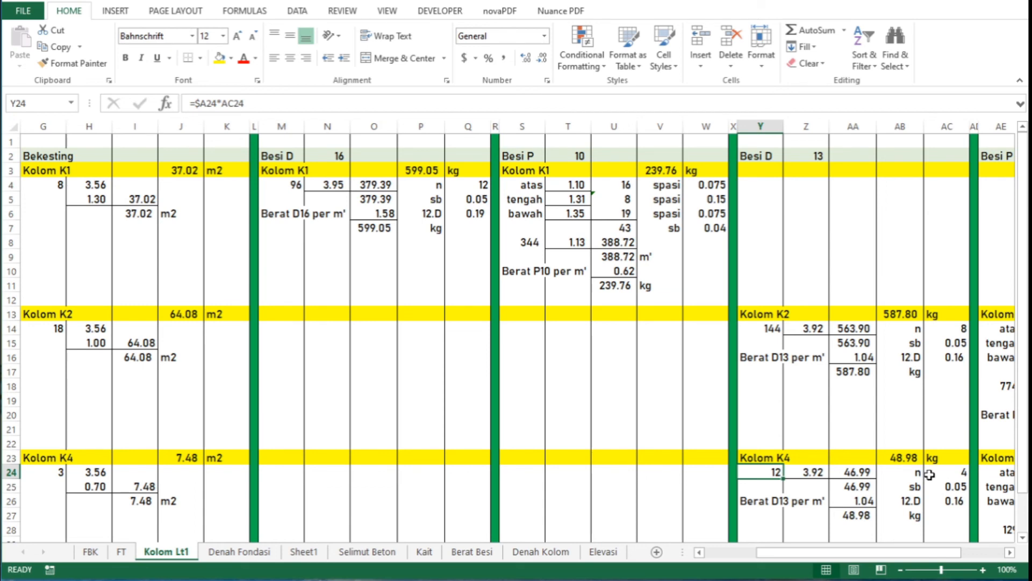
Step: Review K4's P8 stirrup block and inspect the total stirrup-count formula in AE28
{"action": "scroll", "coordinate": [930, 474], "scroll_direction": "right", "scroll_amount": 4}
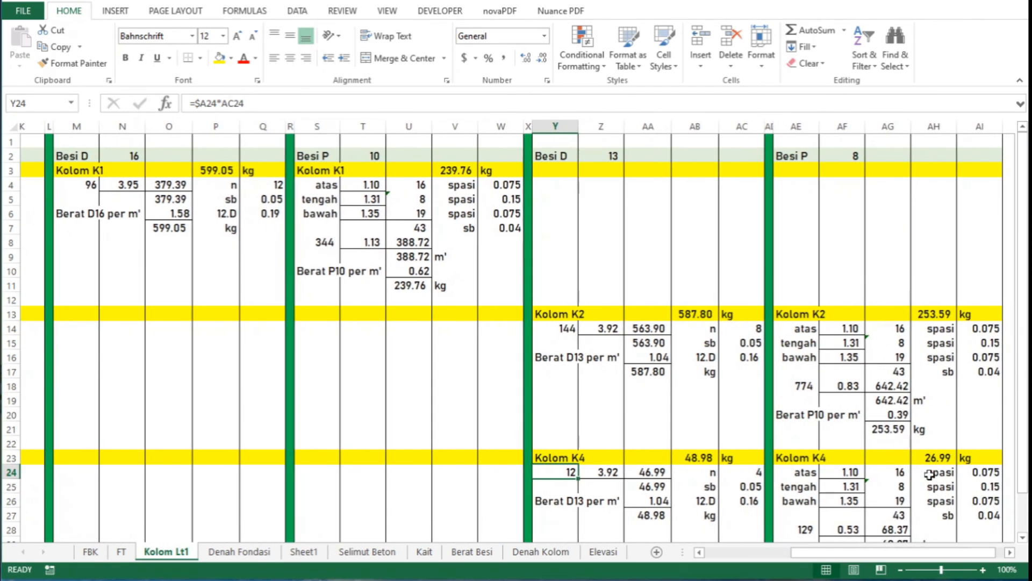
{"action": "scroll", "coordinate": [929, 474], "scroll_direction": "right", "scroll_amount": 2}
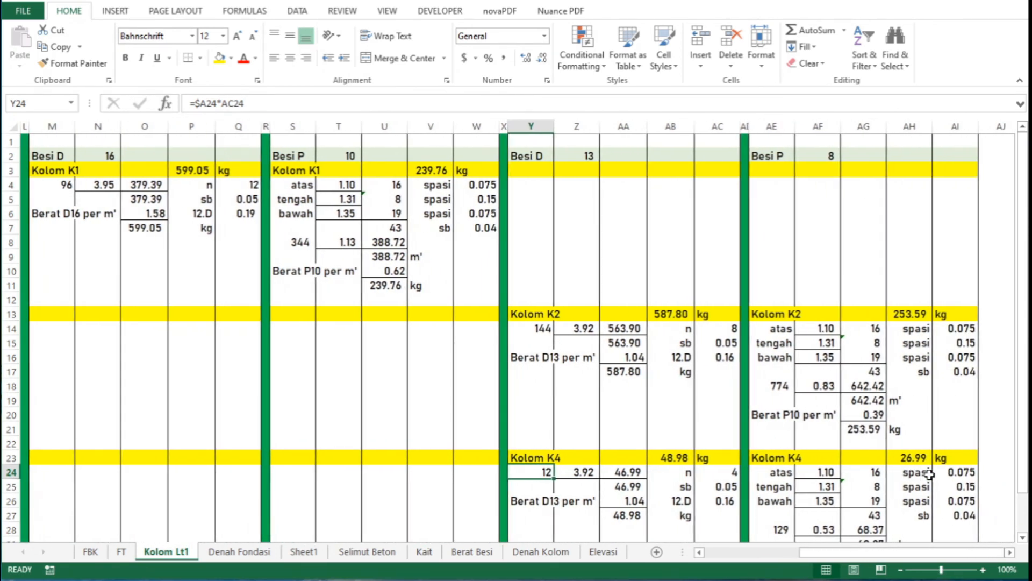
{"action": "scroll", "coordinate": [914, 486], "scroll_direction": "down", "scroll_amount": 2}
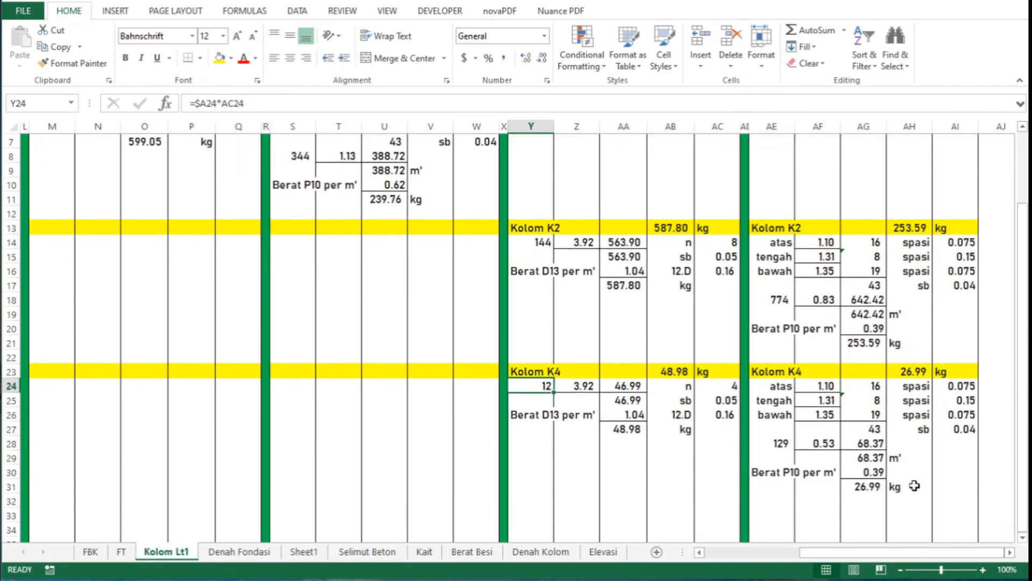
{"action": "left_click", "coordinate": [780, 444]}
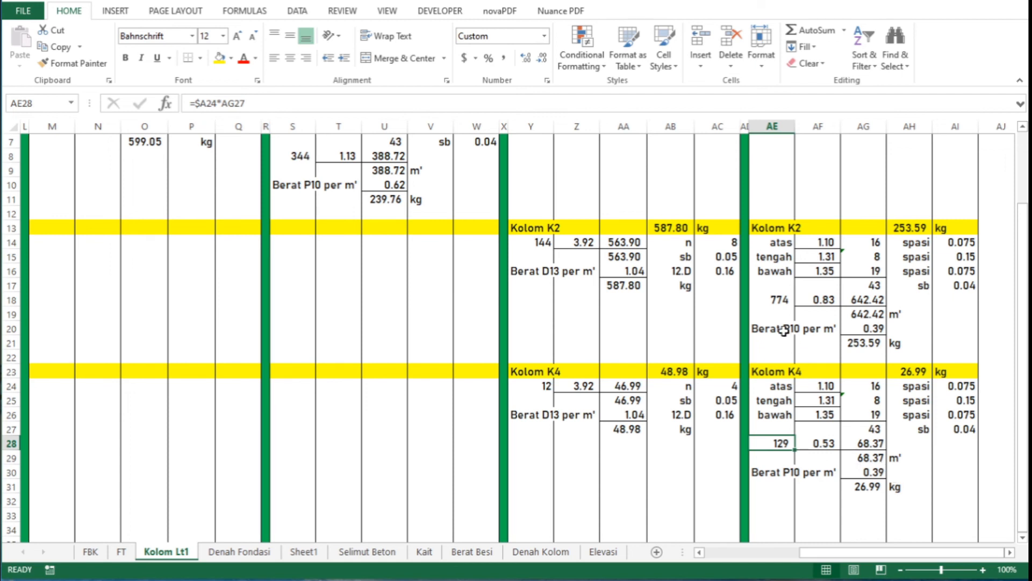
Step: Correct K2's stirrup unit-weight label in AE20 to "Berat P8 per m'"
{"action": "scroll", "coordinate": [783, 330], "scroll_direction": "up", "scroll_amount": 2}
{"action": "scroll", "coordinate": [784, 330], "scroll_direction": "down", "scroll_amount": 1}
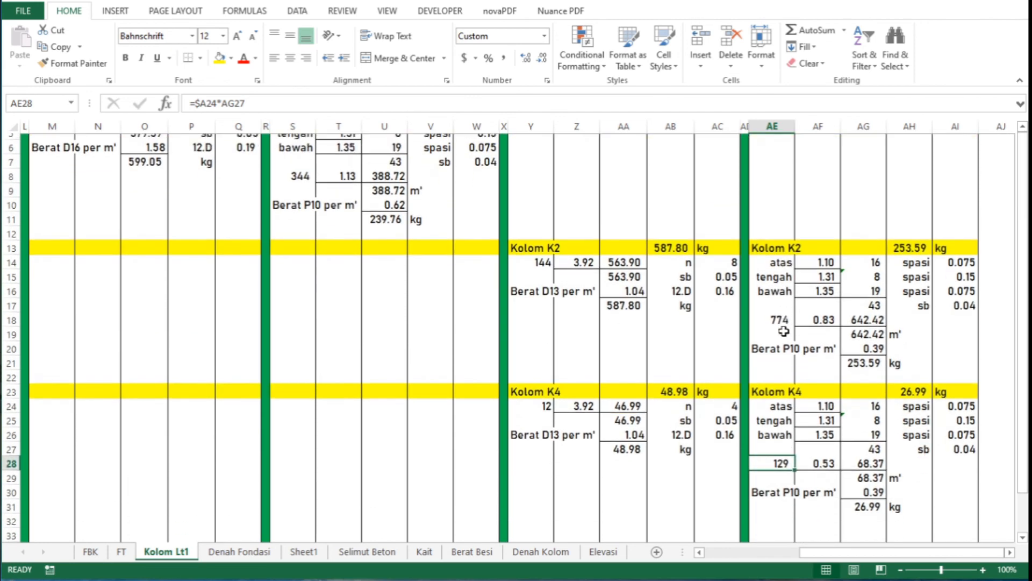
{"action": "left_click", "coordinate": [781, 343]}
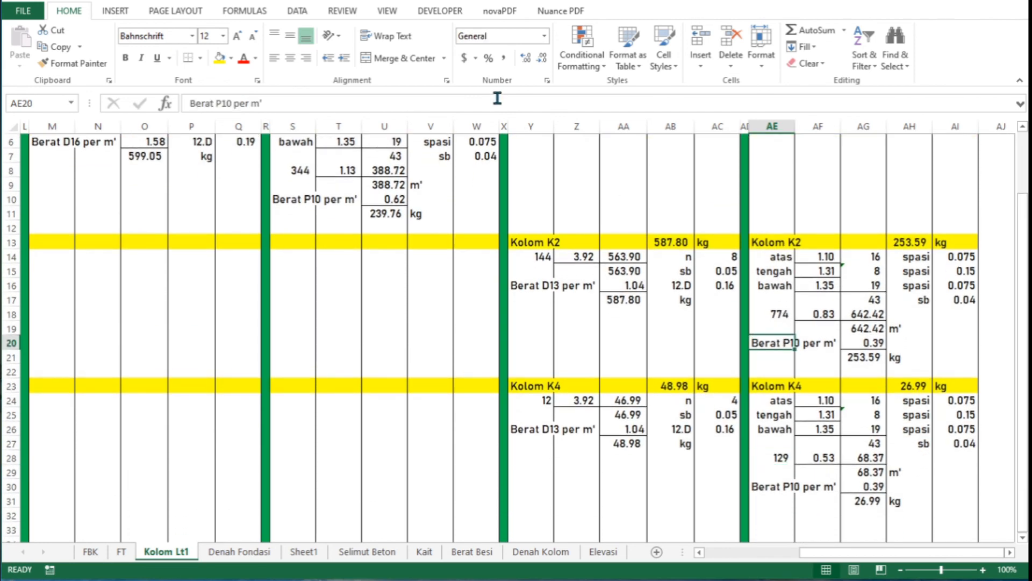
{"action": "key", "text": "F2"}
{"action": "key", "text": "Left"}
{"action": "key", "text": "Left"}
{"action": "key", "text": "Left"}
{"action": "key", "text": "Left"}
{"action": "key", "text": "Left"}
{"action": "key", "text": "Left"}
{"action": "key", "text": "Left"}
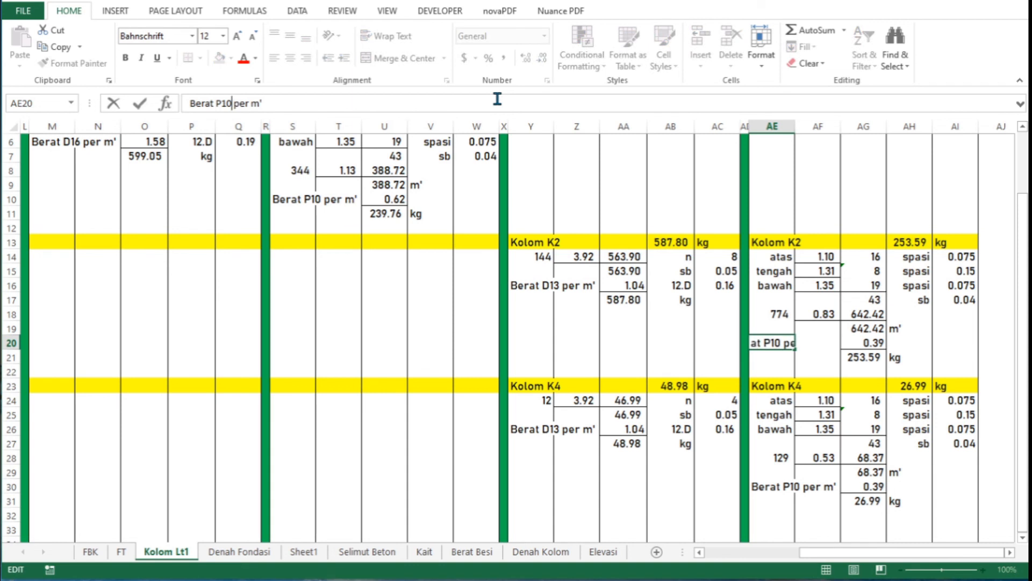
{"action": "key", "text": "shift+Left"}
{"action": "key", "text": "shift+Left"}
{"action": "type", "text": "8"}
{"action": "key", "text": "ctrl+Return"}
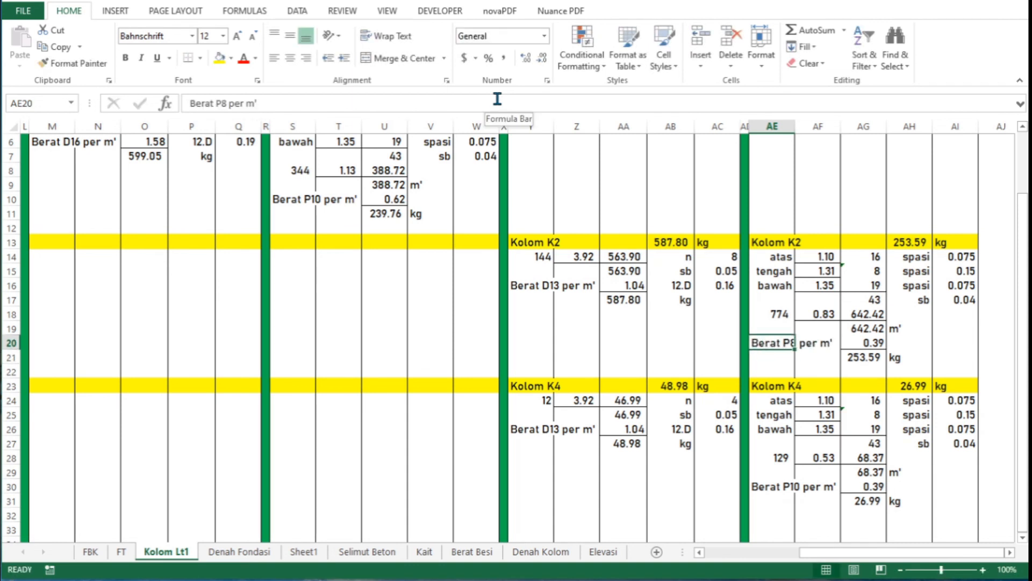
Step: Copy the corrected label from AE20 into K4's unit-weight label cell AE30
{"action": "key", "text": "ctrl+c"}
{"action": "key", "text": "Down"}
{"action": "key", "text": "Down"}
{"action": "key", "text": "Down"}
{"action": "key", "text": "Down"}
{"action": "key", "text": "Down"}
{"action": "key", "text": "Down"}
{"action": "key", "text": "Down"}
{"action": "key", "text": "Down"}
{"action": "key", "text": "Down"}
{"action": "key", "text": "Down"}
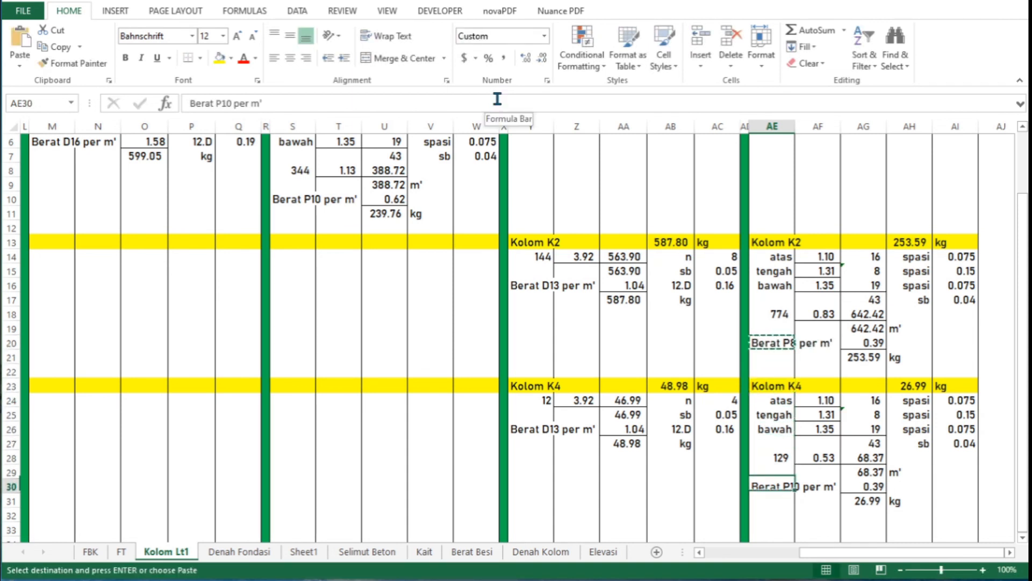
{"action": "key", "text": "Return"}
{"action": "key", "text": "Down"}
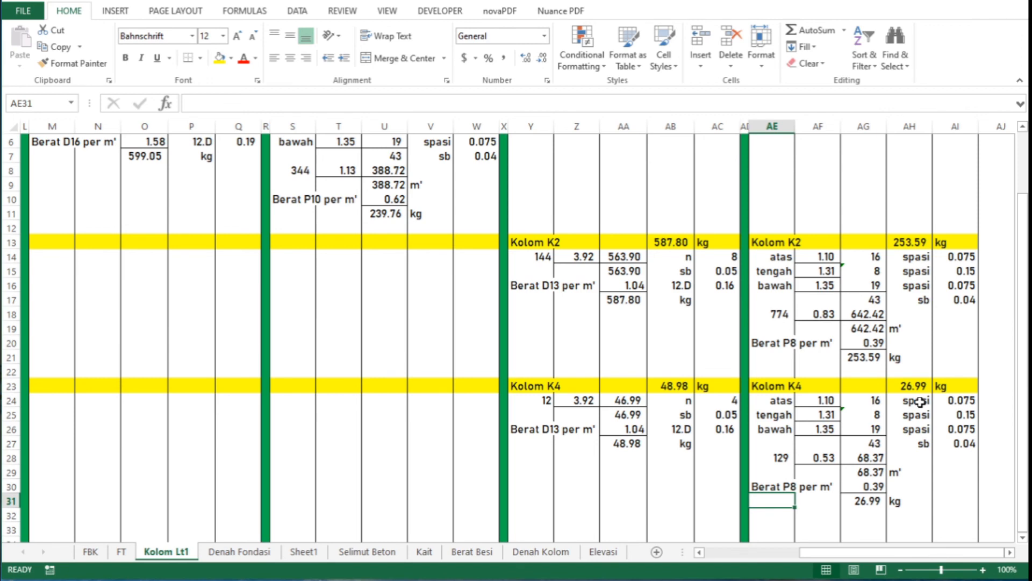
Step: Total the column concrete volumes in D2 with a SUM of D3:D23
{"action": "key", "text": "ctrl+Home"}
{"action": "key", "text": "Down"}
{"action": "key", "text": "Right"}
{"action": "key", "text": "Right"}
{"action": "key", "text": "Right"}
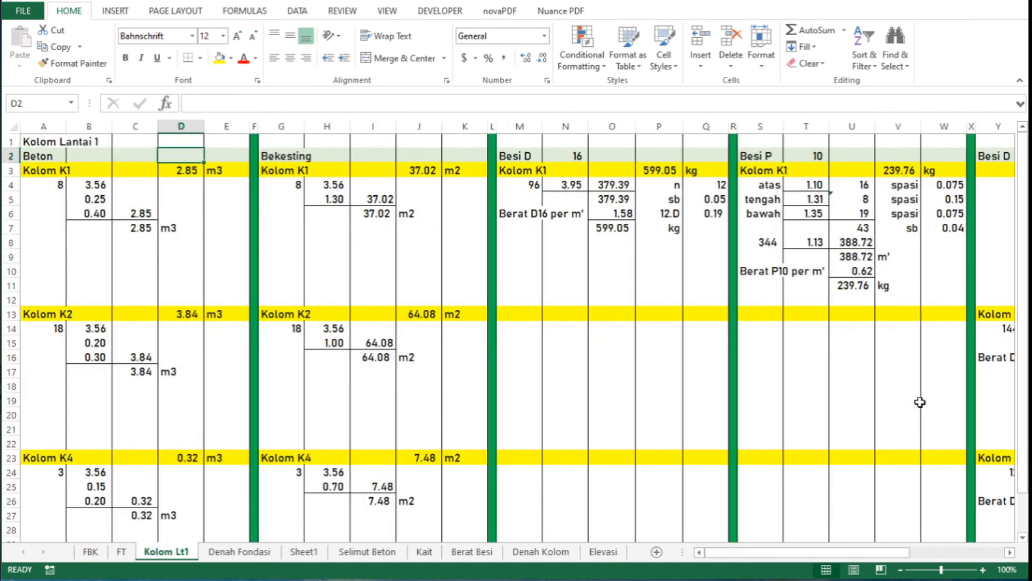
{"action": "type", "text": "=sum("}
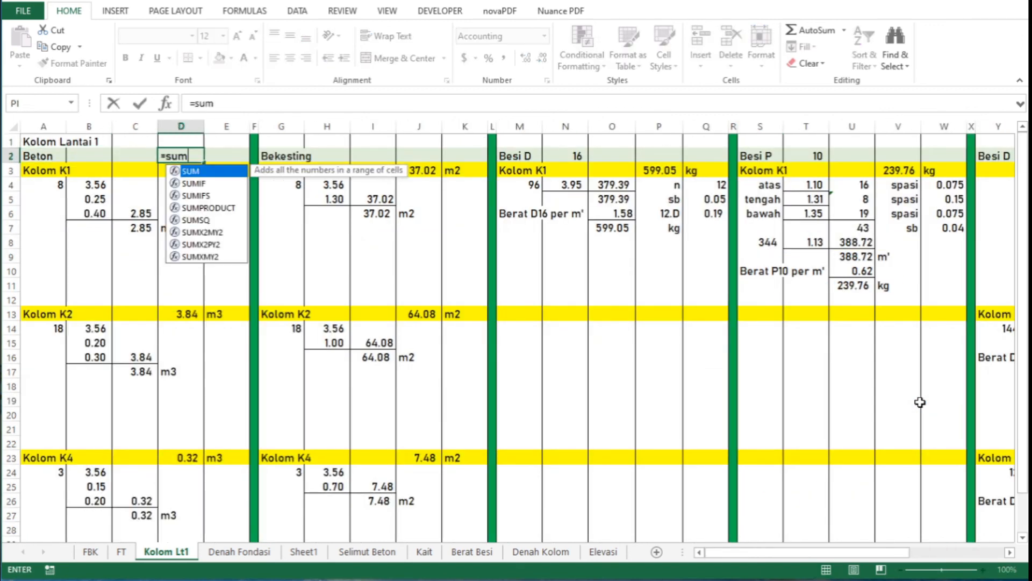
{"action": "key", "text": "Down"}
{"action": "key", "text": "shift+Down"}
{"action": "key", "text": "shift+Down"}
{"action": "key", "text": "shift+Down"}
{"action": "key", "text": "shift+Down"}
{"action": "key", "text": "shift+Down"}
{"action": "key", "text": "shift+Down"}
{"action": "key", "text": "shift+Down"}
{"action": "key", "text": "shift+Down"}
{"action": "key", "text": "shift+Down"}
{"action": "key", "text": "shift+Down"}
{"action": "key", "text": "shift+Down"}
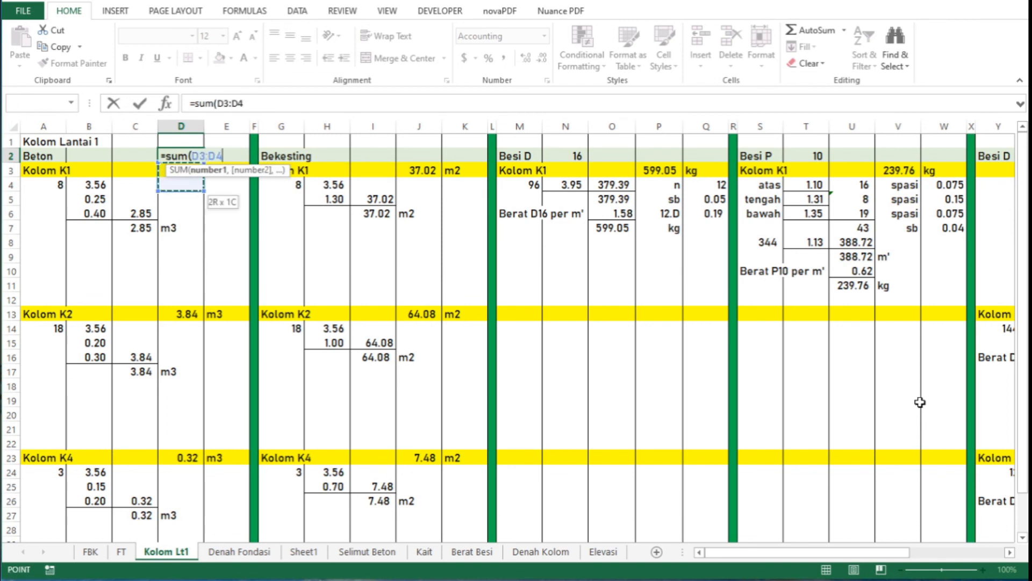
{"action": "key", "text": "shift+Down"}
{"action": "key", "text": "shift+Down"}
{"action": "key", "text": "shift+Down"}
{"action": "key", "text": "shift+Down"}
{"action": "key", "text": "shift+Down"}
{"action": "key", "text": "shift+Down"}
{"action": "key", "text": "shift+Down"}
{"action": "key", "text": "shift+Down"}
{"action": "key", "text": "shift+Down"}
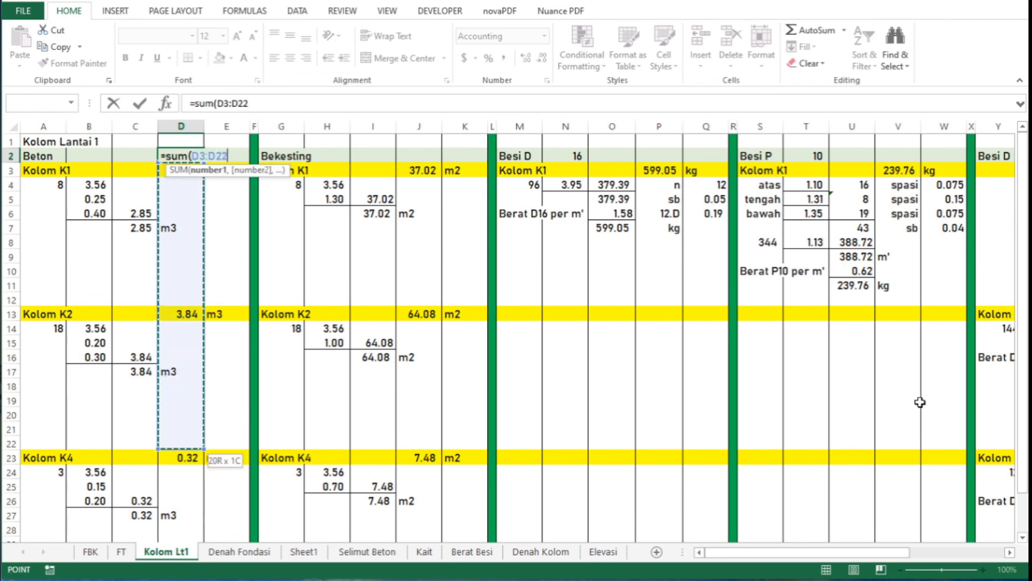
{"action": "key", "text": "Return"}
Step: Enter the unit m3 in E2 beside the concrete total
{"action": "key", "text": "Up"}
{"action": "key", "text": "Right"}
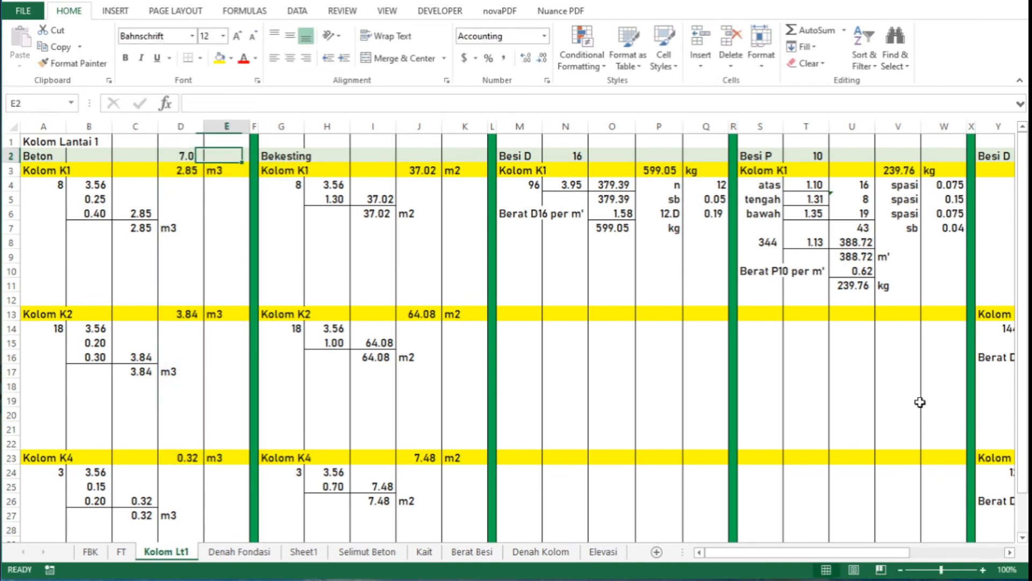
{"action": "type", "text": "m3"}
{"action": "key", "text": "Return"}
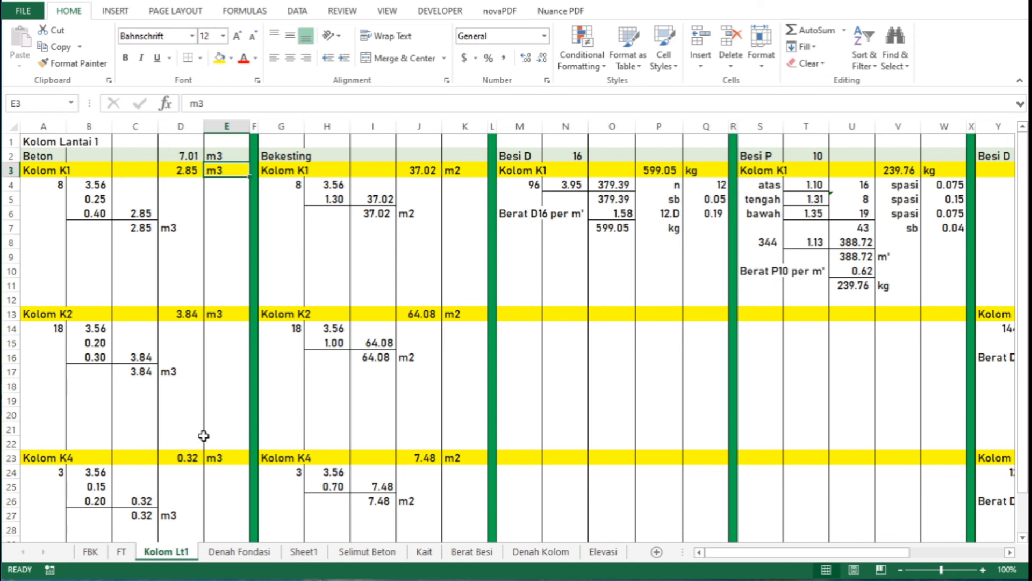
Step: Copy the concrete SUM formula from D2 into J2 to total the Bekesting areas
{"action": "key", "text": "Up"}
{"action": "key", "text": "Left"}
{"action": "key", "text": "ctrl+c"}
{"action": "key", "text": "Right"}
{"action": "key", "text": "Right"}
{"action": "key", "text": "Right"}
{"action": "key", "text": "Right"}
{"action": "key", "text": "Right"}
{"action": "key", "text": "Right"}
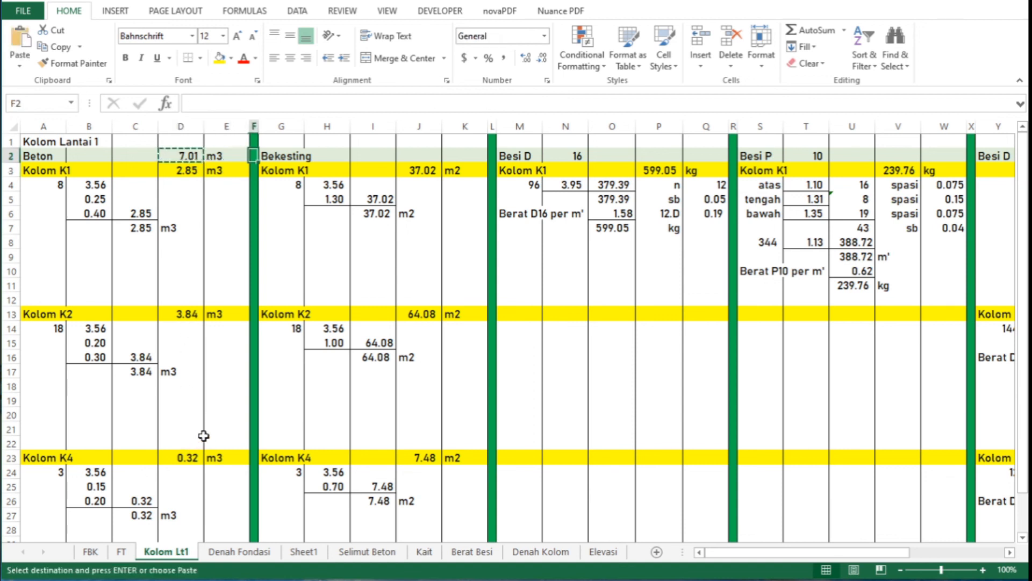
{"action": "key", "text": "Return"}
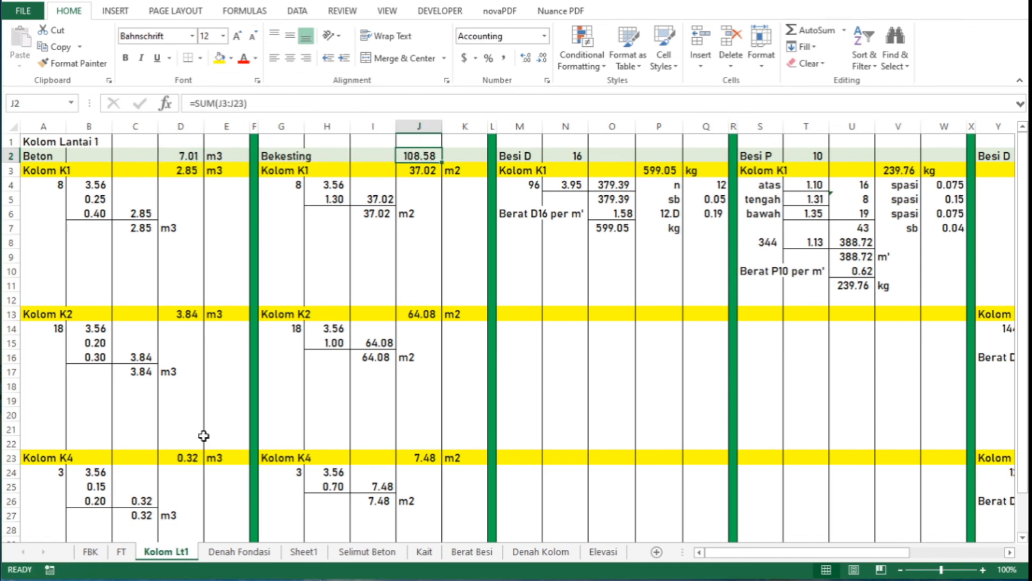
Step: Enter the unit m2 in K2 beside the Bekesting total
{"action": "left_click", "coordinate": [477, 151]}
{"action": "type", "text": "m2"}
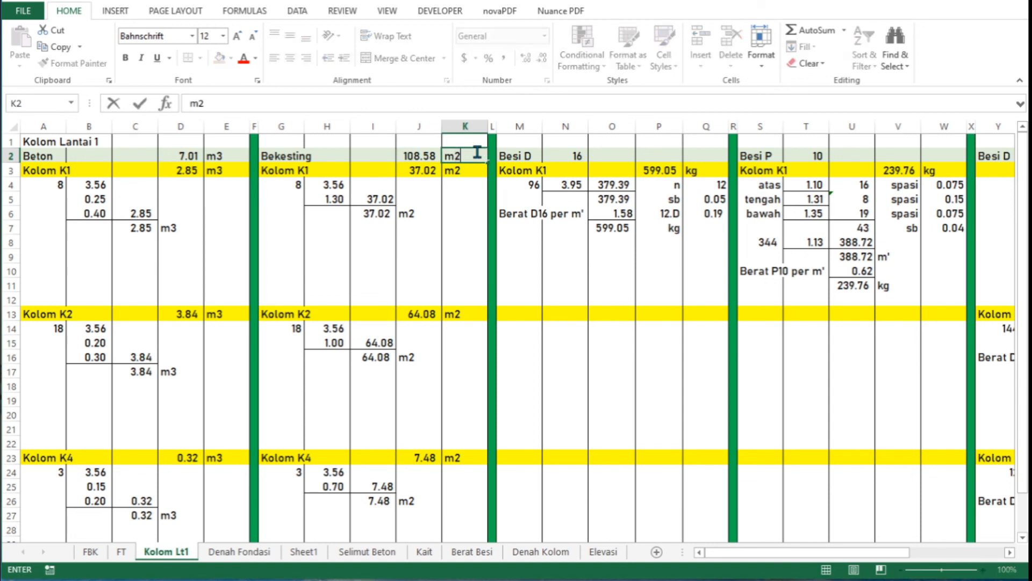
{"action": "key", "text": "Return"}
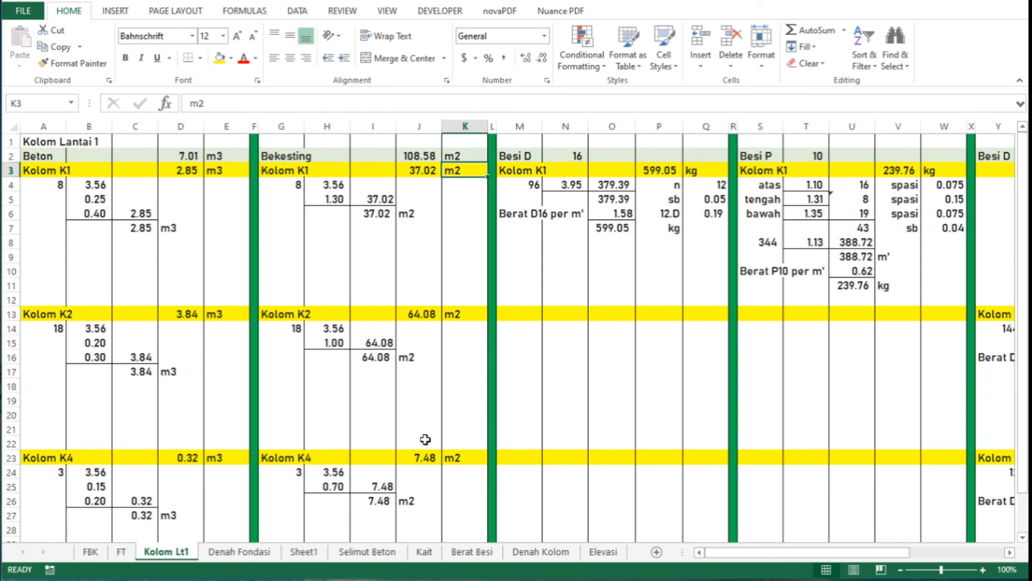
Step: Copy the SUM formula from J2 into P2 to total the Besi D 16 weights
{"action": "key", "text": "Up"}
{"action": "key", "text": "Right"}
{"action": "key", "text": "Right"}
{"action": "key", "text": "Right"}
{"action": "key", "text": "Right"}
{"action": "key", "text": "Right"}
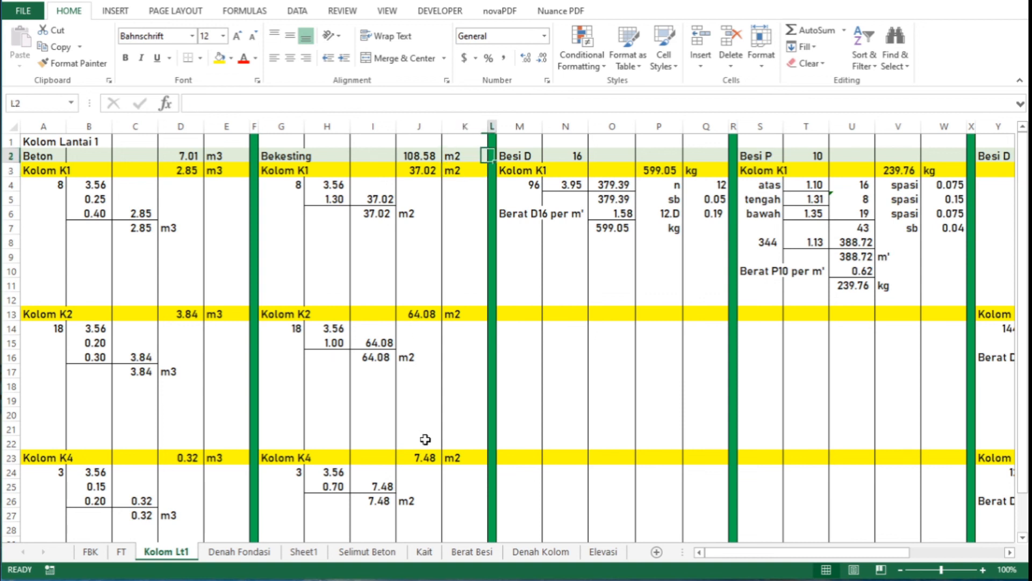
{"action": "key", "text": "Left"}
{"action": "key", "text": "Left"}
{"action": "key", "text": "Left"}
{"action": "key", "text": "Left"}
{"action": "key", "text": "Left"}
{"action": "key", "text": "Left"}
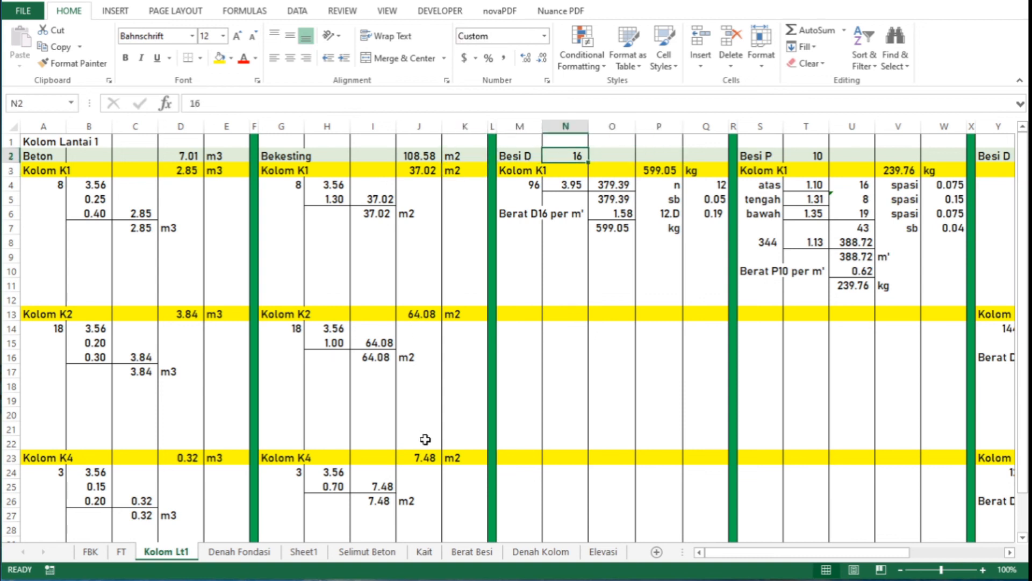
{"action": "key", "text": "ctrl+c"}
{"action": "key", "text": "Right"}
{"action": "key", "text": "Right"}
{"action": "key", "text": "Right"}
{"action": "key", "text": "Right"}
{"action": "key", "text": "Right"}
{"action": "key", "text": "Right"}
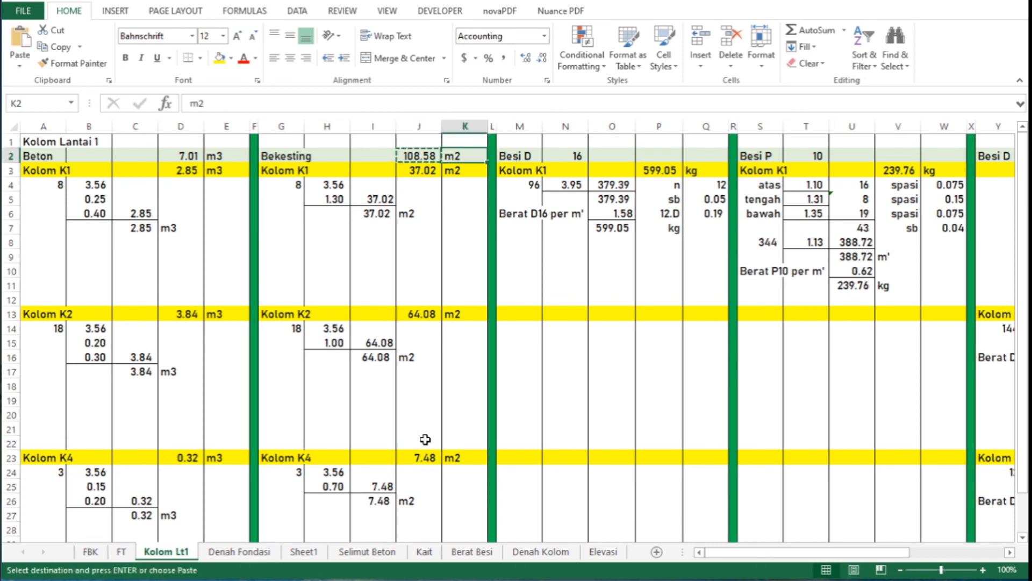
{"action": "key", "text": "Return"}
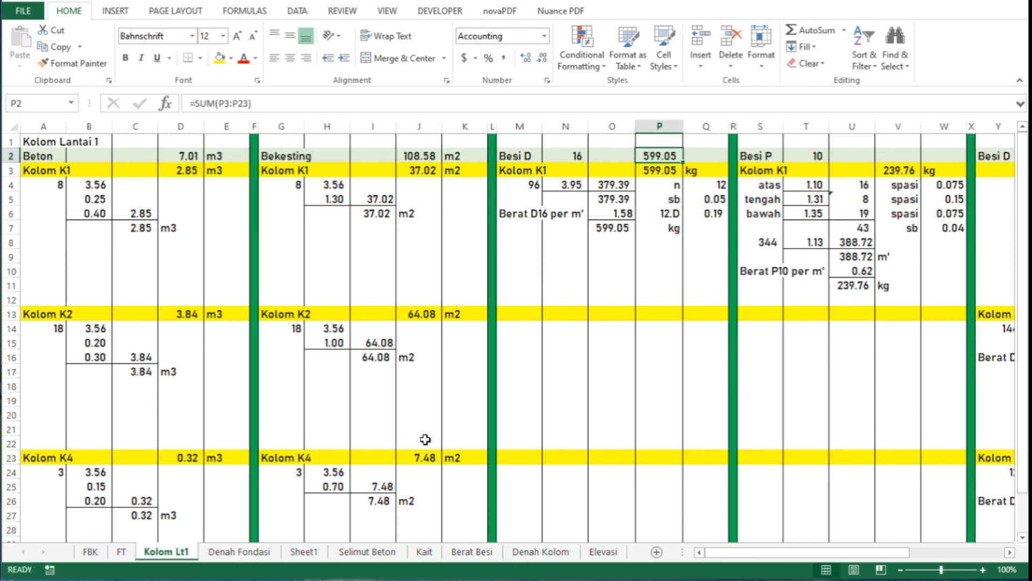
Step: Enter the unit kg in Q2 beside the Besi D 16 total
{"action": "key", "text": "Right"}
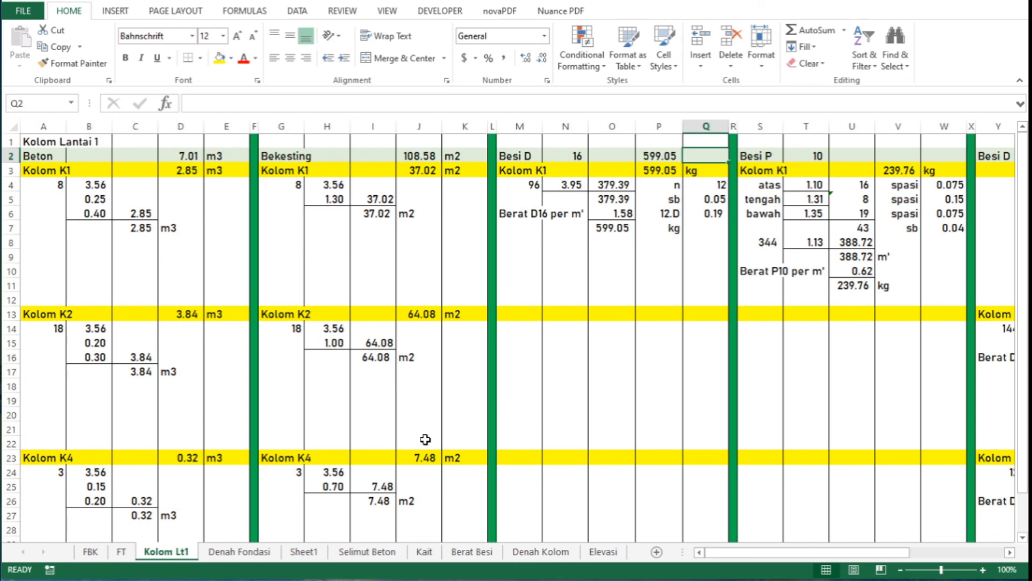
{"action": "type", "text": "kg"}
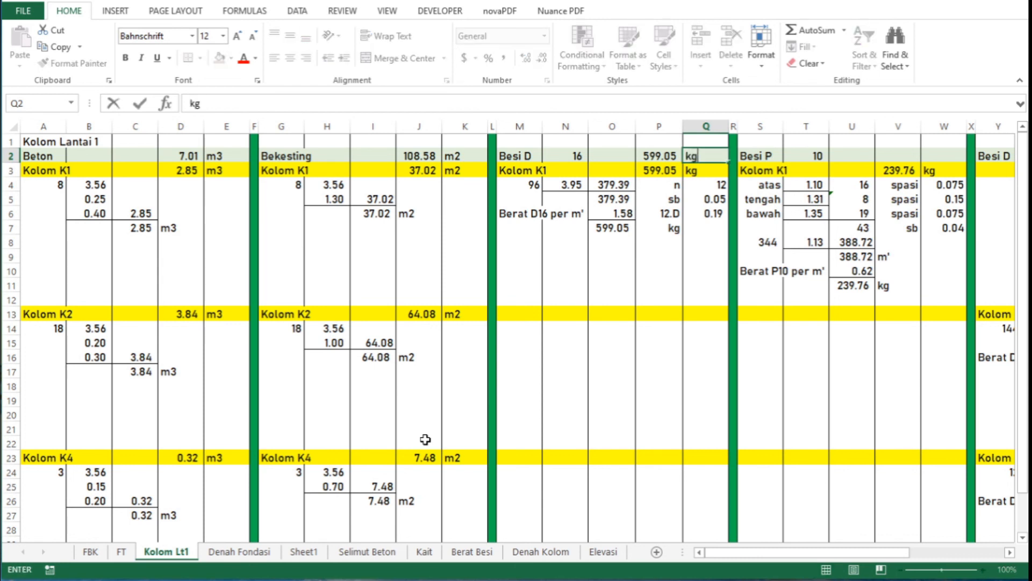
{"action": "key", "text": "Return"}
Step: Copy the SUM formula from P2 into V2 to total the Besi P 10 weights
{"action": "key", "text": "Up"}
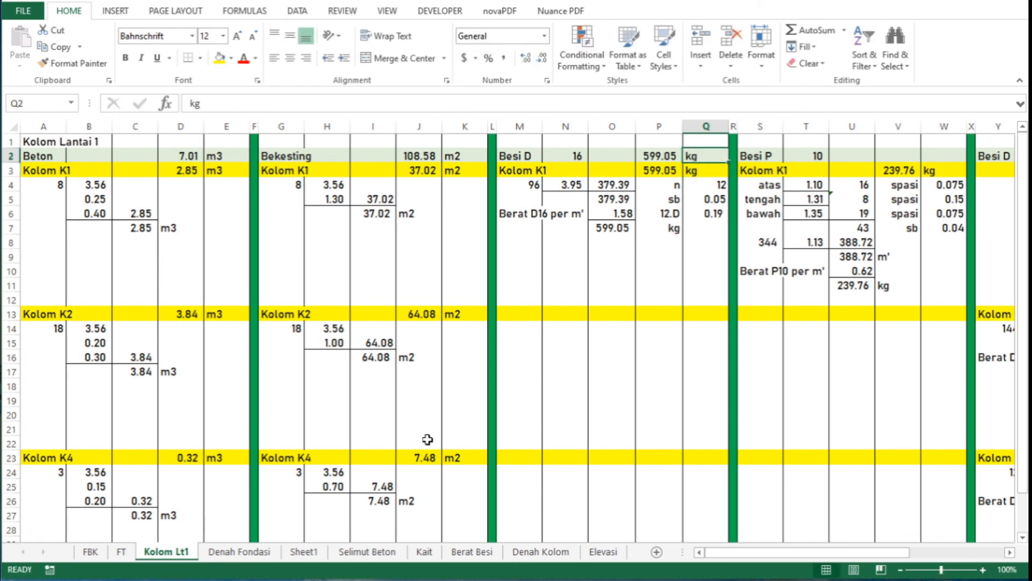
{"action": "key", "text": "Left"}
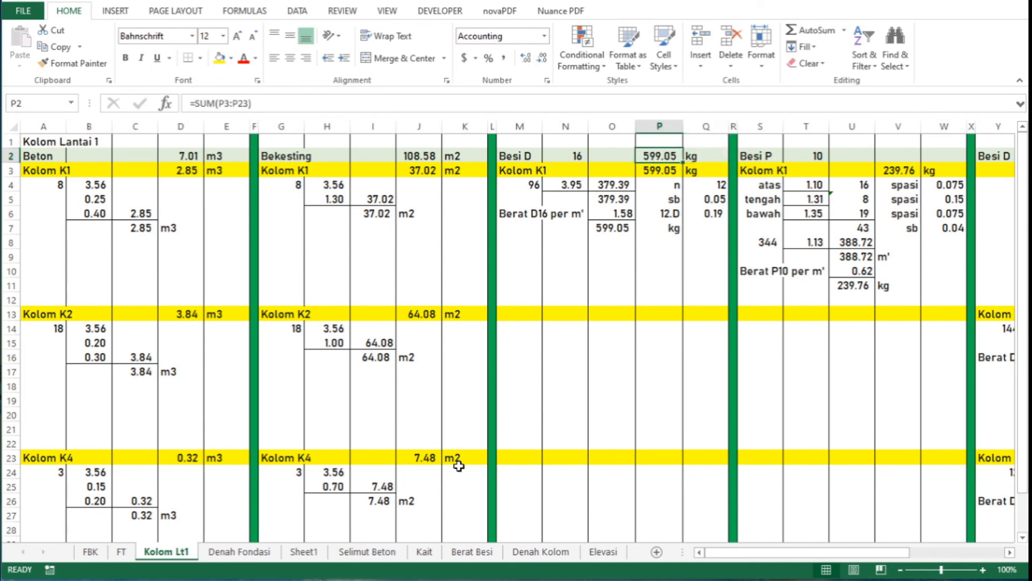
{"action": "key", "text": "ctrl+c"}
{"action": "key", "text": "Right"}
{"action": "key", "text": "Right"}
{"action": "key", "text": "Right"}
{"action": "key", "text": "Right"}
{"action": "key", "text": "Right"}
{"action": "key", "text": "Right"}
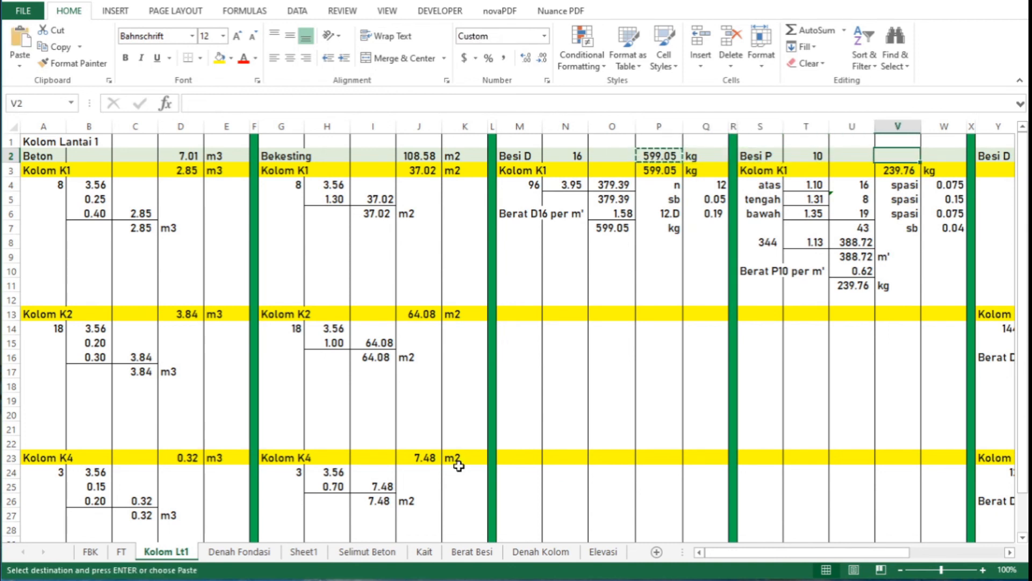
{"action": "key", "text": "ctrl+v"}
{"action": "key", "text": "Escape"}
Step: Enter the unit kg in W2 beside the Besi P 10 total
{"action": "key", "text": "Up"}
{"action": "key", "text": "Down"}
{"action": "key", "text": "Right"}
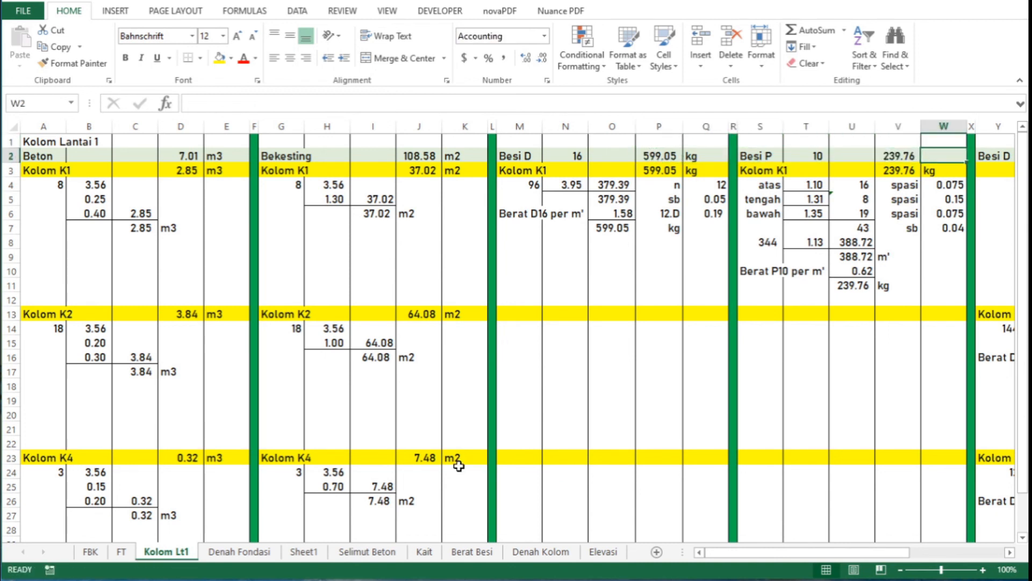
{"action": "type", "text": "kg"}
{"action": "key", "text": "Return"}
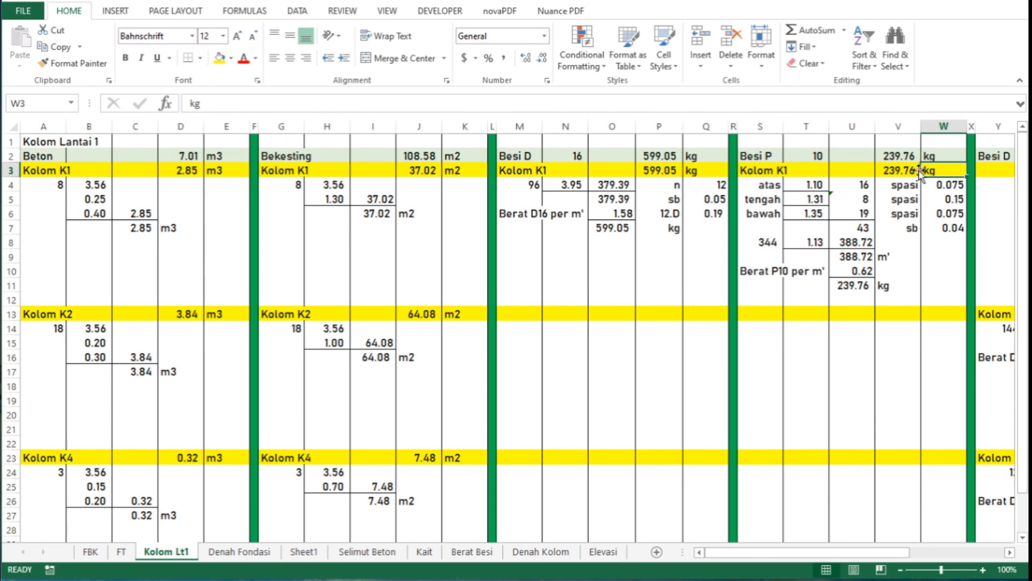
Step: Copy the total and its kg unit from V2:W2 into AB2:AC2 for Besi D 13
{"action": "key", "text": "Up"}
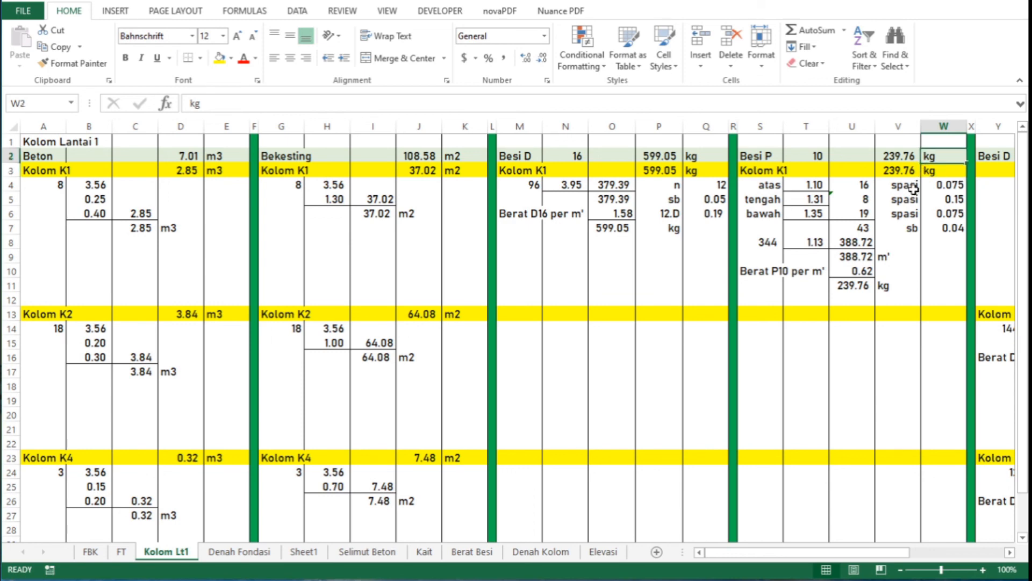
{"action": "key", "text": "Left"}
{"action": "key", "text": "Right"}
{"action": "key", "text": "Right"}
{"action": "key", "text": "Right"}
{"action": "key", "text": "Right"}
{"action": "key", "text": "Right"}
{"action": "key", "text": "Right"}
{"action": "key", "text": "Right"}
{"action": "key", "text": "Right"}
{"action": "key", "text": "Right"}
{"action": "key", "text": "Right"}
{"action": "key", "text": "Right"}
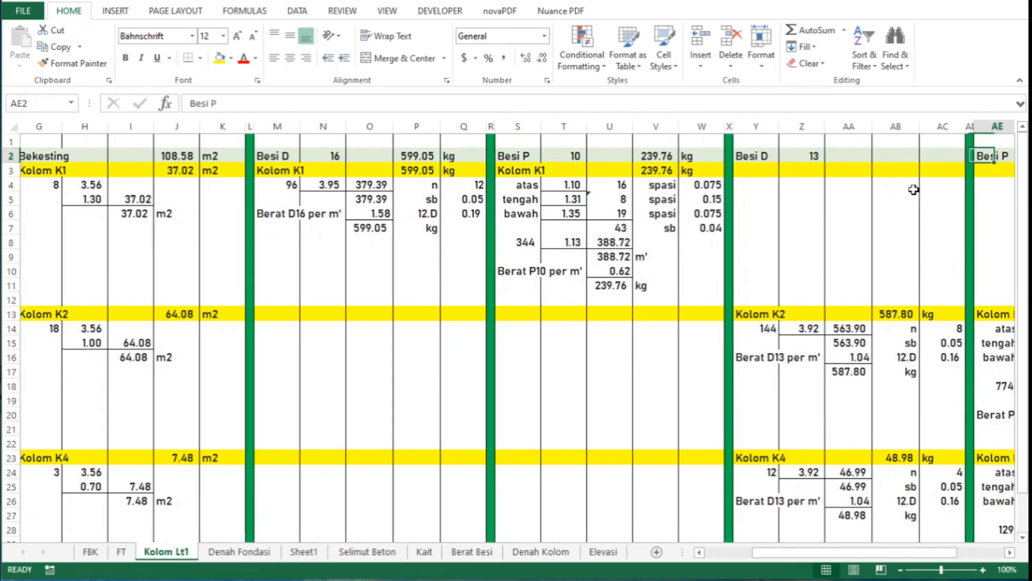
{"action": "key", "text": "Left"}
{"action": "key", "text": "Left"}
{"action": "key", "text": "Left"}
{"action": "key", "text": "Left"}
{"action": "key", "text": "Left"}
{"action": "key", "text": "Left"}
{"action": "key", "text": "Left"}
{"action": "key", "text": "Left"}
{"action": "key", "text": "Left"}
{"action": "key", "text": "Left"}
{"action": "key", "text": "Left"}
{"action": "key", "text": "Left"}
{"action": "key", "text": "Right"}
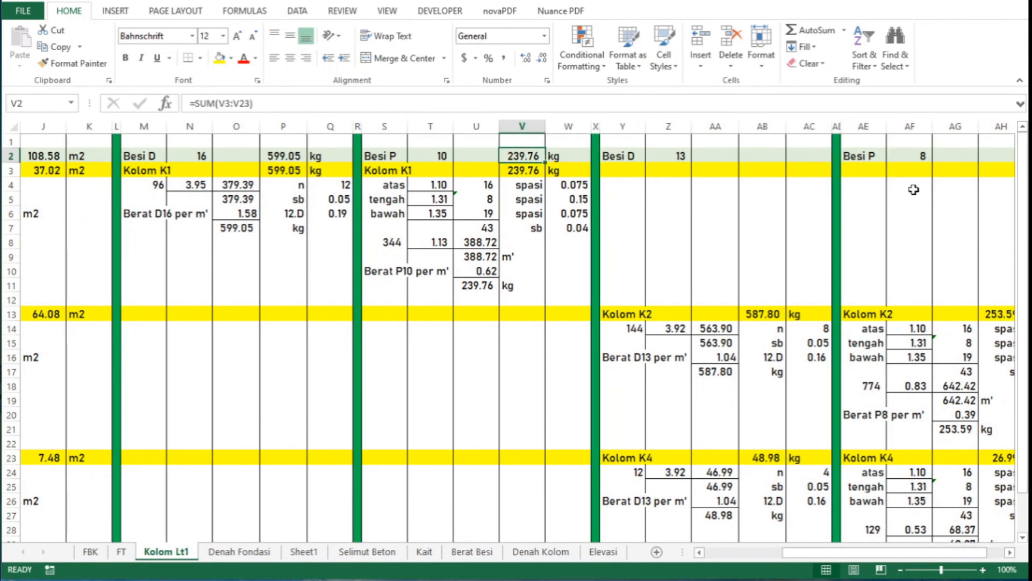
{"action": "key", "text": "shift+Right"}
{"action": "key", "text": "ctrl+c"}
{"action": "key", "text": "Right"}
{"action": "key", "text": "Right"}
{"action": "key", "text": "Right"}
{"action": "key", "text": "Right"}
{"action": "key", "text": "Right"}
{"action": "key", "text": "Right"}
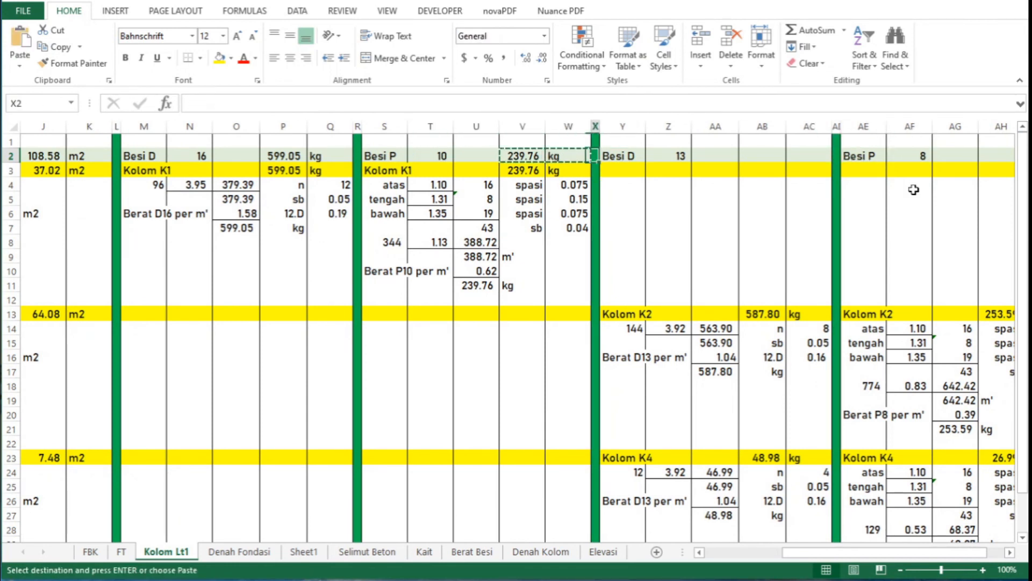
{"action": "key", "text": "shift+Right"}
{"action": "key", "text": "Return"}
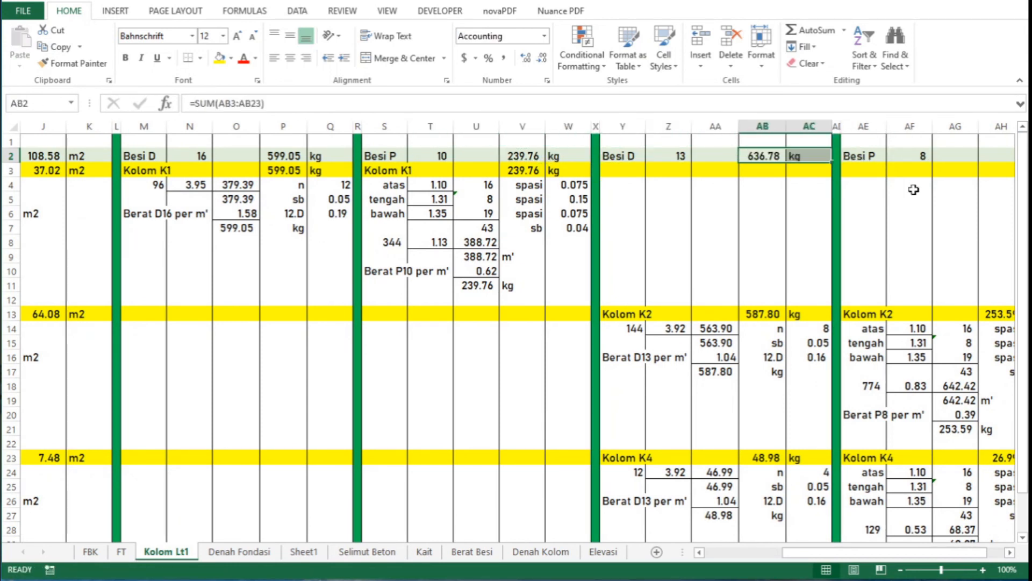
{"action": "key", "text": "Down"}
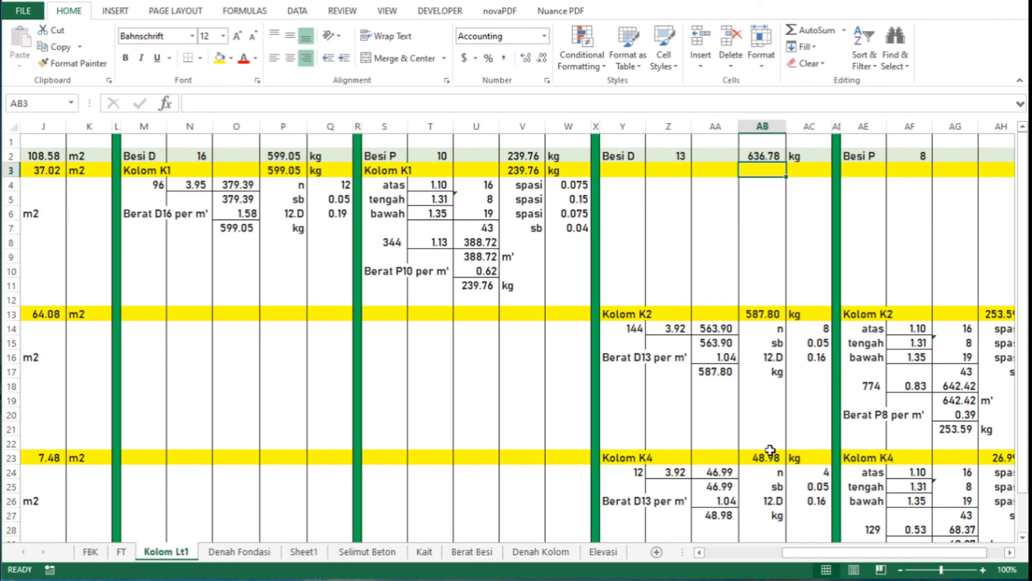
Step: Copy the total and its kg unit from AB2:AC2 into AH2:AI2 for Besi P 8
{"action": "key", "text": "Up"}
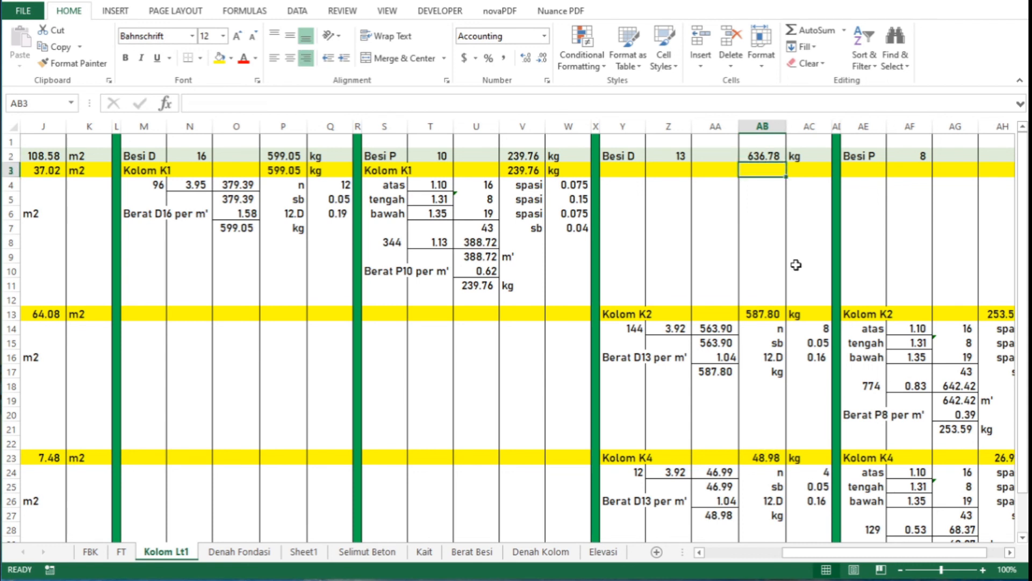
{"action": "key", "text": "Up"}
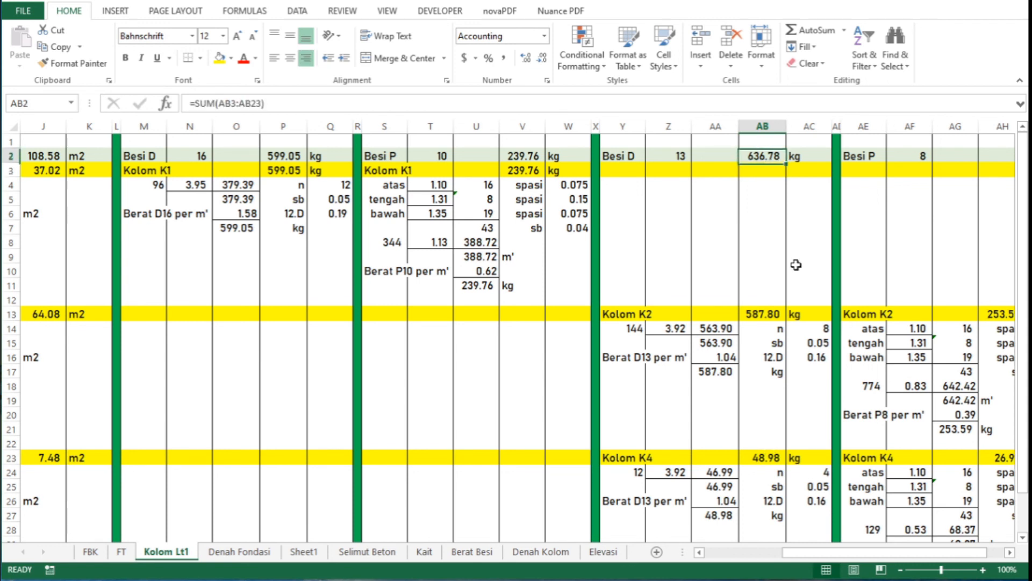
{"action": "key", "text": "shift+Right"}
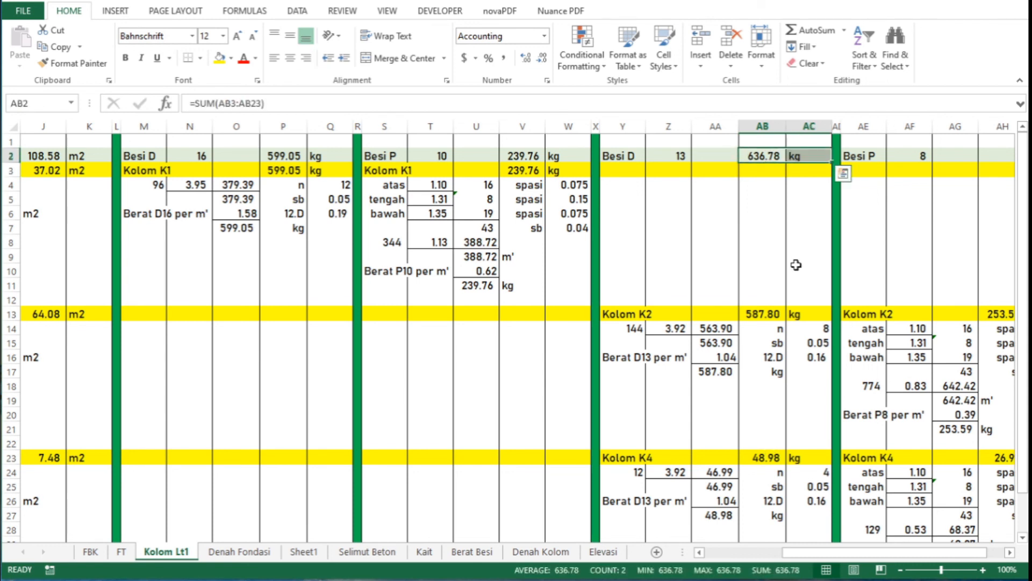
{"action": "key", "text": "ctrl+c"}
{"action": "key", "text": "Right"}
{"action": "key", "text": "Right"}
{"action": "key", "text": "Right"}
{"action": "key", "text": "Right"}
{"action": "key", "text": "Right"}
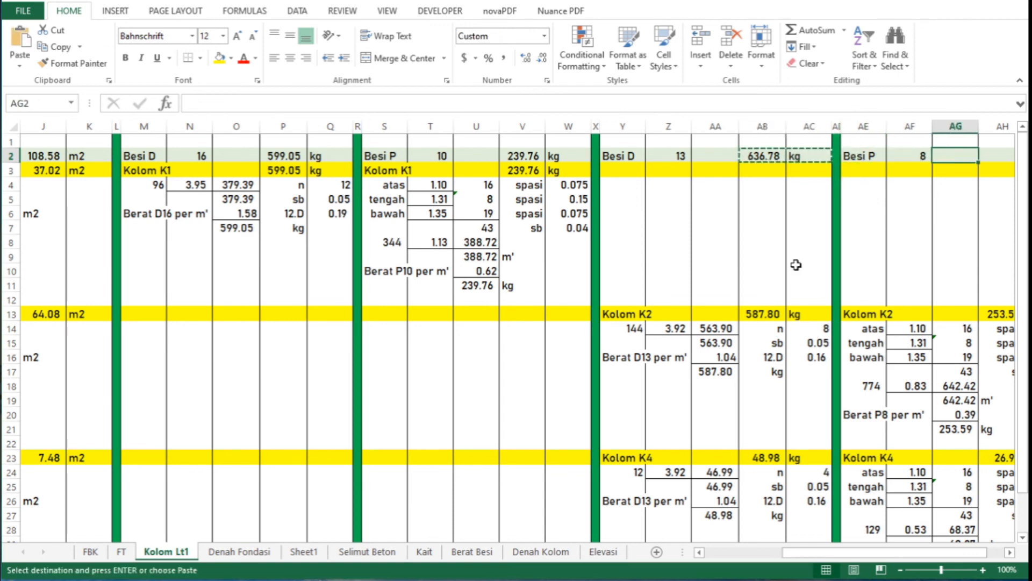
{"action": "key", "text": "Right"}
{"action": "key", "text": "Right"}
{"action": "key", "text": "Left"}
{"action": "key", "text": "Return"}
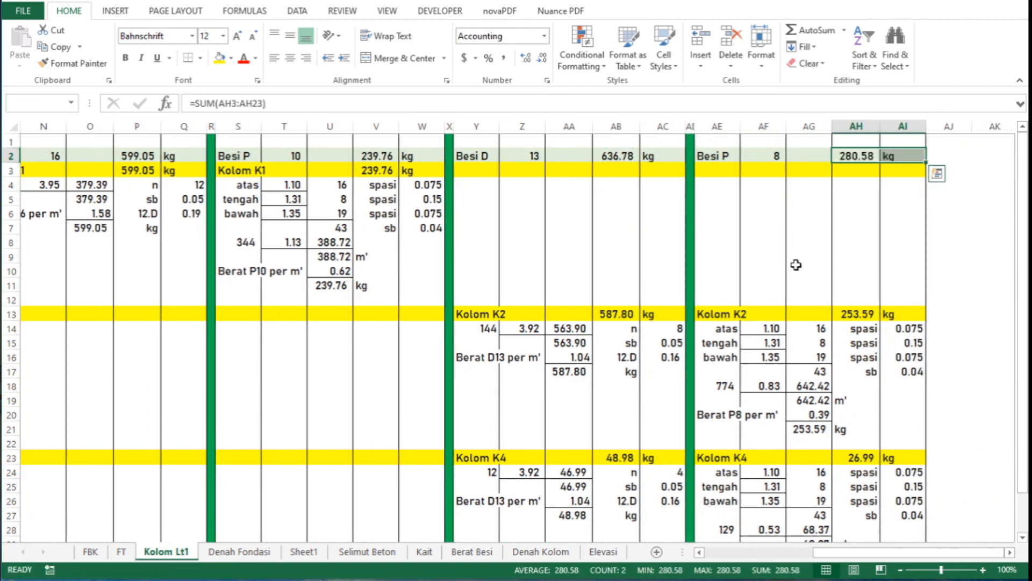
{"action": "key", "text": "Down"}
{"action": "key", "text": "Up"}
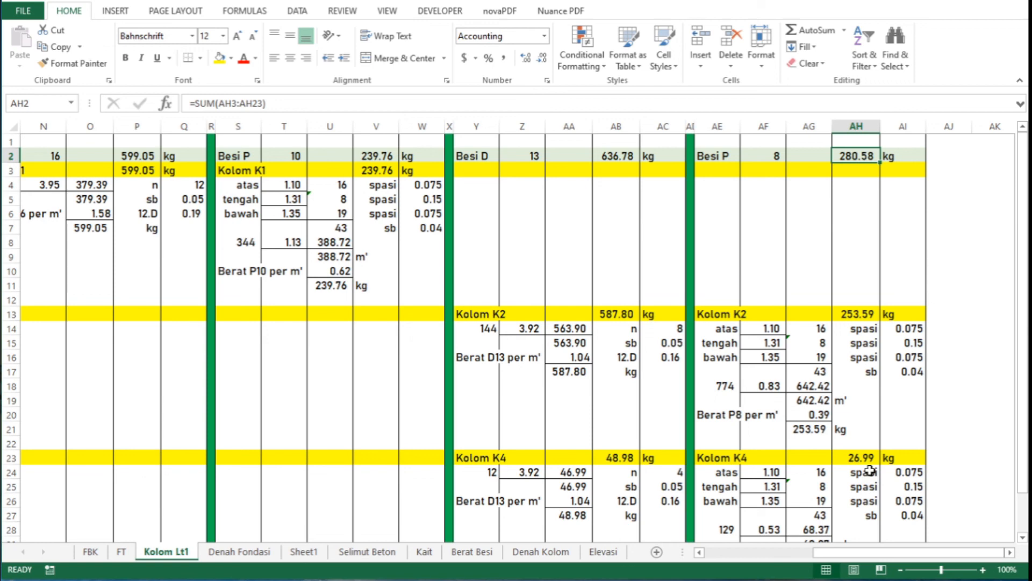
{"action": "key", "text": "Left"}
{"action": "key", "text": "Left"}
{"action": "key", "text": "Left"}
{"action": "key", "text": "Left"}
{"action": "key", "text": "Left"}
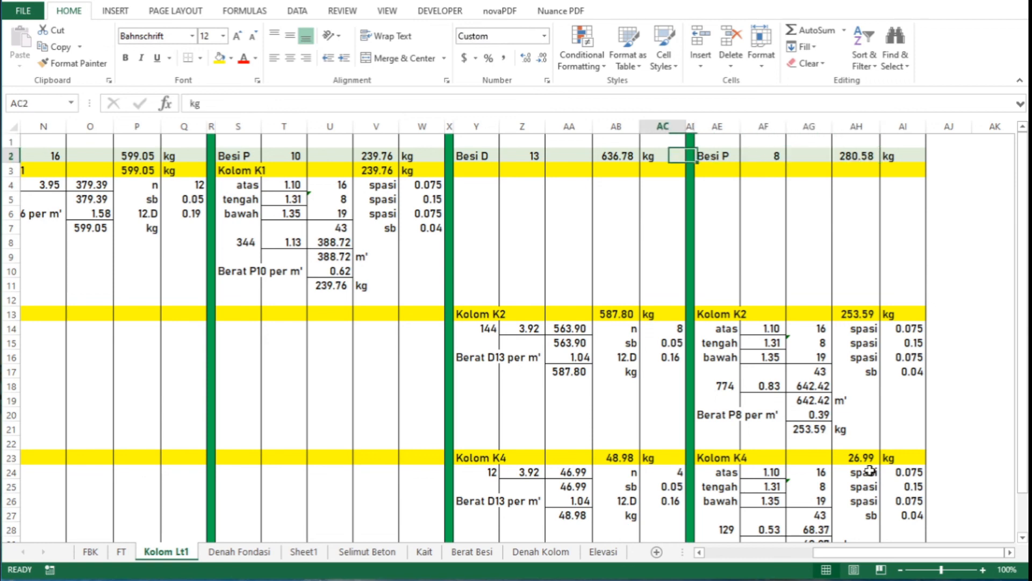
Step: Go back along the header row to the Beton block and check the concrete total's SUM formula in D2
{"action": "key", "text": "Left"}
{"action": "key", "text": "Left"}
{"action": "key", "text": "Left"}
{"action": "key", "text": "Left"}
{"action": "key", "text": "Left"}
{"action": "key", "text": "Left"}
{"action": "key", "text": "Left"}
{"action": "key", "text": "Left"}
{"action": "key", "text": "Left"}
{"action": "key", "text": "Left"}
{"action": "key", "text": "Left"}
{"action": "key", "text": "Left"}
{"action": "key", "text": "Left"}
{"action": "key", "text": "Left"}
{"action": "key", "text": "Left"}
{"action": "key", "text": "Left"}
{"action": "key", "text": "Left"}
{"action": "key", "text": "Left"}
{"action": "key", "text": "Left"}
{"action": "key", "text": "Left"}
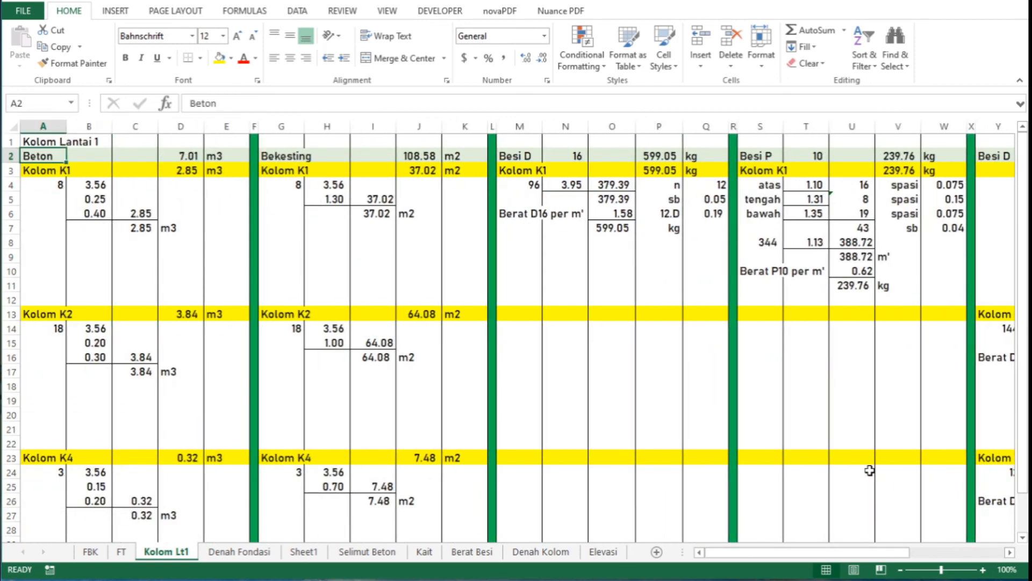
{"action": "key", "text": "Right"}
{"action": "key", "text": "Right"}
{"action": "key", "text": "Right"}
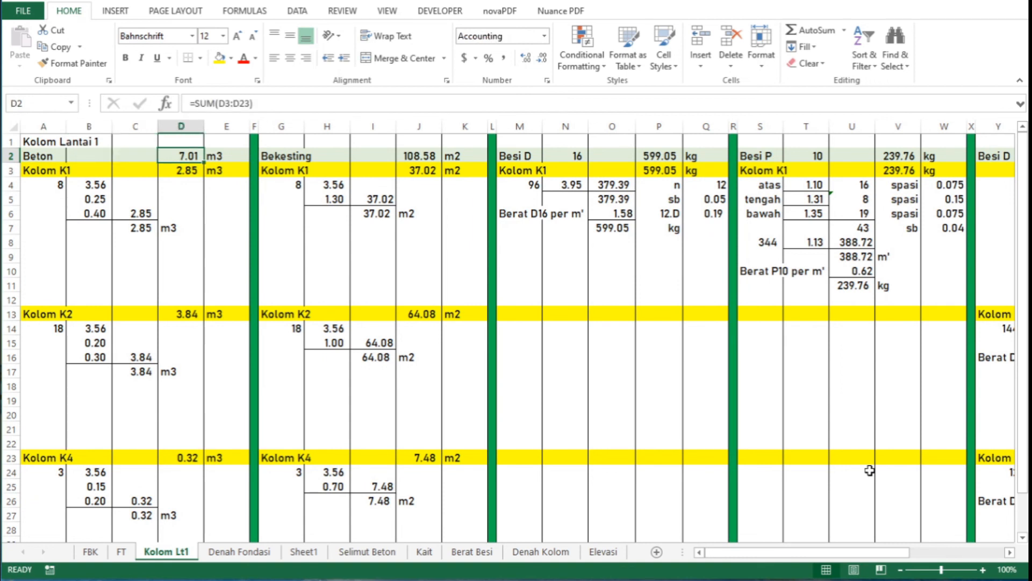
Step: Review the Beton and Bekesting totals and their units in row 2
{"action": "key", "text": "Right"}
{"action": "key", "text": "Right"}
{"action": "key", "text": "Right"}
{"action": "key", "text": "Right"}
{"action": "key", "text": "Right"}
{"action": "key", "text": "Right"}
{"action": "key", "text": "Right"}
{"action": "key", "text": "Left"}
{"action": "key", "text": "Left"}
{"action": "key", "text": "Left"}
{"action": "key", "text": "Left"}
{"action": "key", "text": "Left"}
{"action": "key", "text": "Left"}
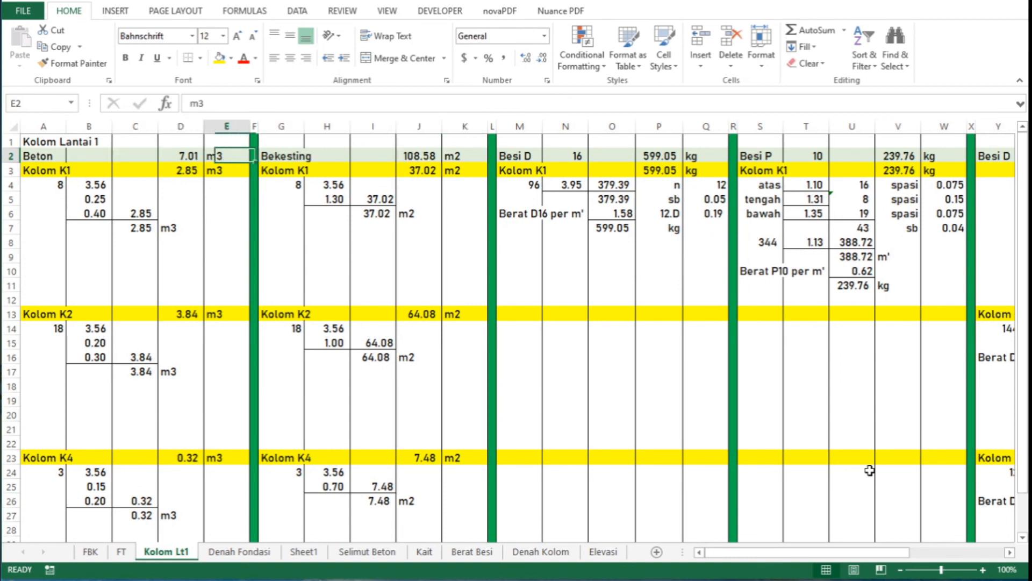
{"action": "key", "text": "Left"}
{"action": "key", "text": "Left"}
{"action": "key", "text": "Left"}
{"action": "key", "text": "Right"}
{"action": "key", "text": "Right"}
{"action": "key", "text": "Right"}
{"action": "key", "text": "Right"}
{"action": "key", "text": "Right"}
{"action": "key", "text": "Right"}
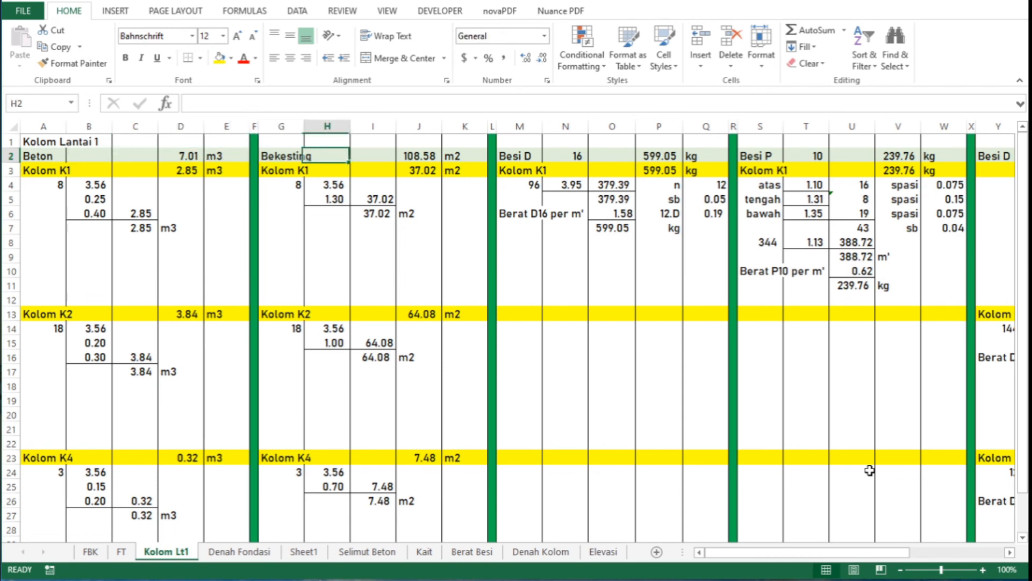
Step: Look over the reinforcement totals in row 2 up to the Besi P 8 block and return to the Besi D 16 total in P2
{"action": "key", "text": "Right"}
{"action": "key", "text": "Right"}
{"action": "key", "text": "Right"}
{"action": "key", "text": "Right"}
{"action": "key", "text": "Right"}
{"action": "key", "text": "Right"}
{"action": "key", "text": "Right"}
{"action": "key", "text": "Right"}
{"action": "key", "text": "Right"}
{"action": "key", "text": "Right"}
{"action": "key", "text": "Right"}
{"action": "key", "text": "Right"}
{"action": "key", "text": "Right"}
{"action": "key", "text": "Right"}
{"action": "key", "text": "Right"}
{"action": "key", "text": "Right"}
{"action": "key", "text": "Right"}
{"action": "key", "text": "Right"}
{"action": "key", "text": "Right"}
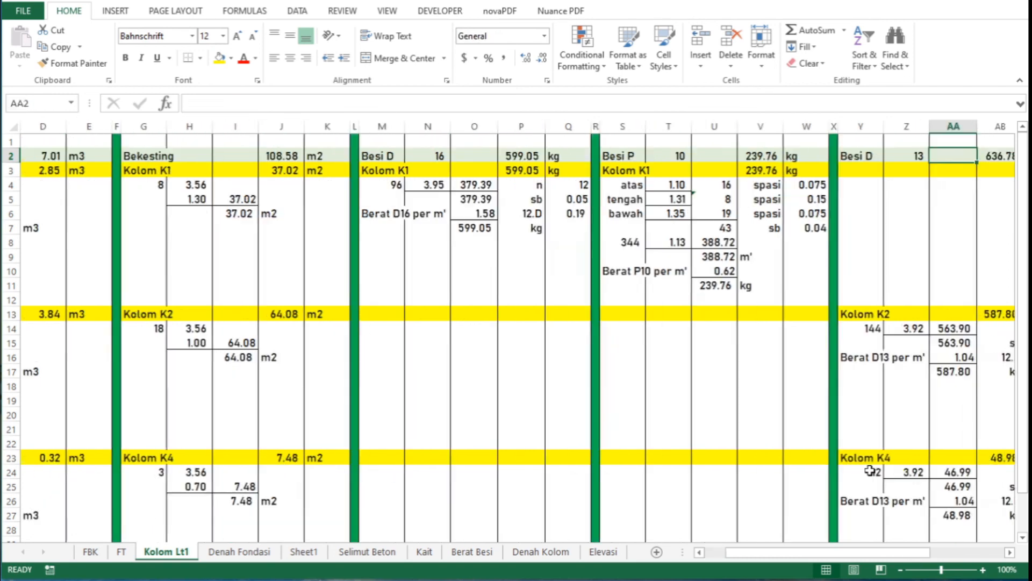
{"action": "key", "text": "Right"}
{"action": "key", "text": "Right"}
{"action": "key", "text": "Right"}
{"action": "key", "text": "Right"}
{"action": "key", "text": "Right"}
{"action": "key", "text": "Right"}
{"action": "key", "text": "Left"}
{"action": "key", "text": "Left"}
{"action": "key", "text": "Left"}
{"action": "key", "text": "Left"}
{"action": "key", "text": "Left"}
{"action": "key", "text": "Left"}
{"action": "key", "text": "Left"}
{"action": "key", "text": "Left"}
{"action": "key", "text": "Left"}
{"action": "key", "text": "Left"}
{"action": "key", "text": "Left"}
{"action": "key", "text": "Left"}
{"action": "key", "text": "Left"}
{"action": "key", "text": "Left"}
{"action": "key", "text": "Left"}
{"action": "key", "text": "Left"}
{"action": "key", "text": "Left"}
{"action": "key", "text": "Left"}
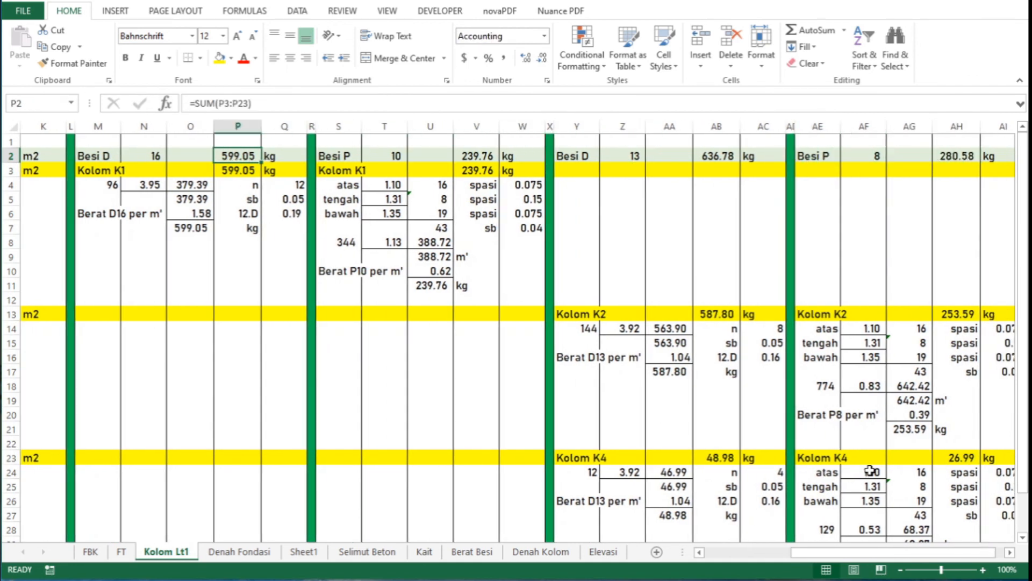
Step: Check the Besi P 10, Besi D 13 and Besi P 8 totals in row 2 and return to cell A1
{"action": "key", "text": "Right"}
{"action": "key", "text": "Right"}
{"action": "key", "text": "Right"}
{"action": "key", "text": "Right"}
{"action": "key", "text": "Right"}
{"action": "key", "text": "Right"}
{"action": "key", "text": "Right"}
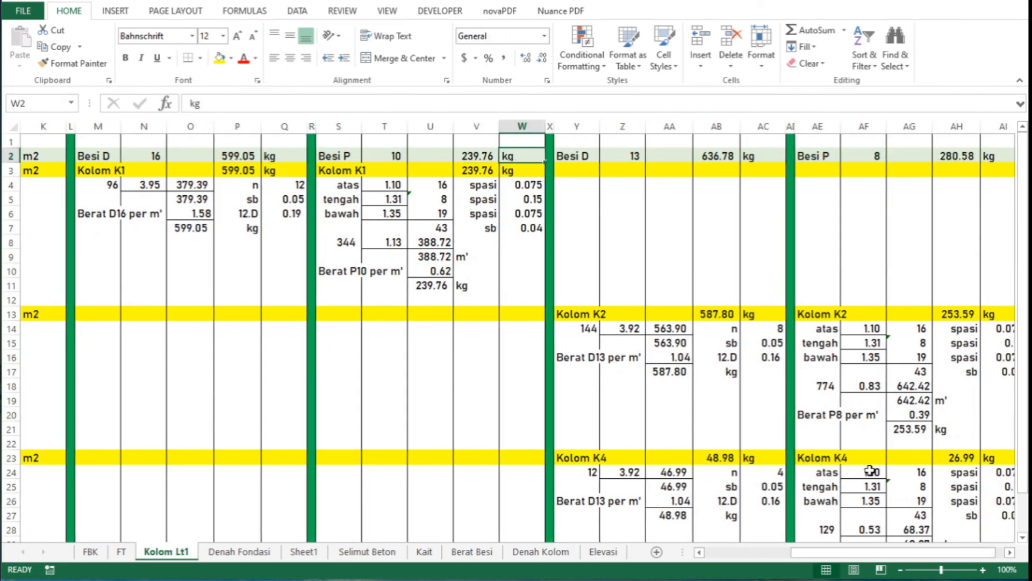
{"action": "key", "text": "Right"}
{"action": "key", "text": "Right"}
{"action": "key", "text": "Right"}
{"action": "key", "text": "Right"}
{"action": "key", "text": "Right"}
{"action": "key", "text": "Right"}
{"action": "key", "text": "Right"}
{"action": "key", "text": "Right"}
{"action": "key", "text": "Right"}
{"action": "key", "text": "Right"}
{"action": "key", "text": "Right"}
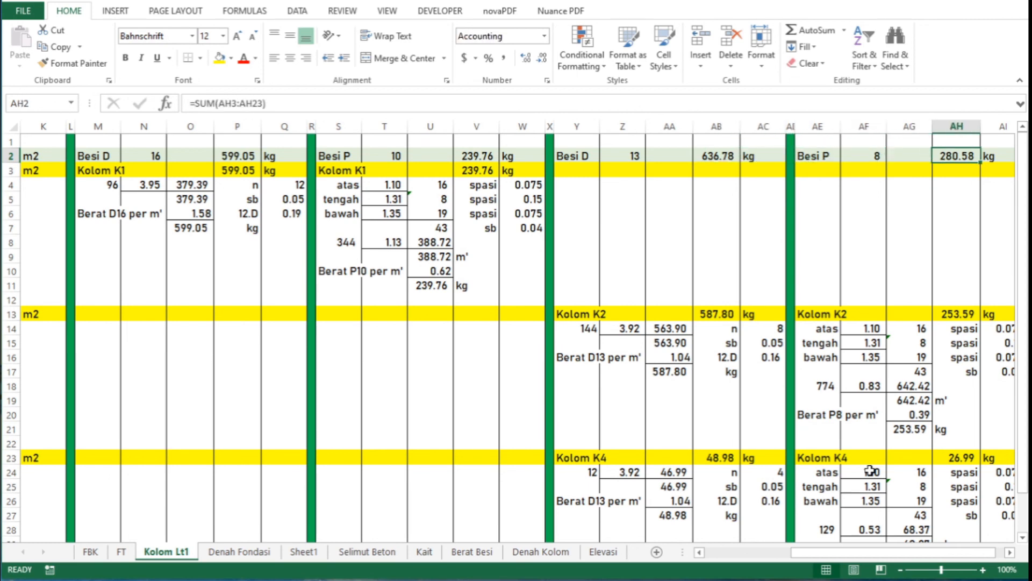
{"action": "key", "text": "ctrl+Home"}
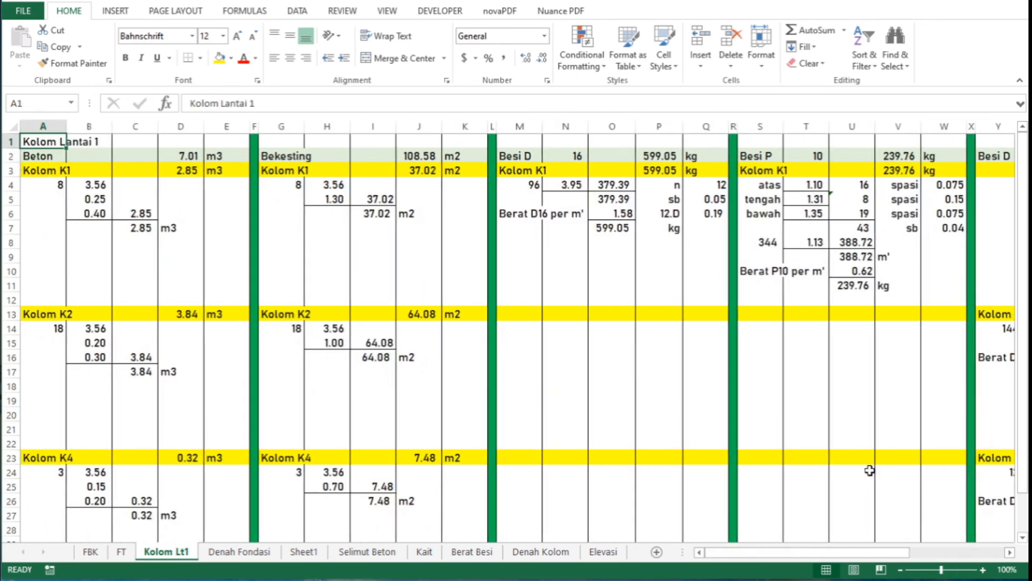